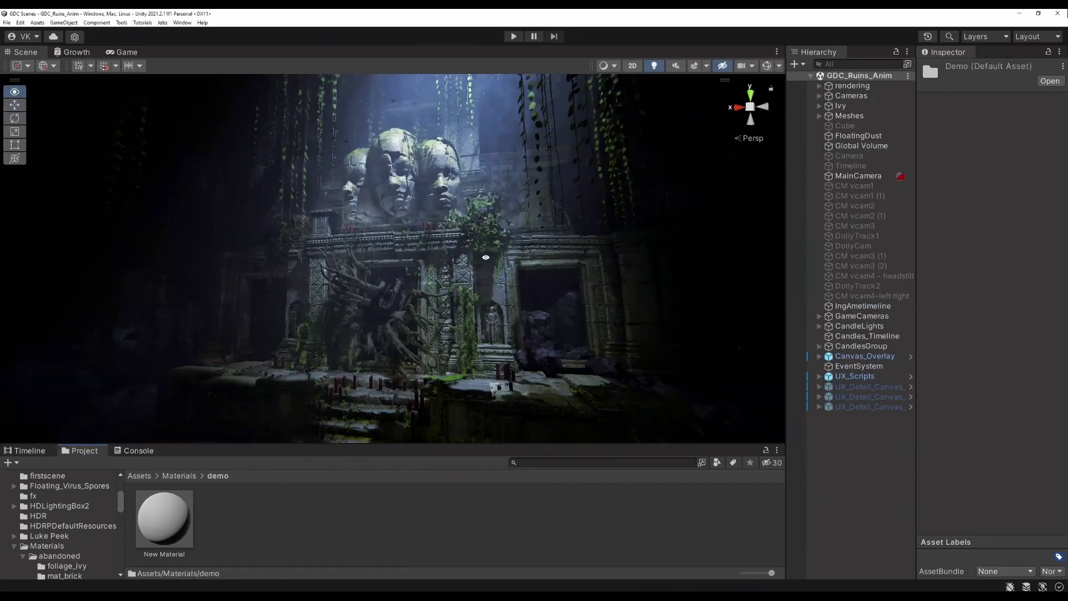
Examine the three stone heads above the temple facade up close in the ruins scene
{"action": "right_click_drag", "start_coordinate": [484, 258], "coordinate": [457, 229], "text": "alt"}
{"action": "left_click_drag", "start_coordinate": [457, 228], "coordinate": [436, 247], "text": "alt"}
{"action": "middle_click_drag", "start_coordinate": [436, 247], "coordinate": [450, 268]}
{"action": "left_click_drag", "start_coordinate": [450, 268], "coordinate": [460, 228], "text": "alt"}
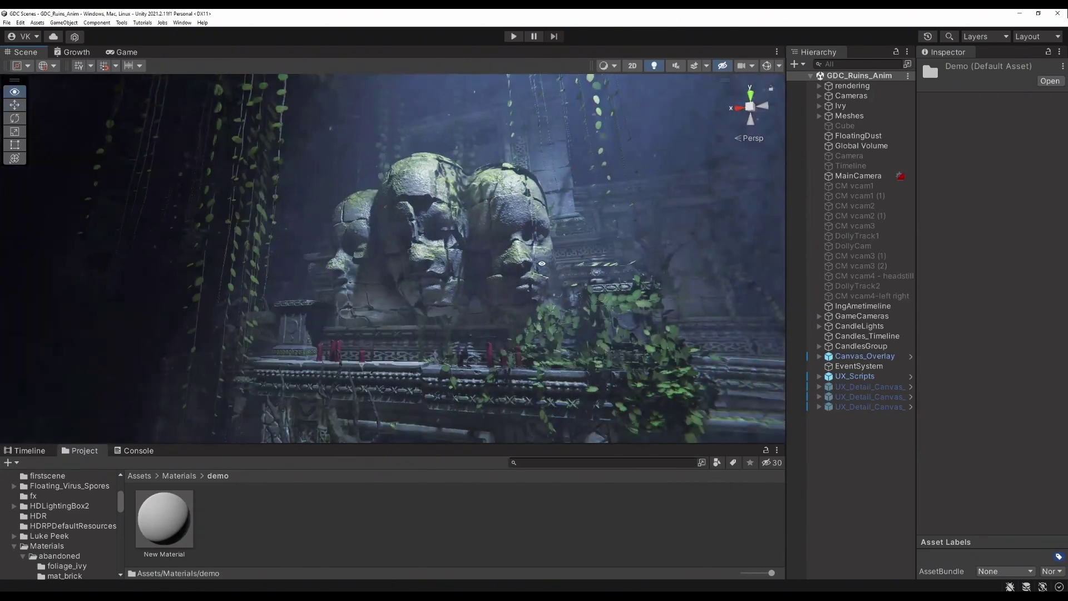
{"action": "right_click_drag", "start_coordinate": [534, 263], "coordinate": [507, 289], "text": "alt"}
{"action": "middle_click_drag", "start_coordinate": [507, 289], "coordinate": [485, 243]}
{"action": "left_click_drag", "start_coordinate": [485, 244], "coordinate": [480, 242], "text": "alt"}
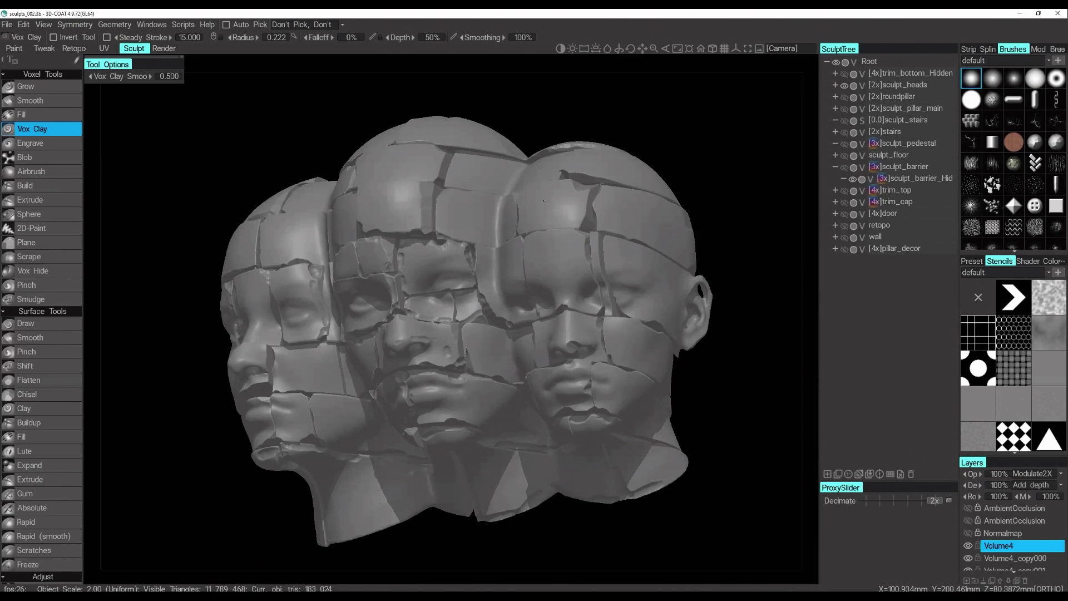
Switch to 3D-Coat and inspect the dense mesh of the sculpted heads from several angles and up close
{"action": "mouse_move", "coordinate": [544, 201]}
{"action": "left_mouse_down", "text": "alt"}
{"action": "mouse_move", "coordinate": [660, 262]}
{"action": "mouse_move", "coordinate": [557, 284]}
{"action": "left_mouse_up", "text": "alt"}
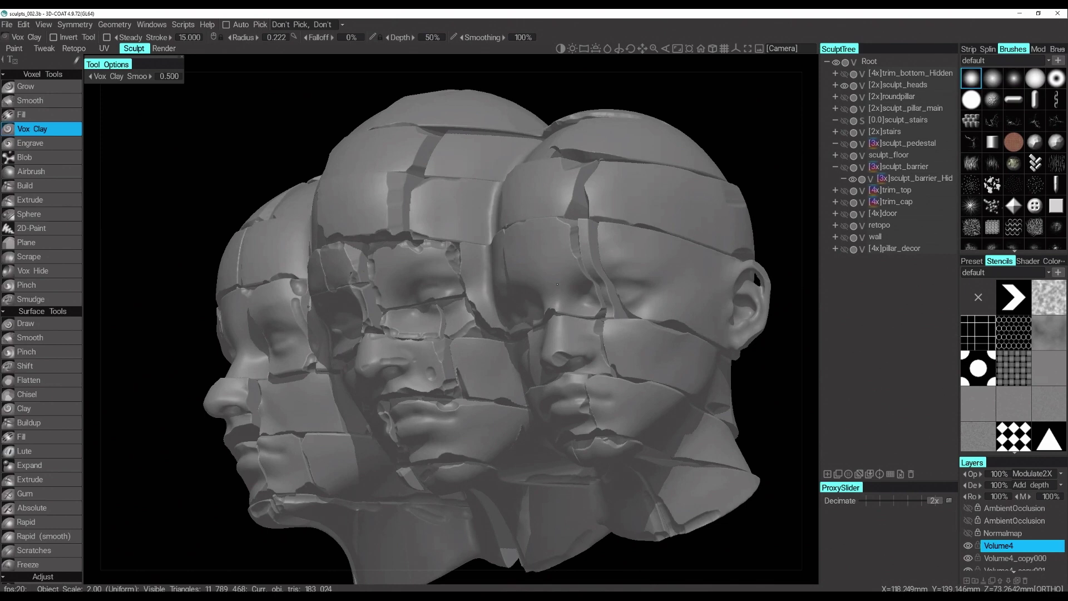
{"action": "right_click_drag", "start_coordinate": [524, 255], "coordinate": [617, 347], "text": "alt"}
{"action": "right_click_drag", "start_coordinate": [497, 249], "coordinate": [578, 323], "text": "alt"}
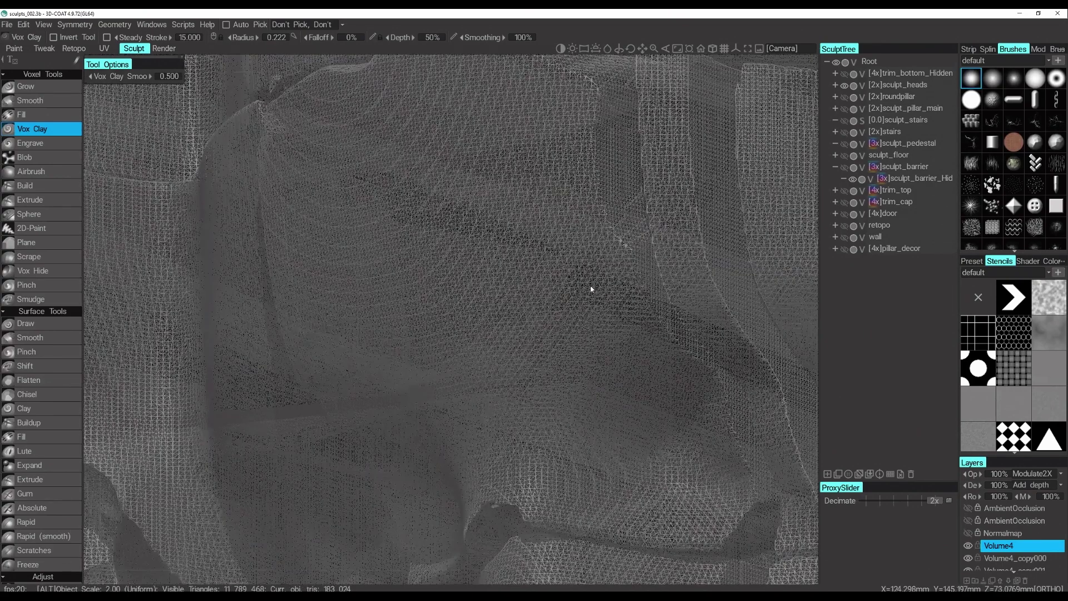
{"action": "mouse_move", "coordinate": [591, 288]}
{"action": "right_mouse_down", "text": "alt"}
{"action": "mouse_move", "coordinate": [618, 242]}
{"action": "mouse_move", "coordinate": [528, 228]}
{"action": "mouse_move", "coordinate": [524, 237]}
{"action": "right_mouse_up", "text": "alt"}
{"action": "middle_click_drag", "start_coordinate": [543, 224], "coordinate": [556, 216], "text": "alt"}
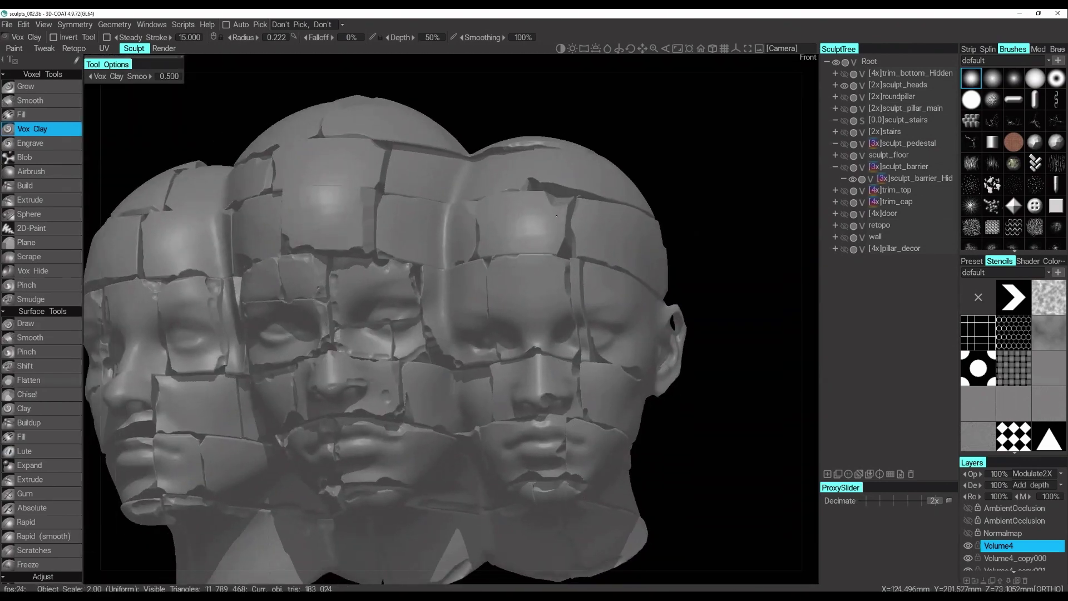
Display the roundpillar sculpt alone in place of sculpt_heads, followed by sculpt_pillar_main alone, and view each
{"action": "left_click", "coordinate": [844, 86]}
{"action": "left_click", "coordinate": [844, 98]}
{"action": "left_click_drag", "start_coordinate": [596, 262], "coordinate": [629, 228], "text": "alt"}
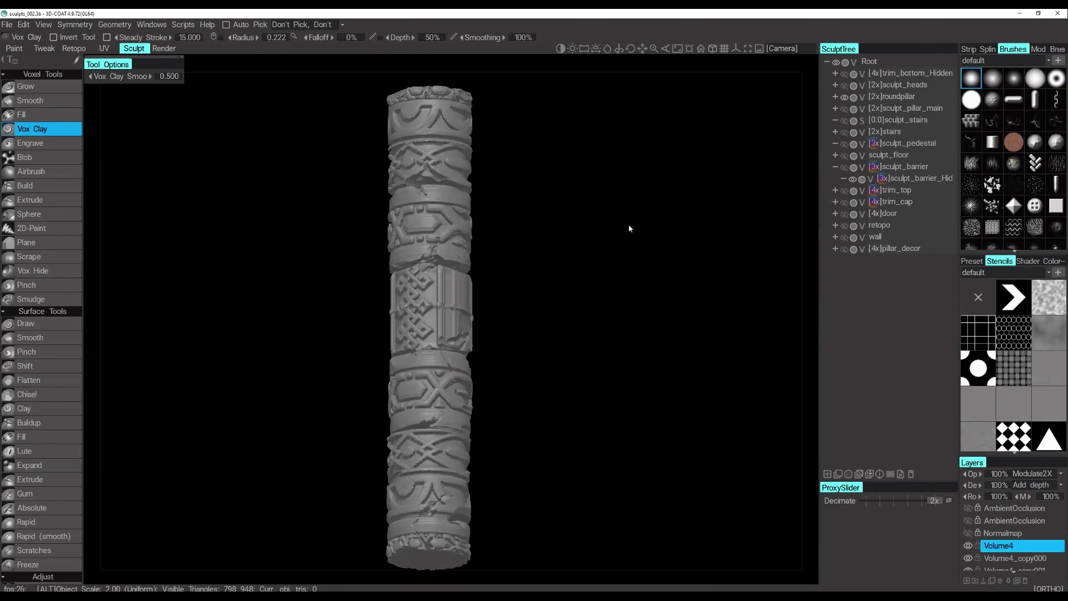
{"action": "left_click", "coordinate": [844, 97]}
{"action": "left_click", "coordinate": [844, 109]}
{"action": "left_click_drag", "start_coordinate": [607, 237], "coordinate": [579, 333]}
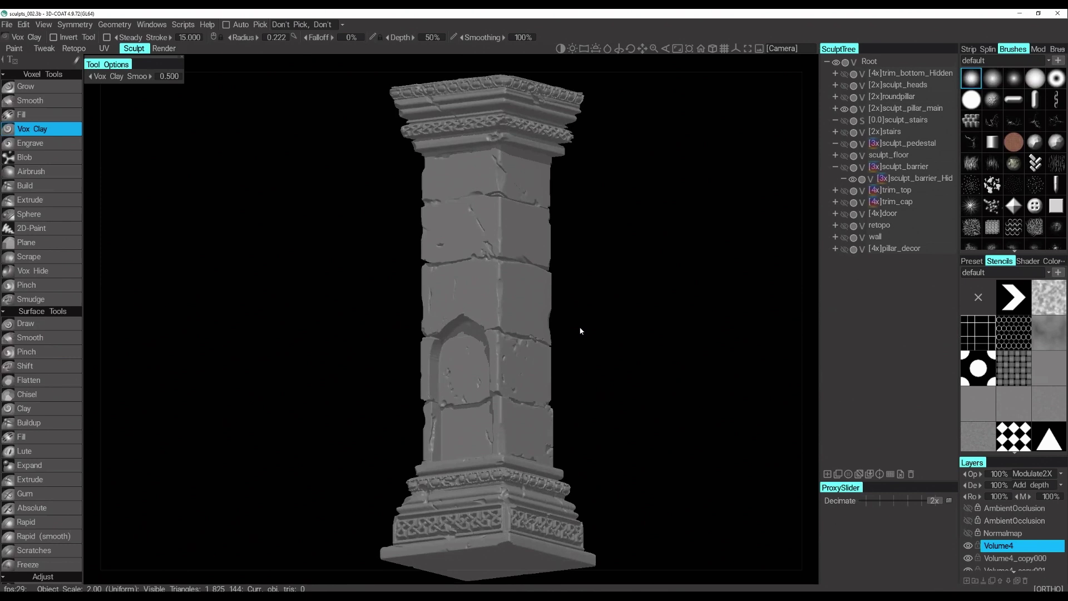
Hide sculpt_pillar_main and show sculpt_heads, viewing the three heads from the front
{"action": "left_click", "coordinate": [844, 109]}
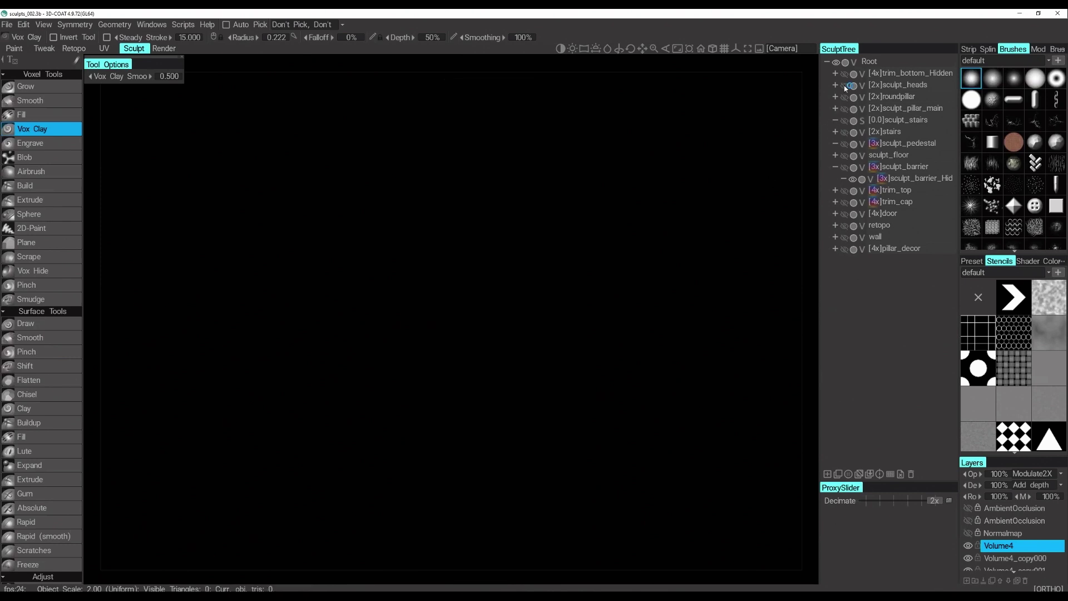
{"action": "left_click", "coordinate": [844, 85]}
{"action": "left_click_drag", "start_coordinate": [652, 231], "coordinate": [601, 242], "text": "alt"}
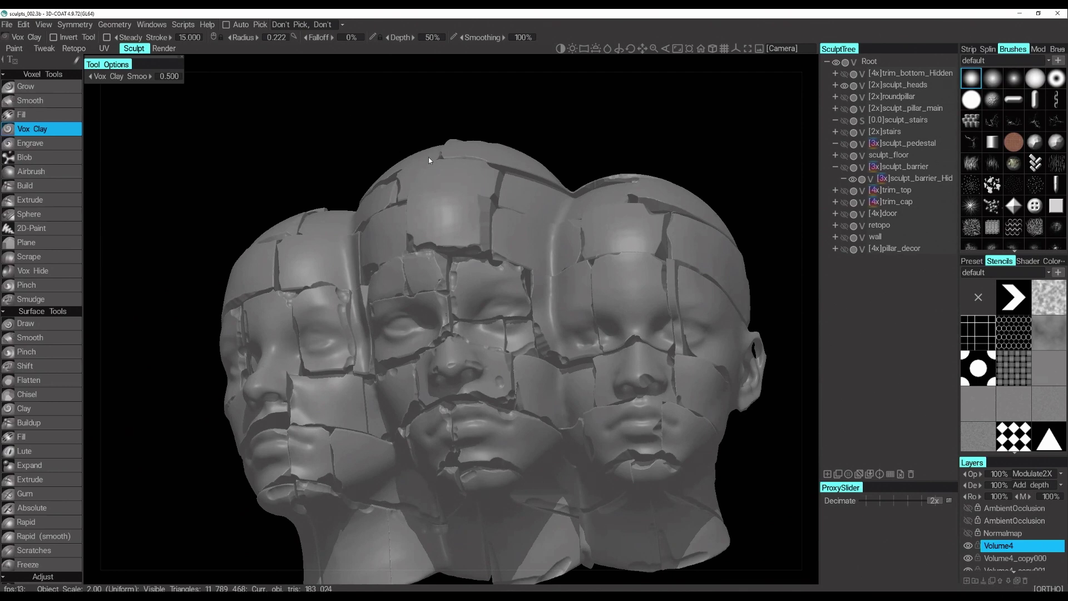
Switch to the 3heads.art graph in Unity ArtEngine and look at the 3heads mesh node feeding Mesh Reduce
{"action": "left_click", "coordinate": [1054, 13]}
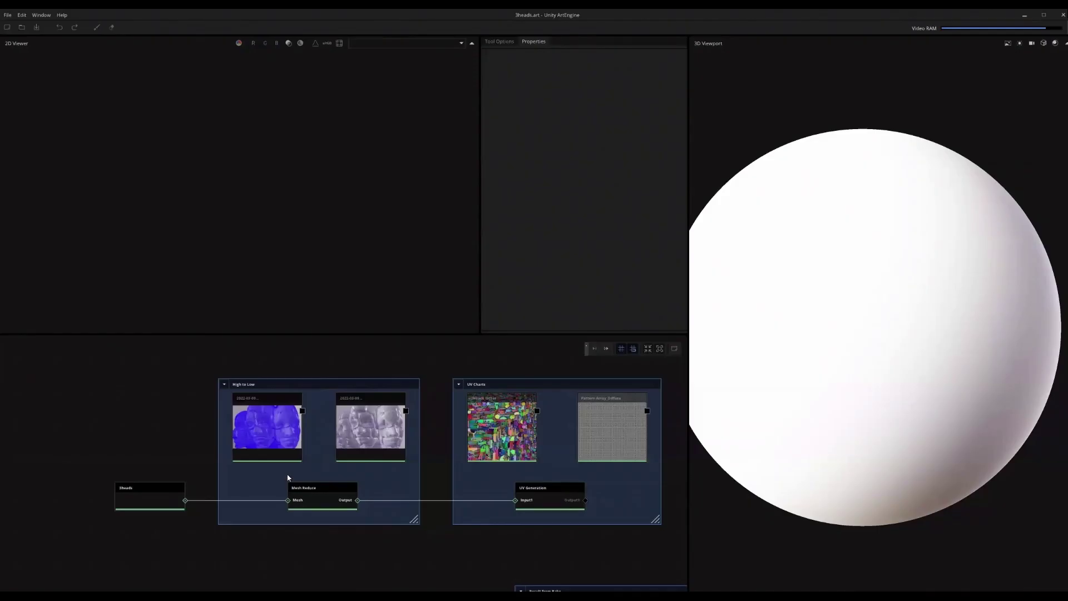
{"action": "middle_click_drag", "start_coordinate": [289, 478], "coordinate": [375, 444]}
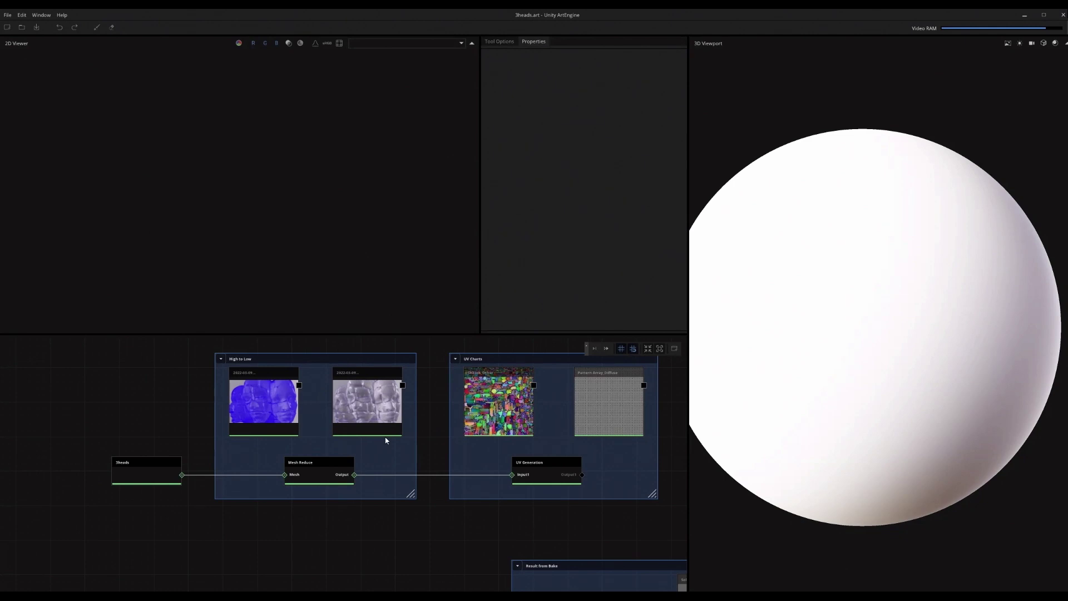
{"action": "scroll", "coordinate": [289, 488], "scroll_direction": "up", "scroll_amount": 5}
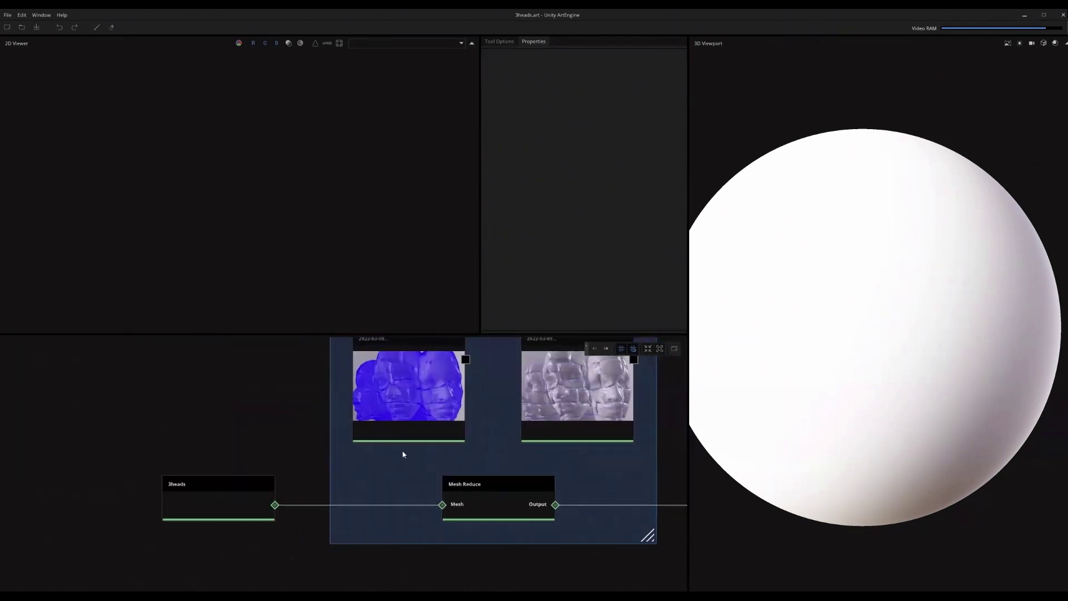
{"action": "scroll", "coordinate": [220, 486], "scroll_direction": "up", "scroll_amount": 1}
{"action": "middle_click_drag", "start_coordinate": [256, 469], "coordinate": [286, 431]}
{"action": "left_click_drag", "start_coordinate": [286, 432], "coordinate": [265, 468]}
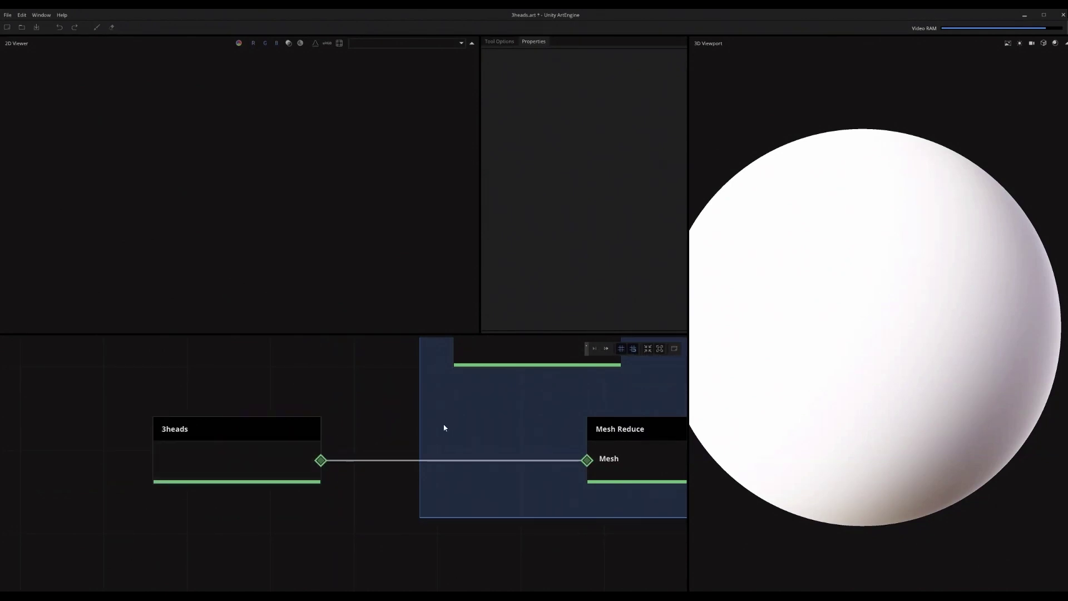
Open the blue high-poly wireframe image from the High to Low group in the 2D Viewer and inspect its density
{"action": "middle_click_drag", "start_coordinate": [498, 356], "coordinate": [459, 479]}
{"action": "double_click", "coordinate": [489, 434]}
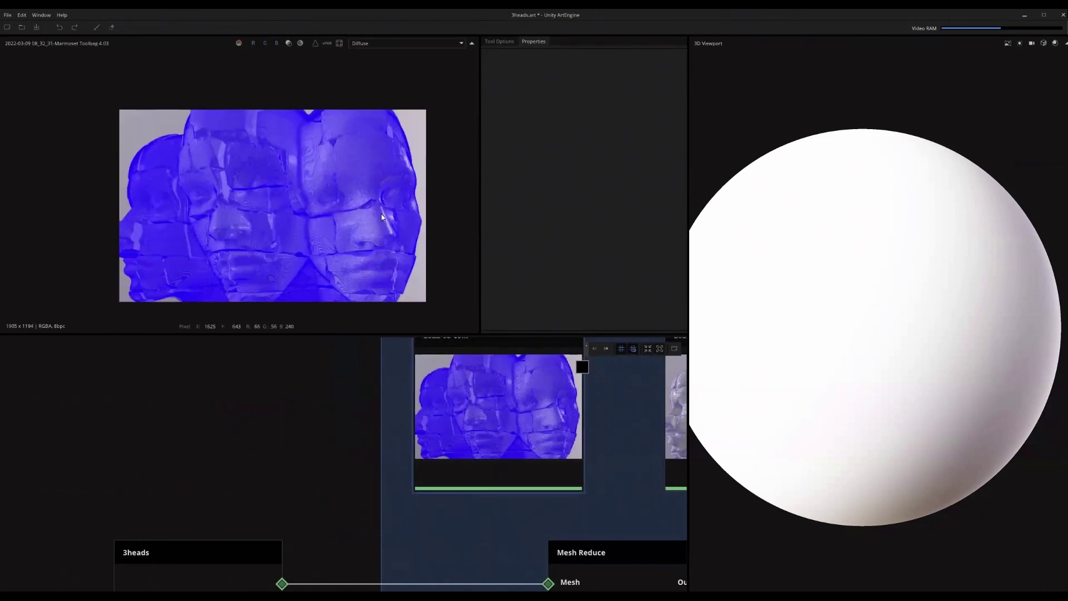
{"action": "scroll", "coordinate": [327, 214], "scroll_direction": "up", "scroll_amount": 5}
{"action": "middle_click_drag", "start_coordinate": [279, 212], "coordinate": [308, 185]}
{"action": "scroll", "coordinate": [312, 152], "scroll_direction": "down", "scroll_amount": 5}
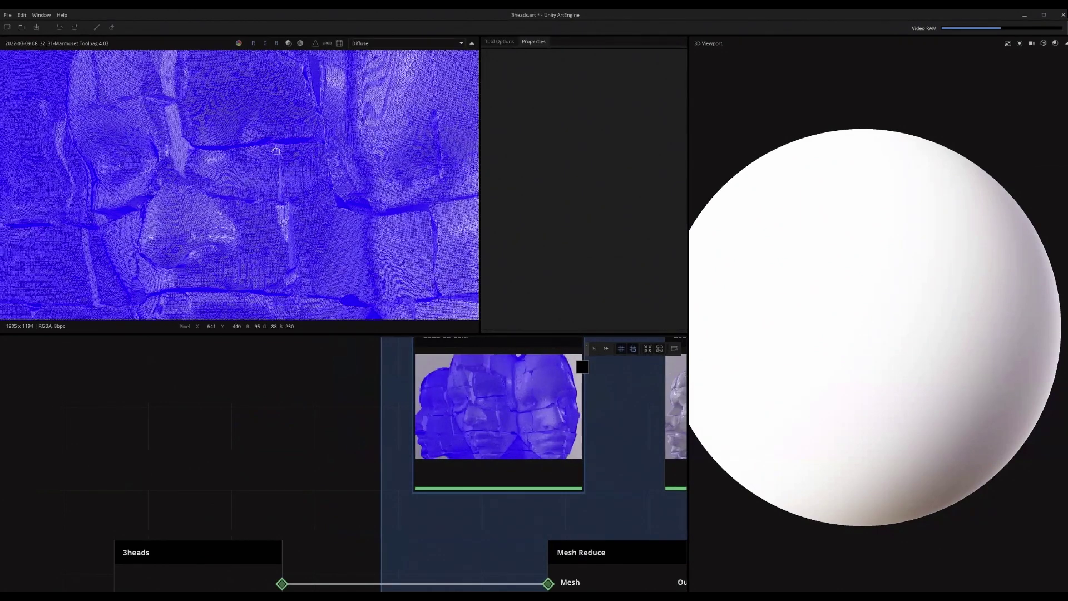
Select the Mesh Reduce node to show its properties
{"action": "scroll", "coordinate": [416, 438], "scroll_direction": "down", "scroll_amount": 2}
{"action": "middle_click_drag", "start_coordinate": [332, 422], "coordinate": [168, 394]}
{"action": "scroll", "coordinate": [469, 489], "scroll_direction": "up", "scroll_amount": 1}
{"action": "middle_click_drag", "start_coordinate": [467, 509], "coordinate": [398, 505]}
{"action": "left_click", "coordinate": [370, 543]}
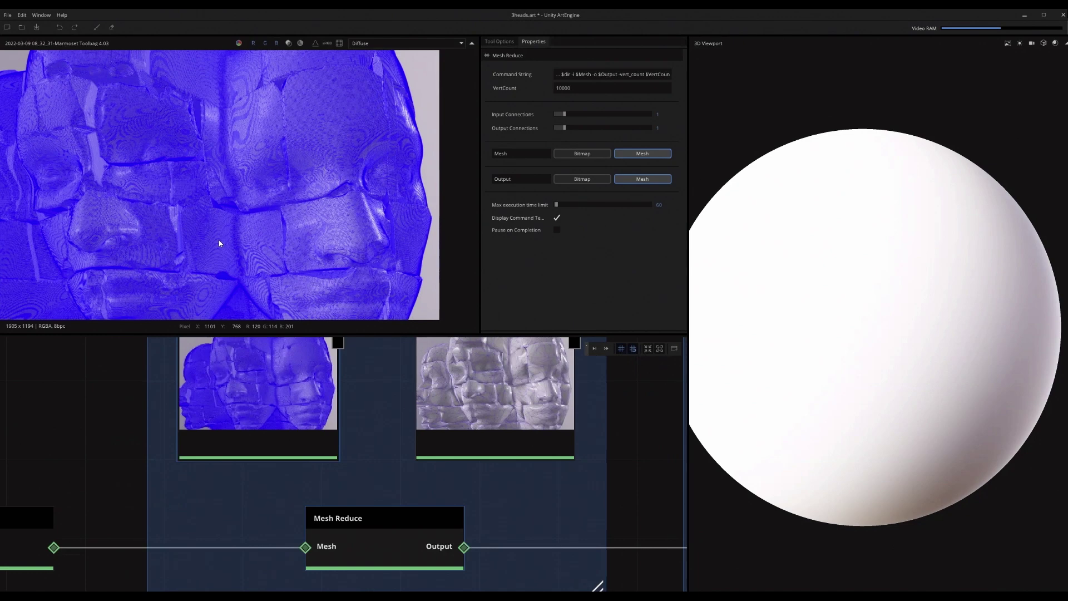
Open the reduced-mesh wireframe image from the High to Low group in the 2D Viewer and inspect its triangles
{"action": "scroll", "coordinate": [385, 454], "scroll_direction": "down", "scroll_amount": 2}
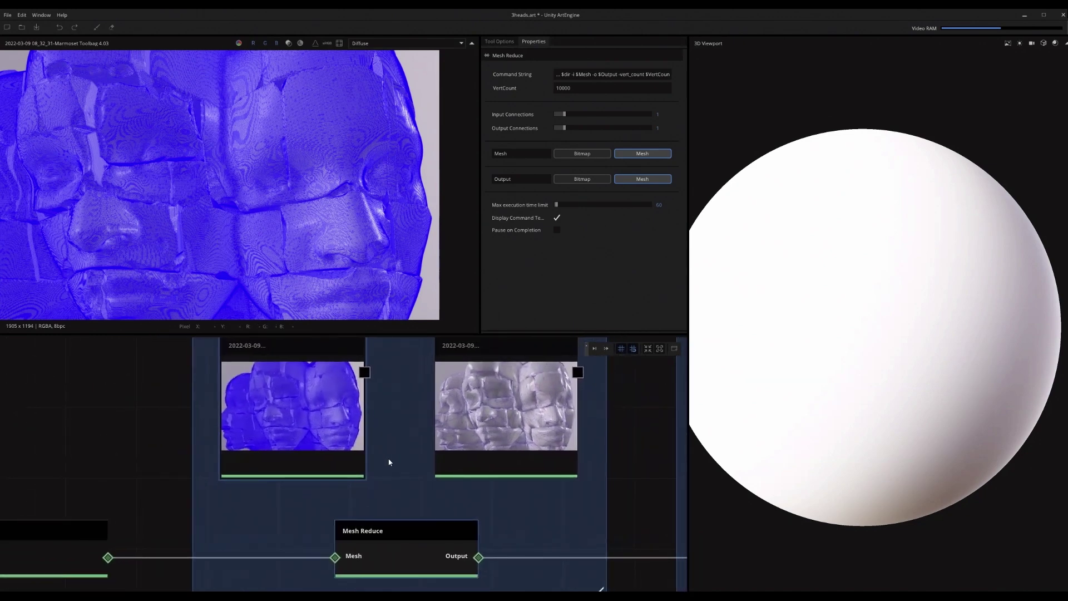
{"action": "left_click", "coordinate": [485, 435]}
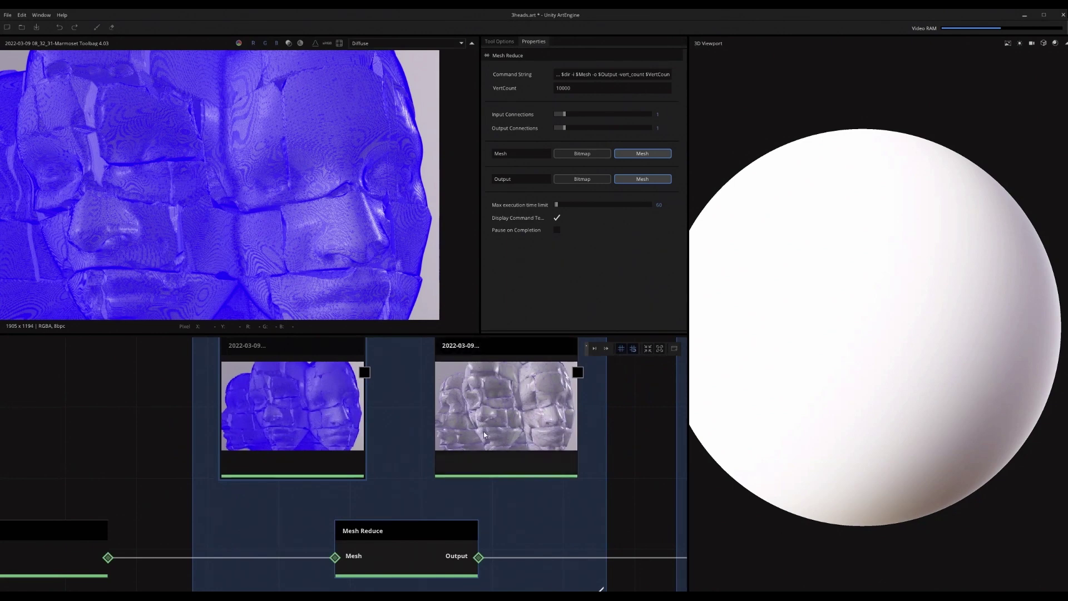
{"action": "scroll", "coordinate": [320, 217], "scroll_direction": "up", "scroll_amount": 4}
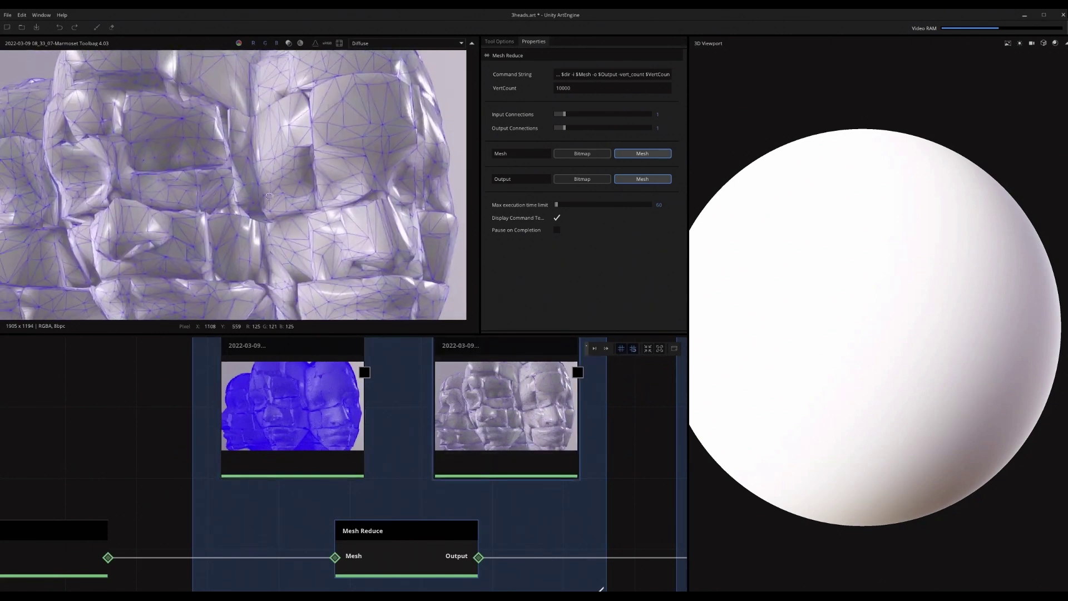
{"action": "scroll", "coordinate": [286, 113], "scroll_direction": "down", "scroll_amount": 3}
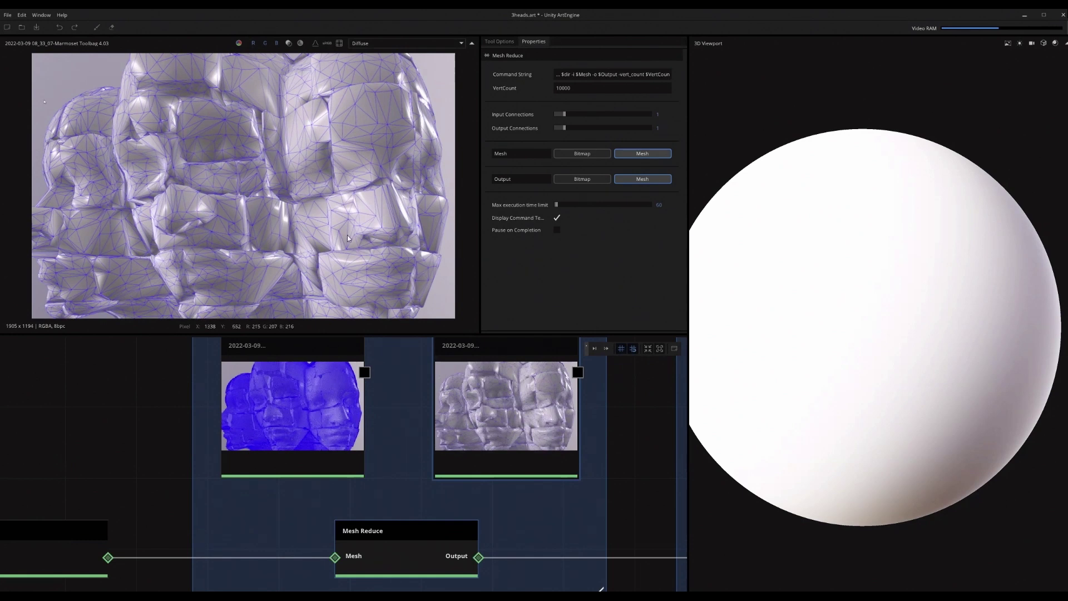
Switch to the Unity editor and view how the heads sit within the ruins scene
{"action": "middle_click_drag", "start_coordinate": [364, 425], "coordinate": [373, 429]}
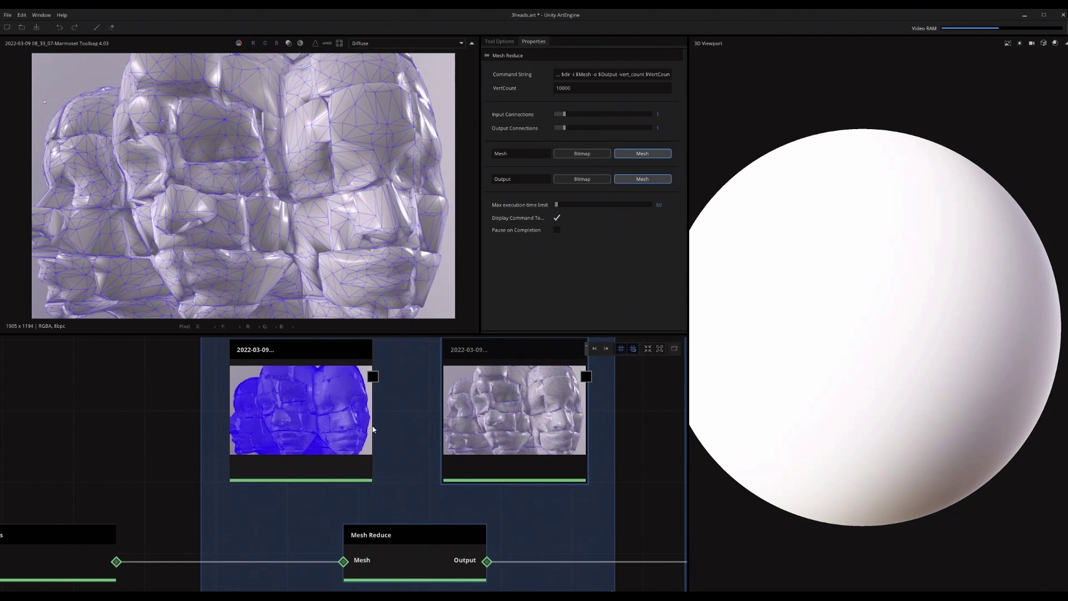
{"action": "scroll", "coordinate": [406, 438], "scroll_direction": "down", "scroll_amount": 1}
{"action": "middle_click_drag", "start_coordinate": [411, 554], "coordinate": [447, 531]}
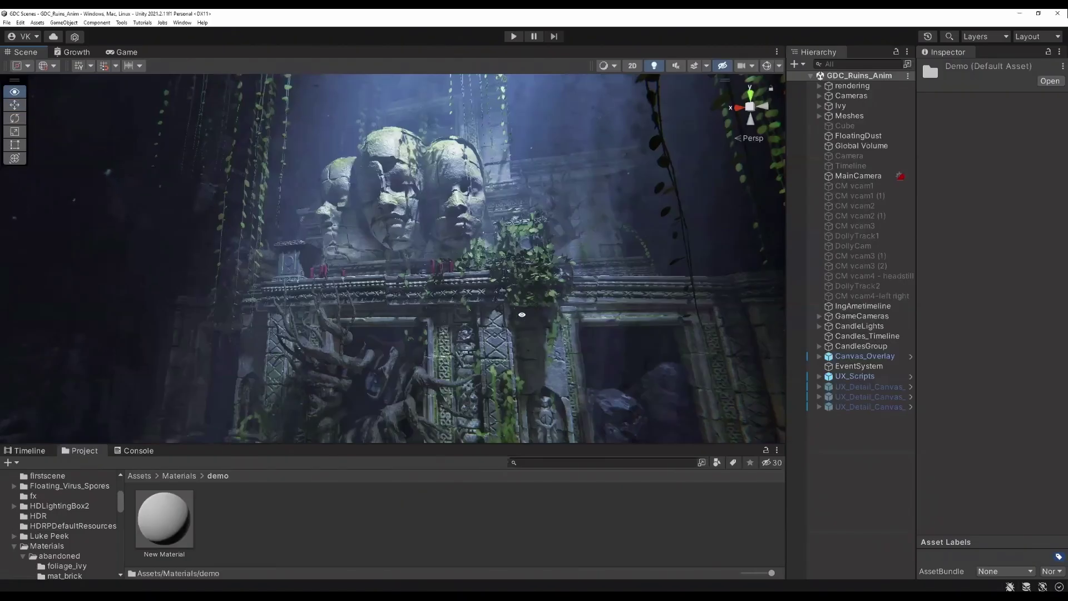
{"action": "right_click_drag", "start_coordinate": [467, 294], "coordinate": [479, 284], "text": "alt"}
{"action": "left_click_drag", "start_coordinate": [480, 285], "coordinate": [483, 243], "text": "alt"}
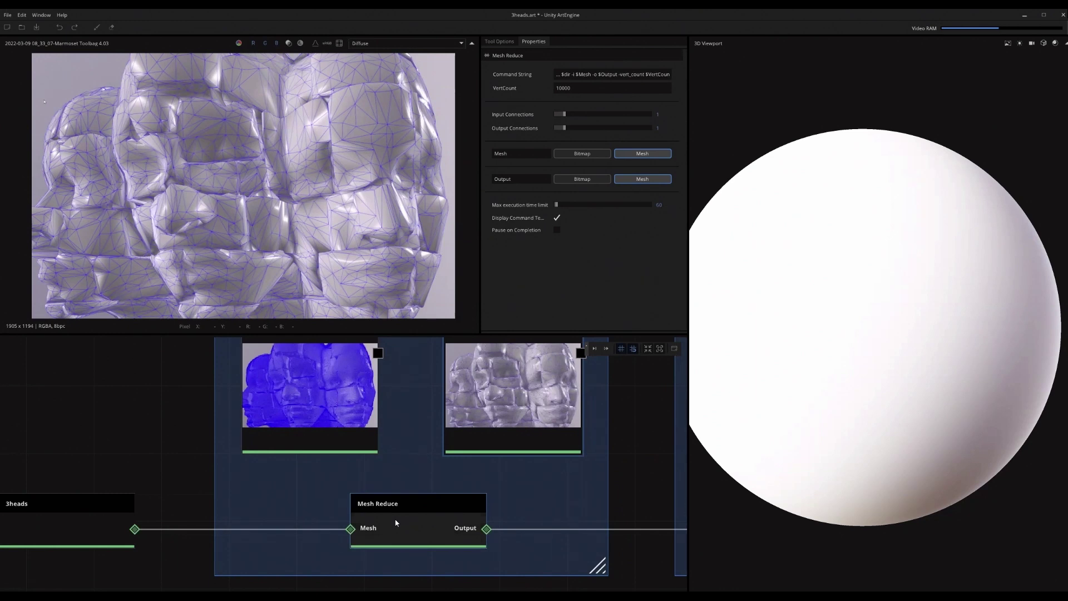
Return to ArtEngine and load the UV Generation node's mesh into the 3D Viewport, viewing the heads from the front
{"action": "middle_click_drag", "start_coordinate": [501, 482], "coordinate": [439, 482]}
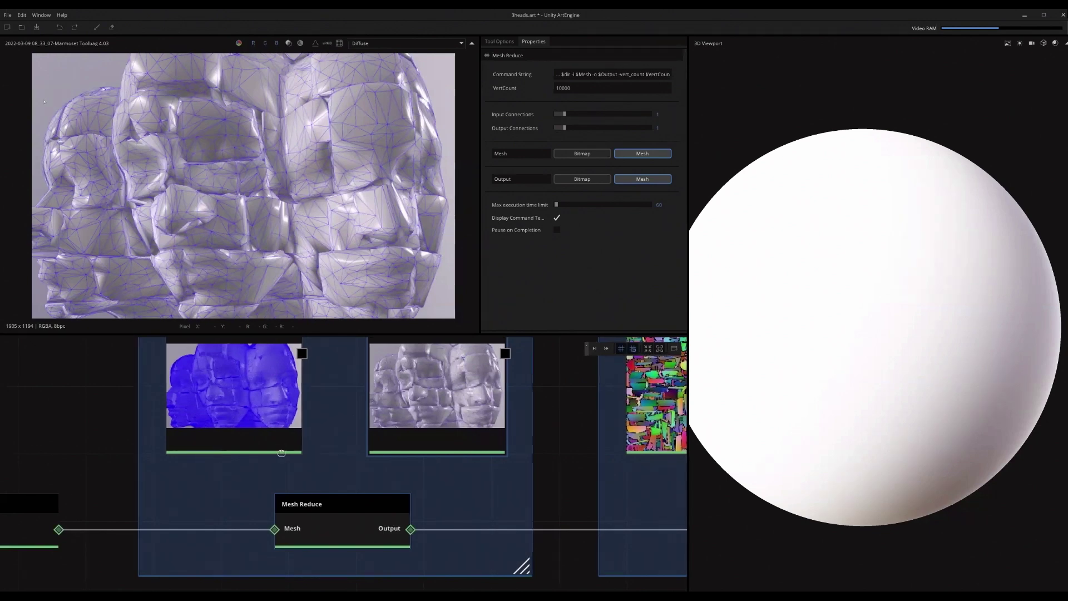
{"action": "middle_click_drag", "start_coordinate": [623, 495], "coordinate": [360, 484]}
{"action": "mouse_move", "coordinate": [544, 494]}
{"action": "middle_mouse_down"}
{"action": "mouse_move", "coordinate": [345, 523]}
{"action": "mouse_move", "coordinate": [373, 548]}
{"action": "middle_mouse_up"}
{"action": "left_click", "coordinate": [374, 548]}
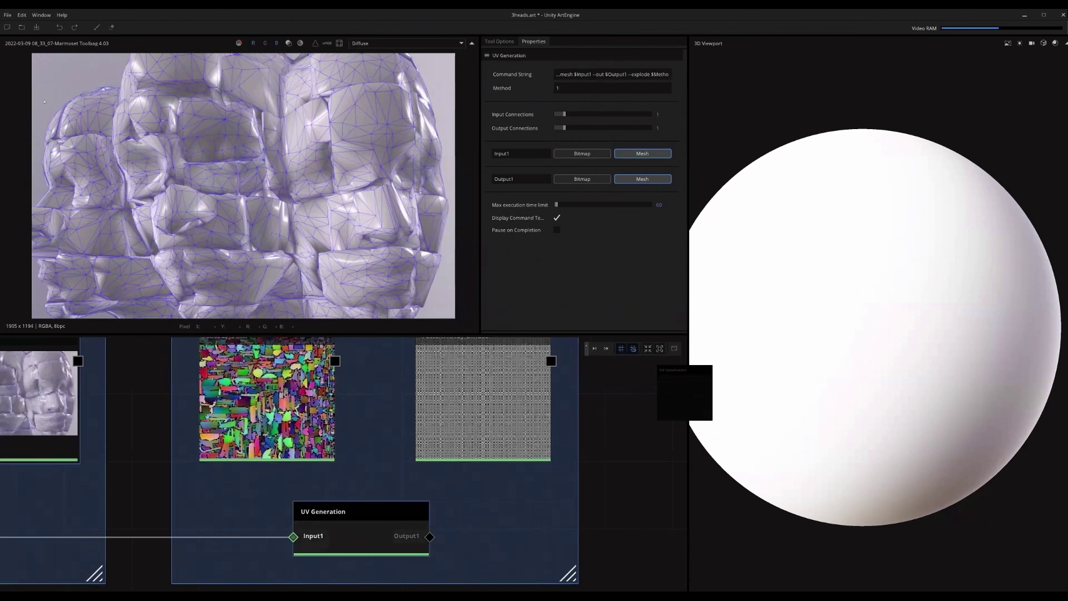
{"action": "middle_click_drag", "start_coordinate": [864, 352], "coordinate": [949, 338]}
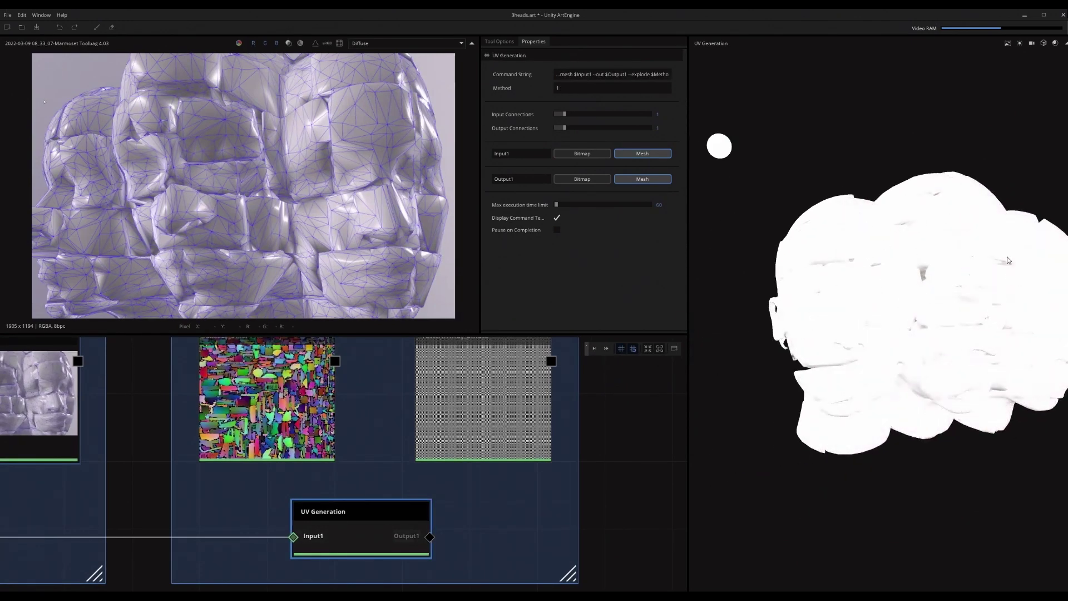
{"action": "left_click_drag", "start_coordinate": [972, 257], "coordinate": [910, 288]}
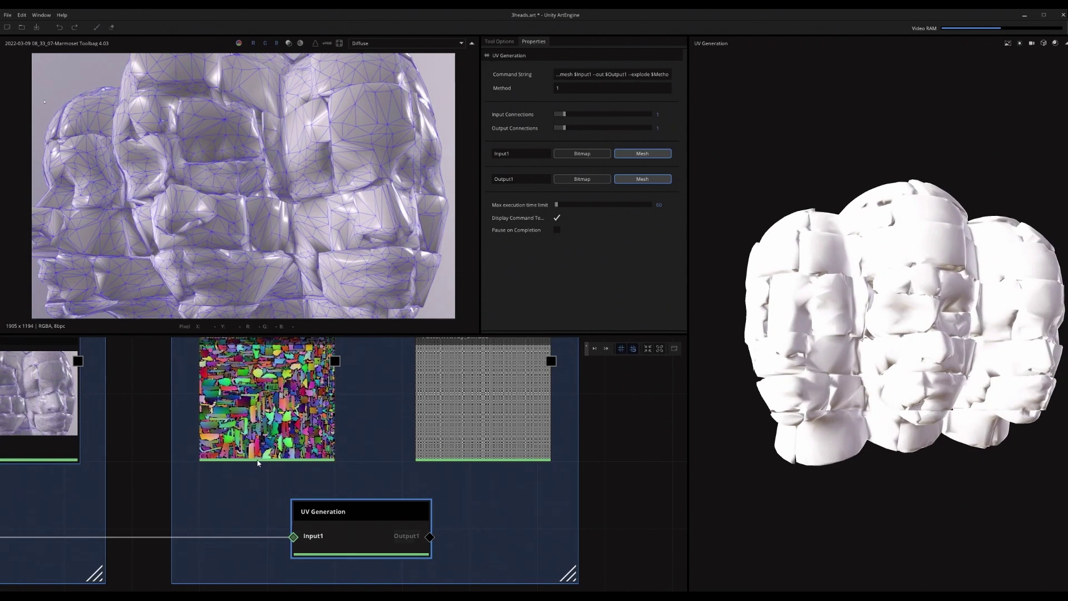
Open the 3heads_Other UV chart map in the 2D Viewer and apply the Pattern Array_Diffuse checker to the 3D mesh
{"action": "scroll", "coordinate": [495, 500], "scroll_direction": "down", "scroll_amount": 1}
{"action": "left_click", "coordinate": [287, 403]}
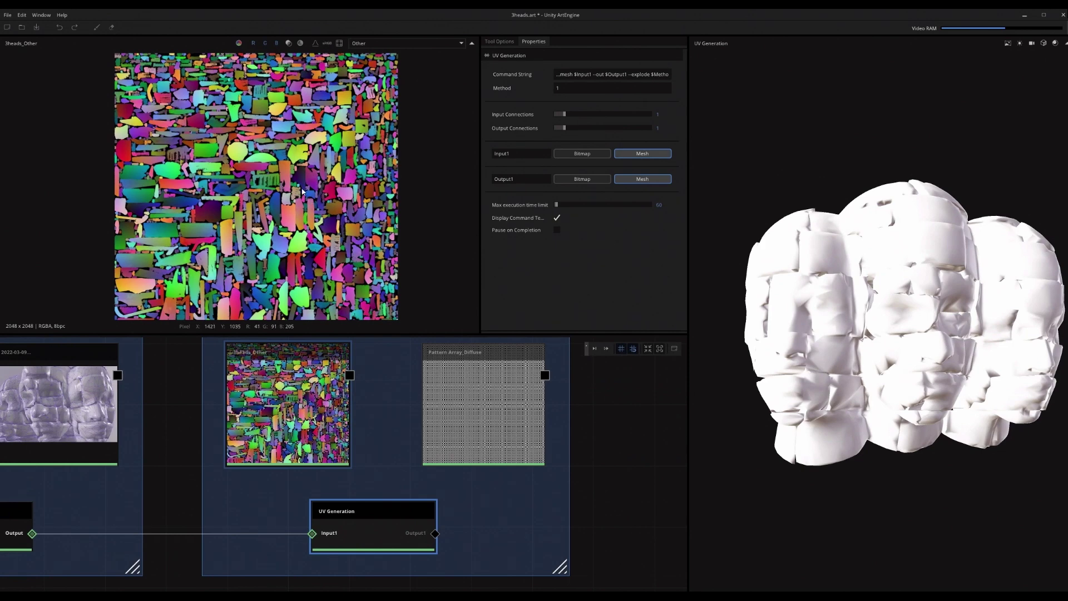
{"action": "scroll", "coordinate": [302, 191], "scroll_direction": "up", "scroll_amount": 3}
{"action": "scroll", "coordinate": [311, 194], "scroll_direction": "down", "scroll_amount": 3}
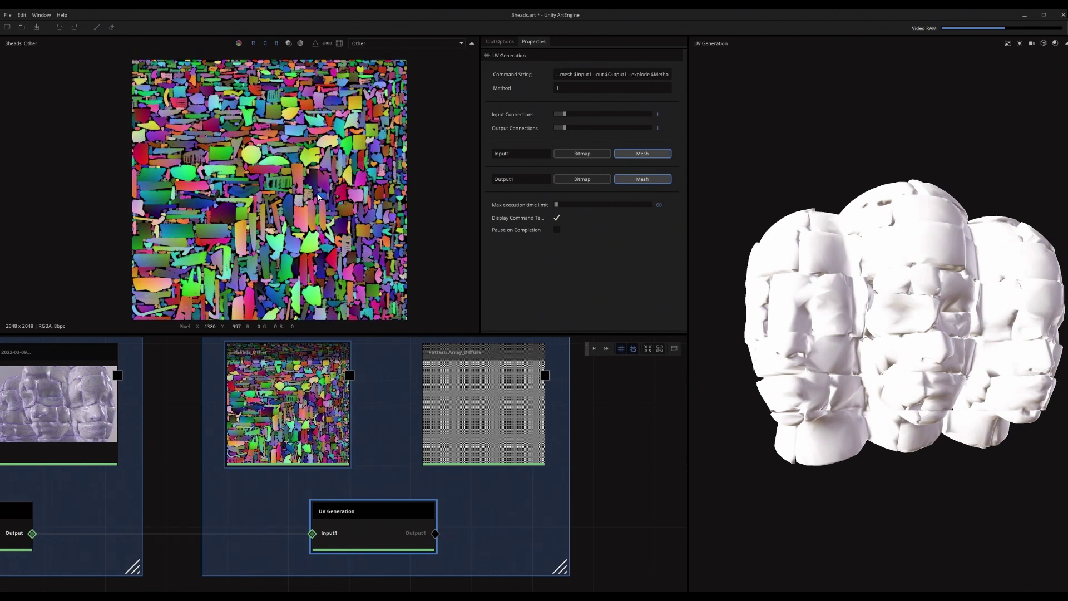
{"action": "left_click_drag", "start_coordinate": [501, 403], "coordinate": [945, 307]}
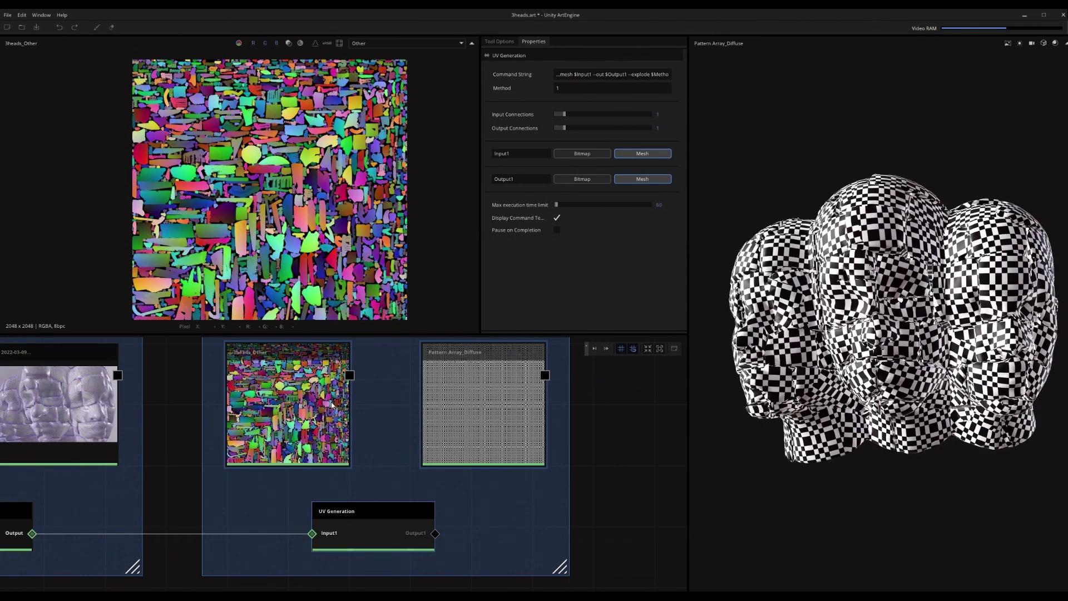
Select the 3heads source mesh node at the start of the graph
{"action": "scroll", "coordinate": [333, 405], "scroll_direction": "down", "scroll_amount": 2}
{"action": "middle_click_drag", "start_coordinate": [159, 443], "coordinate": [384, 405]}
{"action": "scroll", "coordinate": [434, 405], "scroll_direction": "down", "scroll_amount": 2}
{"action": "scroll", "coordinate": [91, 447], "scroll_direction": "up", "scroll_amount": 3}
{"action": "left_click", "coordinate": [112, 460]}
{"action": "scroll", "coordinate": [79, 457], "scroll_direction": "up", "scroll_amount": 1}
{"action": "scroll", "coordinate": [78, 456], "scroll_direction": "up", "scroll_amount": 1}
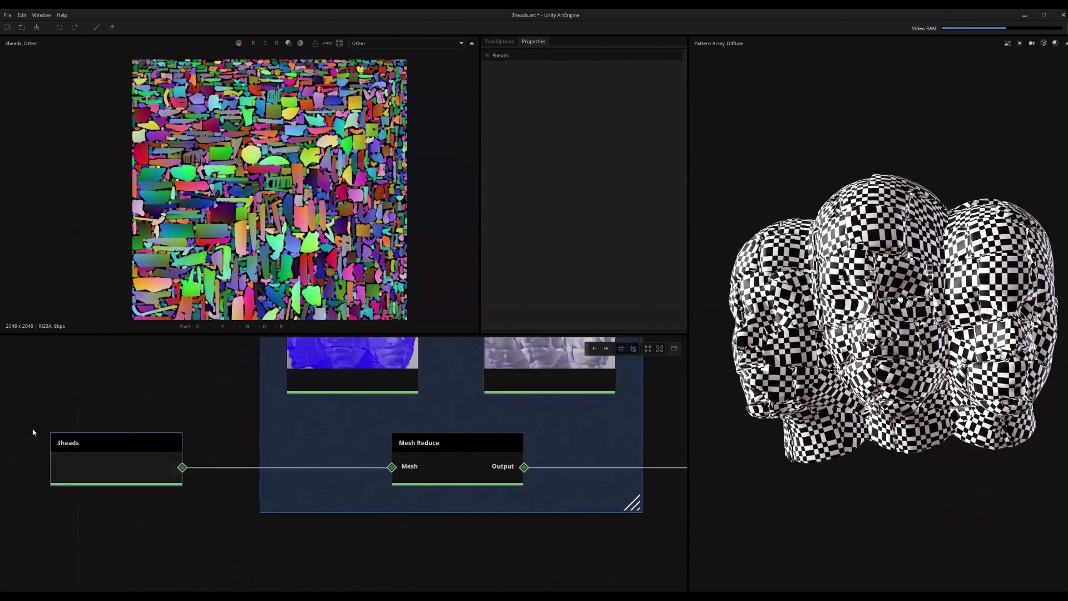
Review the properties of the Mesh Reduce node and the UV Generation node
{"action": "middle_click_drag", "start_coordinate": [473, 467], "coordinate": [344, 483]}
{"action": "left_click", "coordinate": [342, 483]}
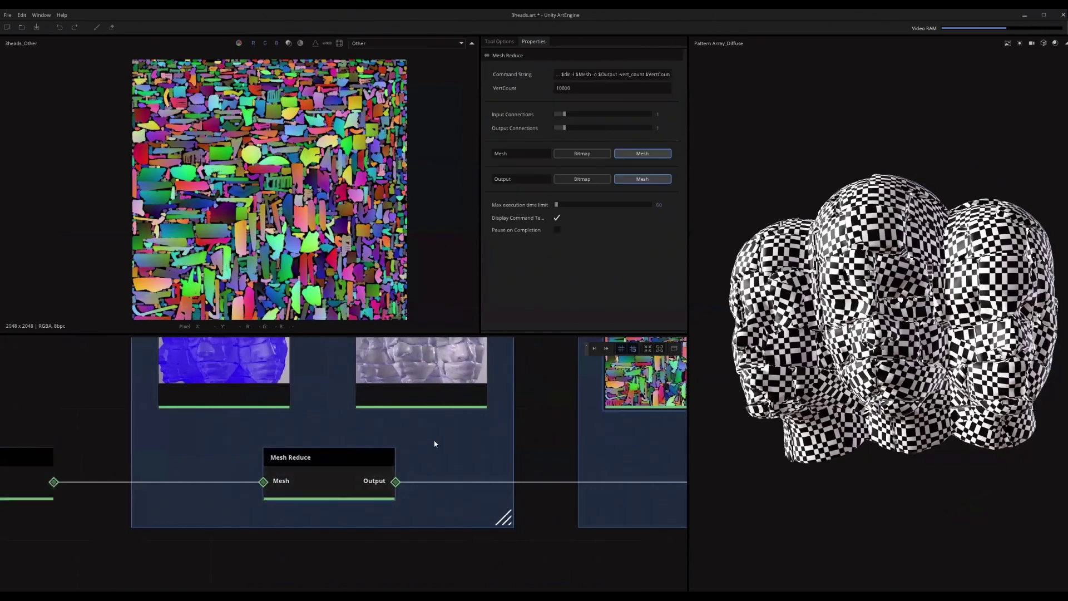
{"action": "middle_click_drag", "start_coordinate": [512, 458], "coordinate": [439, 460]}
{"action": "middle_click_drag", "start_coordinate": [625, 459], "coordinate": [399, 438]}
{"action": "left_click", "coordinate": [495, 461]}
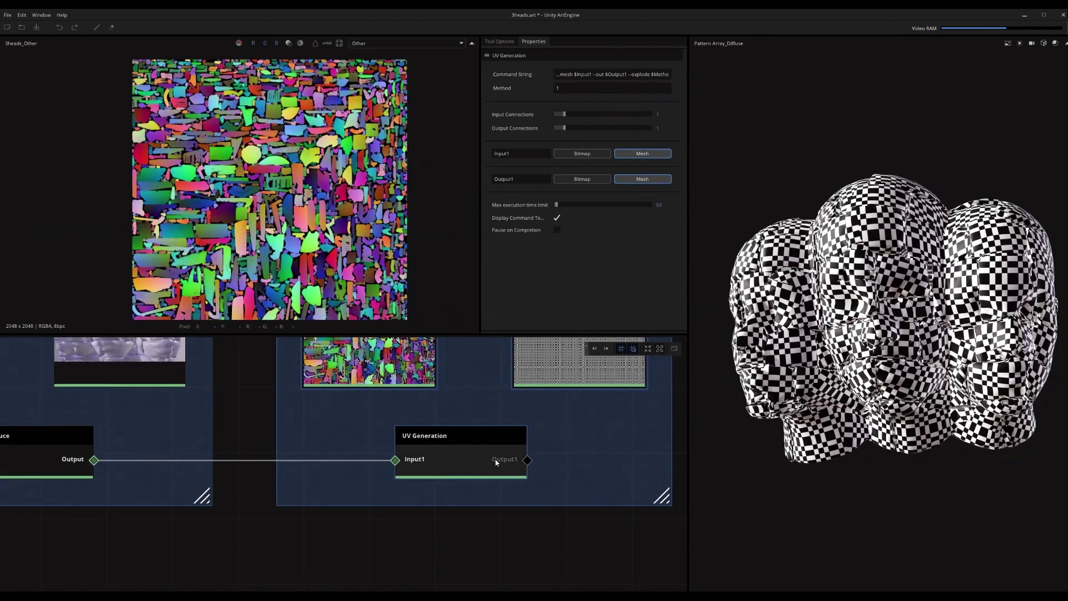
{"action": "scroll", "coordinate": [431, 452], "scroll_direction": "down", "scroll_amount": 1}
{"action": "middle_click_drag", "start_coordinate": [420, 454], "coordinate": [477, 452]}
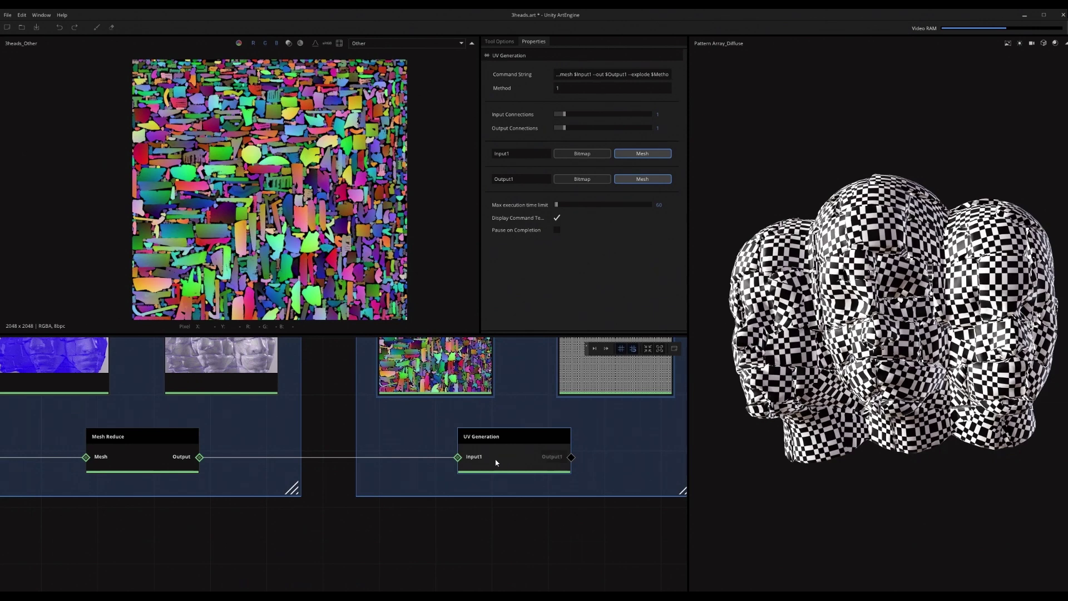
View the Low Generation group and its connections to the Baker node
{"action": "scroll", "coordinate": [502, 463], "scroll_direction": "down", "scroll_amount": 3}
{"action": "middle_click_drag", "start_coordinate": [328, 507], "coordinate": [510, 372]}
{"action": "scroll", "coordinate": [458, 432], "scroll_direction": "up", "scroll_amount": 1}
{"action": "middle_click_drag", "start_coordinate": [495, 505], "coordinate": [363, 430]}
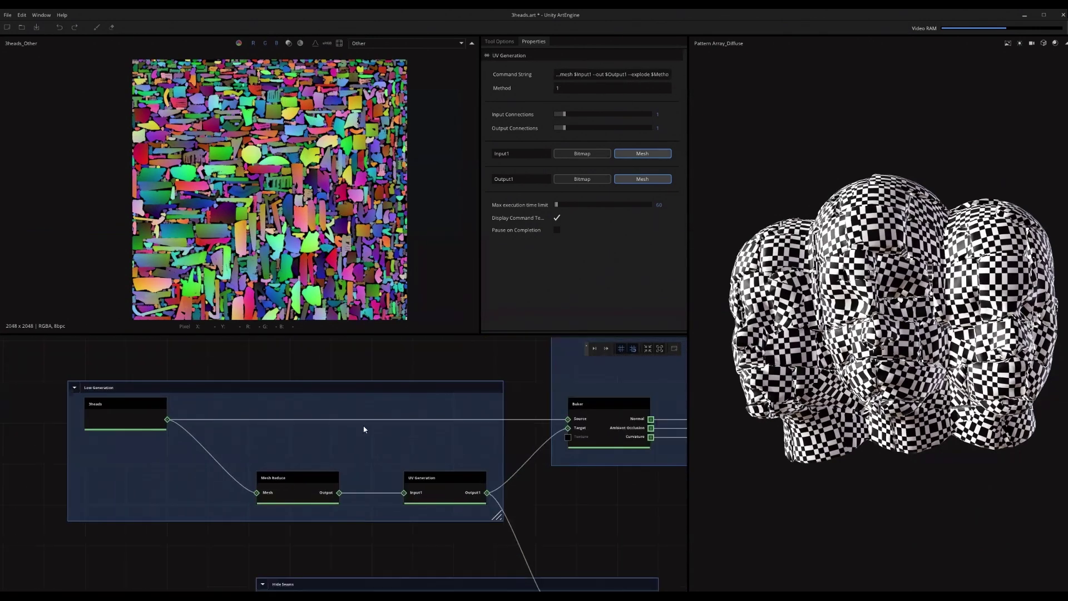
Review the 3heads, Mesh Reduce and UV Generation nodes in the Low Generation group and their connections towards the Baker
{"action": "scroll", "coordinate": [364, 429], "scroll_direction": "up", "scroll_amount": 1}
{"action": "middle_click_drag", "start_coordinate": [65, 427], "coordinate": [110, 427]}
{"action": "left_click", "coordinate": [95, 426]}
{"action": "scroll", "coordinate": [102, 419], "scroll_direction": "up", "scroll_amount": 2}
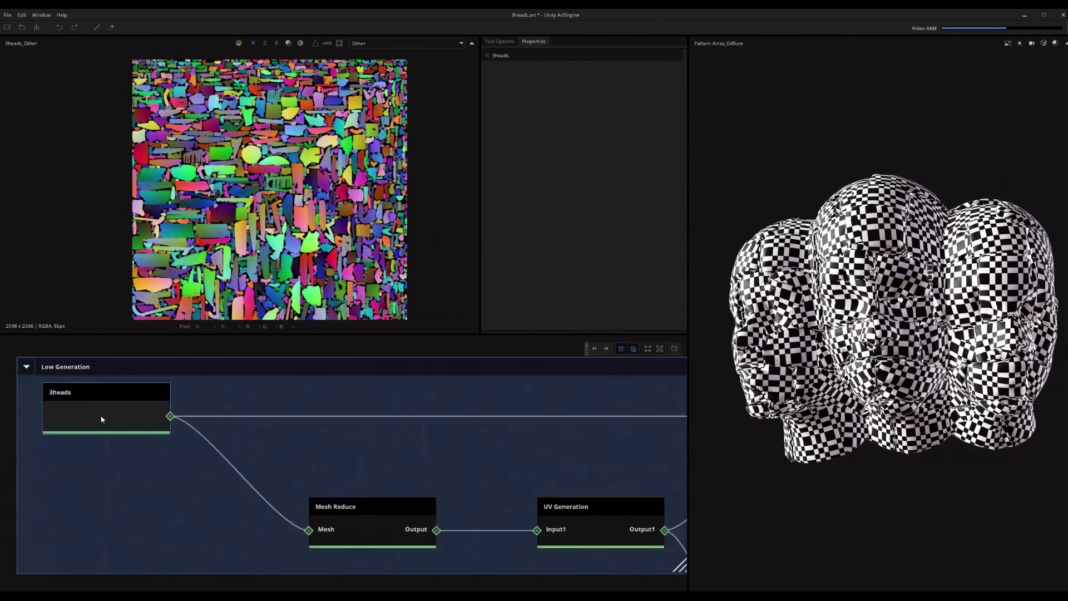
{"action": "middle_click_drag", "start_coordinate": [277, 434], "coordinate": [238, 424]}
{"action": "left_click", "coordinate": [362, 512]}
{"action": "middle_click_drag", "start_coordinate": [479, 483], "coordinate": [298, 461]}
{"action": "left_click", "coordinate": [441, 493]}
{"action": "scroll", "coordinate": [350, 467], "scroll_direction": "down", "scroll_amount": 1}
{"action": "middle_click_drag", "start_coordinate": [350, 467], "coordinate": [428, 469]}
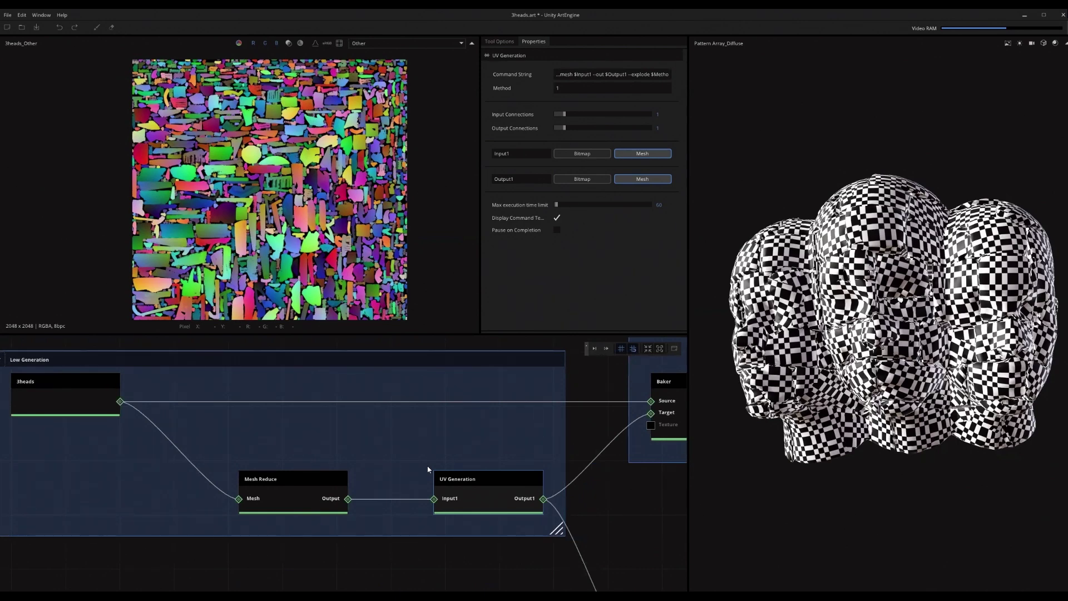
{"action": "scroll", "coordinate": [447, 465], "scroll_direction": "down", "scroll_amount": 1}
{"action": "middle_click_drag", "start_coordinate": [447, 465], "coordinate": [333, 478]}
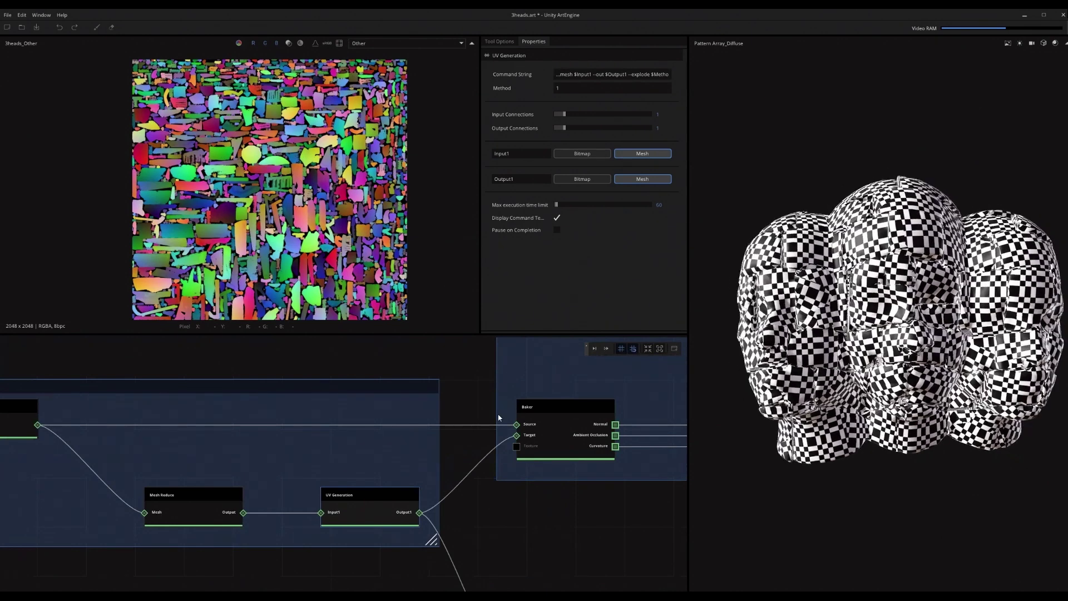
Show the Solid Color node on the 3D mesh and examine the reduced heads up close
{"action": "middle_click_drag", "start_coordinate": [484, 403], "coordinate": [367, 440]}
{"action": "scroll", "coordinate": [367, 440], "scroll_direction": "down", "scroll_amount": 1}
{"action": "left_click", "coordinate": [590, 401]}
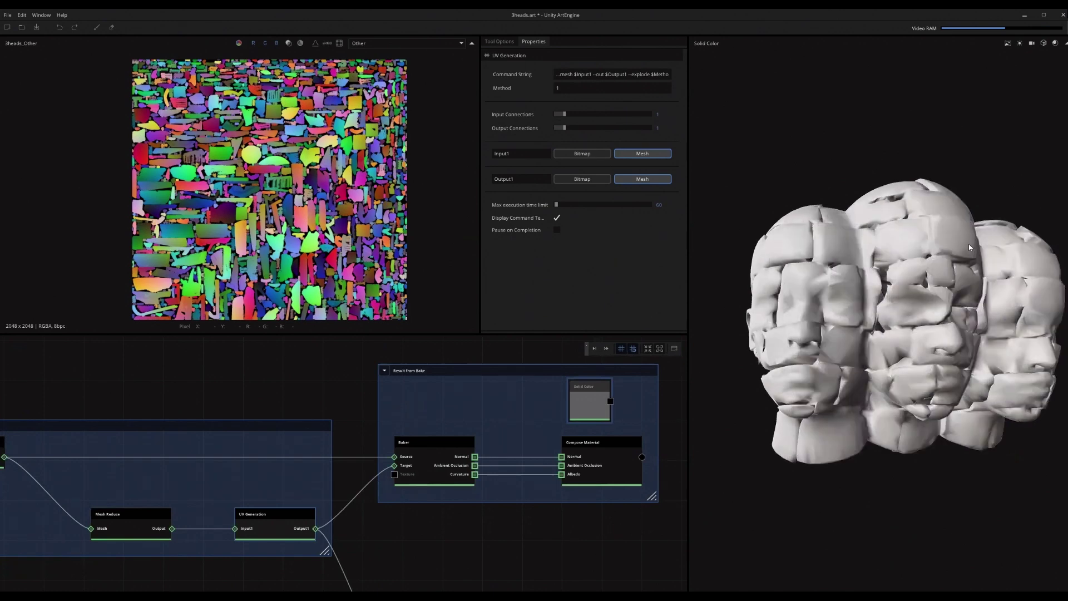
{"action": "scroll", "coordinate": [969, 244], "scroll_direction": "up", "scroll_amount": 3}
{"action": "scroll", "coordinate": [856, 215], "scroll_direction": "up", "scroll_amount": 2}
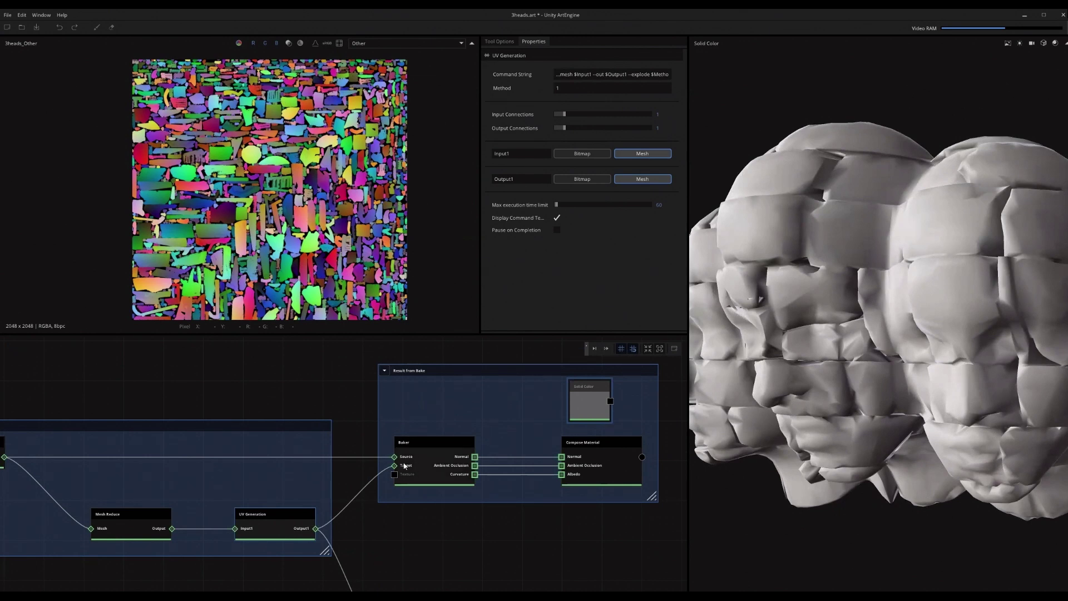
Examine the Baker node's Source and Target connections, tracing them back to the 3heads and UV Generation nodes
{"action": "scroll", "coordinate": [474, 455], "scroll_direction": "up", "scroll_amount": 4}
{"action": "middle_click_drag", "start_coordinate": [457, 447], "coordinate": [384, 428]}
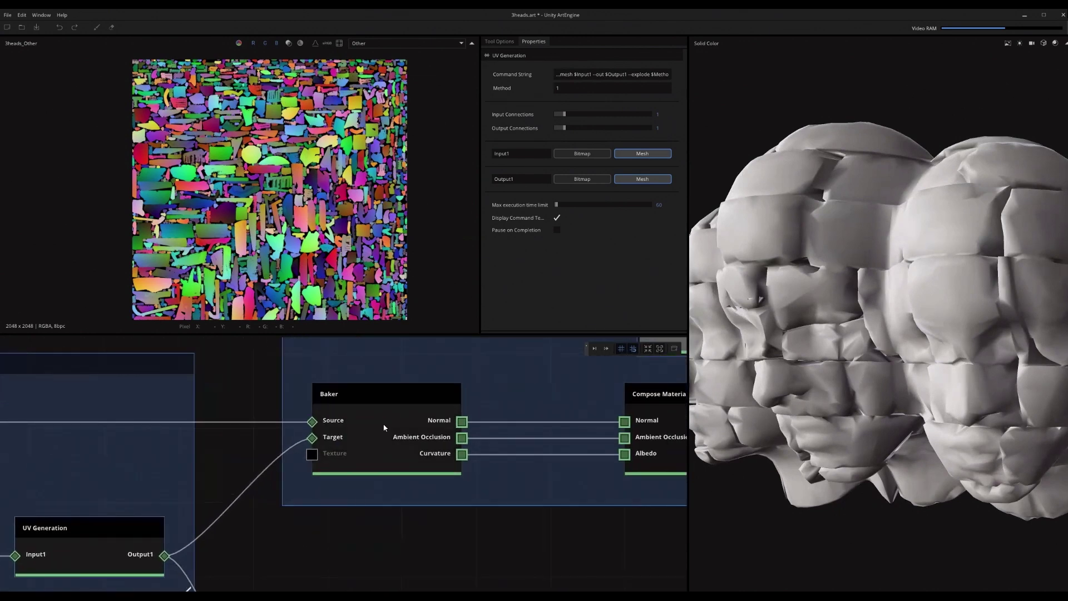
{"action": "scroll", "coordinate": [395, 425], "scroll_direction": "down", "scroll_amount": 2}
{"action": "middle_click_drag", "start_coordinate": [395, 425], "coordinate": [522, 434]}
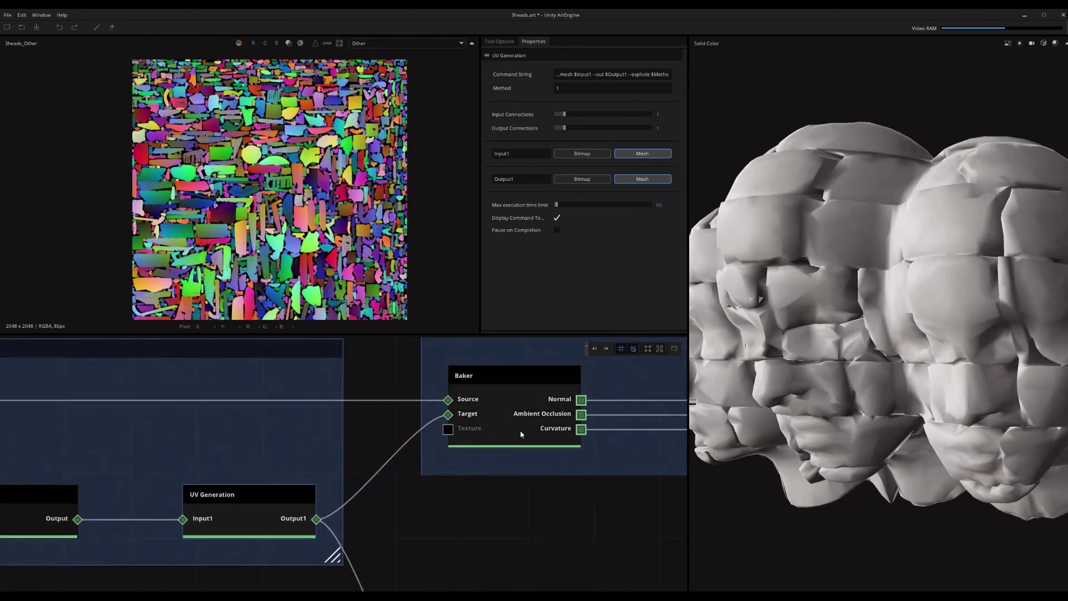
{"action": "scroll", "coordinate": [521, 433], "scroll_direction": "down", "scroll_amount": 2}
{"action": "middle_click_drag", "start_coordinate": [418, 438], "coordinate": [505, 437]}
{"action": "middle_click_drag", "start_coordinate": [35, 398], "coordinate": [172, 389]}
{"action": "left_click", "coordinate": [31, 399]}
{"action": "middle_click_drag", "start_coordinate": [540, 405], "coordinate": [365, 406]}
{"action": "middle_click_drag", "start_coordinate": [332, 441], "coordinate": [360, 438]}
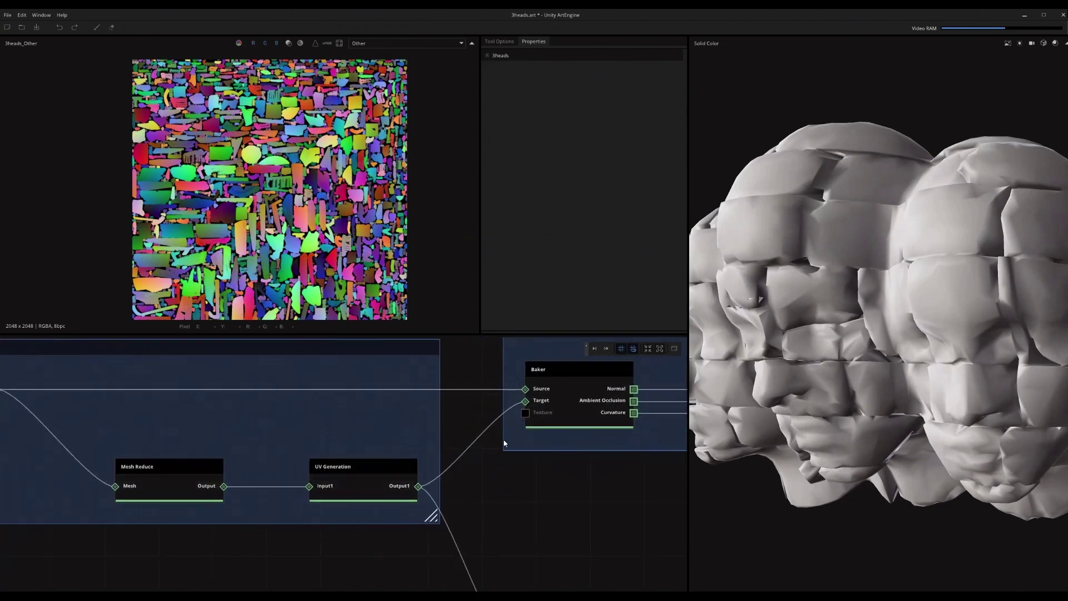
Show the Compose Material bake result on the 3D mesh and inspect the heads from several angles
{"action": "middle_click_drag", "start_coordinate": [475, 454], "coordinate": [333, 476]}
{"action": "scroll", "coordinate": [468, 429], "scroll_direction": "up", "scroll_amount": 1}
{"action": "middle_click_drag", "start_coordinate": [438, 422], "coordinate": [427, 427]}
{"action": "middle_click_drag", "start_coordinate": [616, 414], "coordinate": [546, 419]}
{"action": "left_click_drag", "start_coordinate": [909, 313], "coordinate": [1018, 281]}
{"action": "middle_click_drag", "start_coordinate": [593, 446], "coordinate": [523, 465]}
{"action": "left_click", "coordinate": [523, 465]}
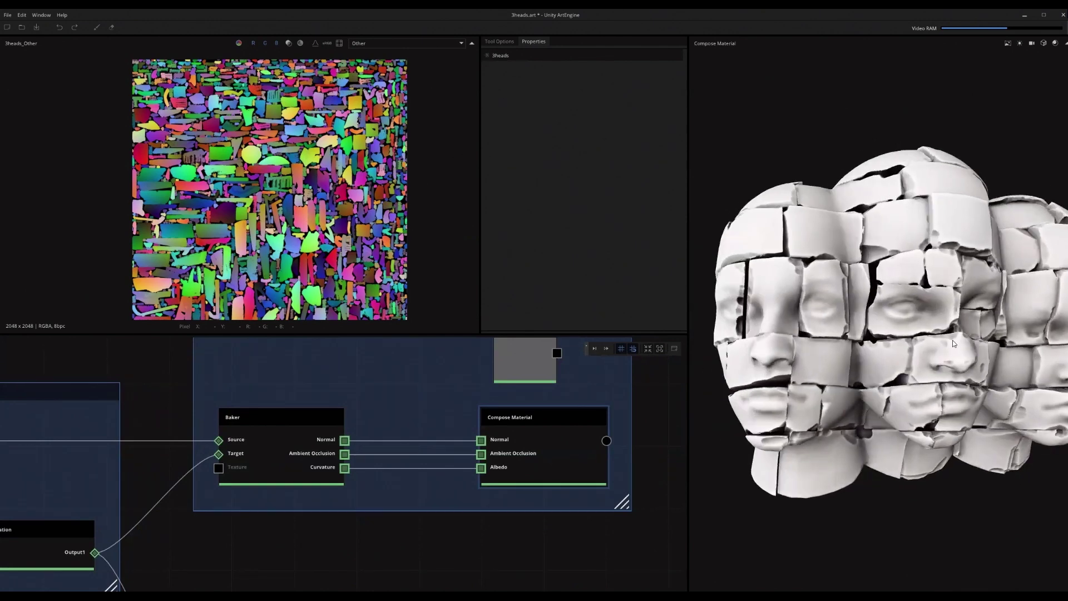
{"action": "left_click_drag", "start_coordinate": [952, 343], "coordinate": [877, 350]}
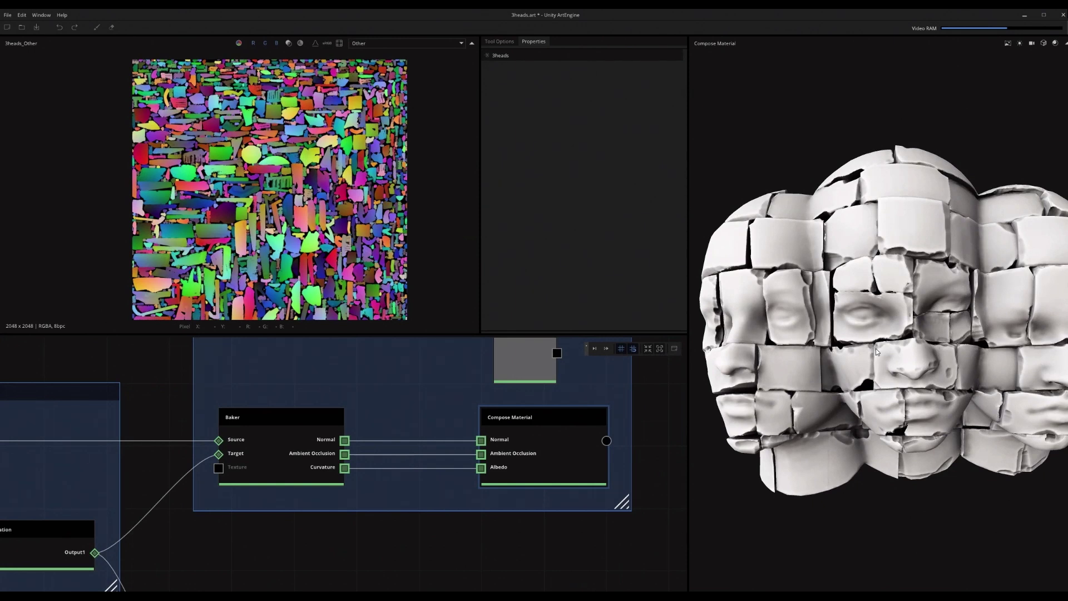
{"action": "left_click_drag", "start_coordinate": [880, 348], "coordinate": [928, 251]}
Compare the heads with the plain Solid Color and the baked Compose Material on the 3D mesh
{"action": "left_click_drag", "start_coordinate": [522, 363], "coordinate": [857, 385]}
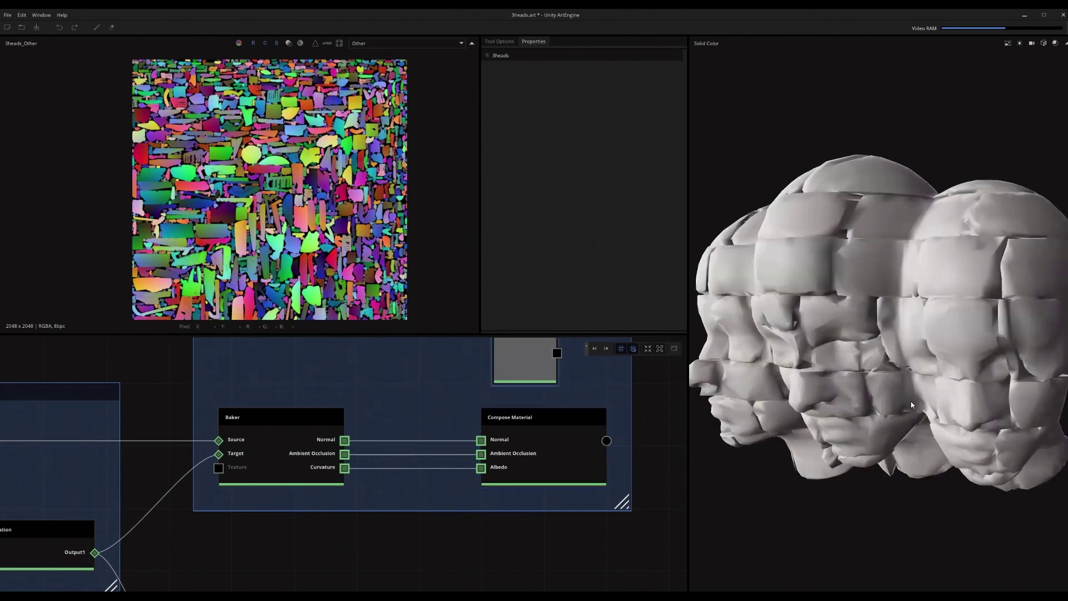
{"action": "left_click_drag", "start_coordinate": [925, 357], "coordinate": [936, 344]}
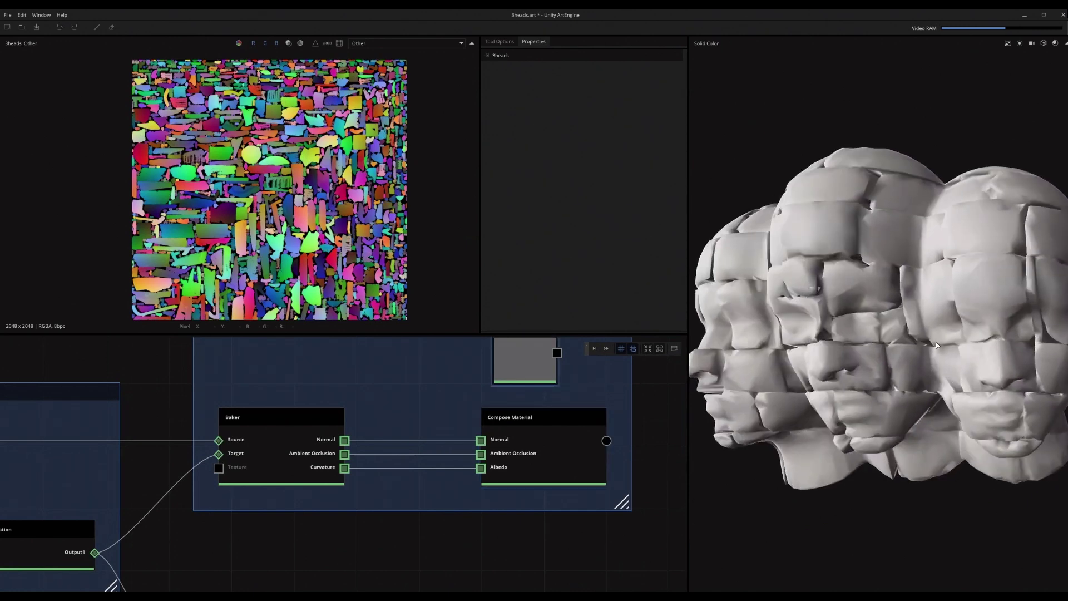
{"action": "left_click_drag", "start_coordinate": [584, 448], "coordinate": [835, 255]}
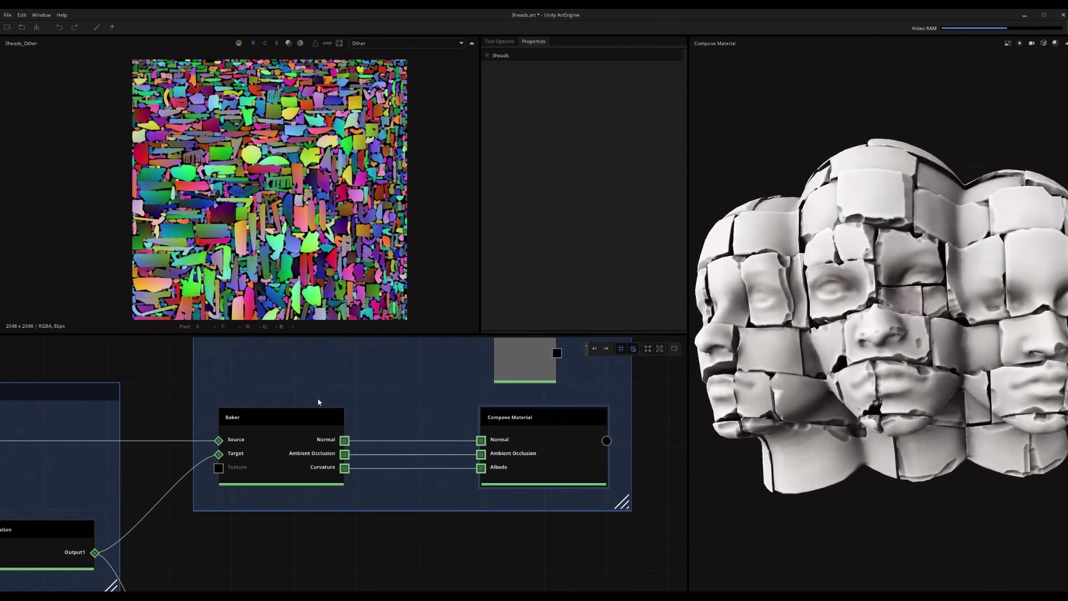
Trace the graph from the 3heads source through Low Generation to the Baker, and inspect the baked heads from other sides
{"action": "scroll", "coordinate": [325, 403], "scroll_direction": "down", "scroll_amount": 2}
{"action": "middle_click_drag", "start_coordinate": [325, 403], "coordinate": [478, 398]}
{"action": "scroll", "coordinate": [365, 403], "scroll_direction": "down", "scroll_amount": 2}
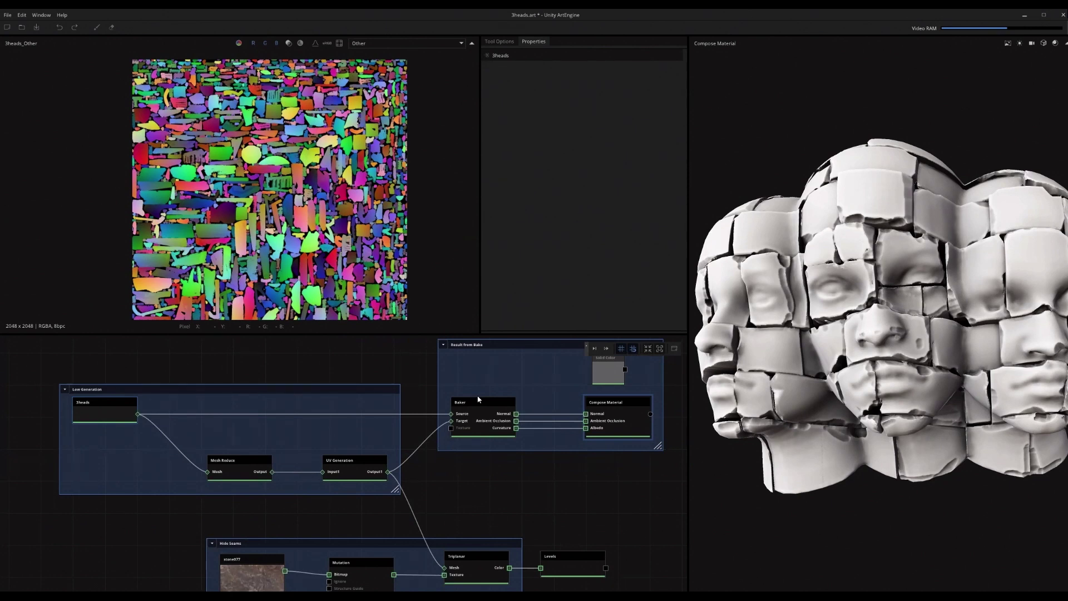
{"action": "scroll", "coordinate": [121, 438], "scroll_direction": "up", "scroll_amount": 2}
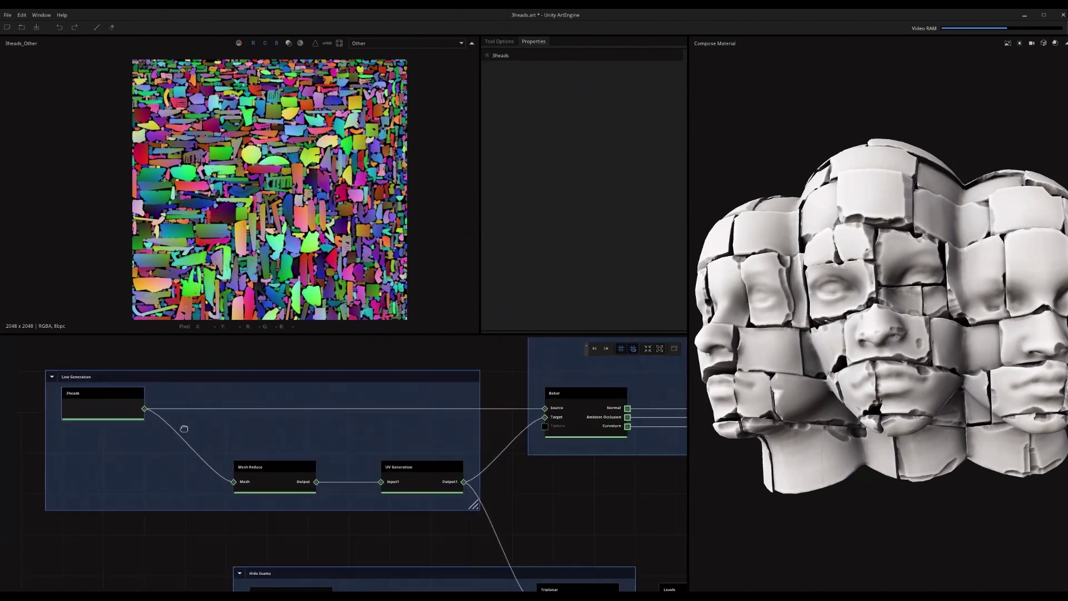
{"action": "middle_click_drag", "start_coordinate": [313, 479], "coordinate": [360, 473]}
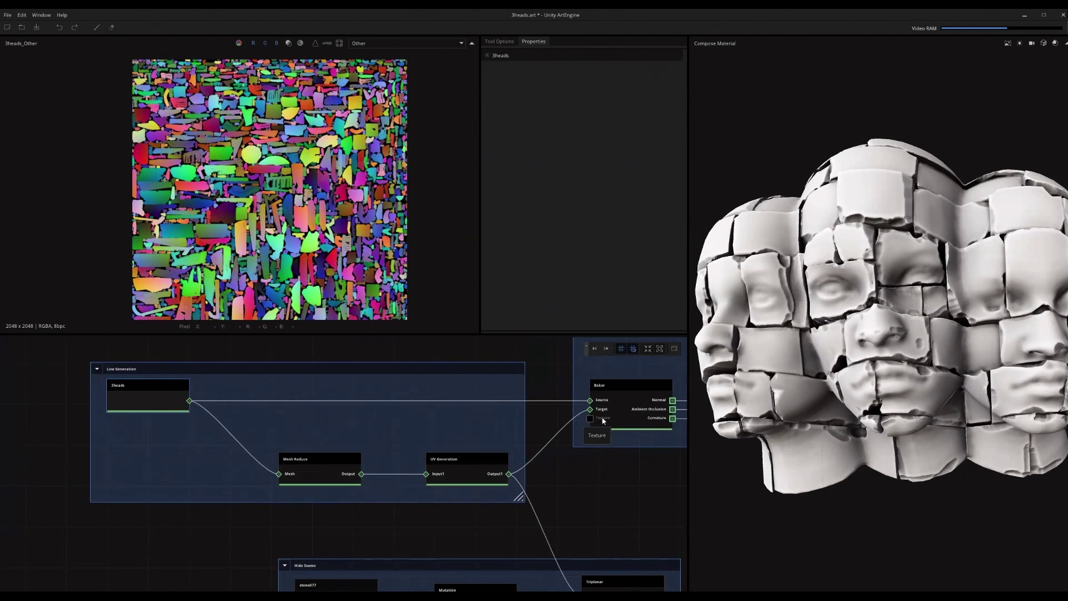
{"action": "middle_click_drag", "start_coordinate": [603, 424], "coordinate": [450, 428]}
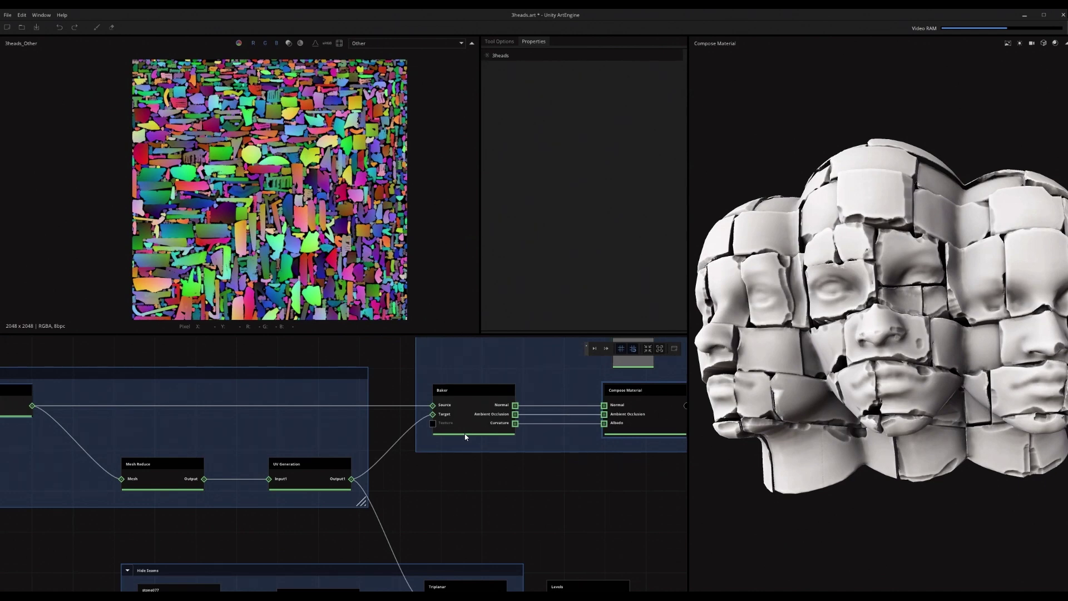
{"action": "left_click_drag", "start_coordinate": [1032, 283], "coordinate": [958, 314]}
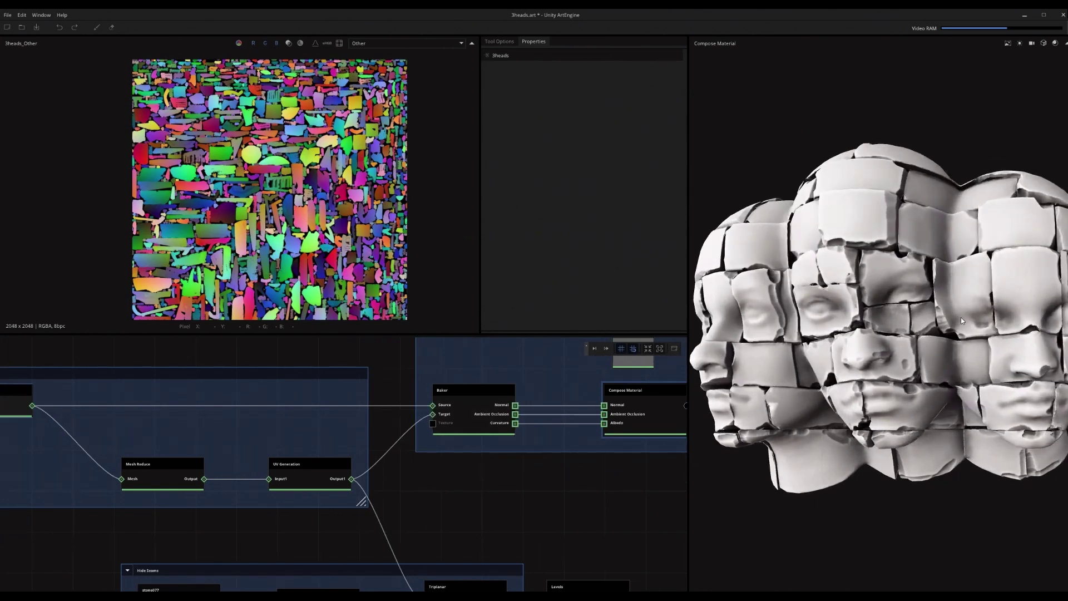
{"action": "left_click_drag", "start_coordinate": [718, 352], "coordinate": [957, 331]}
Open the stone077 texture from the Hide Seams group in the 2D Viewer and inspect its edges in tiled view
{"action": "middle_click_drag", "start_coordinate": [500, 467], "coordinate": [611, 334]}
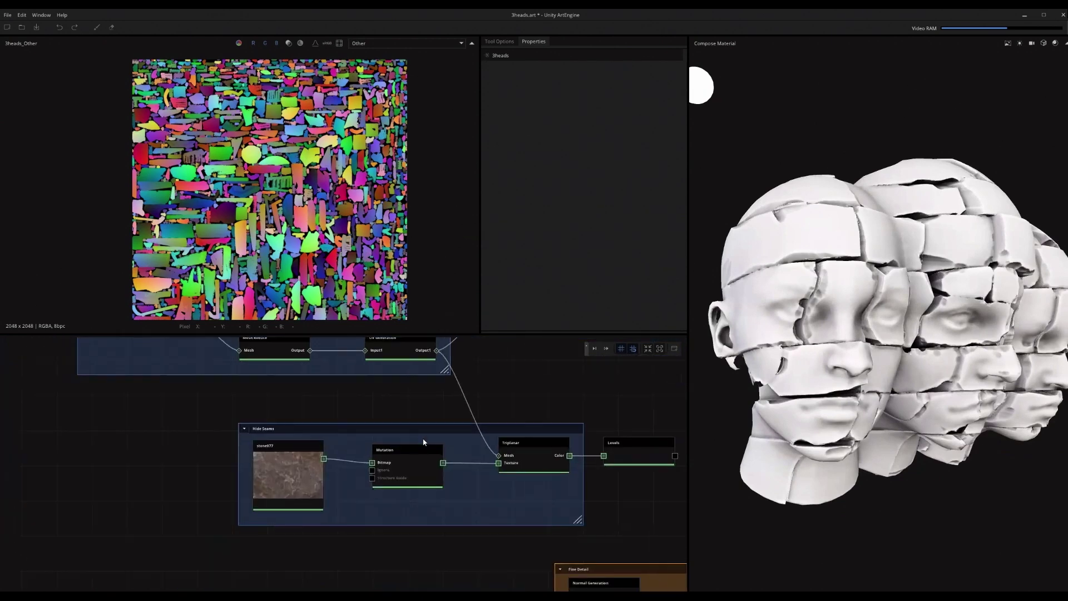
{"action": "left_click", "coordinate": [274, 477]}
{"action": "scroll", "coordinate": [275, 477], "scroll_direction": "up", "scroll_amount": 1}
{"action": "middle_click_drag", "start_coordinate": [298, 210], "coordinate": [265, 210]}
{"action": "scroll", "coordinate": [265, 206], "scroll_direction": "down", "scroll_amount": 4}
{"action": "key", "text": "t"}
{"action": "scroll", "coordinate": [382, 149], "scroll_direction": "up", "scroll_amount": 1}
{"action": "key", "text": "t"}
{"action": "scroll", "coordinate": [353, 101], "scroll_direction": "up", "scroll_amount": 1}
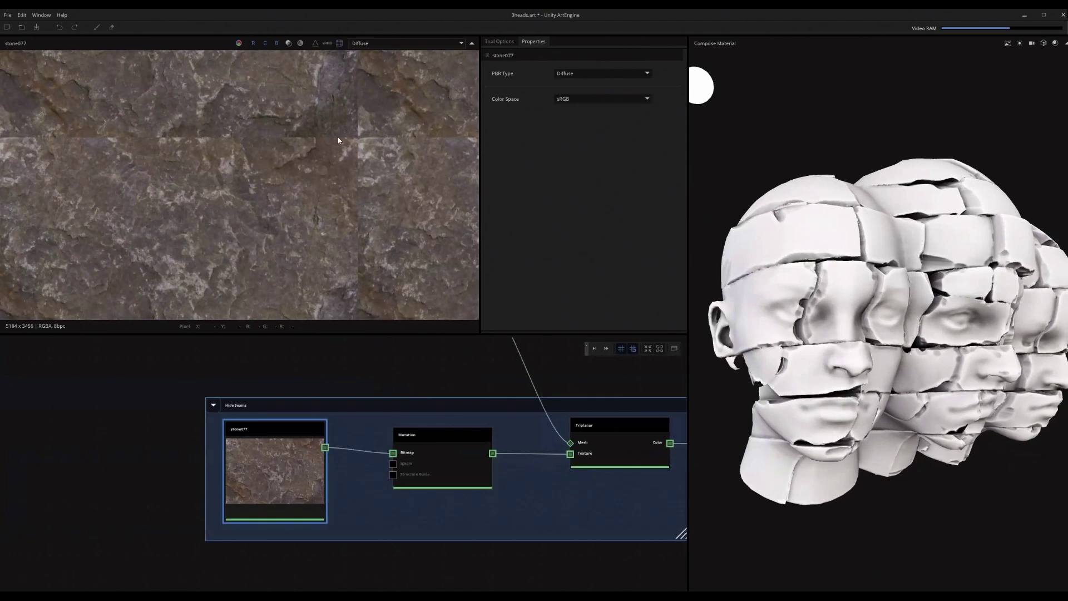
{"action": "middle_click_drag", "start_coordinate": [375, 244], "coordinate": [386, 198]}
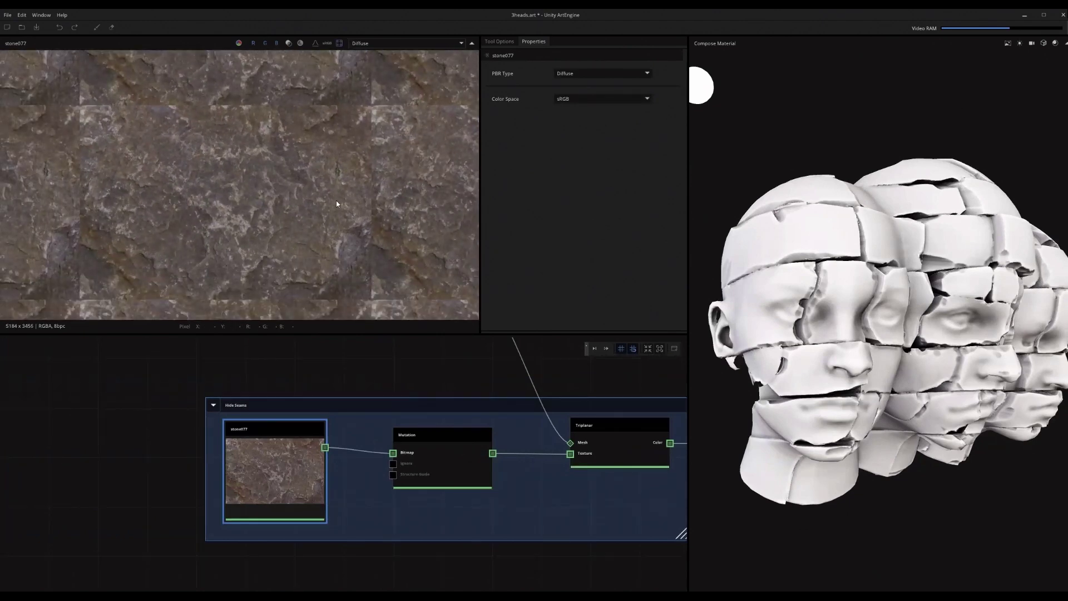
{"action": "scroll", "coordinate": [317, 195], "scroll_direction": "up", "scroll_amount": 4}
{"action": "scroll", "coordinate": [356, 200], "scroll_direction": "down", "scroll_amount": 3}
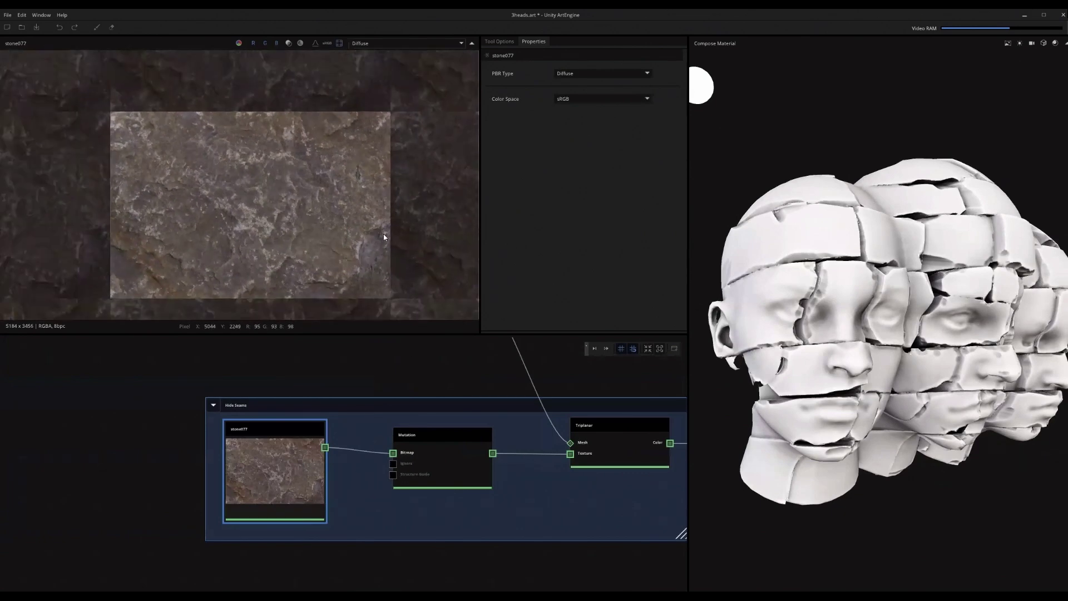
{"action": "scroll", "coordinate": [439, 453], "scroll_direction": "up", "scroll_amount": 3}
Open the Mutation node's output in the 2D Viewer and examine its tiling
{"action": "left_click", "coordinate": [389, 429]}
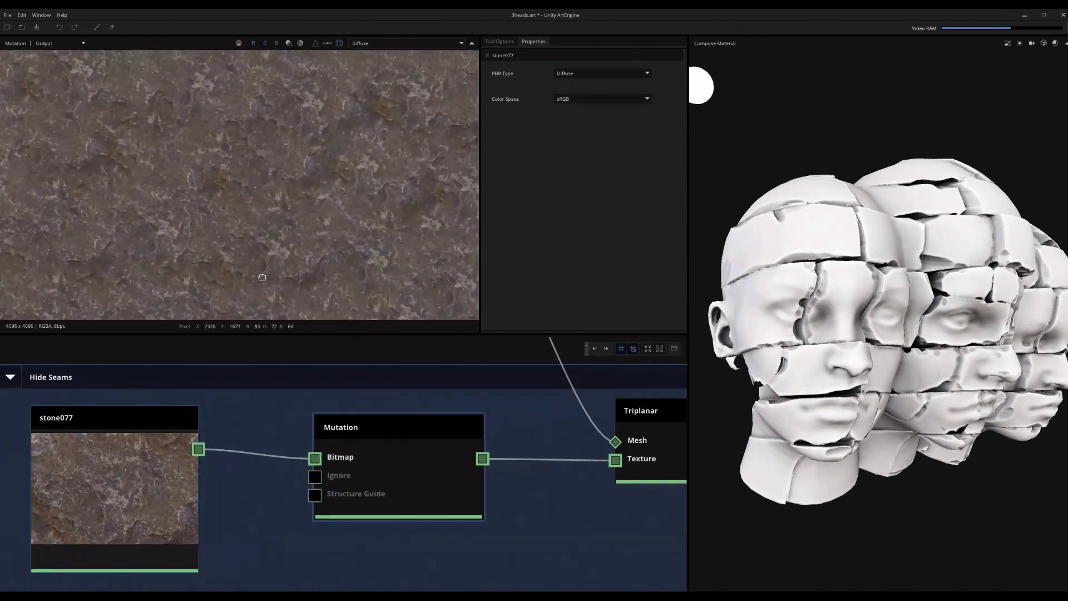
{"action": "scroll", "coordinate": [292, 202], "scroll_direction": "down", "scroll_amount": 3}
{"action": "middle_click_drag", "start_coordinate": [357, 197], "coordinate": [366, 174]}
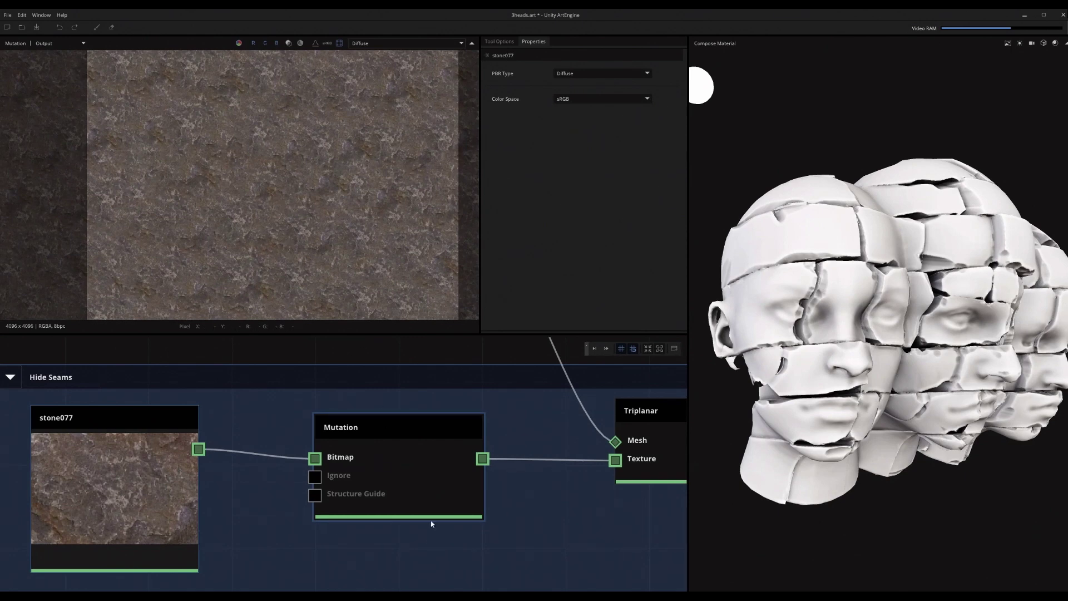
Show the Mutation output on the 3D mesh and examine the UV seams across the head
{"action": "middle_click_drag", "start_coordinate": [431, 536], "coordinate": [407, 525]}
{"action": "left_click_drag", "start_coordinate": [846, 320], "coordinate": [870, 303]}
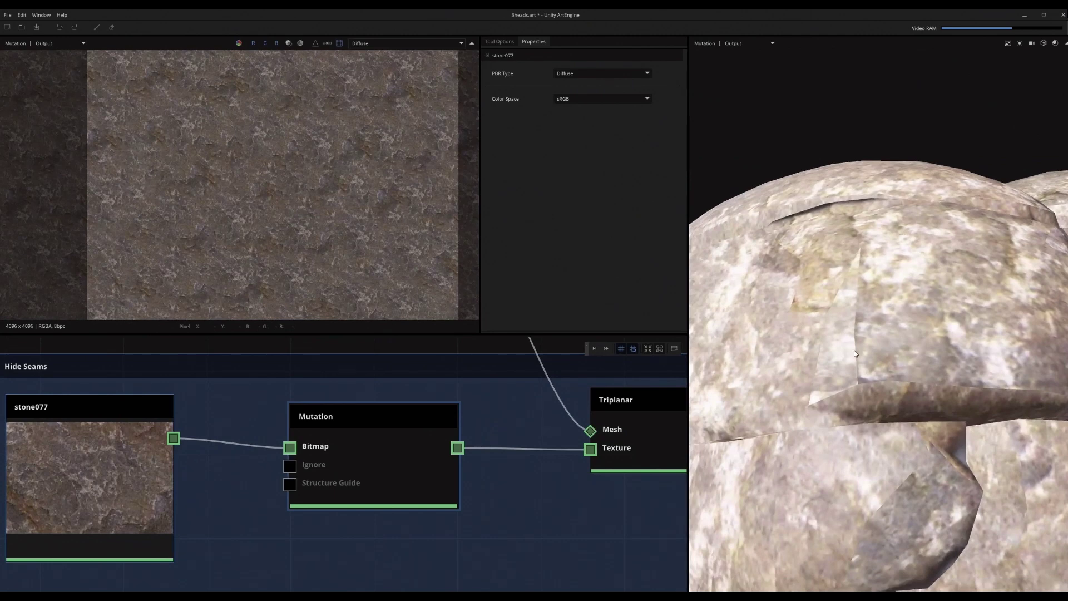
{"action": "mouse_move", "coordinate": [899, 413]}
{"action": "left_mouse_down"}
{"action": "mouse_move", "coordinate": [899, 349]}
{"action": "mouse_move", "coordinate": [842, 376]}
{"action": "mouse_move", "coordinate": [825, 346]}
{"action": "mouse_move", "coordinate": [732, 404]}
{"action": "mouse_move", "coordinate": [779, 380]}
{"action": "left_mouse_up"}
{"action": "left_click_drag", "start_coordinate": [813, 435], "coordinate": [863, 407]}
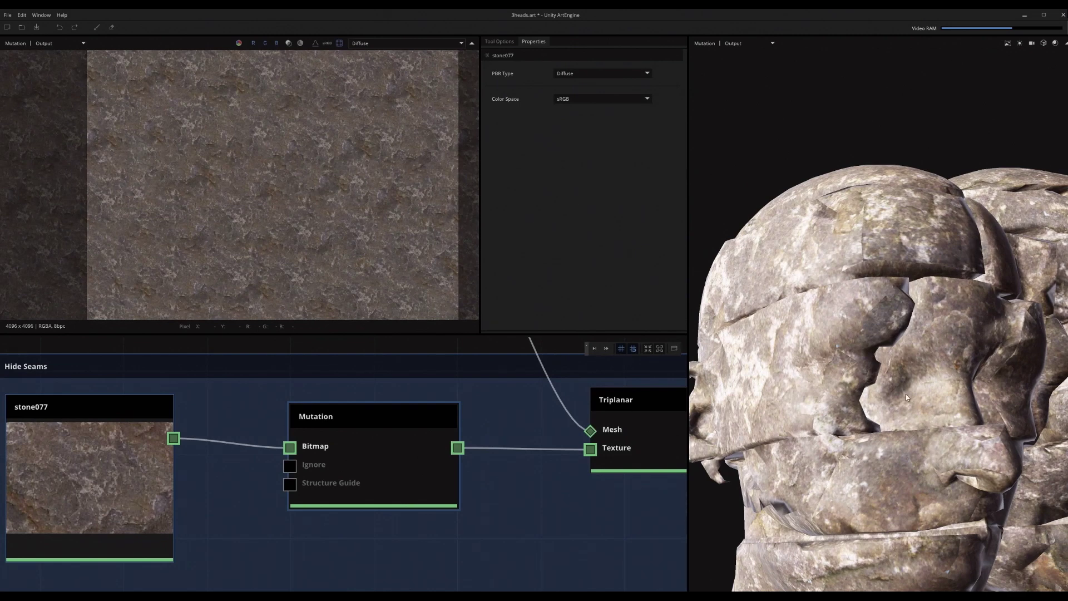
{"action": "left_click_drag", "start_coordinate": [908, 398], "coordinate": [915, 396]}
Examine the Triplanar node's Mesh and Texture inputs alongside the seams on the heads
{"action": "middle_click_drag", "start_coordinate": [543, 412], "coordinate": [282, 424]}
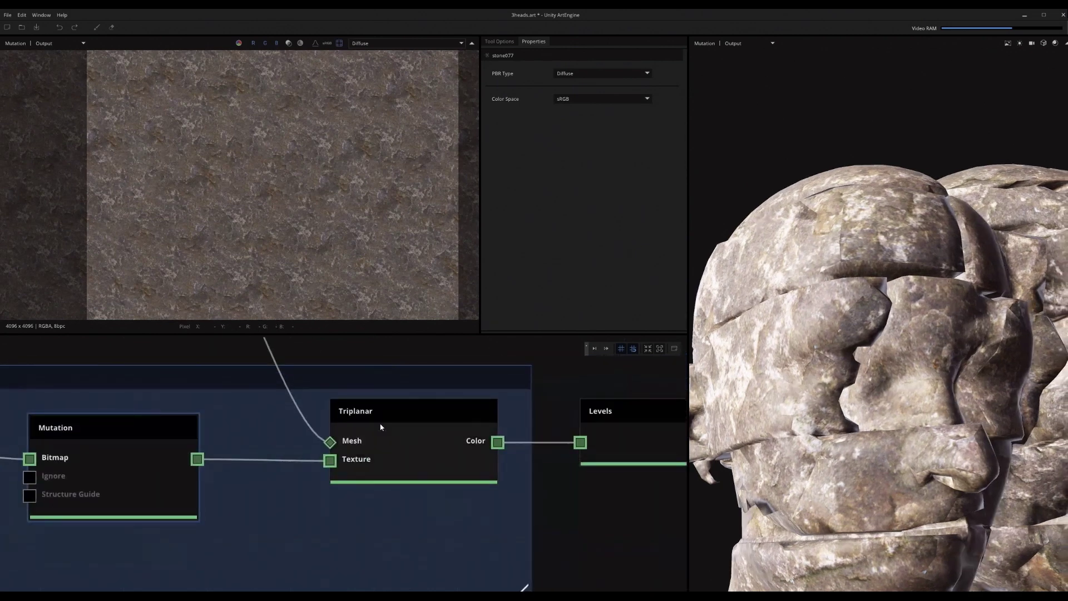
{"action": "left_click_drag", "start_coordinate": [810, 321], "coordinate": [835, 318], "text": "shift"}
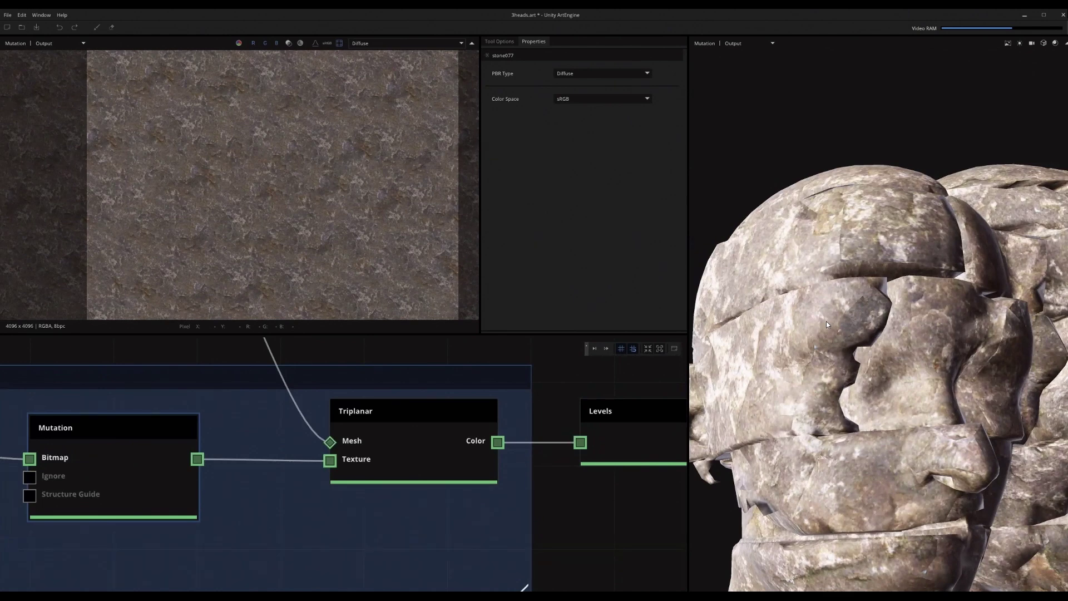
{"action": "left_click_drag", "start_coordinate": [873, 288], "coordinate": [806, 356]}
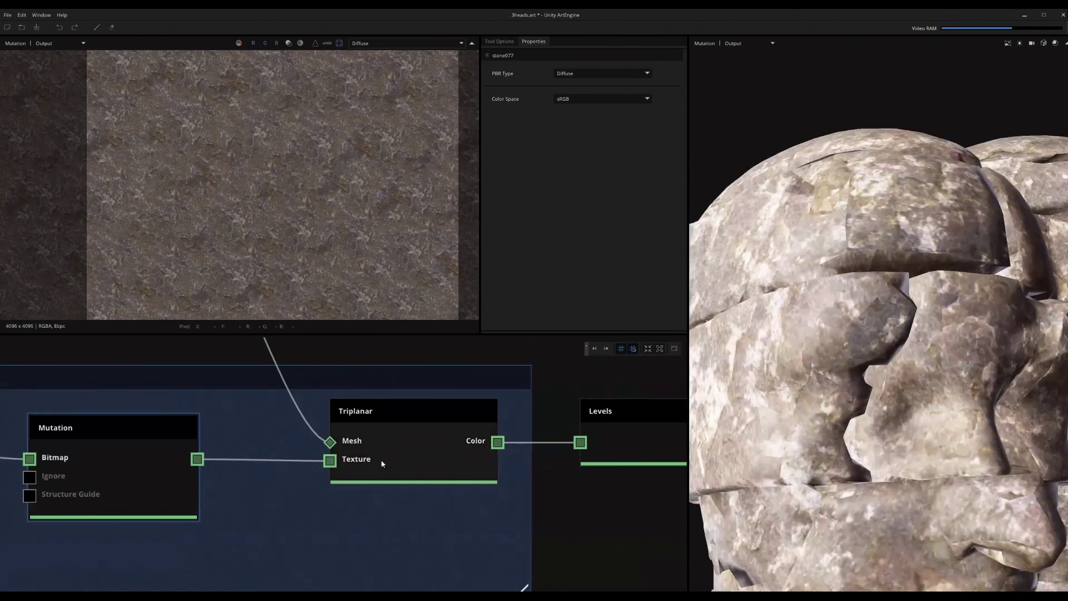
{"action": "middle_click_drag", "start_coordinate": [381, 473], "coordinate": [410, 475]}
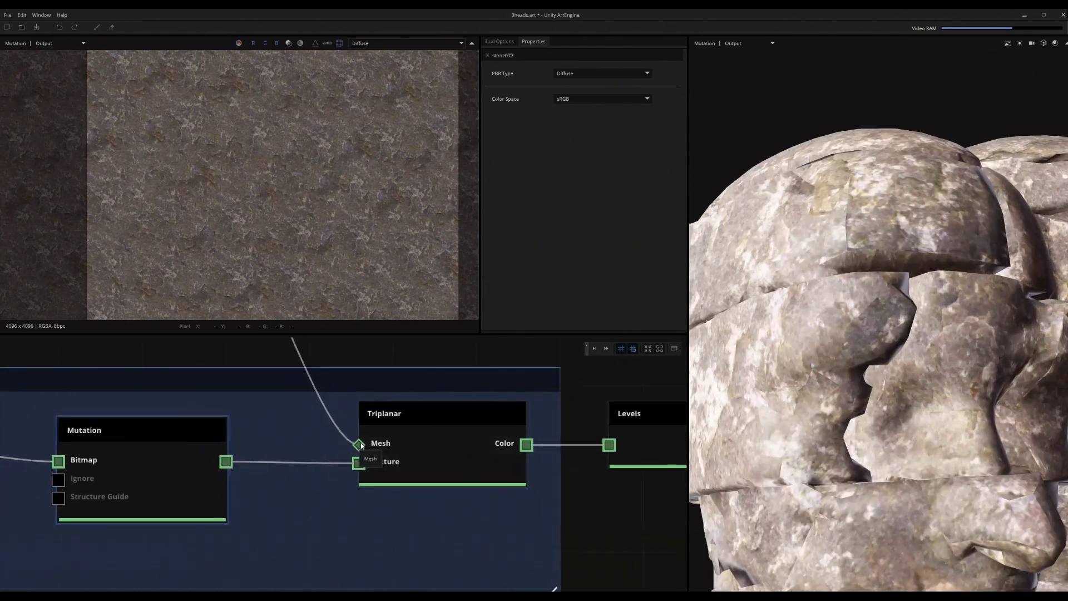
{"action": "left_click", "coordinate": [436, 462]}
Show the Levels output on the 3D mesh and in the 2D Viewer to inspect the triplanar projection
{"action": "left_click_drag", "start_coordinate": [639, 421], "coordinate": [864, 351]}
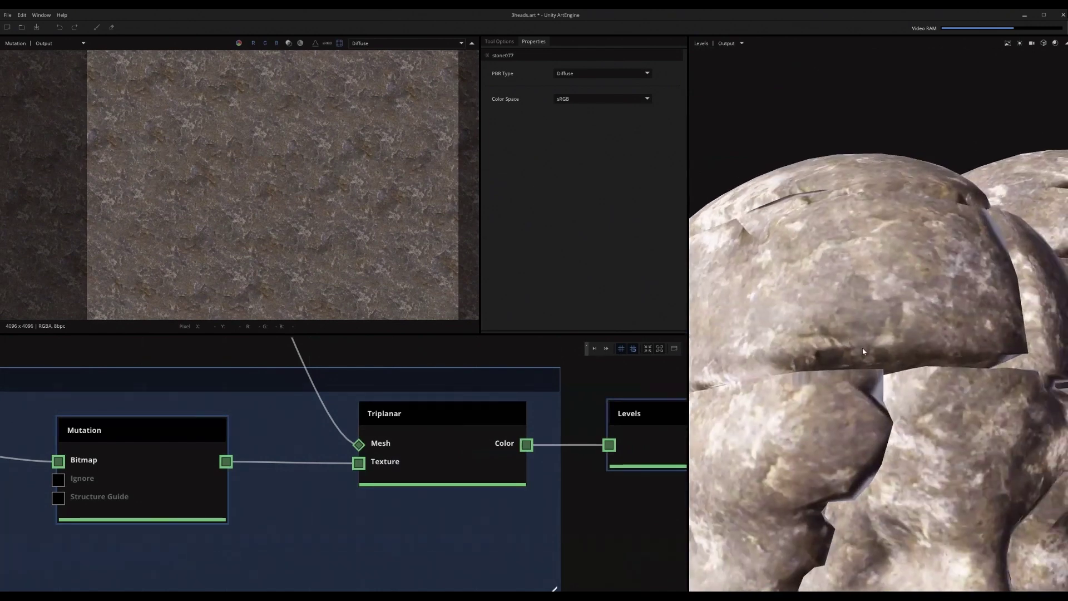
{"action": "left_click_drag", "start_coordinate": [639, 450], "coordinate": [302, 195]}
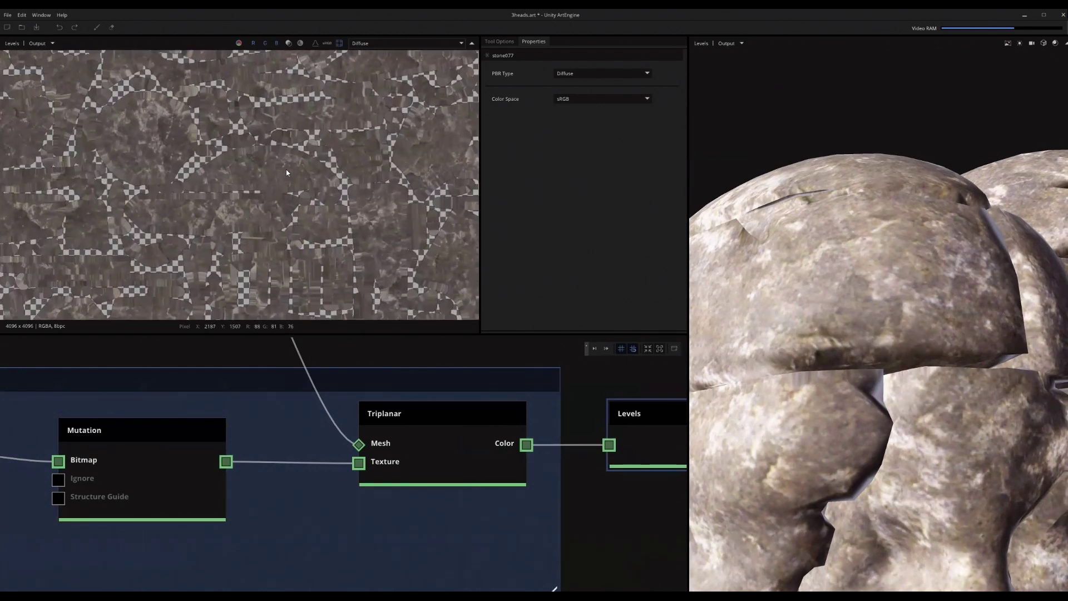
{"action": "left_click_drag", "start_coordinate": [753, 240], "coordinate": [804, 256]}
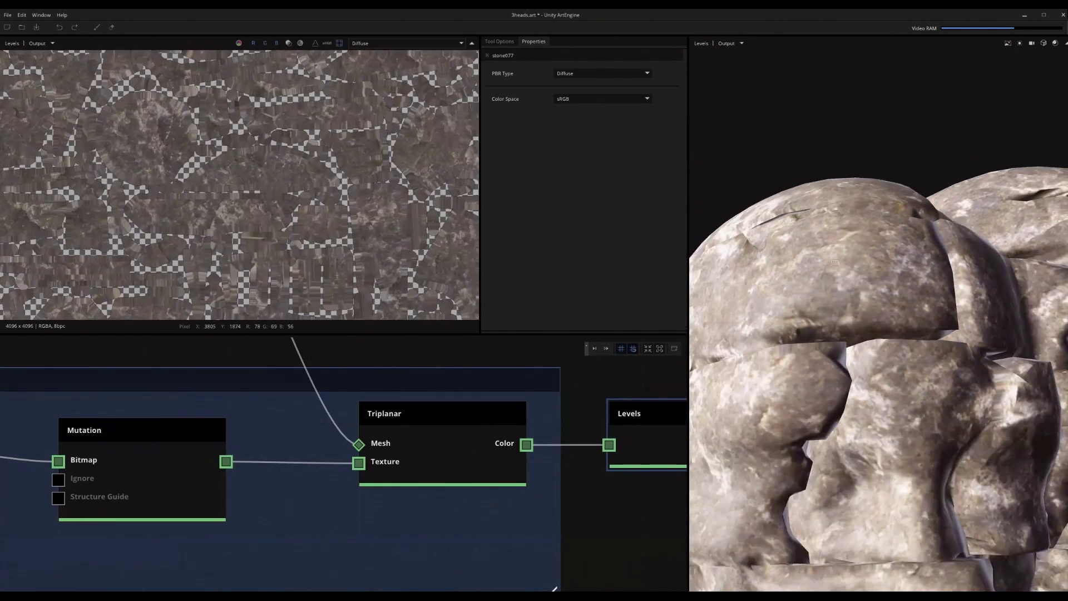
Switch the 3D mesh to the Mutation output and back to the Levels output to compare the seams
{"action": "left_click_drag", "start_coordinate": [151, 472], "coordinate": [872, 255]}
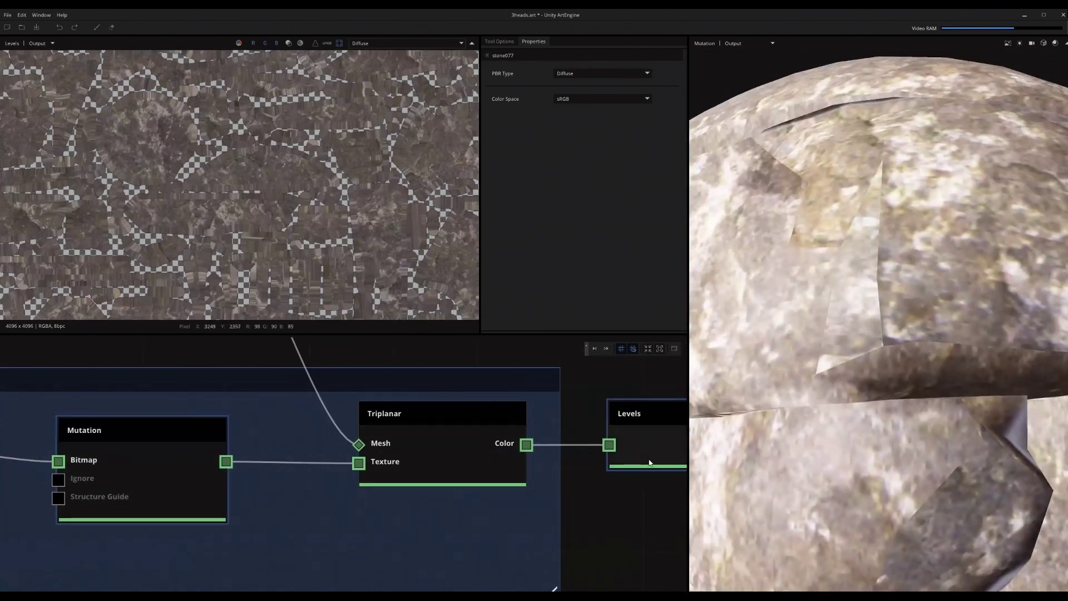
{"action": "middle_click_drag", "start_coordinate": [649, 462], "coordinate": [489, 474]}
{"action": "left_click_drag", "start_coordinate": [489, 474], "coordinate": [904, 248]}
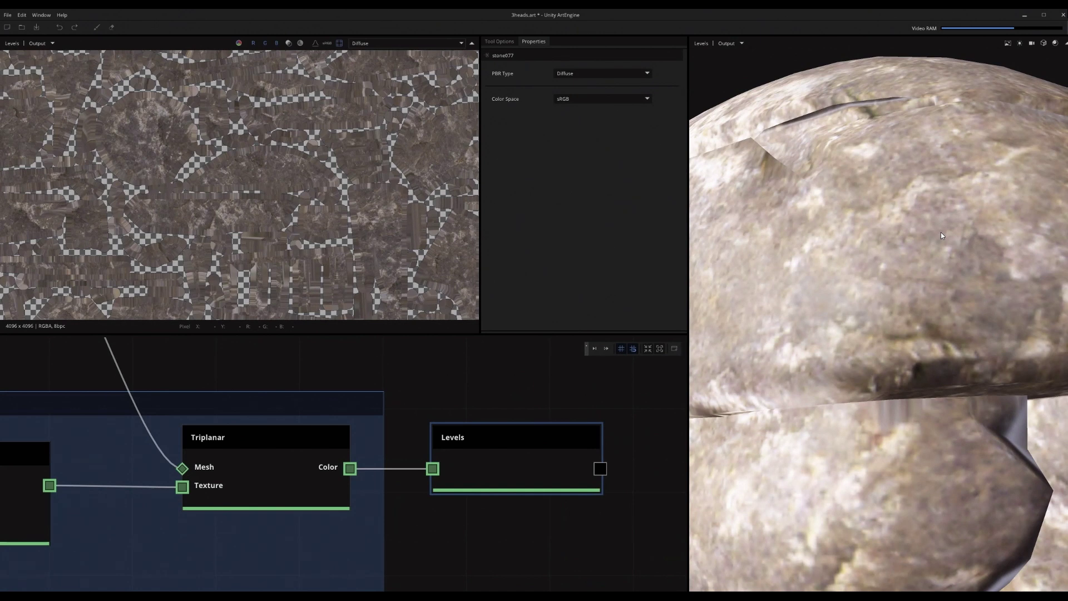
Inspect the triplanar stone texture across the full heads and survey the Hide Seams group in the graph
{"action": "scroll", "coordinate": [401, 439], "scroll_direction": "down", "scroll_amount": 3}
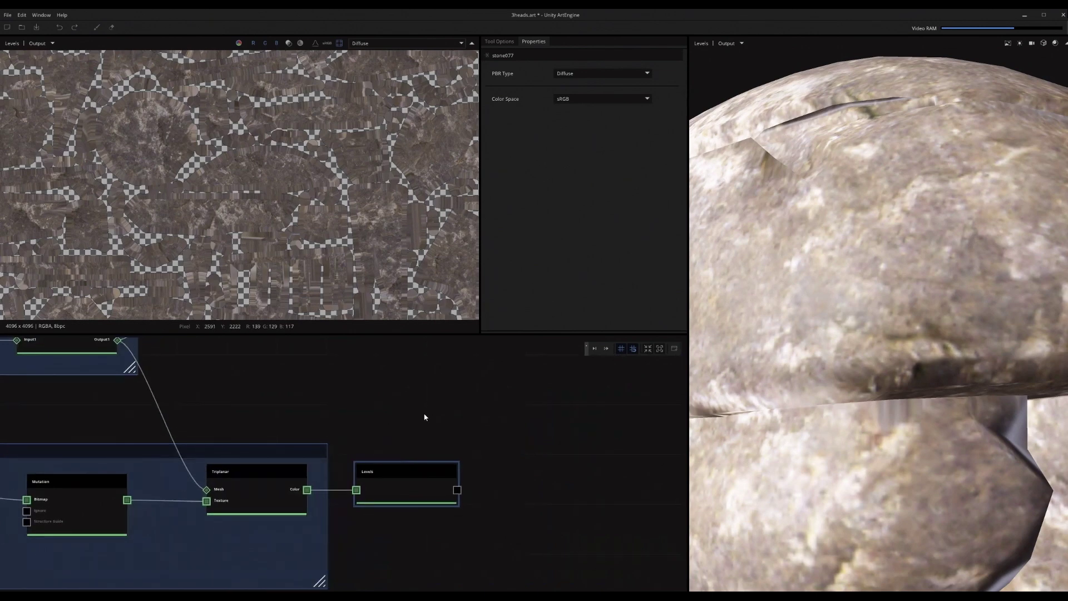
{"action": "scroll", "coordinate": [844, 319], "scroll_direction": "down", "scroll_amount": 8}
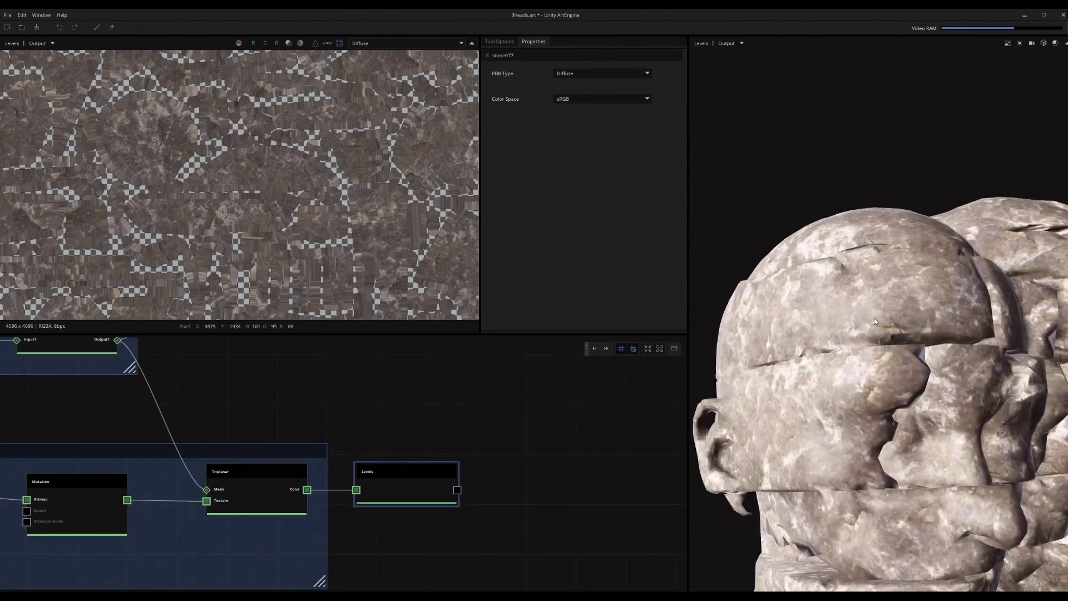
{"action": "middle_click_drag", "start_coordinate": [873, 318], "coordinate": [803, 280]}
{"action": "scroll", "coordinate": [424, 450], "scroll_direction": "down", "scroll_amount": 3}
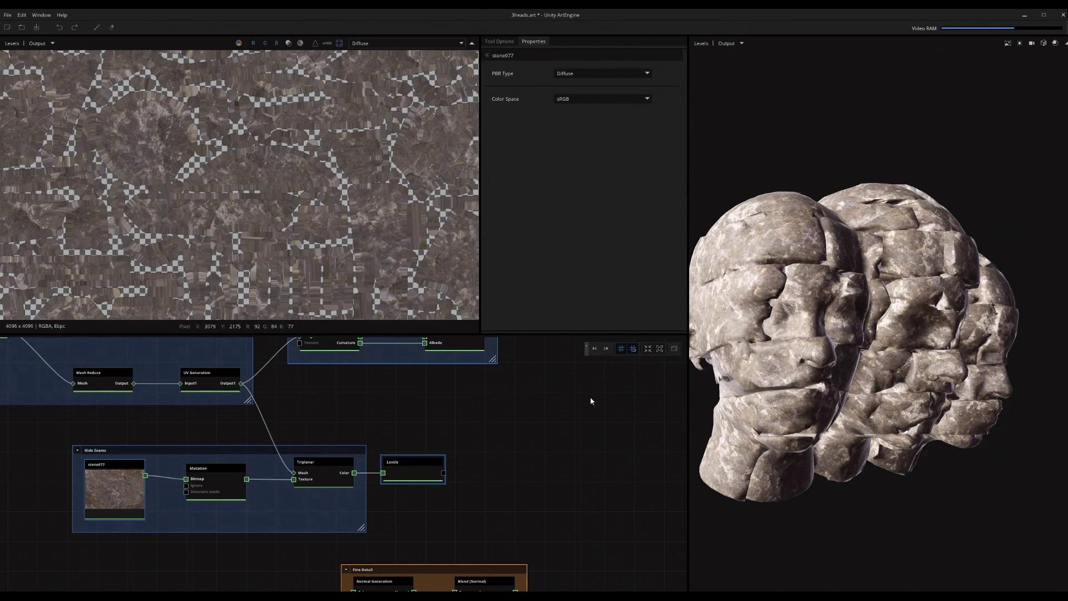
{"action": "middle_click_drag", "start_coordinate": [527, 456], "coordinate": [545, 449]}
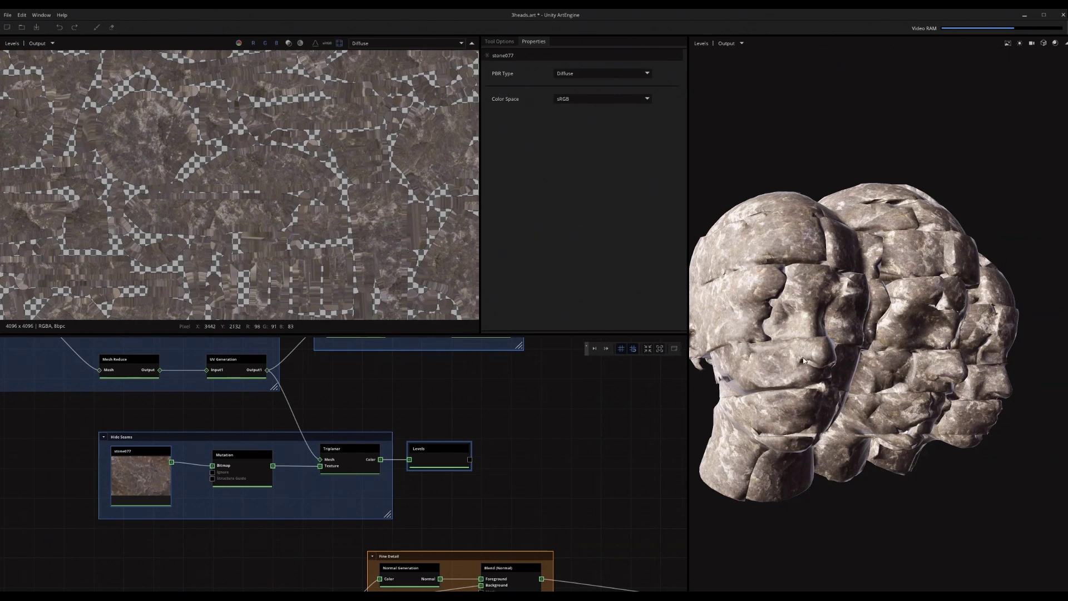
{"action": "scroll", "coordinate": [801, 361], "scroll_direction": "down", "scroll_amount": 3}
{"action": "middle_click_drag", "start_coordinate": [477, 429], "coordinate": [498, 426]}
{"action": "scroll", "coordinate": [498, 426], "scroll_direction": "down", "scroll_amount": 2}
{"action": "middle_click_drag", "start_coordinate": [232, 418], "coordinate": [291, 462]}
{"action": "scroll", "coordinate": [290, 461], "scroll_direction": "up", "scroll_amount": 2}
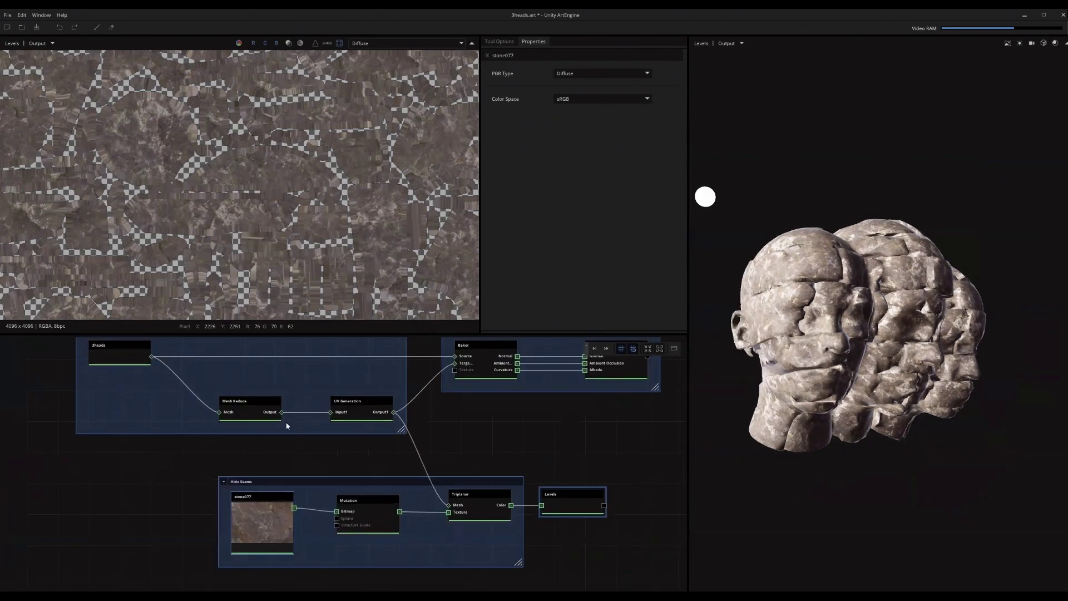
Select the Mesh Reduce, UV Generation and Triplanar nodes together, and look over the heads in the Unity ruins scene
{"action": "scroll", "coordinate": [287, 427], "scroll_direction": "up", "scroll_amount": 1}
{"action": "left_click", "coordinate": [242, 417]}
{"action": "scroll", "coordinate": [275, 412], "scroll_direction": "up", "scroll_amount": 1}
{"action": "left_click", "coordinate": [395, 410], "text": "ctrl"}
{"action": "middle_click_drag", "start_coordinate": [617, 501], "coordinate": [505, 436]}
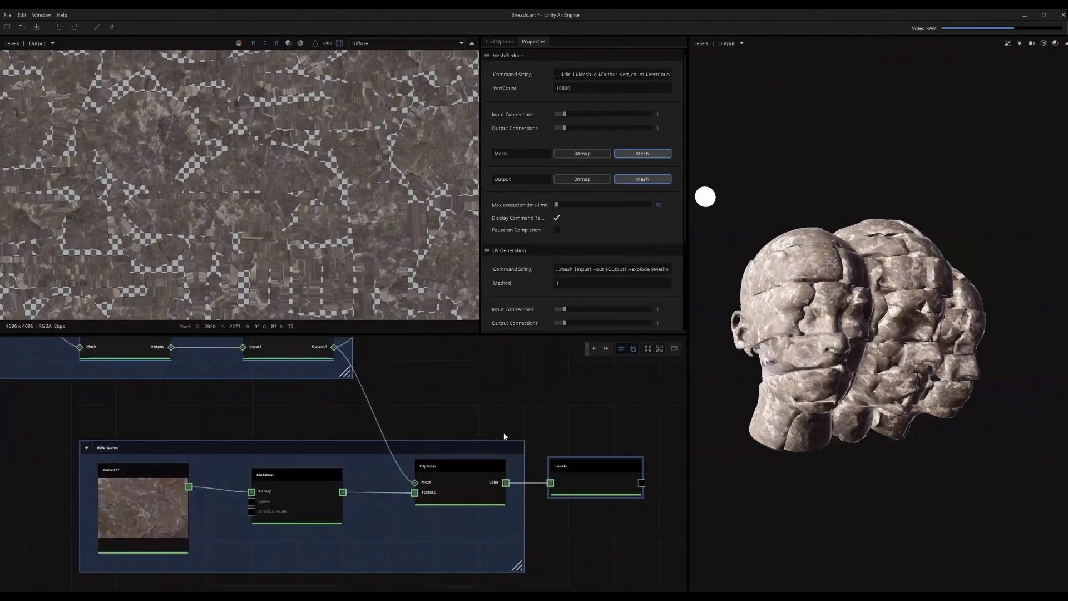
{"action": "left_click", "coordinate": [446, 487], "text": "ctrl"}
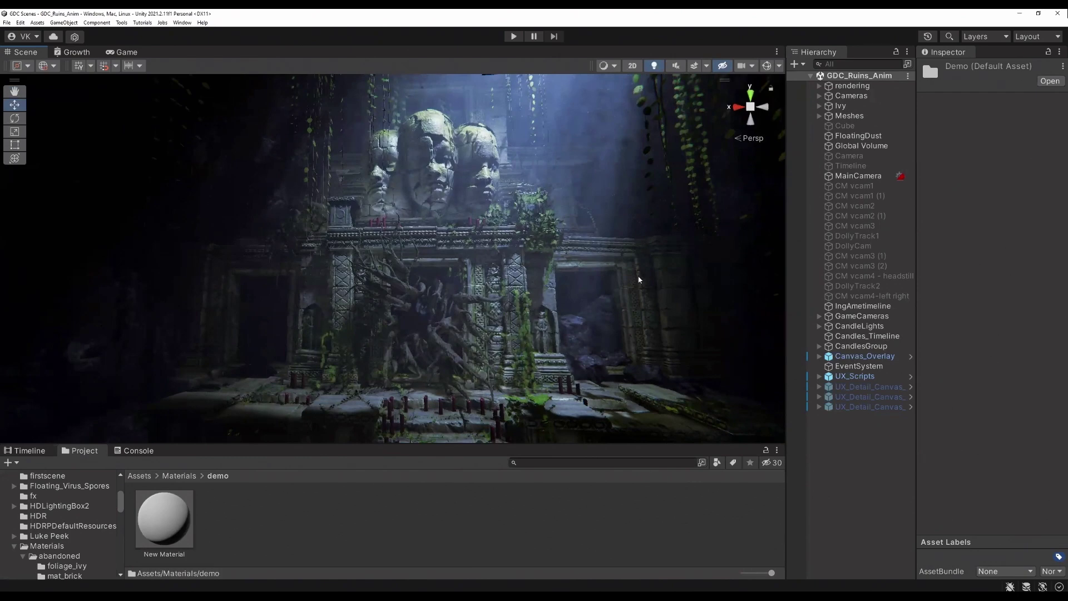
{"action": "right_click_drag", "start_coordinate": [639, 279], "coordinate": [561, 281]}
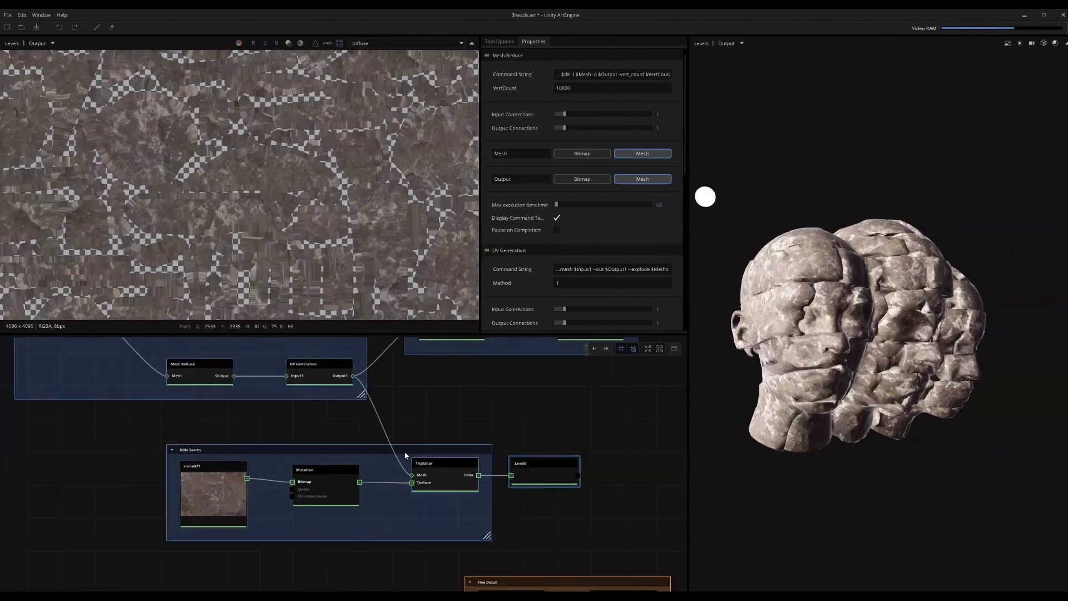
Return to ArtEngine and examine the Fine Detail, Edge Pop and Compose Material part of the complete heads graph
{"action": "scroll", "coordinate": [404, 455], "scroll_direction": "down", "scroll_amount": 1}
{"action": "middle_click_drag", "start_coordinate": [415, 489], "coordinate": [462, 424]}
{"action": "mouse_move", "coordinate": [434, 512]}
{"action": "middle_mouse_down"}
{"action": "mouse_move", "coordinate": [475, 453]}
{"action": "mouse_move", "coordinate": [329, 441]}
{"action": "middle_mouse_up"}
{"action": "middle_click_drag", "start_coordinate": [451, 444], "coordinate": [288, 423]}
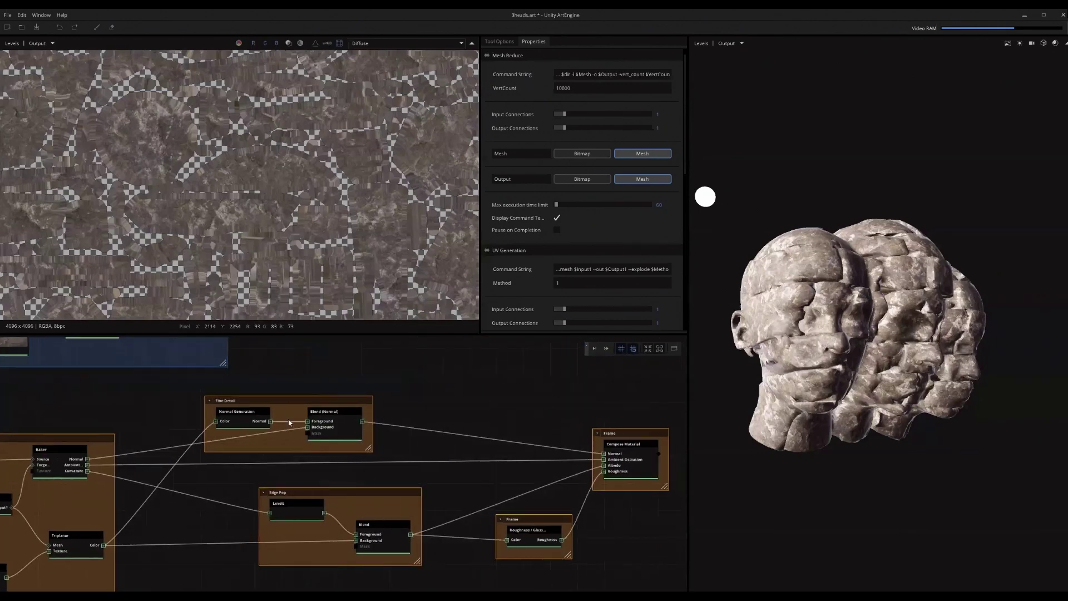
{"action": "scroll", "coordinate": [416, 434], "scroll_direction": "up", "scroll_amount": 1}
{"action": "left_click_drag", "start_coordinate": [770, 387], "coordinate": [793, 382]}
{"action": "scroll", "coordinate": [321, 431], "scroll_direction": "up", "scroll_amount": 2}
{"action": "middle_click_drag", "start_coordinate": [222, 435], "coordinate": [78, 415]}
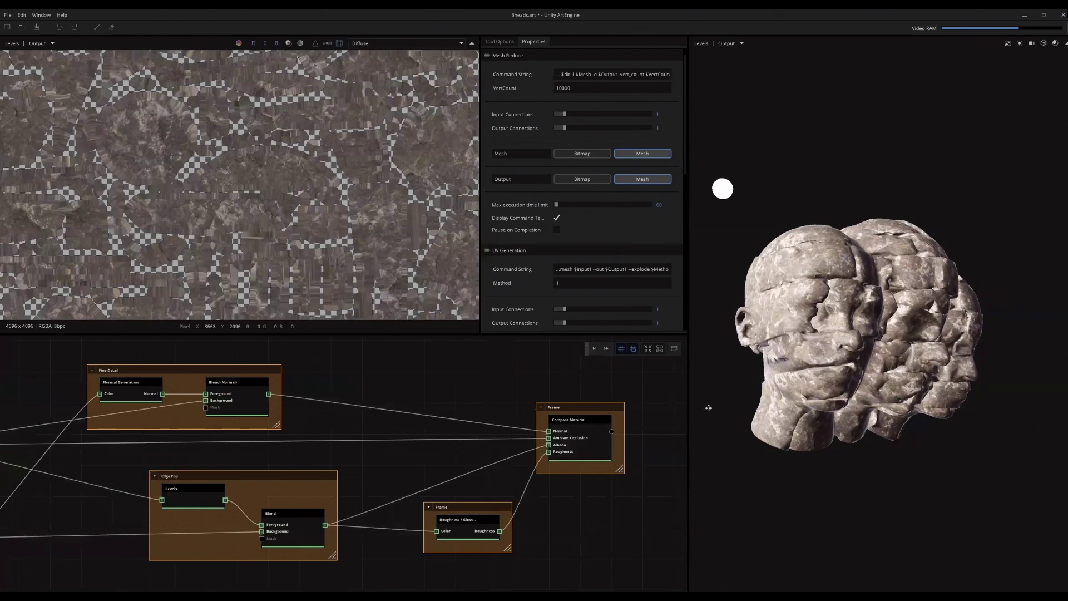
Show the Compose Material output on the 3D heads and locate the Fine Detail group in the graph
{"action": "scroll", "coordinate": [866, 343], "scroll_direction": "up", "scroll_amount": 3}
{"action": "left_click_drag", "start_coordinate": [866, 342], "coordinate": [918, 325]}
{"action": "middle_click_drag", "start_coordinate": [143, 422], "coordinate": [487, 385]}
{"action": "scroll", "coordinate": [379, 404], "scroll_direction": "up", "scroll_amount": 2}
{"action": "middle_click_drag", "start_coordinate": [305, 409], "coordinate": [336, 402]}
{"action": "scroll", "coordinate": [337, 401], "scroll_direction": "up", "scroll_amount": 1}
Show the Triplanar output in the 2D Viewer, followed by the Normal output of the Normal Generation node
{"action": "left_click_drag", "start_coordinate": [203, 558], "coordinate": [280, 197]}
{"action": "middle_click_drag", "start_coordinate": [469, 420], "coordinate": [433, 468]}
{"action": "left_click_drag", "start_coordinate": [459, 397], "coordinate": [342, 252]}
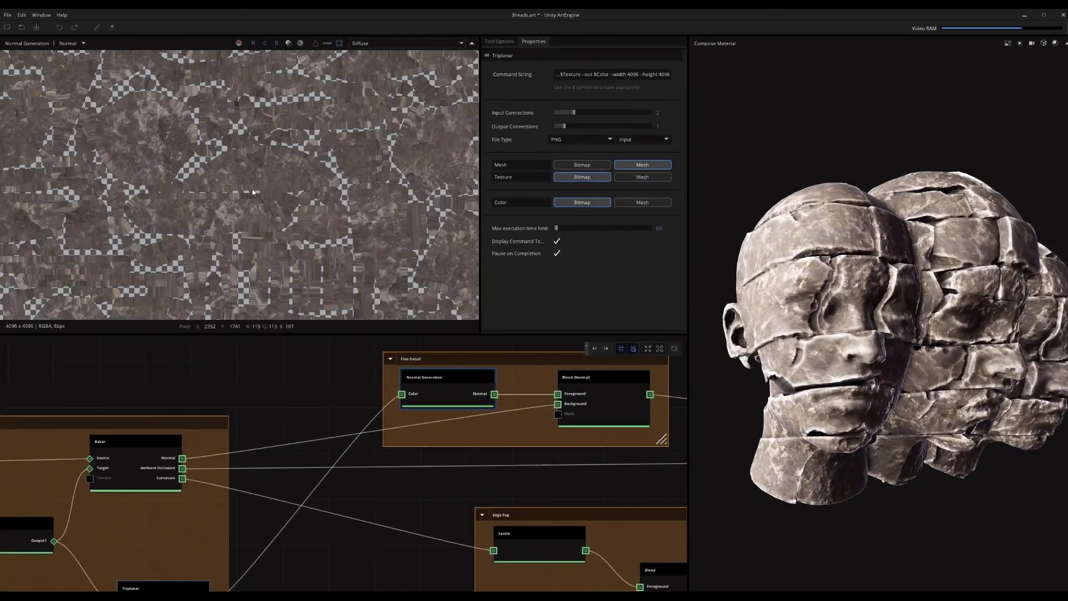
{"action": "scroll", "coordinate": [250, 189], "scroll_direction": "up", "scroll_amount": 3}
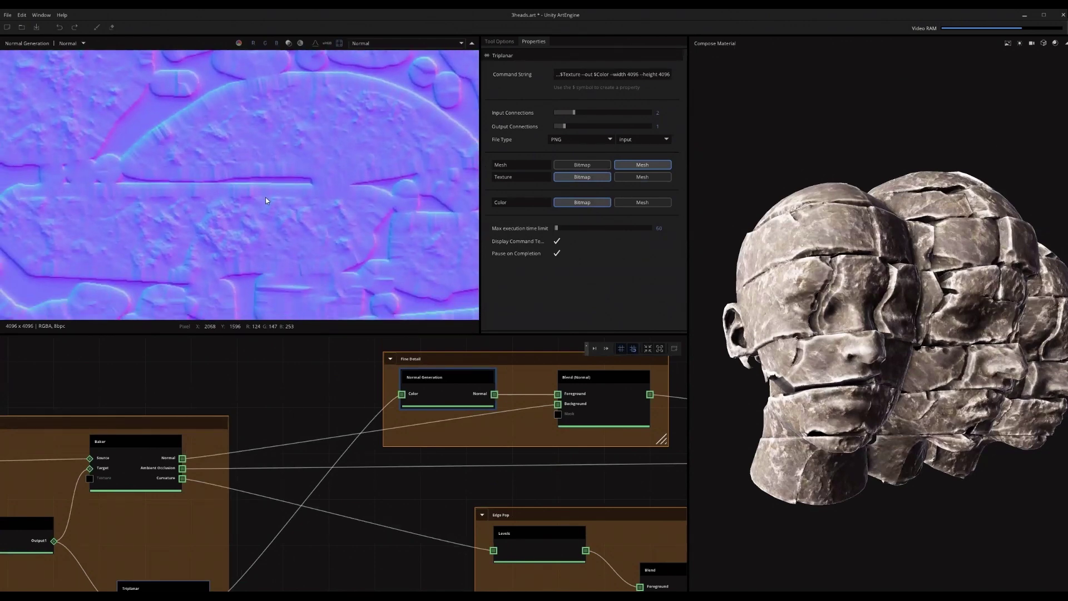
Select the Blend (Normal) node in the Fine Detail group and show its output in the 2D Viewer
{"action": "middle_click_drag", "start_coordinate": [512, 412], "coordinate": [318, 459]}
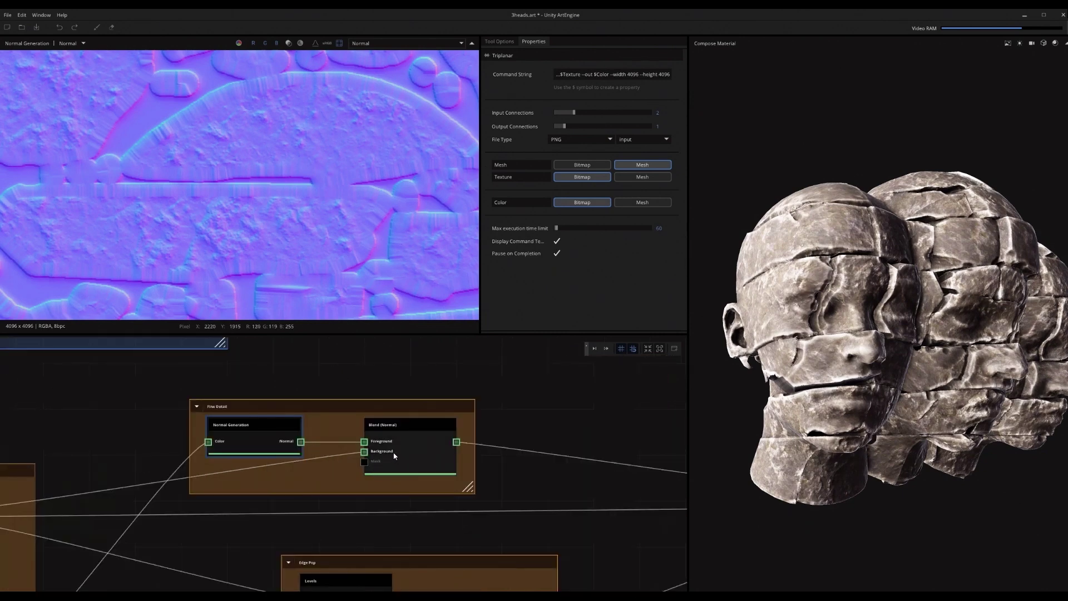
{"action": "left_click", "coordinate": [398, 455]}
{"action": "scroll", "coordinate": [358, 449], "scroll_direction": "up", "scroll_amount": 3}
{"action": "left_click_drag", "start_coordinate": [438, 437], "coordinate": [329, 178]}
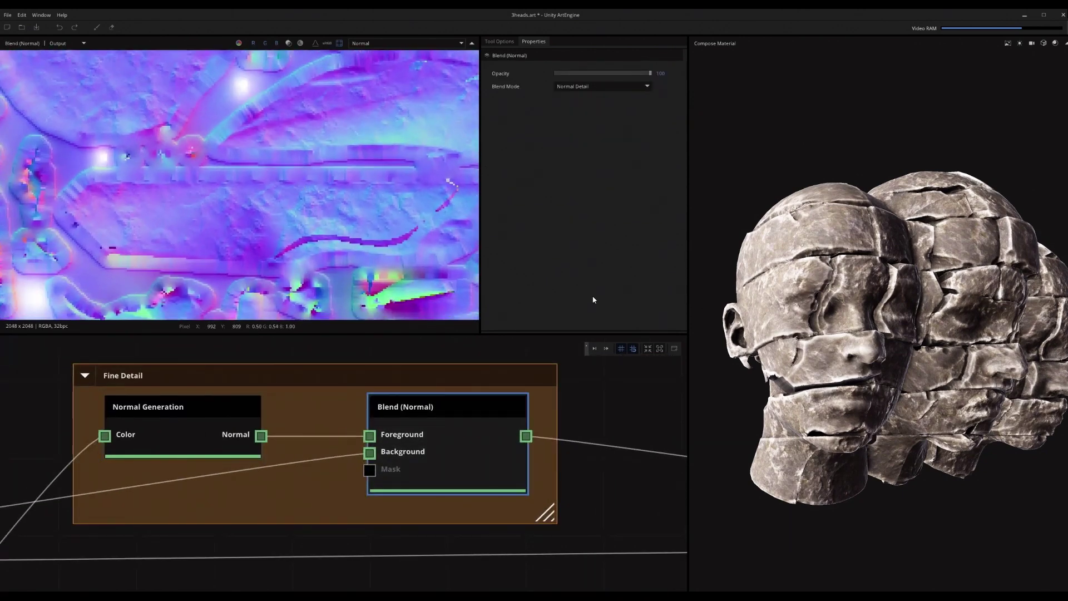
Inspect the blended fine normal detail up close on the front head of the 3D mesh
{"action": "scroll", "coordinate": [827, 241], "scroll_direction": "up", "scroll_amount": 3}
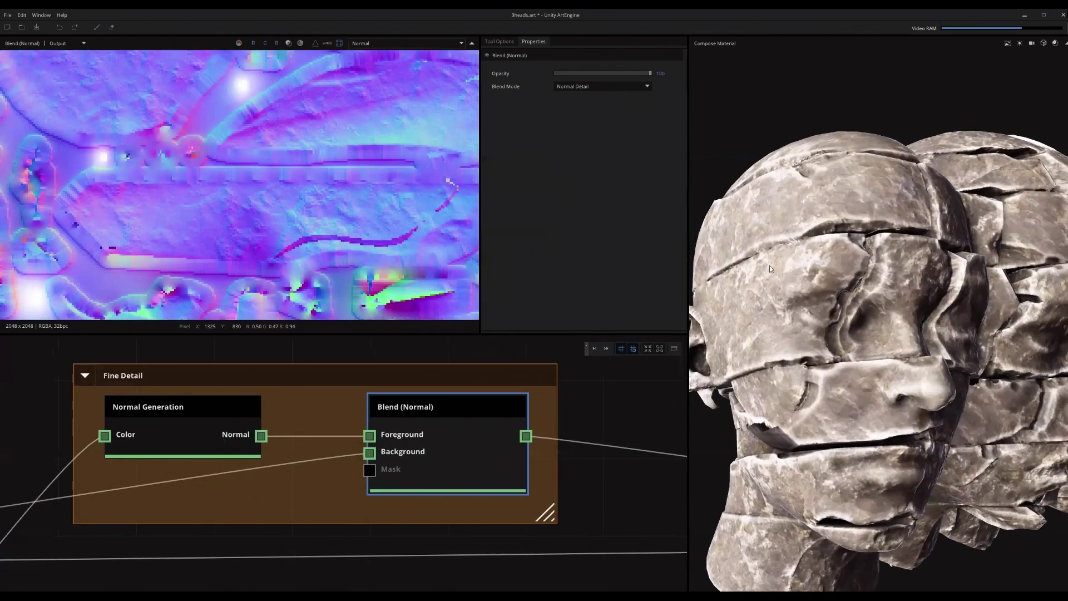
{"action": "scroll", "coordinate": [829, 263], "scroll_direction": "up", "scroll_amount": 3}
{"action": "mouse_move", "coordinate": [747, 260]}
{"action": "left_mouse_down", "text": "shift"}
{"action": "mouse_move", "coordinate": [856, 244]}
{"action": "mouse_move", "coordinate": [785, 279]}
{"action": "mouse_move", "coordinate": [742, 272]}
{"action": "left_mouse_up", "text": "shift"}
{"action": "scroll", "coordinate": [738, 360], "scroll_direction": "down", "scroll_amount": 2}
{"action": "left_click_drag", "start_coordinate": [745, 354], "coordinate": [810, 316]}
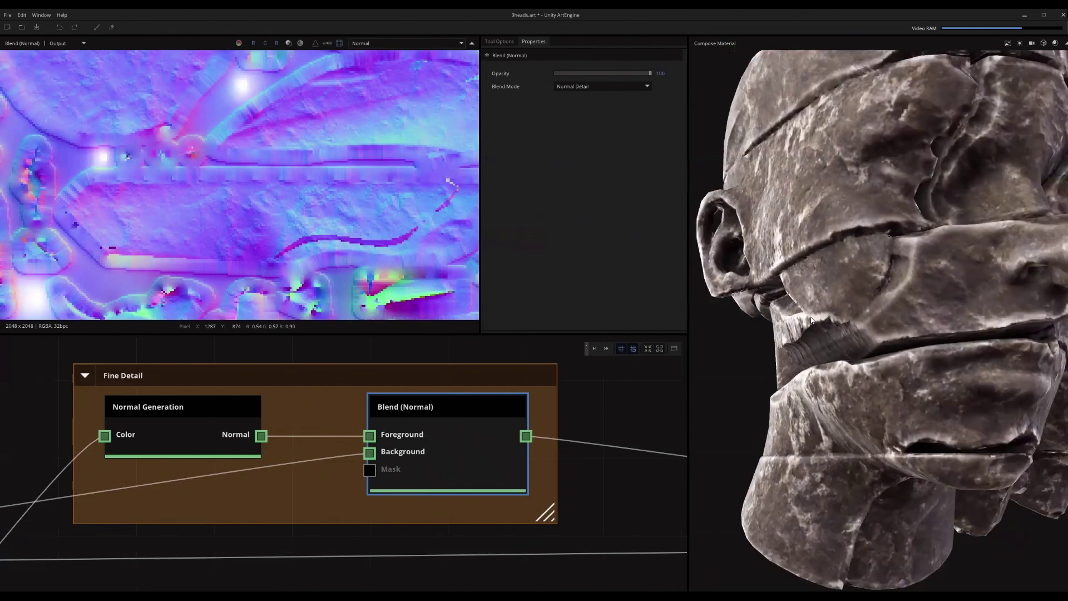
Show the Edge Pop group's Blend output in the 2D Viewer and inspect the stone edges on the heads
{"action": "scroll", "coordinate": [466, 444], "scroll_direction": "down", "scroll_amount": 3}
{"action": "middle_click_drag", "start_coordinate": [410, 561], "coordinate": [404, 495]}
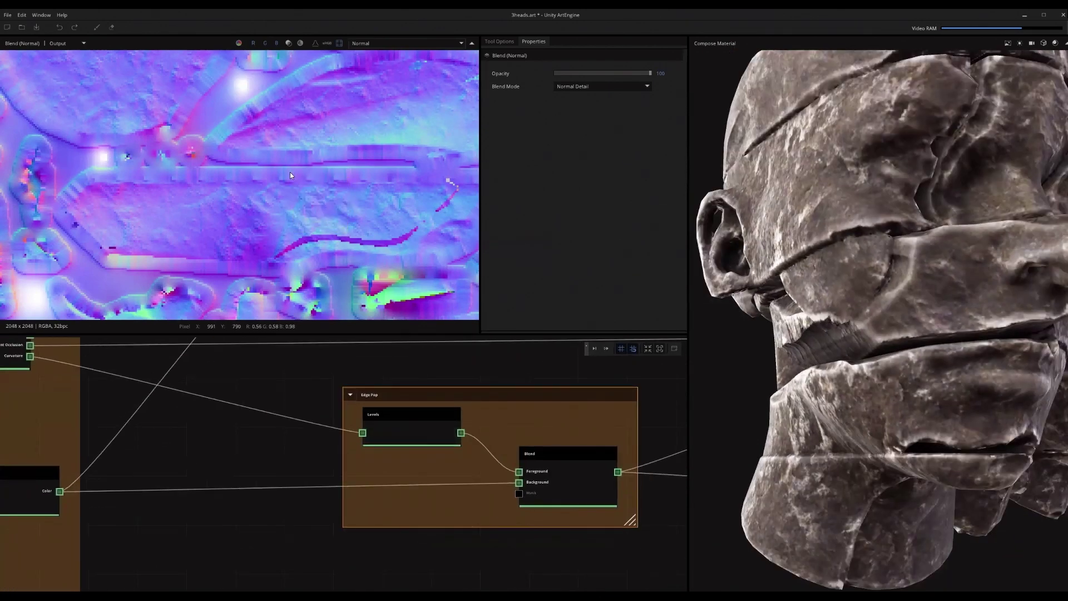
{"action": "left_click", "coordinate": [411, 414]}
{"action": "left_click_drag", "start_coordinate": [351, 266], "coordinate": [298, 188]}
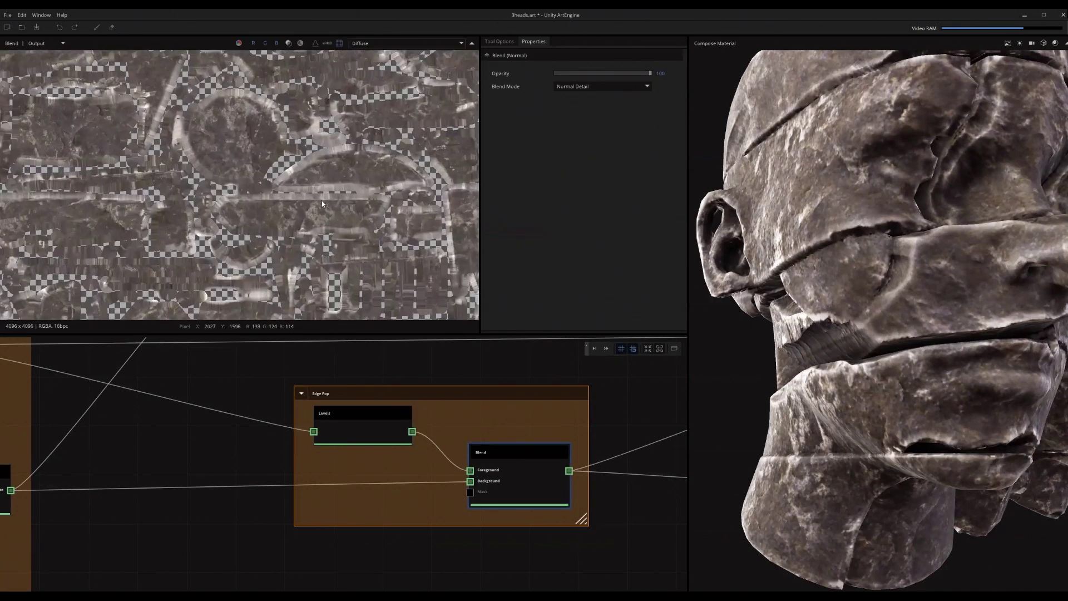
{"action": "scroll", "coordinate": [840, 233], "scroll_direction": "down", "scroll_amount": 5}
{"action": "left_click_drag", "start_coordinate": [840, 234], "coordinate": [972, 263]}
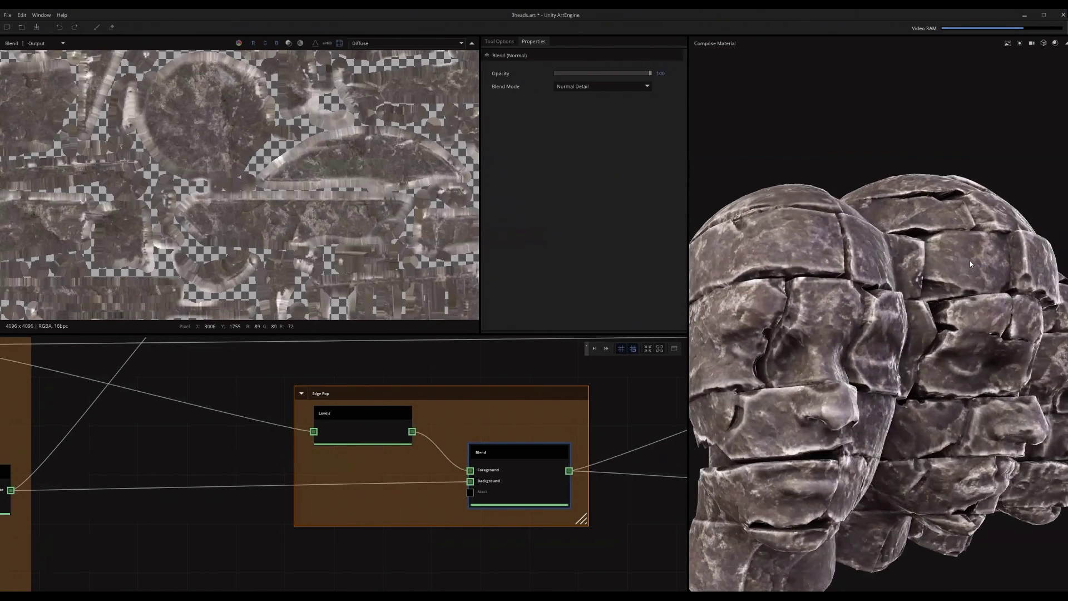
Select the Roughness / Gloss Generation node and show its Roughness output in the 2D Viewer
{"action": "scroll", "coordinate": [462, 415], "scroll_direction": "down", "scroll_amount": 3}
{"action": "middle_click_drag", "start_coordinate": [662, 416], "coordinate": [392, 430]}
{"action": "middle_click_drag", "start_coordinate": [456, 420], "coordinate": [399, 450]}
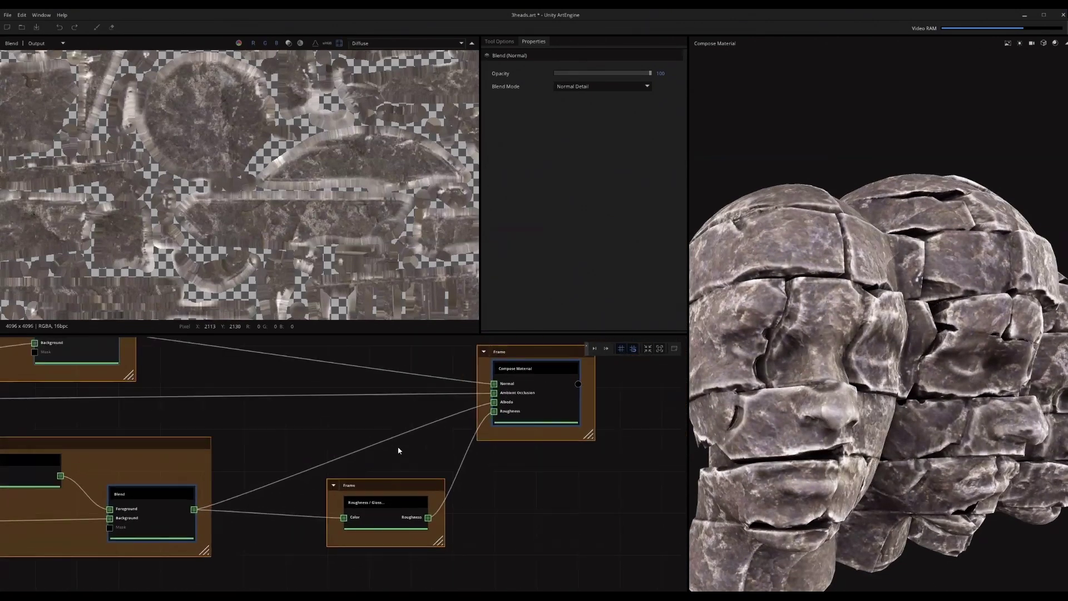
{"action": "left_click", "coordinate": [389, 522]}
{"action": "scroll", "coordinate": [413, 487], "scroll_direction": "up", "scroll_amount": 3}
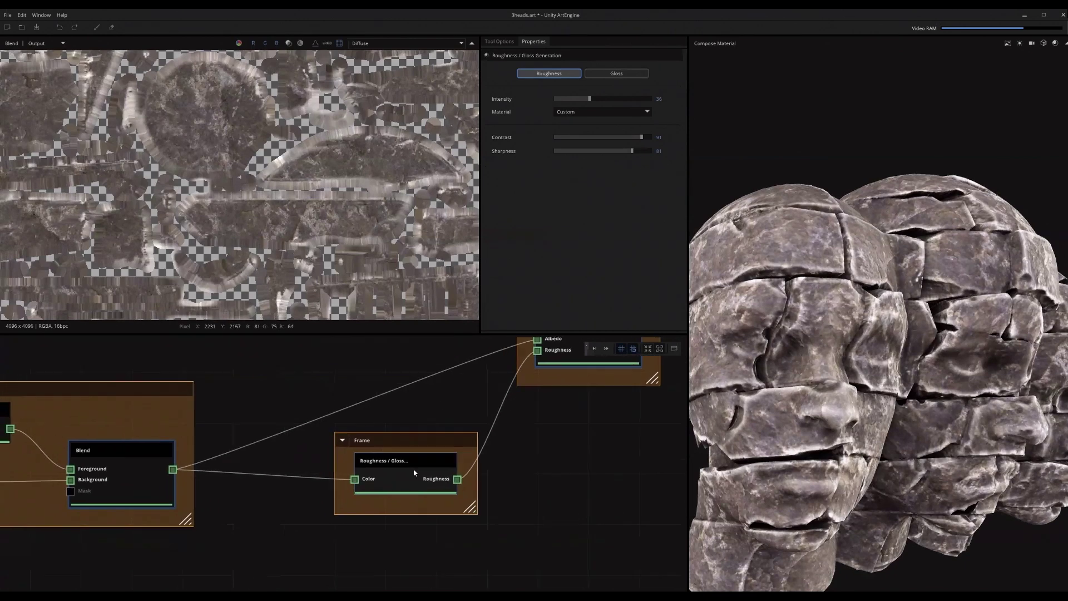
{"action": "left_click_drag", "start_coordinate": [339, 223], "coordinate": [338, 219]}
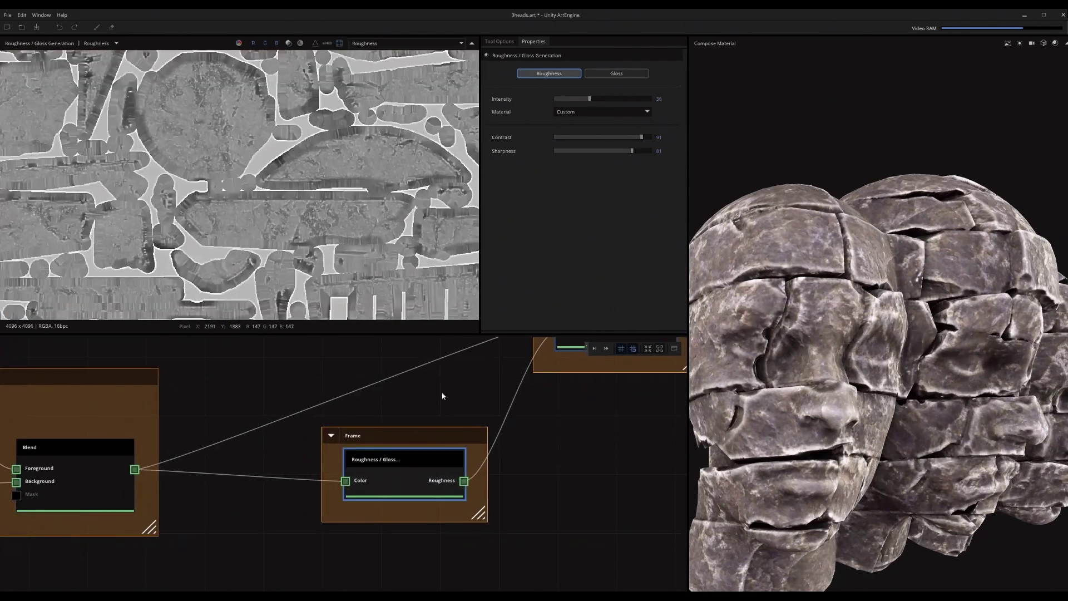
Select the Compose Material node to review its input maps and inspect the finished heads from several angles
{"action": "mouse_move", "coordinate": [502, 382]}
{"action": "middle_mouse_down"}
{"action": "mouse_move", "coordinate": [419, 425]}
{"action": "mouse_move", "coordinate": [510, 380]}
{"action": "middle_mouse_up"}
{"action": "left_click", "coordinate": [510, 380]}
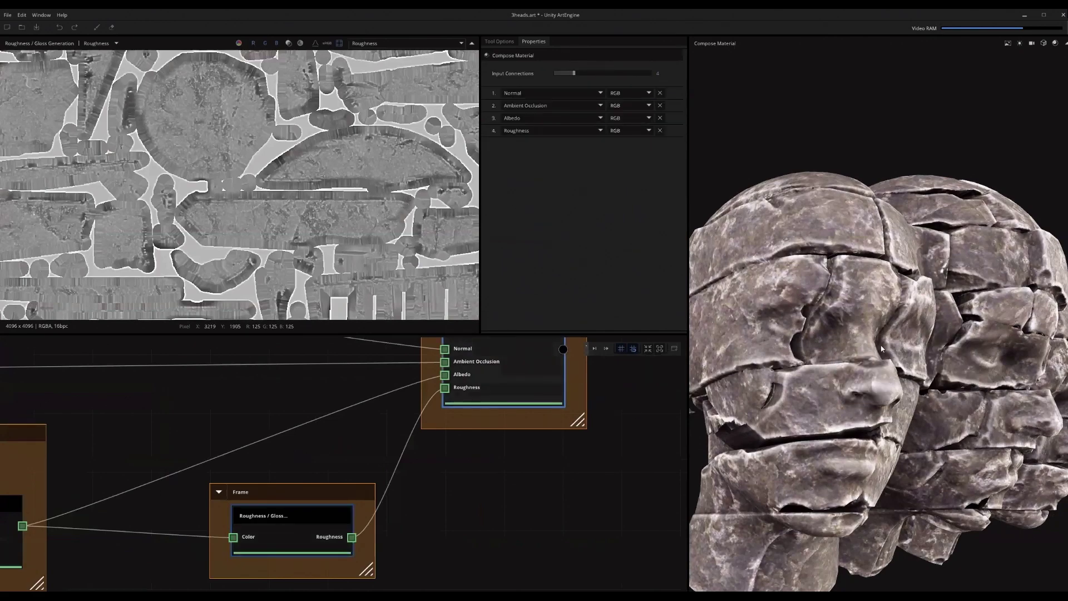
{"action": "scroll", "coordinate": [856, 395], "scroll_direction": "down", "scroll_amount": 5}
{"action": "left_click_drag", "start_coordinate": [855, 395], "coordinate": [892, 307]}
{"action": "scroll", "coordinate": [893, 309], "scroll_direction": "up", "scroll_amount": 5}
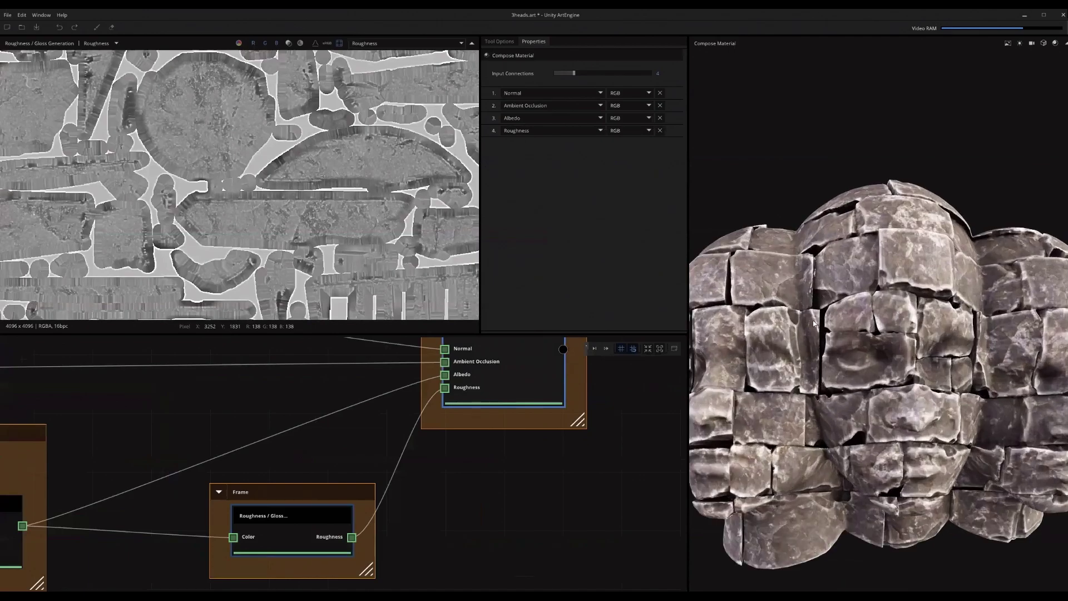
Switch to Unity, select the ruins_head object in the scene and inspect it from all around
{"action": "key", "text": "alt+Tab"}
{"action": "scroll", "coordinate": [427, 192], "scroll_direction": "up", "scroll_amount": 4}
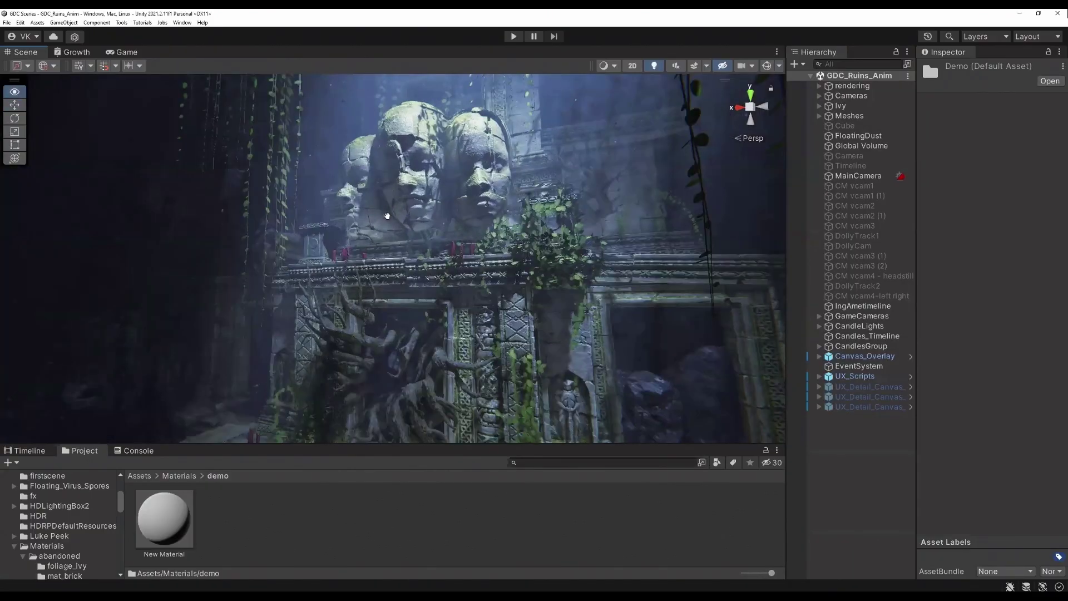
{"action": "scroll", "coordinate": [400, 166], "scroll_direction": "up", "scroll_amount": 4}
{"action": "left_click", "coordinate": [398, 209]}
{"action": "scroll", "coordinate": [412, 210], "scroll_direction": "up", "scroll_amount": 6}
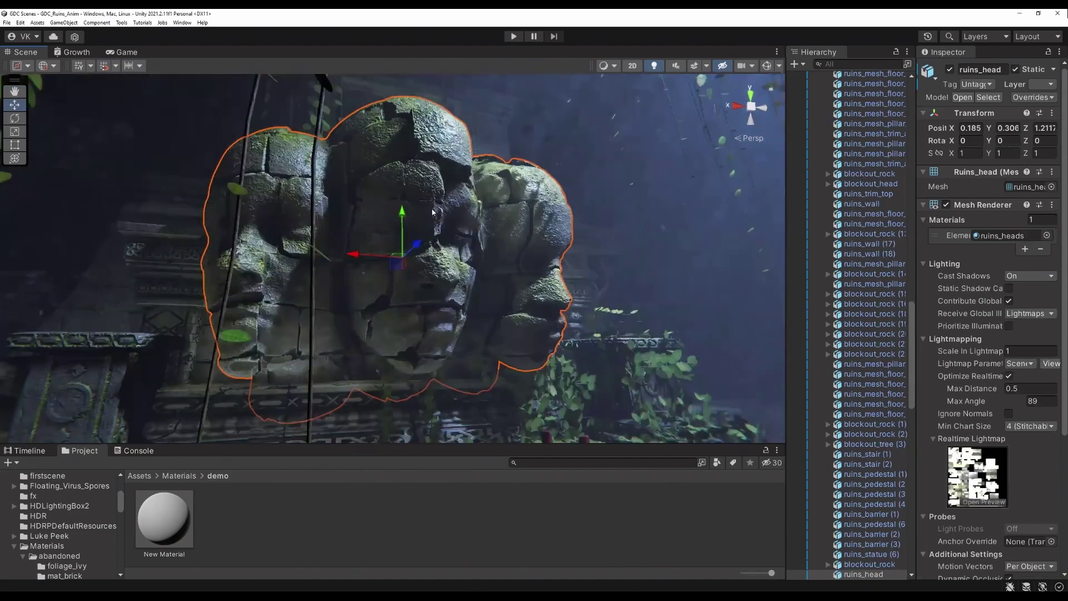
{"action": "left_click_drag", "start_coordinate": [433, 212], "coordinate": [271, 104], "text": "alt"}
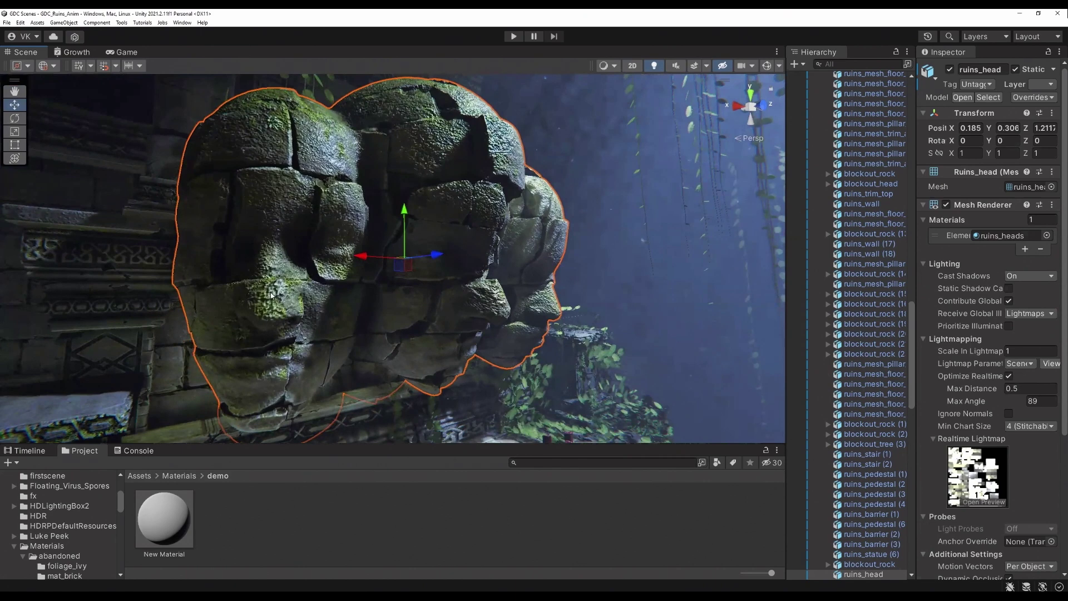
{"action": "left_click_drag", "start_coordinate": [360, 140], "coordinate": [141, 166], "text": "alt"}
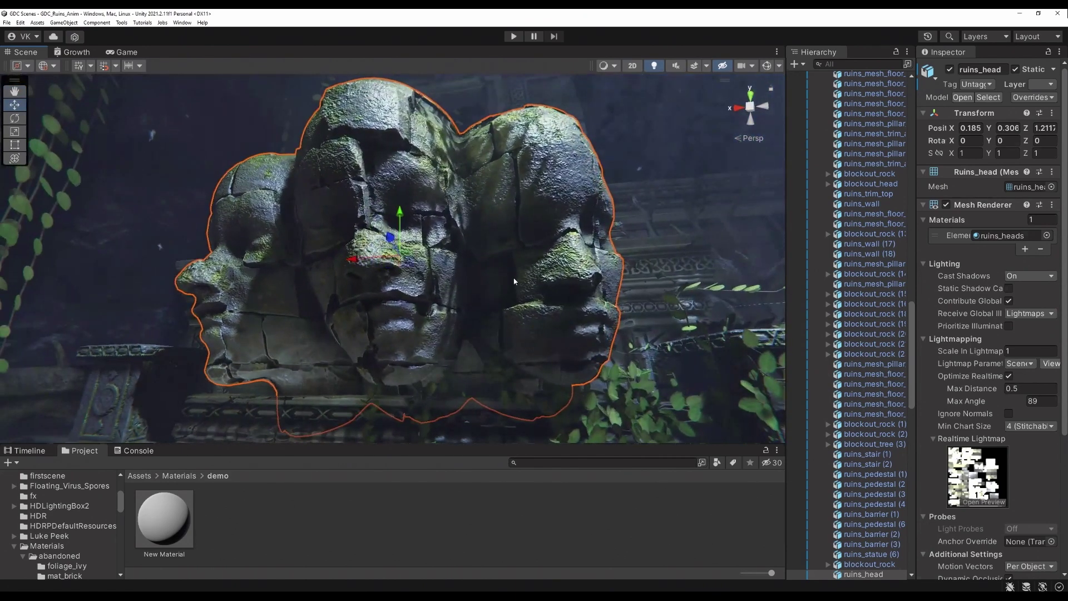
{"action": "left_click_drag", "start_coordinate": [158, 125], "coordinate": [550, 280], "text": "alt"}
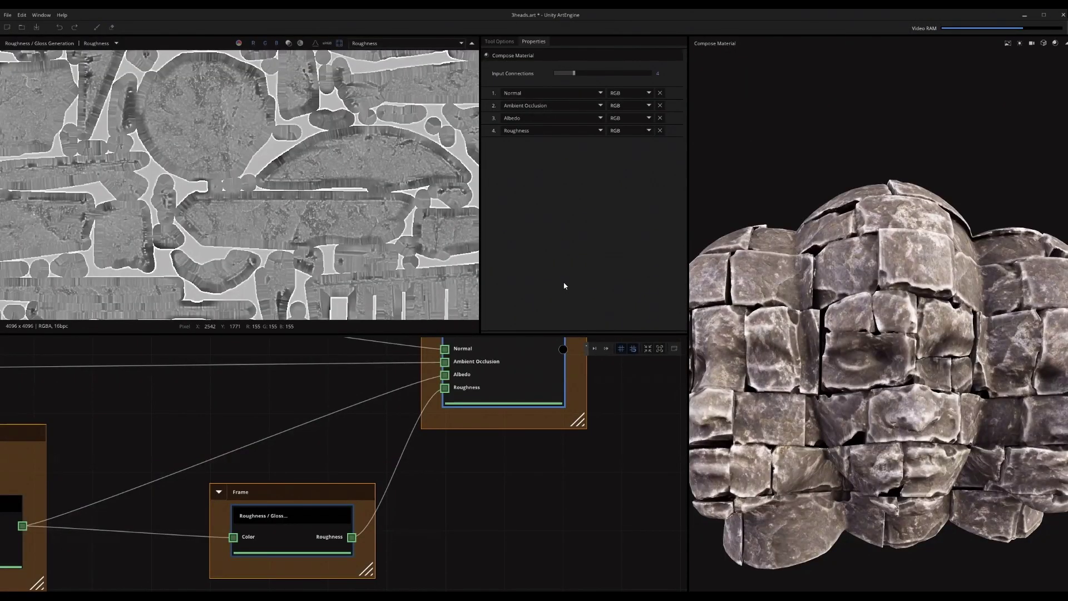
Return to ArtEngine and examine the roughness and Edge Pop nodes alongside the composed material on the heads
{"action": "scroll", "coordinate": [434, 440], "scroll_direction": "down", "scroll_amount": 2}
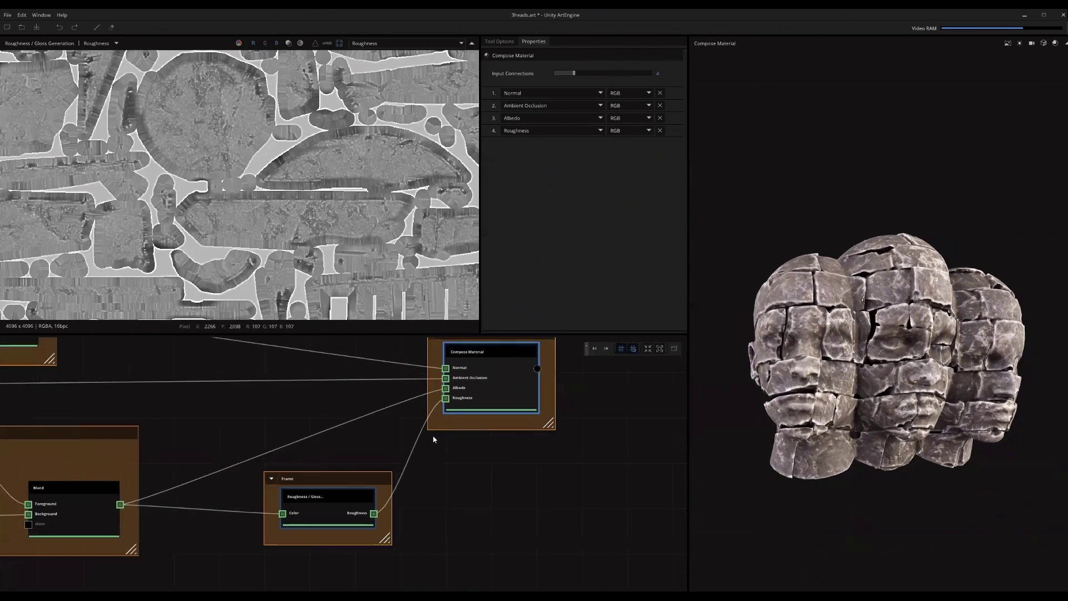
{"action": "left_click_drag", "start_coordinate": [468, 472], "coordinate": [546, 465]}
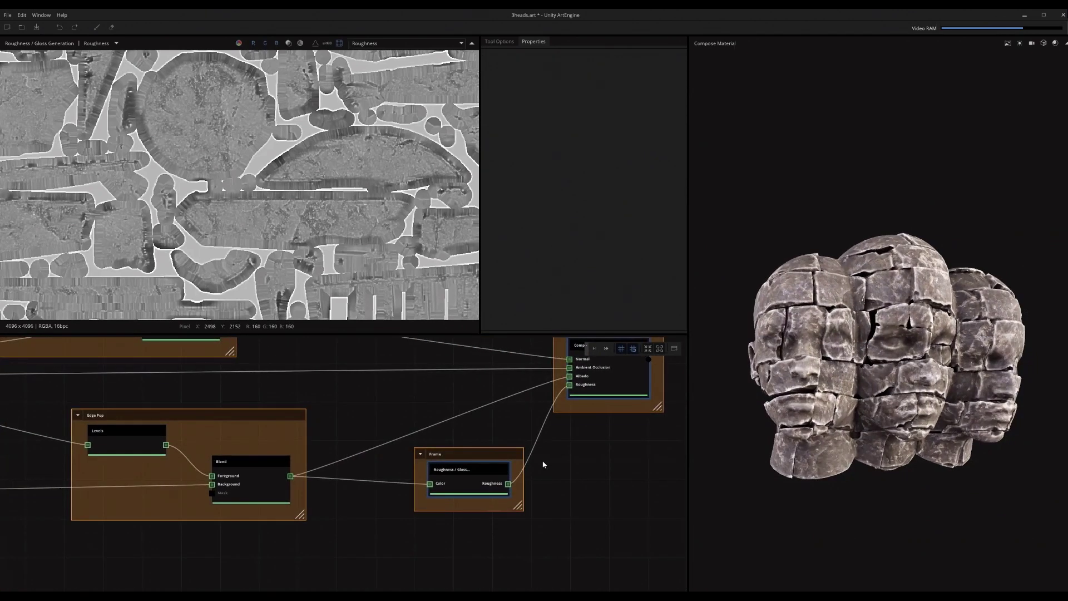
{"action": "left_click_drag", "start_coordinate": [618, 454], "coordinate": [692, 443]}
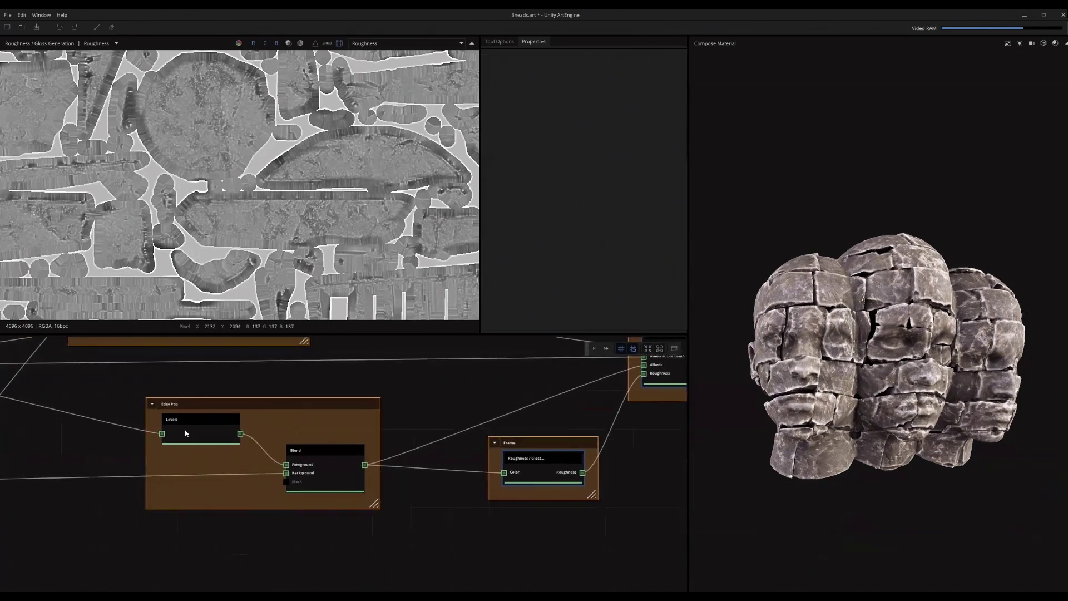
{"action": "left_click_drag", "start_coordinate": [170, 429], "coordinate": [318, 460]}
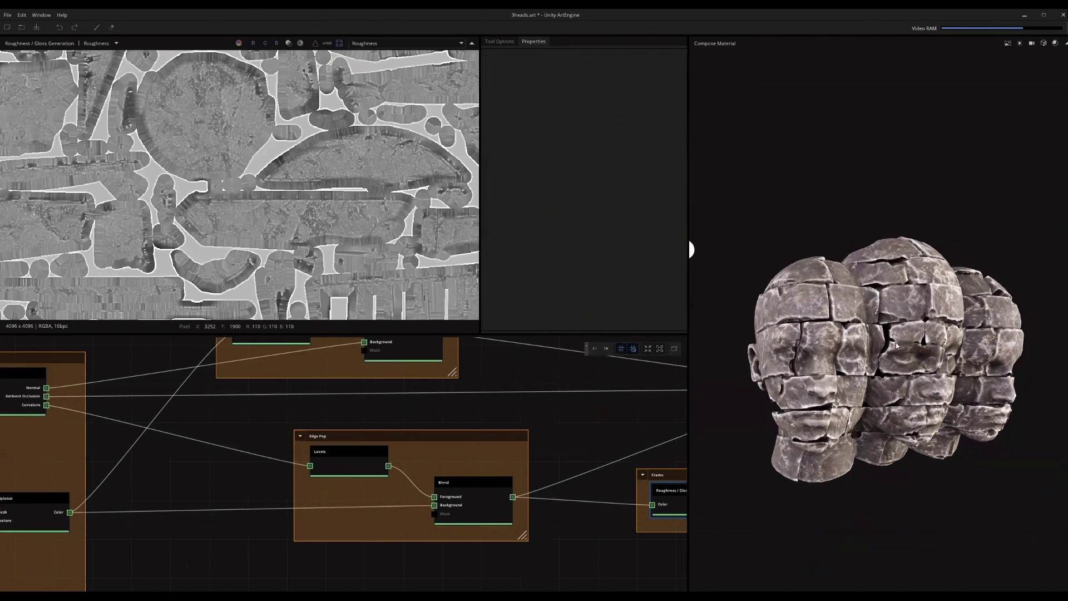
{"action": "scroll", "coordinate": [883, 290], "scroll_direction": "up", "scroll_amount": 5}
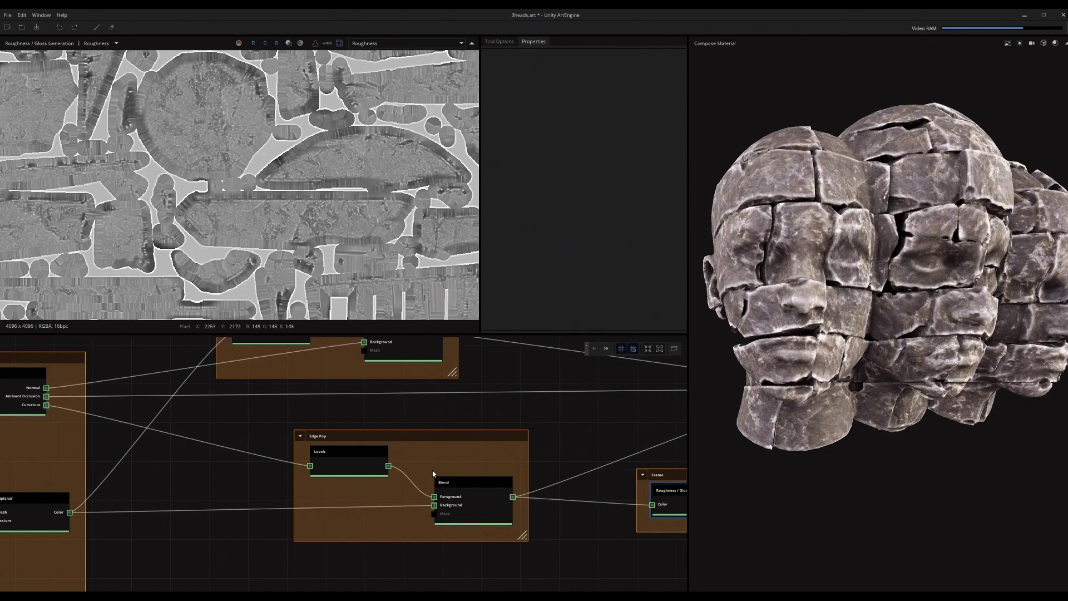
Move past the head materials graph to the Photogrammetry workflow and select its Statue_Demo source mesh
{"action": "scroll", "coordinate": [456, 438], "scroll_direction": "down", "scroll_amount": 5}
{"action": "middle_click_drag", "start_coordinate": [456, 438], "coordinate": [268, 395]}
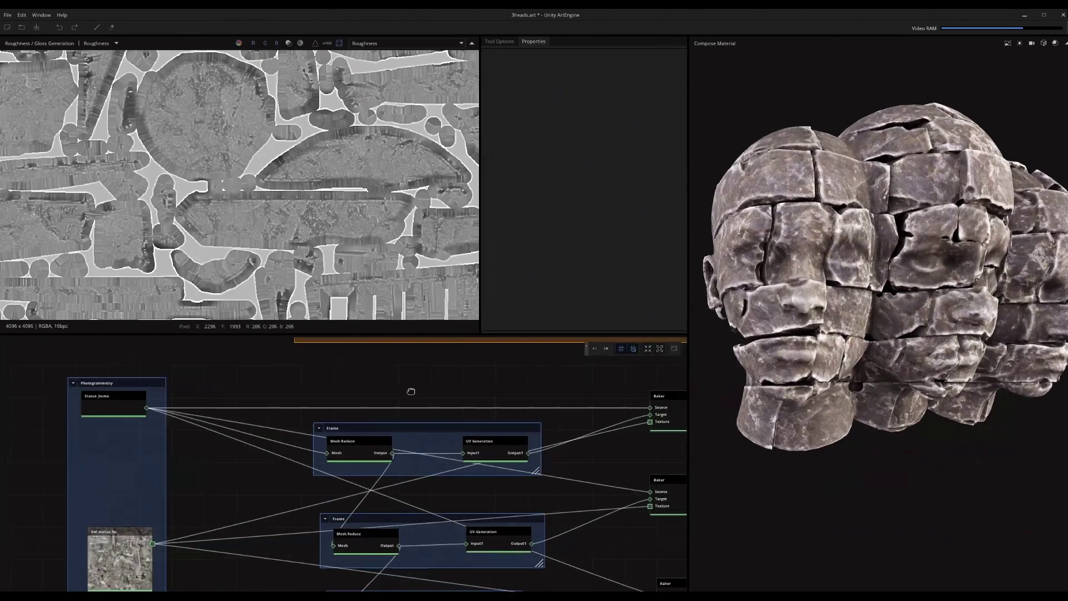
{"action": "scroll", "coordinate": [490, 406], "scroll_direction": "up", "scroll_amount": 2}
{"action": "middle_click_drag", "start_coordinate": [648, 398], "coordinate": [486, 393]}
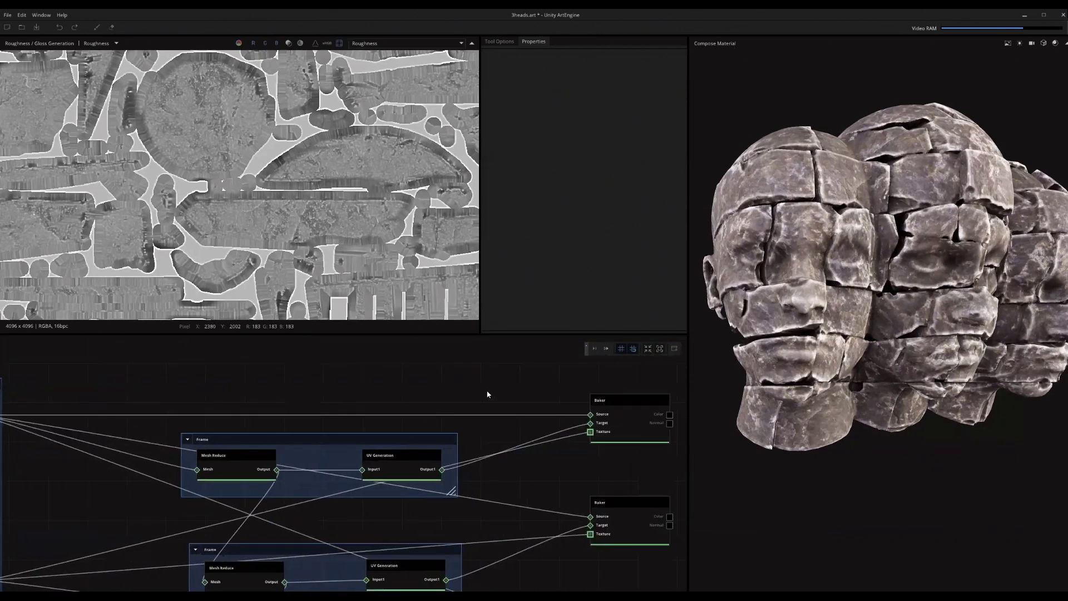
{"action": "middle_click_drag", "start_coordinate": [264, 395], "coordinate": [532, 419]}
{"action": "scroll", "coordinate": [231, 436], "scroll_direction": "up", "scroll_amount": 4}
{"action": "left_click", "coordinate": [269, 440]}
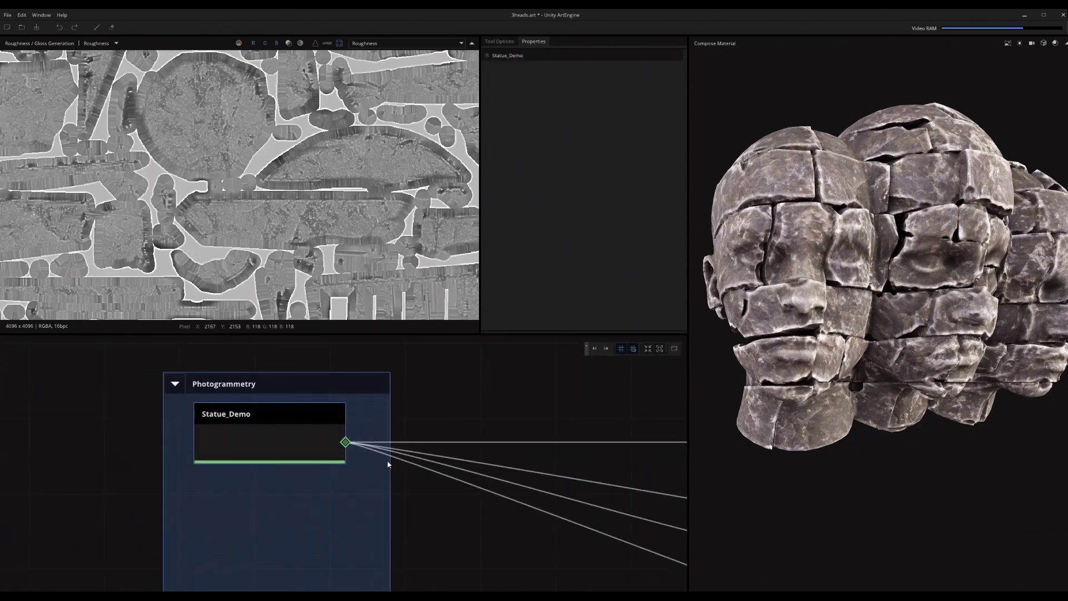
Follow the Statue_Demo connections to the three reduction frames and check the vertex count settings of the Mesh Reduce nodes
{"action": "scroll", "coordinate": [473, 452], "scroll_direction": "down", "scroll_amount": 2}
{"action": "middle_click_drag", "start_coordinate": [538, 444], "coordinate": [264, 431]}
{"action": "middle_click_drag", "start_coordinate": [453, 473], "coordinate": [190, 417]}
{"action": "scroll", "coordinate": [306, 437], "scroll_direction": "down", "scroll_amount": 1}
{"action": "middle_click_drag", "start_coordinate": [308, 437], "coordinate": [342, 372]}
{"action": "scroll", "coordinate": [346, 408], "scroll_direction": "down", "scroll_amount": 2}
{"action": "scroll", "coordinate": [417, 400], "scroll_direction": "down", "scroll_amount": 1}
{"action": "scroll", "coordinate": [365, 391], "scroll_direction": "up", "scroll_amount": 1}
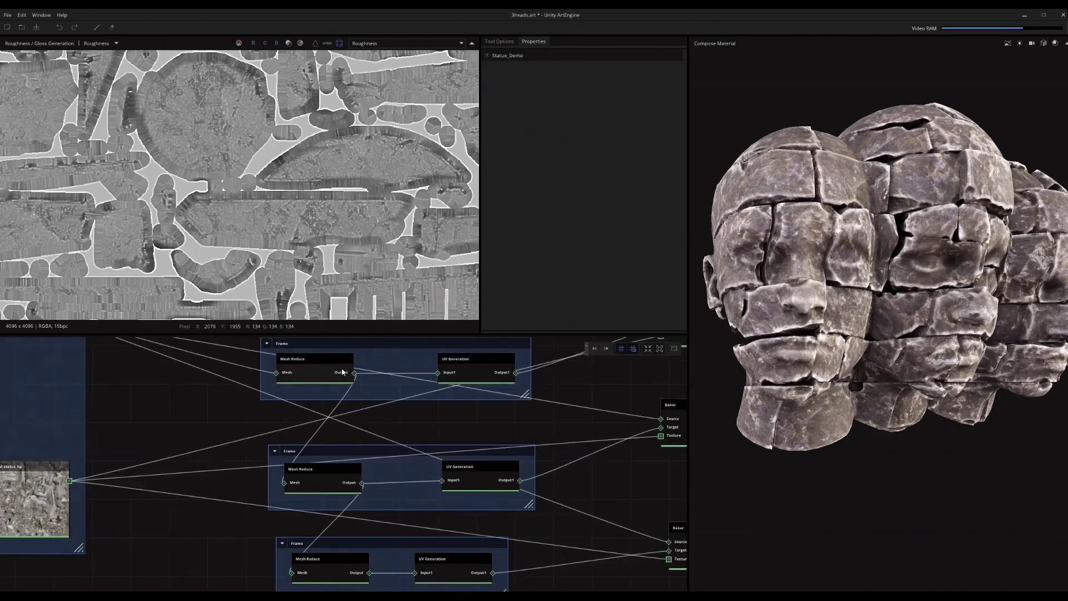
{"action": "scroll", "coordinate": [338, 372], "scroll_direction": "up", "scroll_amount": 2}
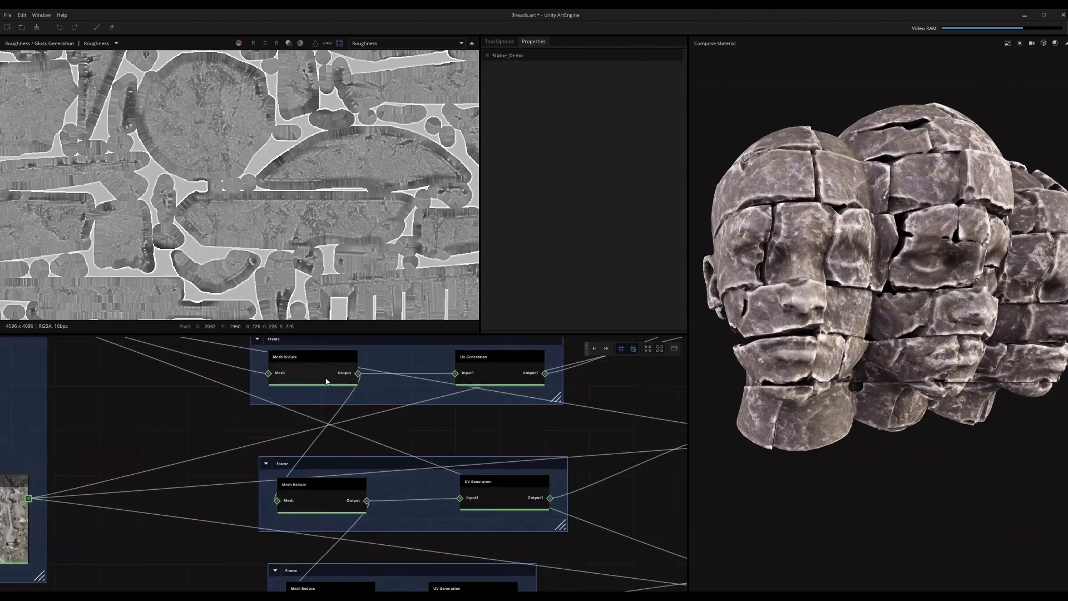
{"action": "left_click", "coordinate": [275, 382]}
{"action": "middle_click_drag", "start_coordinate": [317, 385], "coordinate": [325, 372]}
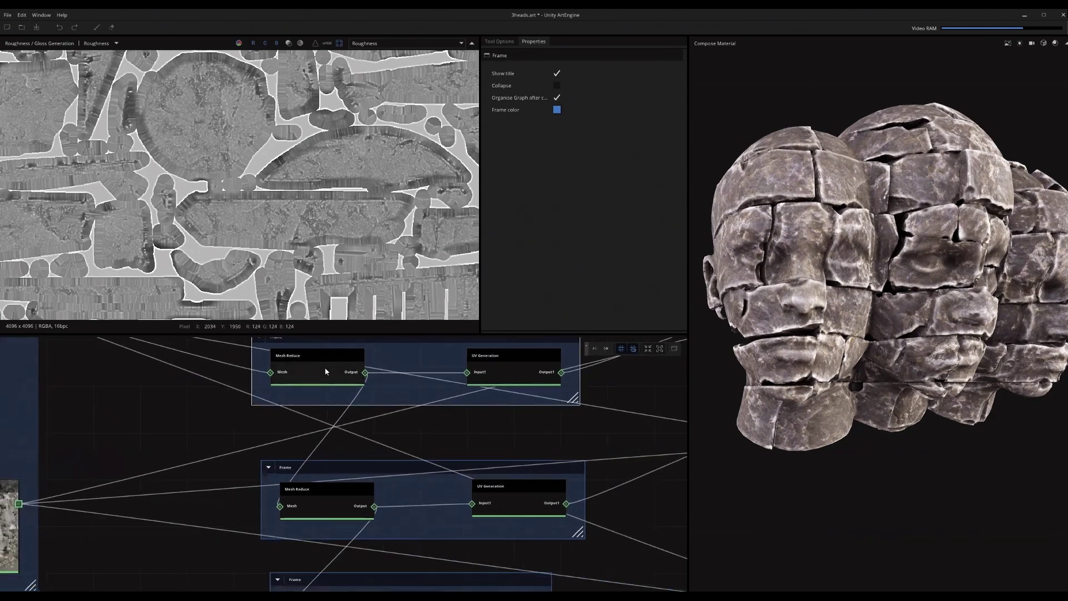
{"action": "left_click", "coordinate": [304, 505]}
{"action": "middle_click_drag", "start_coordinate": [316, 533], "coordinate": [319, 474]}
{"action": "left_click", "coordinate": [330, 554]}
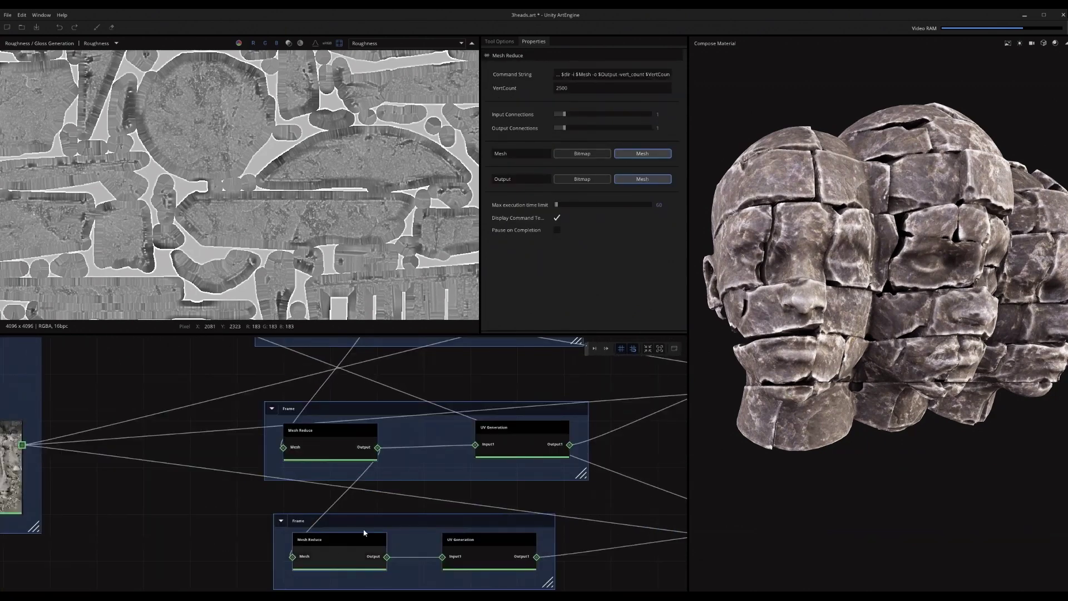
Load the first Baker's low-poly statue into the 3D viewport and display it with the Solid Color node
{"action": "middle_click_drag", "start_coordinate": [475, 485], "coordinate": [423, 484]}
{"action": "scroll", "coordinate": [423, 484], "scroll_direction": "down", "scroll_amount": 2}
{"action": "middle_click_drag", "start_coordinate": [548, 461], "coordinate": [358, 460]}
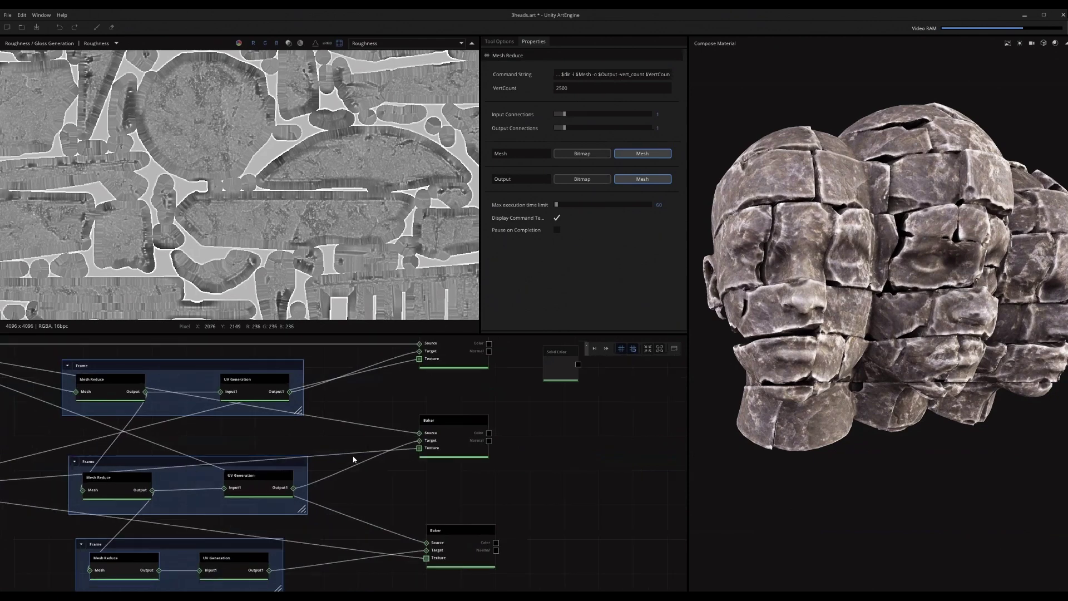
{"action": "left_click", "coordinate": [461, 381]}
{"action": "scroll", "coordinate": [461, 381], "scroll_direction": "up", "scroll_amount": 2}
{"action": "left_click", "coordinate": [581, 276]}
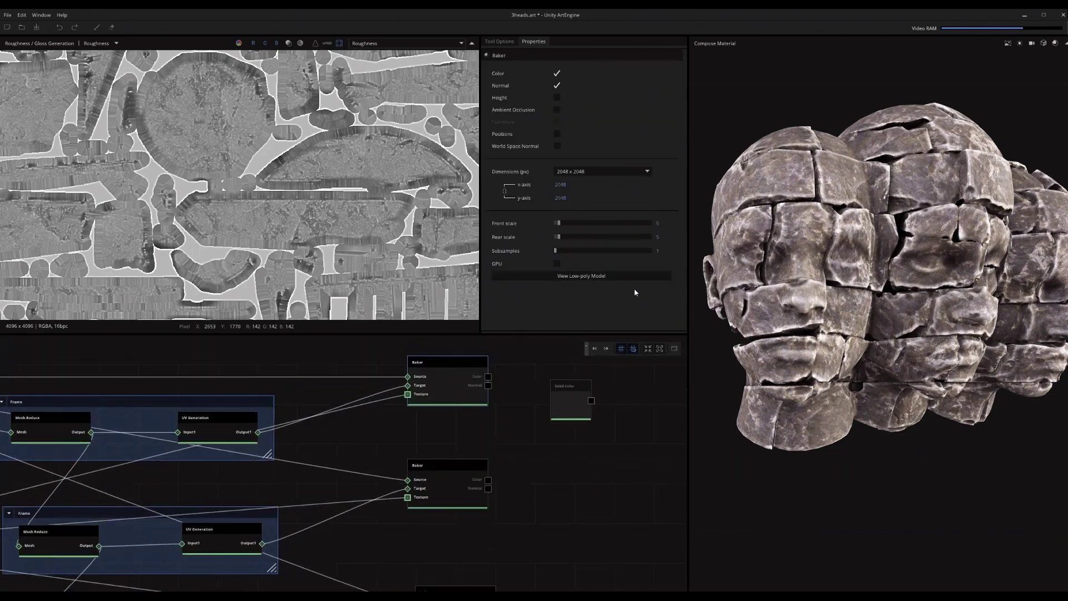
{"action": "left_click_drag", "start_coordinate": [909, 295], "coordinate": [840, 311]}
{"action": "left_click_drag", "start_coordinate": [583, 409], "coordinate": [979, 102]}
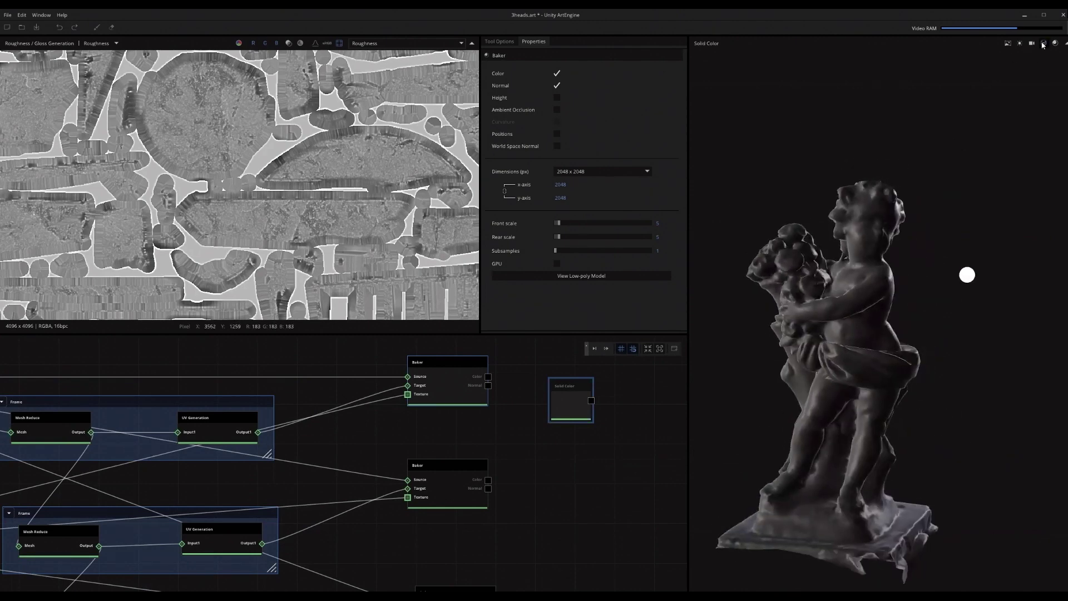
Turn on the wireframe display for the low-poly statue and inspect its topology up close
{"action": "left_click", "coordinate": [1044, 43]}
{"action": "left_click", "coordinate": [978, 100]}
{"action": "scroll", "coordinate": [868, 292], "scroll_direction": "up", "scroll_amount": 5}
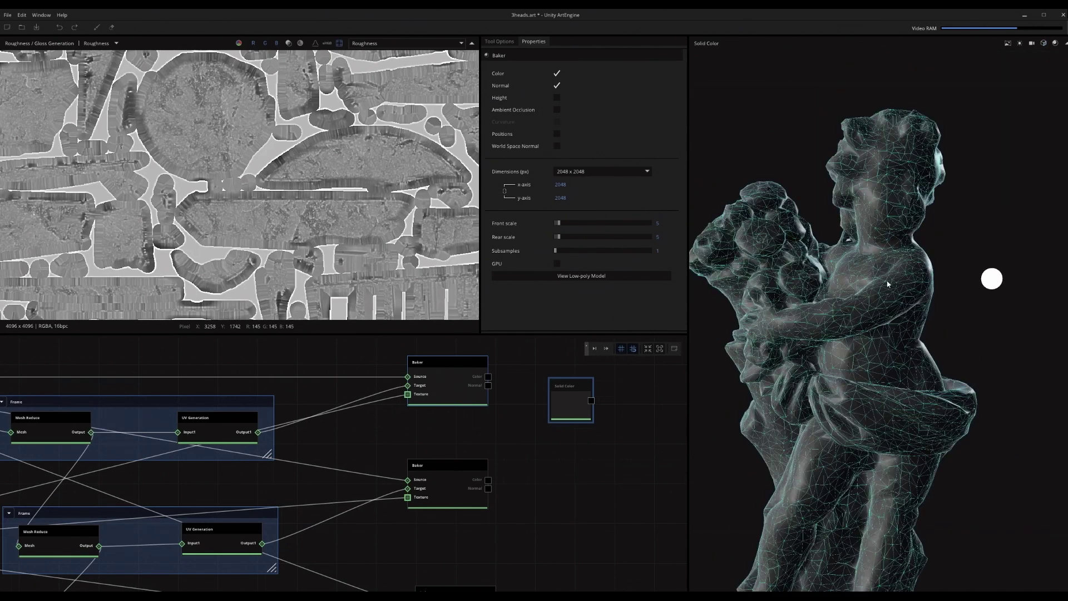
View the low-poly models of the second and third Bakers to compare their reduced wireframes
{"action": "middle_click_drag", "start_coordinate": [442, 412], "coordinate": [438, 330]}
{"action": "left_click", "coordinate": [617, 276]}
{"action": "middle_click_drag", "start_coordinate": [483, 511], "coordinate": [491, 455]}
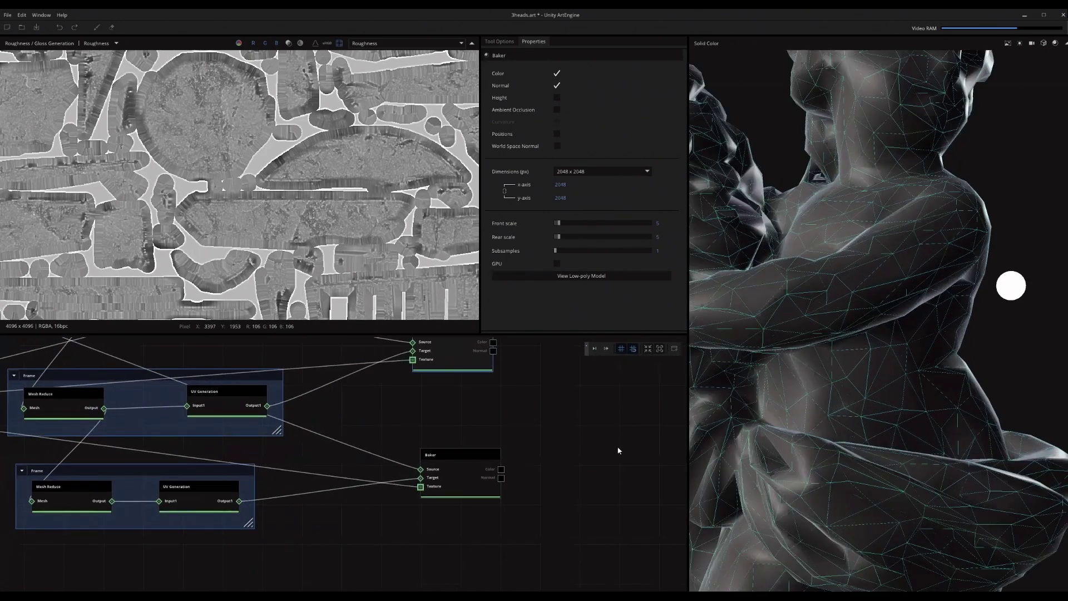
{"action": "left_click", "coordinate": [467, 482]}
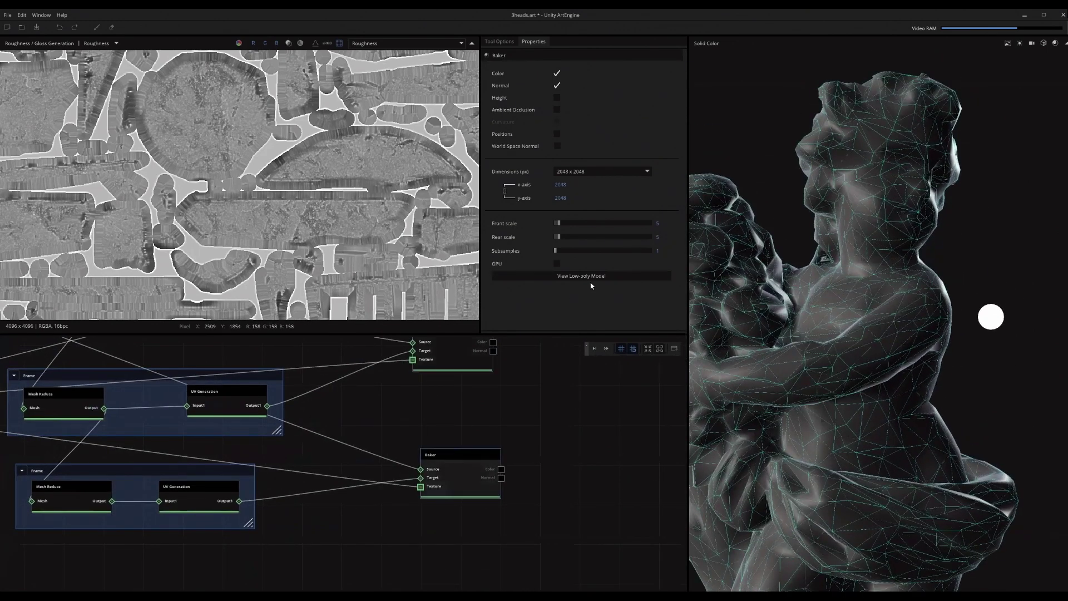
{"action": "left_click_drag", "start_coordinate": [769, 269], "coordinate": [834, 278]}
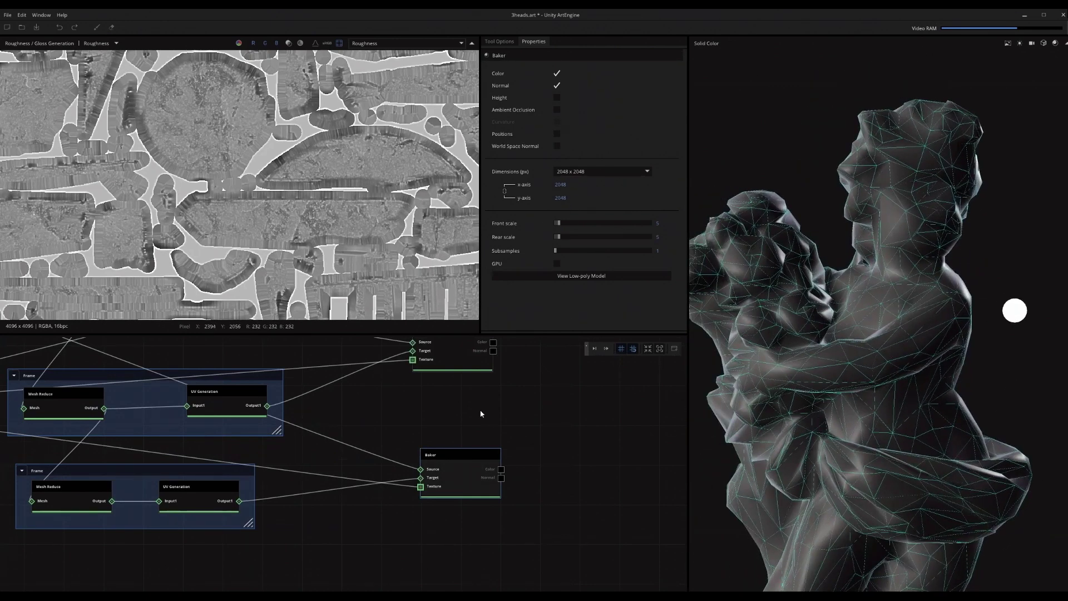
Display the baked color and normal maps on the low-poly statue and compare the middle and first Baker results
{"action": "scroll", "coordinate": [480, 414], "scroll_direction": "down", "scroll_amount": 1}
{"action": "middle_click_drag", "start_coordinate": [468, 401], "coordinate": [465, 480]}
{"action": "scroll", "coordinate": [467, 472], "scroll_direction": "down", "scroll_amount": 2}
{"action": "left_click_drag", "start_coordinate": [454, 536], "coordinate": [865, 331]}
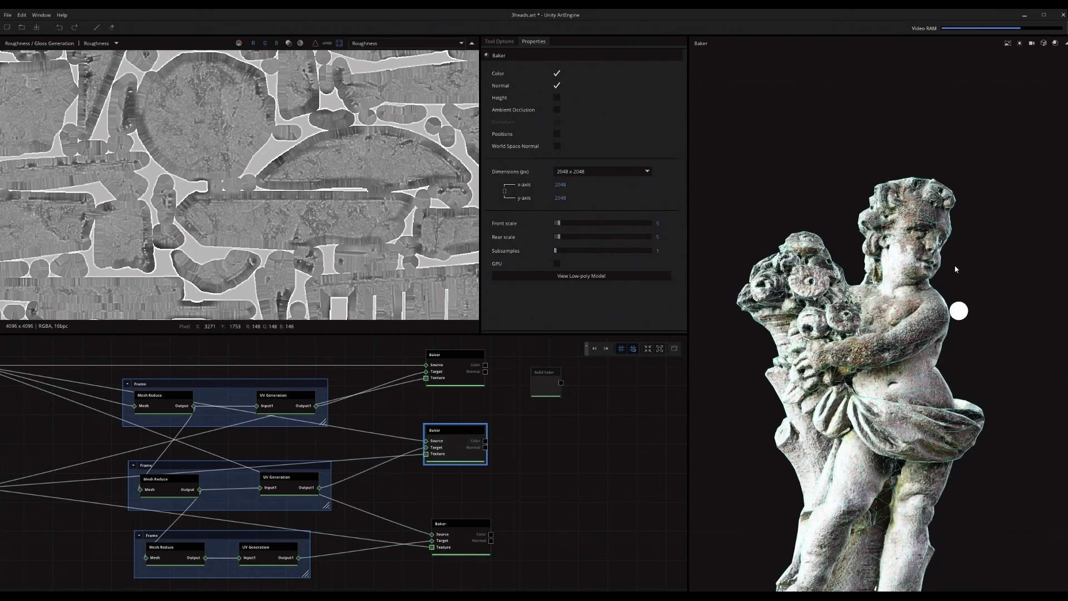
{"action": "left_click_drag", "start_coordinate": [941, 278], "coordinate": [838, 309]}
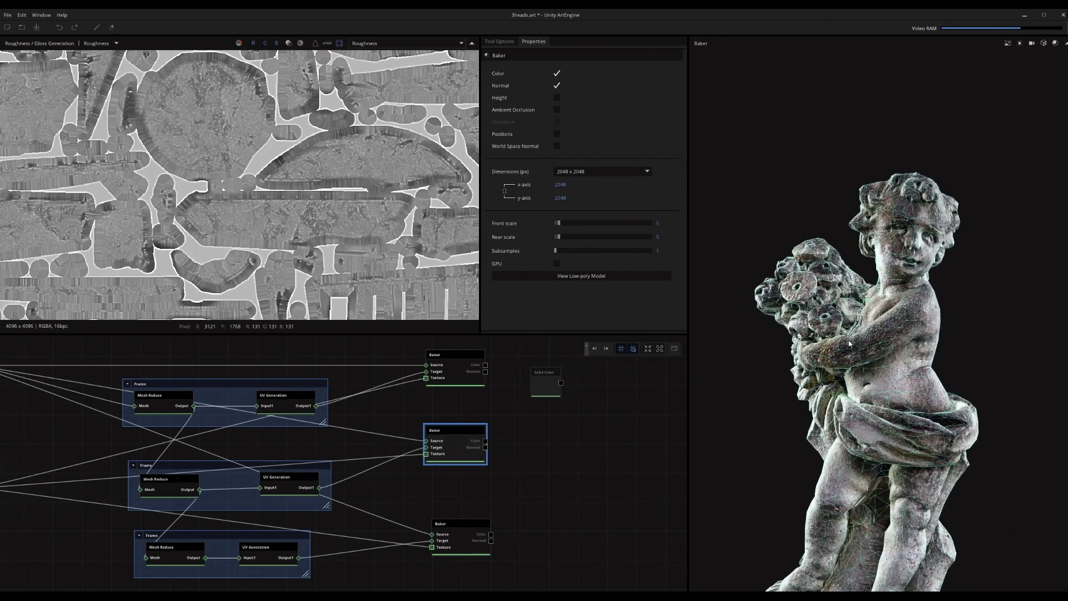
{"action": "scroll", "coordinate": [509, 433], "scroll_direction": "up", "scroll_amount": 1}
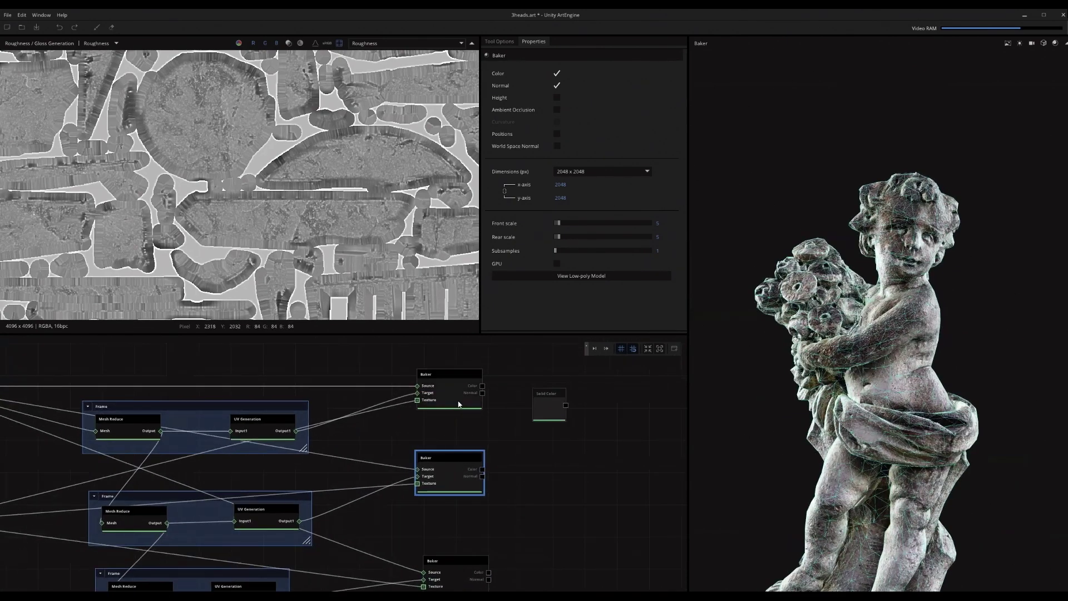
{"action": "left_click", "coordinate": [610, 276]}
{"action": "left_click", "coordinate": [447, 396]}
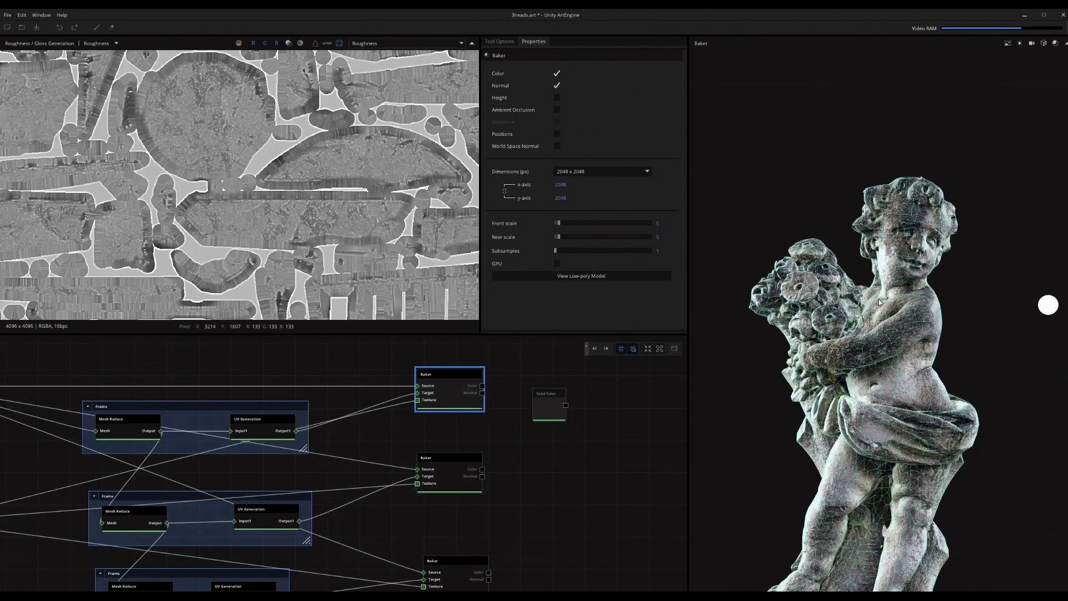
Select the first frame's Mesh Reduce and UV Generation nodes and review their command strings and settings
{"action": "middle_click_drag", "start_coordinate": [228, 388], "coordinate": [346, 337]}
{"action": "scroll", "coordinate": [234, 391], "scroll_direction": "up", "scroll_amount": 4}
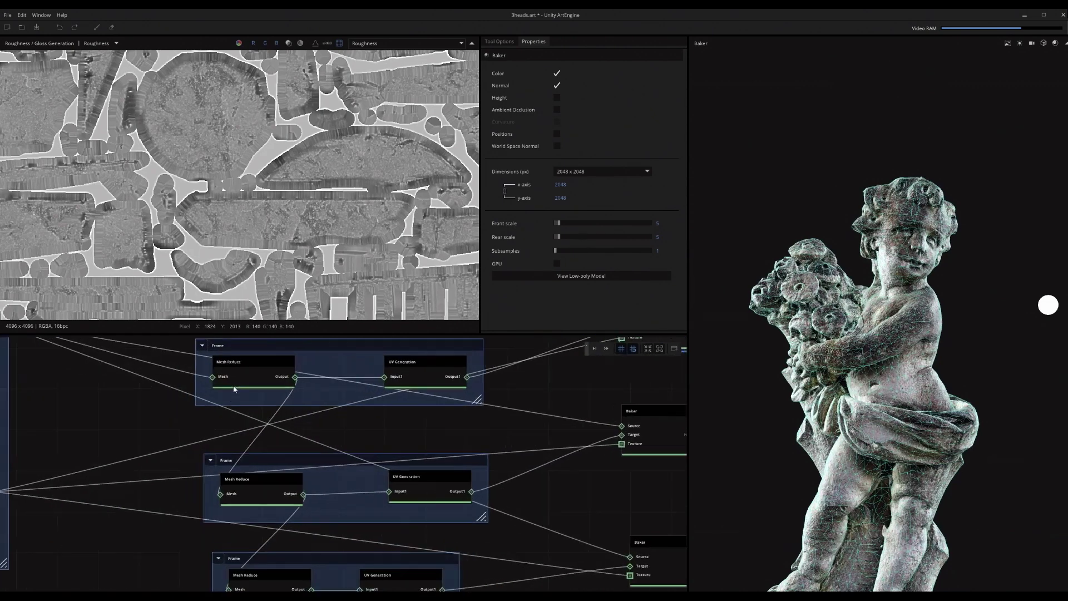
{"action": "left_click", "coordinate": [312, 379]}
{"action": "scroll", "coordinate": [502, 464], "scroll_direction": "up", "scroll_amount": 3}
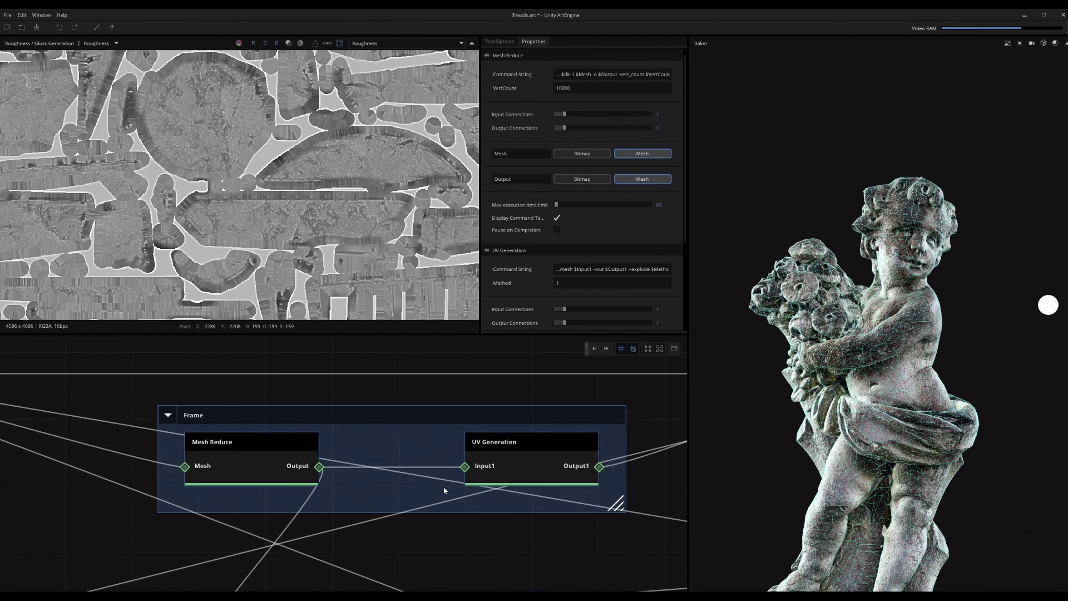
{"action": "scroll", "coordinate": [441, 491], "scroll_direction": "down", "scroll_amount": 4}
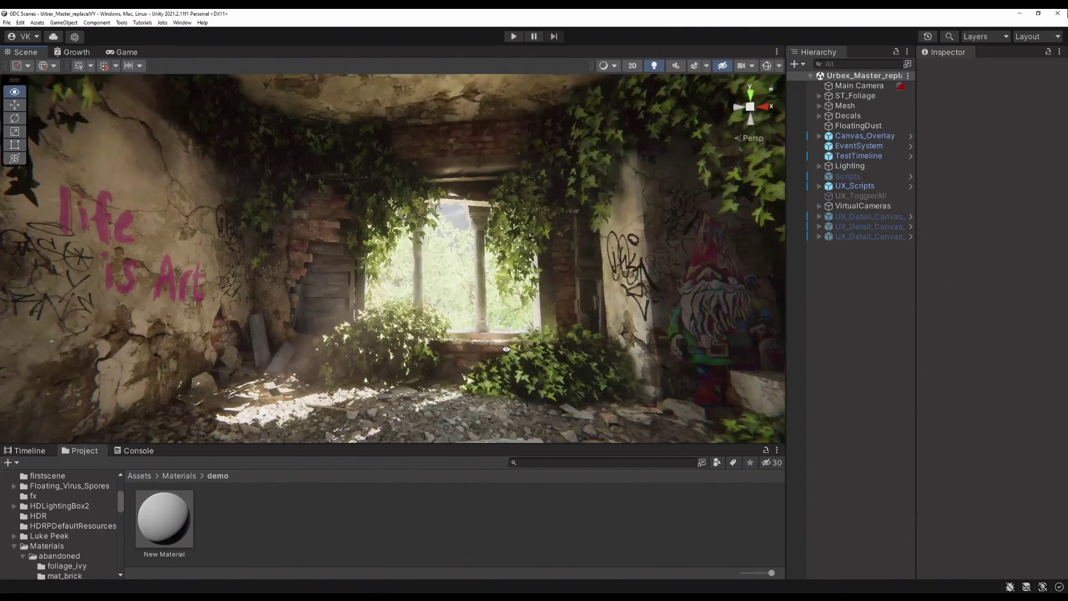
Switch to Unity and look around the abandoned room scene, from the graffiti wall to the window and rubble floor
{"action": "right_click_drag", "start_coordinate": [704, 318], "coordinate": [646, 308]}
{"action": "mouse_move", "coordinate": [483, 319]}
{"action": "right_mouse_down"}
{"action": "mouse_move", "coordinate": [444, 332]}
{"action": "mouse_move", "coordinate": [469, 332]}
{"action": "right_mouse_up"}
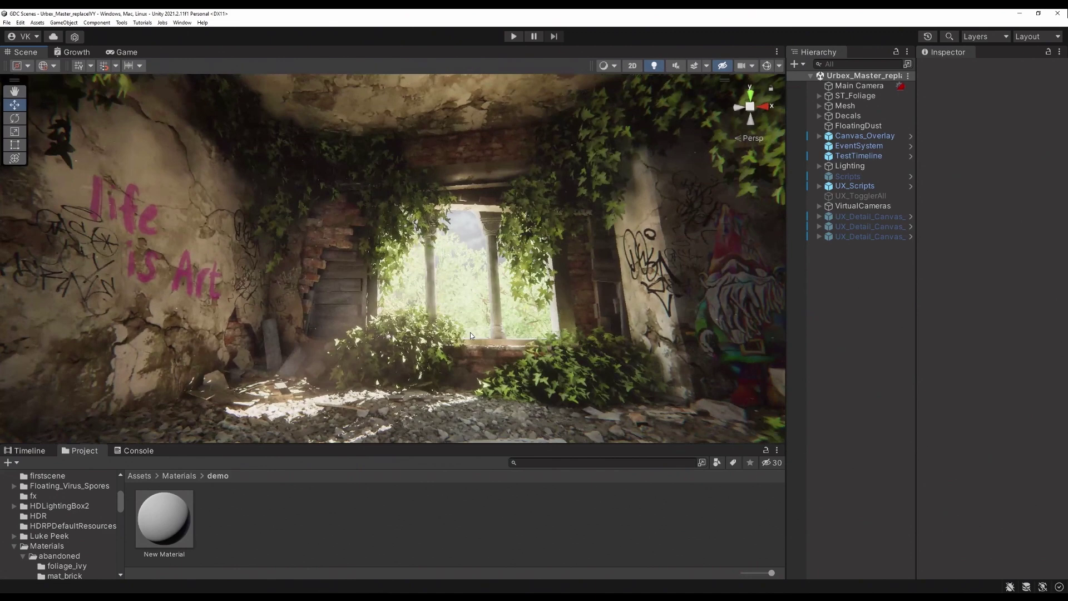
{"action": "right_click_drag", "start_coordinate": [469, 333], "coordinate": [442, 227]}
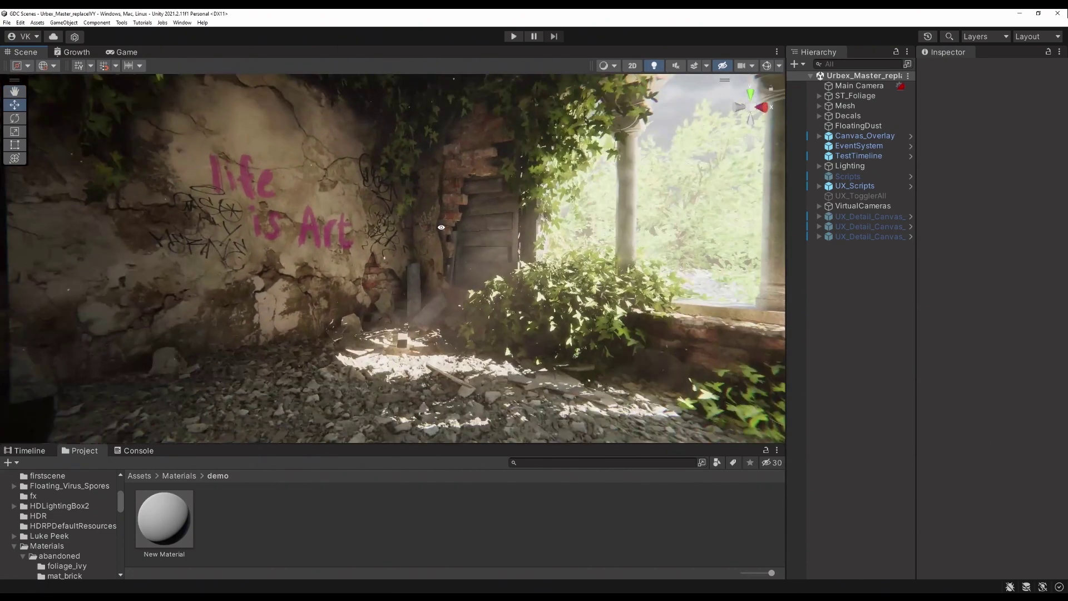
{"action": "left_click_drag", "start_coordinate": [422, 232], "coordinate": [472, 216], "text": "alt"}
{"action": "left_click_drag", "start_coordinate": [362, 262], "coordinate": [437, 249], "text": "alt"}
{"action": "right_click_drag", "start_coordinate": [455, 300], "coordinate": [505, 322], "text": "alt"}
{"action": "middle_click_drag", "start_coordinate": [505, 322], "coordinate": [548, 343]}
{"action": "scroll", "coordinate": [520, 286], "scroll_direction": "up", "scroll_amount": 1}
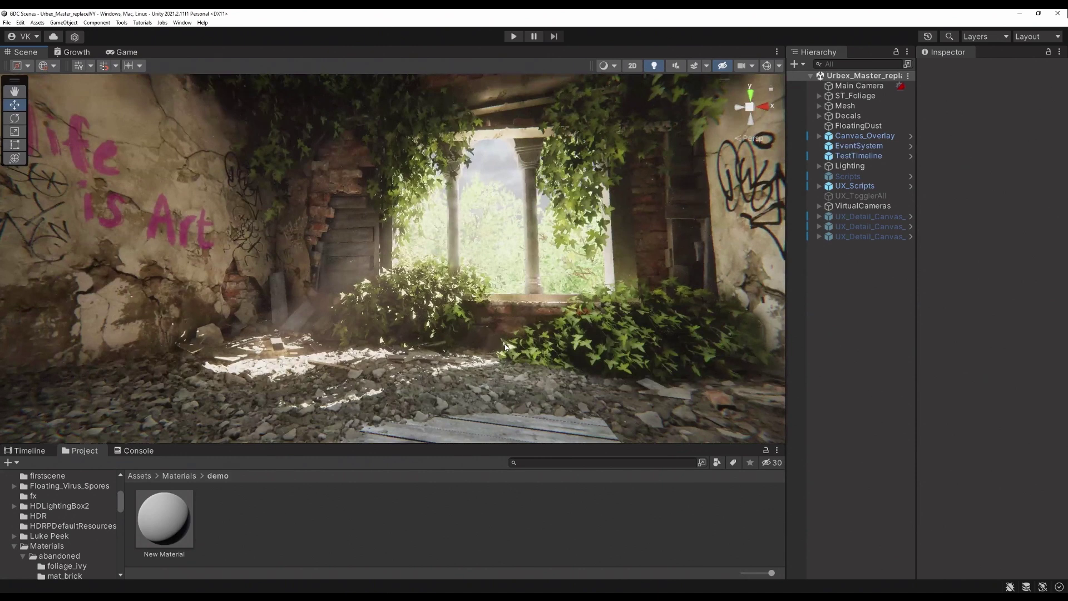
{"action": "key", "text": "w"}
{"action": "right_click_drag", "start_coordinate": [438, 347], "coordinate": [560, 354]}
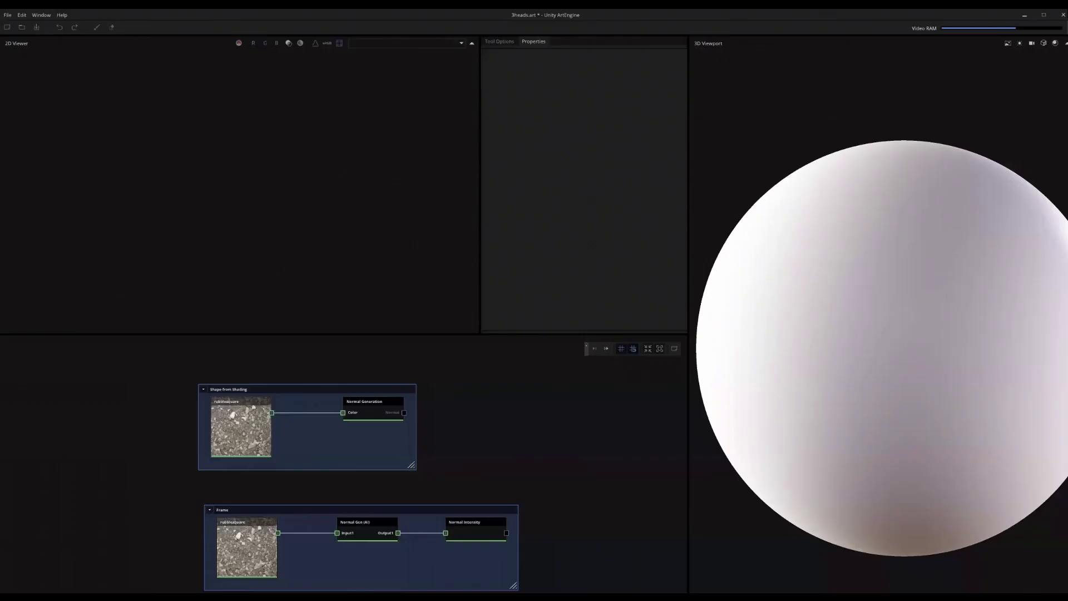
Switch to ArtEngine, show the rubblesquare image of the Shape from Shading frame in the 2D Viewer and examine its tiling
{"action": "scroll", "coordinate": [322, 405], "scroll_direction": "up", "scroll_amount": 5}
{"action": "left_click", "coordinate": [288, 391]}
{"action": "scroll", "coordinate": [289, 172], "scroll_direction": "down", "scroll_amount": 5}
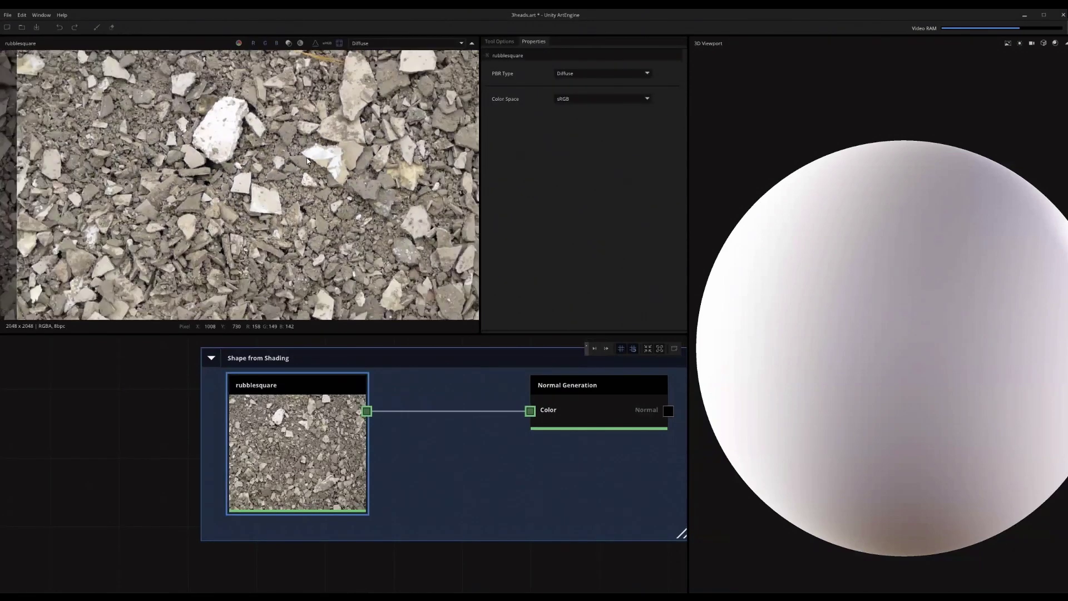
{"action": "scroll", "coordinate": [405, 131], "scroll_direction": "up", "scroll_amount": 5}
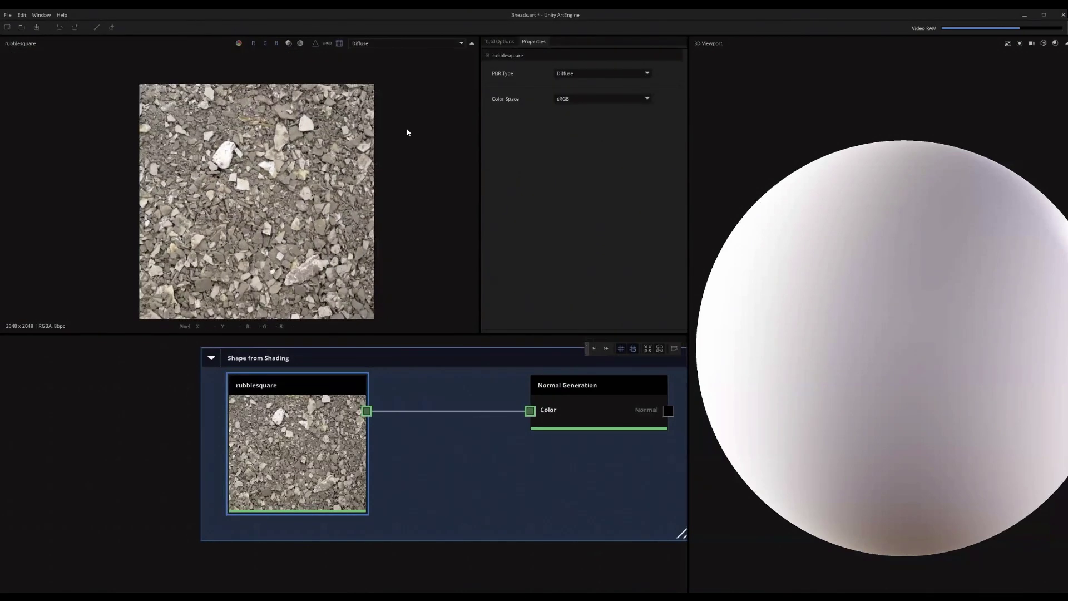
{"action": "scroll", "coordinate": [361, 225], "scroll_direction": "up", "scroll_amount": 4}
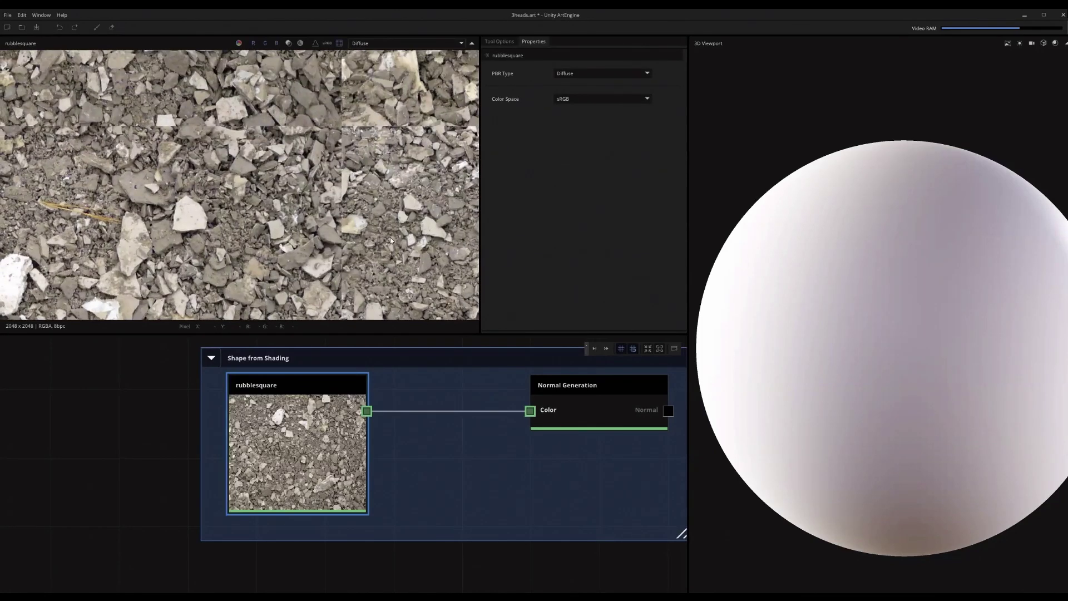
{"action": "scroll", "coordinate": [395, 239], "scroll_direction": "up", "scroll_amount": 3}
{"action": "scroll", "coordinate": [365, 253], "scroll_direction": "down", "scroll_amount": 6}
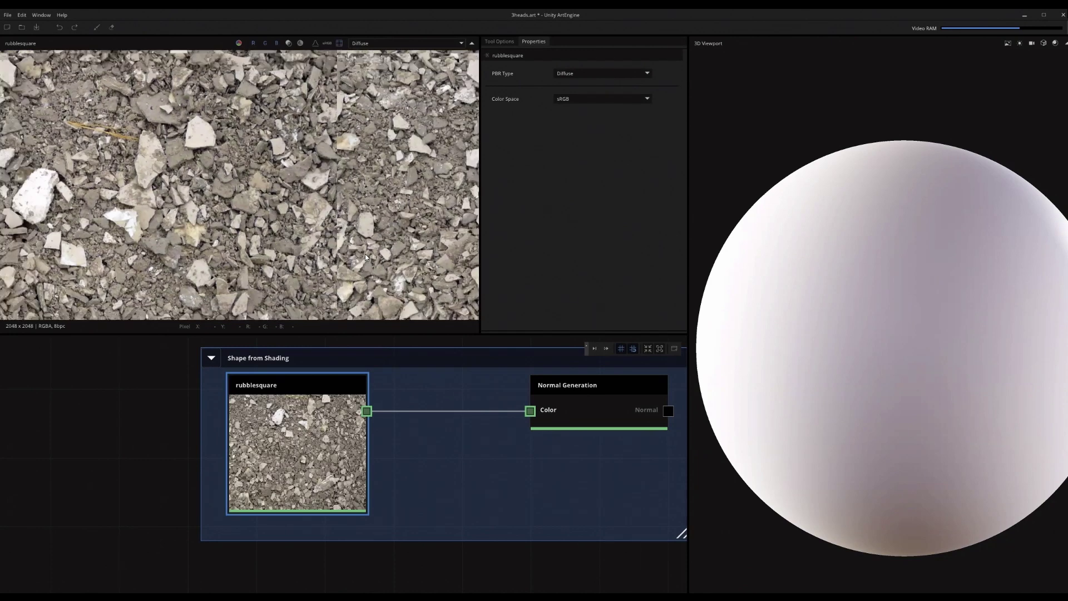
{"action": "middle_click_drag", "start_coordinate": [285, 187], "coordinate": [291, 203]}
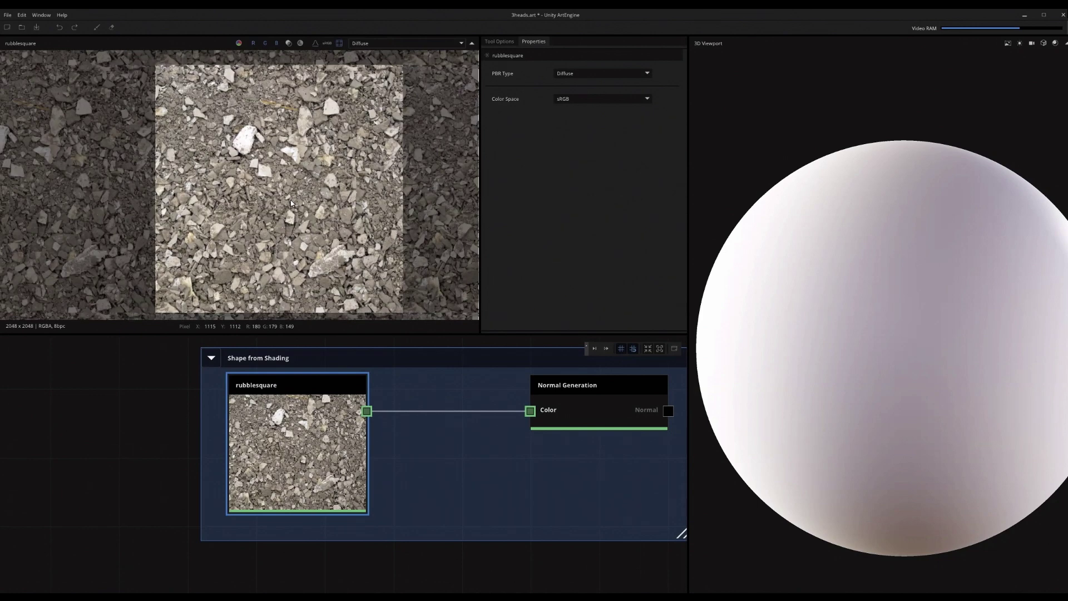
{"action": "middle_click_drag", "start_coordinate": [529, 445], "coordinate": [478, 463]}
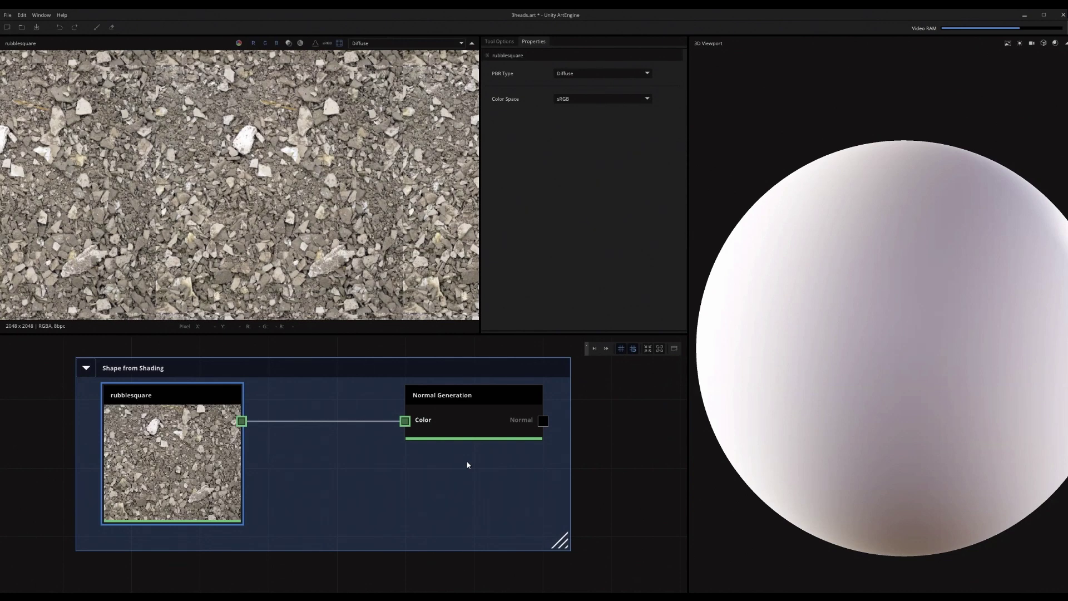
On the rubble's Normal Generation node, set Intensity 28, More Fine 32, Sharp 42, More Sharp 53, Harsh 20 and Less Harsh 24
{"action": "left_click", "coordinate": [498, 420]}
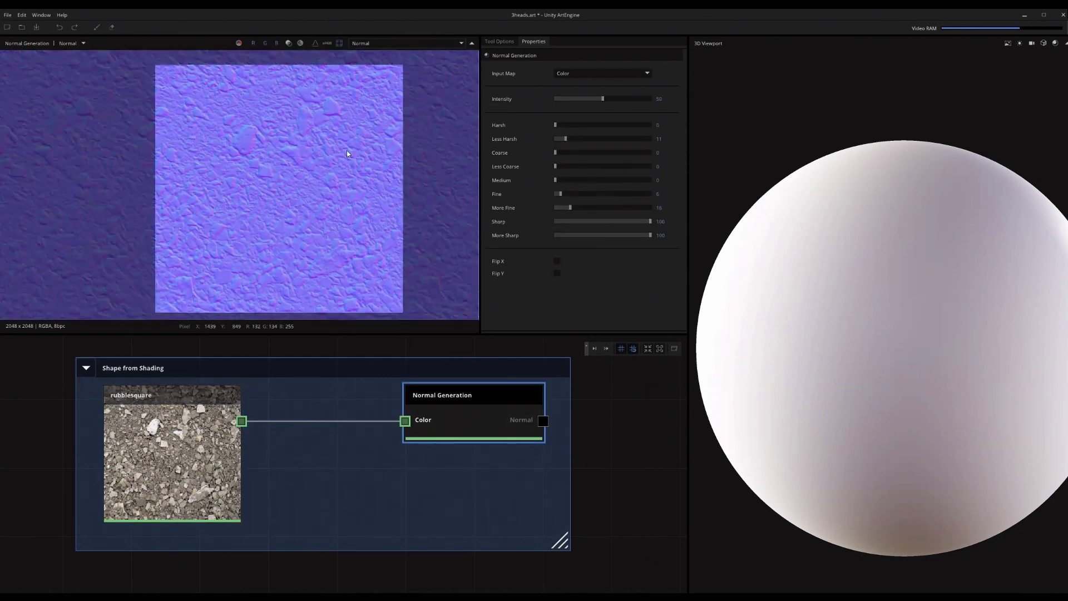
{"action": "middle_click_drag", "start_coordinate": [340, 154], "coordinate": [316, 168]}
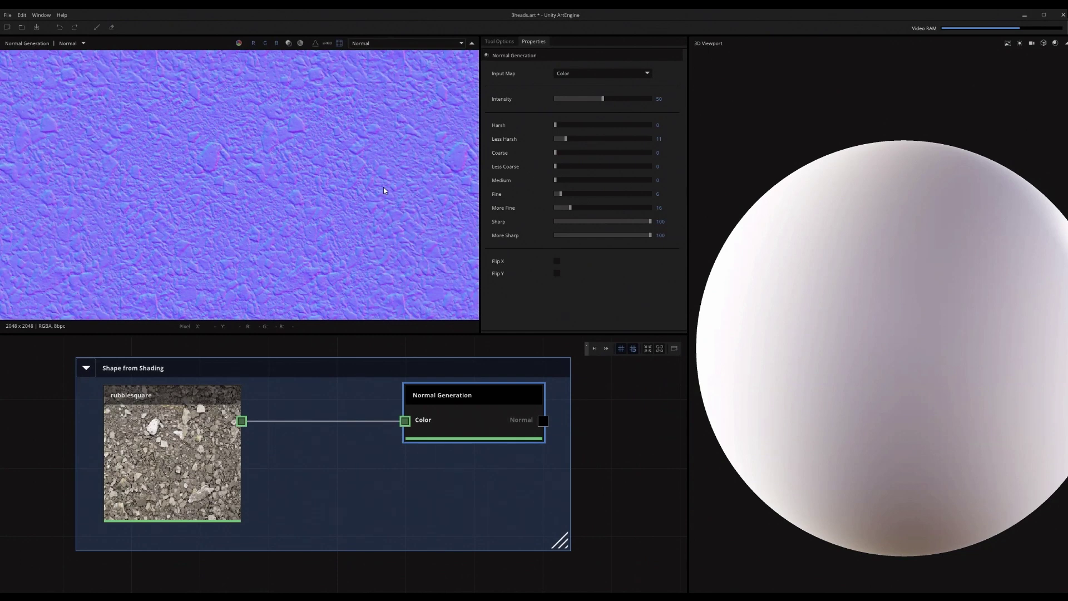
{"action": "left_click_drag", "start_coordinate": [605, 99], "coordinate": [582, 99]}
{"action": "left_click_drag", "start_coordinate": [569, 209], "coordinate": [606, 235]}
{"action": "scroll", "coordinate": [341, 203], "scroll_direction": "up", "scroll_amount": 3}
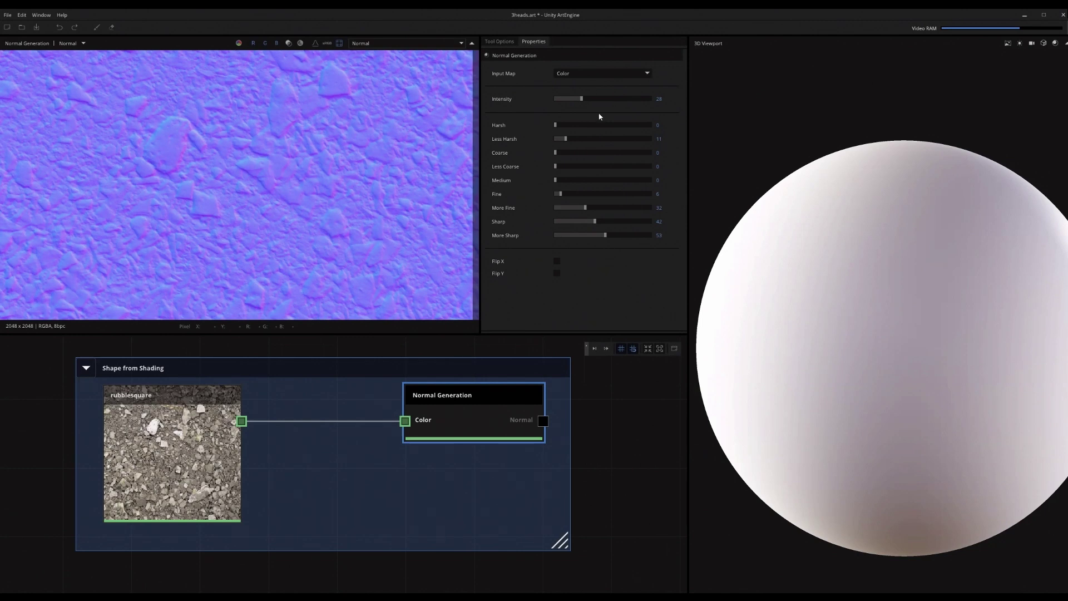
{"action": "left_click_drag", "start_coordinate": [569, 129], "coordinate": [578, 141]}
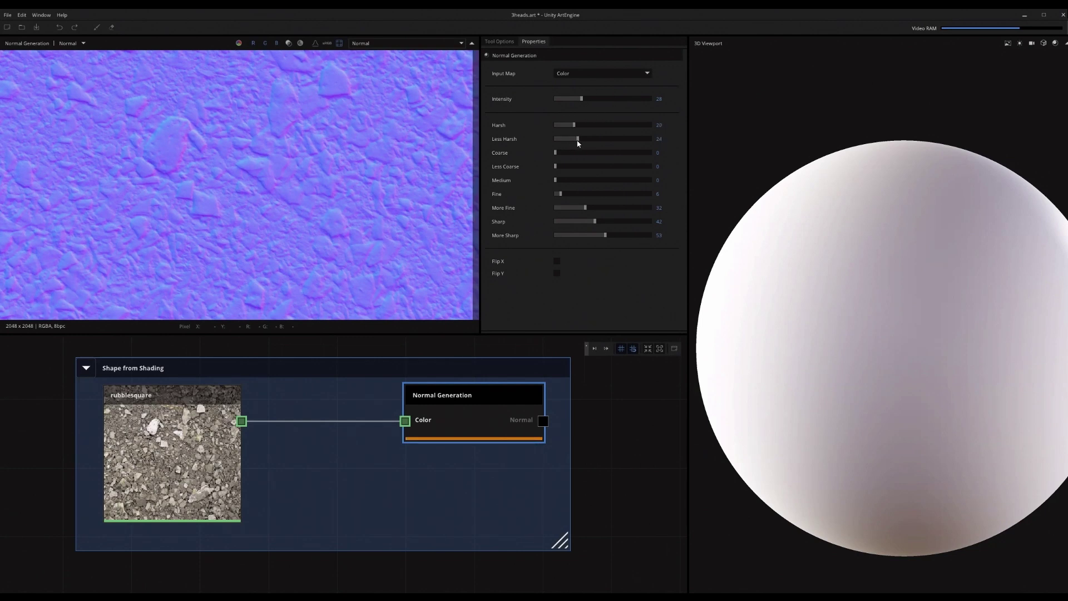
Set the rubble Normal Generation node's Coarse and Less Coarse to 21 and inspect the resulting normal map
{"action": "left_click", "coordinate": [575, 153]}
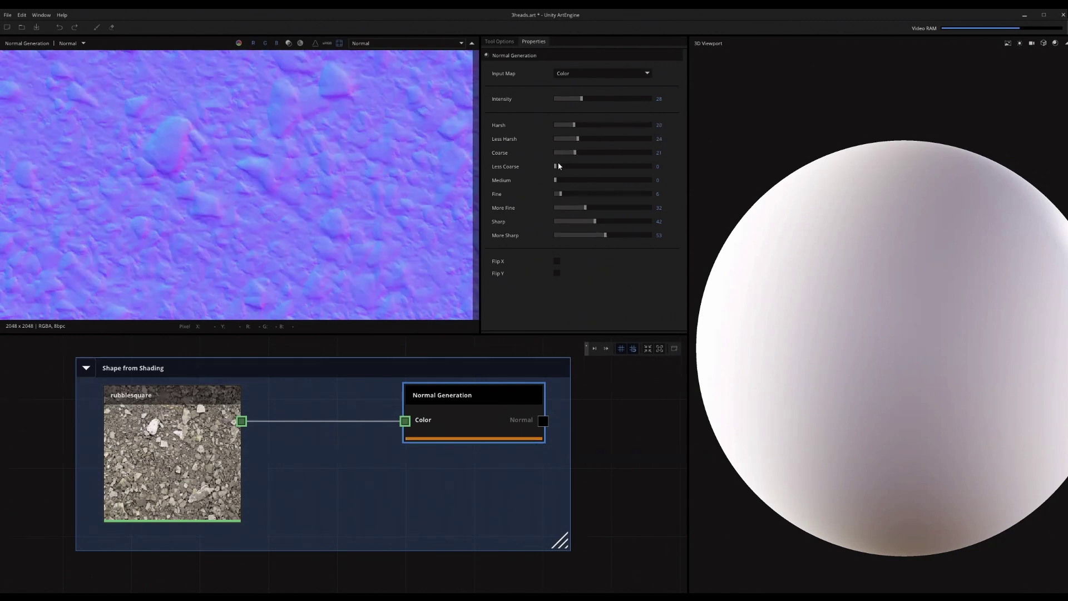
{"action": "left_click", "coordinate": [576, 167]}
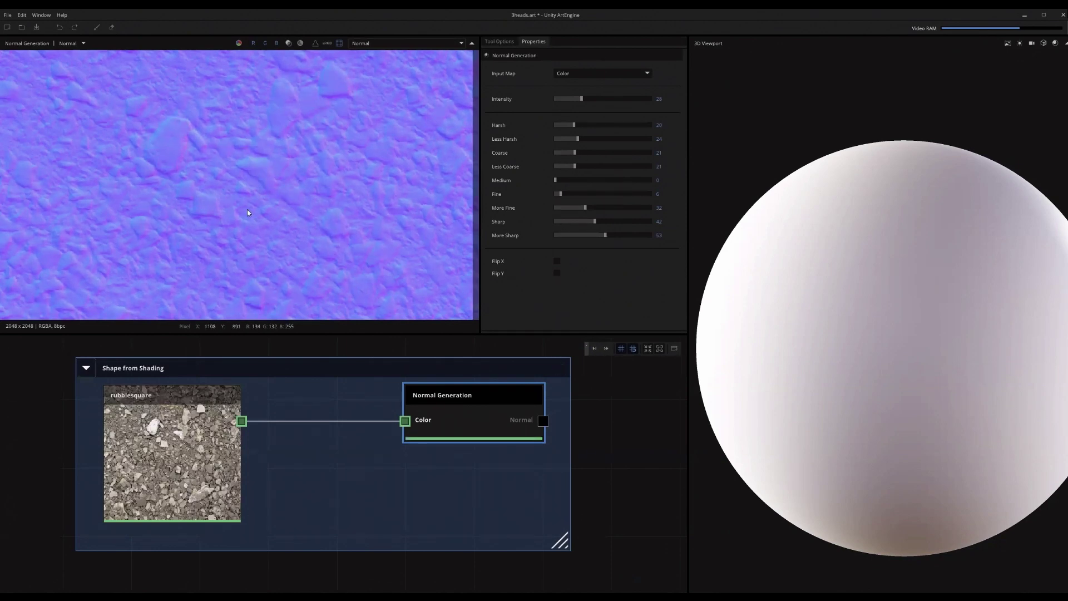
{"action": "scroll", "coordinate": [249, 208], "scroll_direction": "down", "scroll_amount": 3}
{"action": "scroll", "coordinate": [281, 195], "scroll_direction": "up", "scroll_amount": 4}
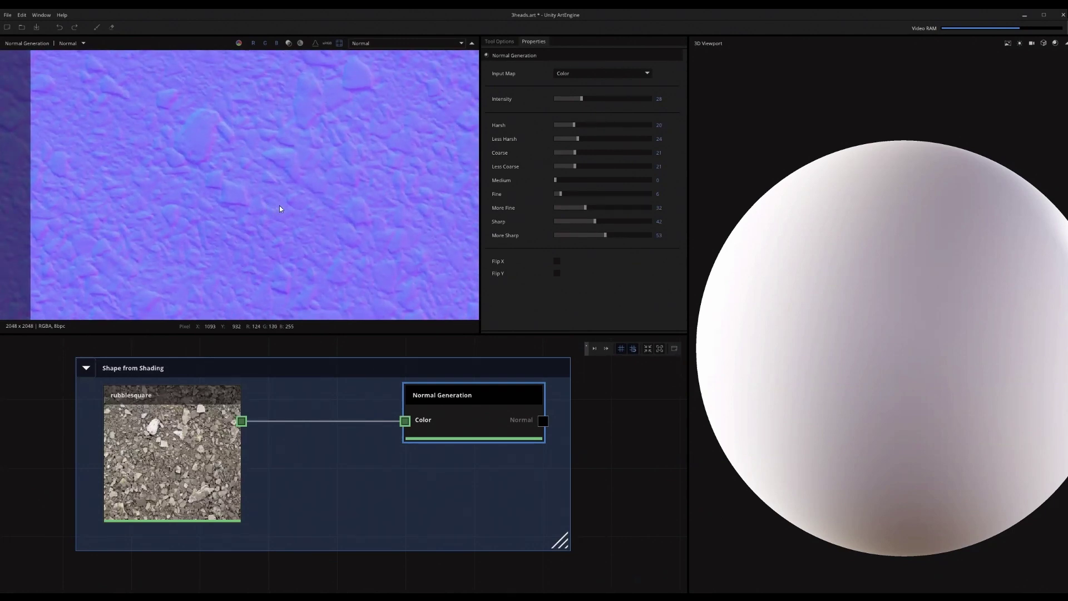
{"action": "scroll", "coordinate": [308, 192], "scroll_direction": "down", "scroll_amount": 2}
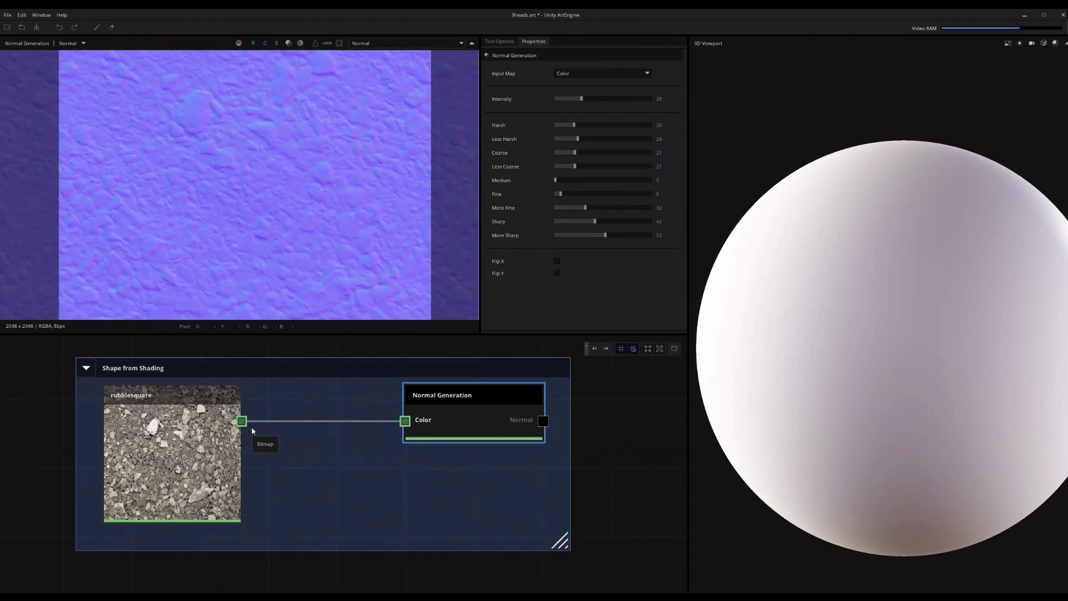
In the frame below Shape from Shading, view the rubblesquare photo and the Normal Gen (AI) node's output in the 2D Viewer
{"action": "middle_click_drag", "start_coordinate": [283, 487], "coordinate": [298, 475]}
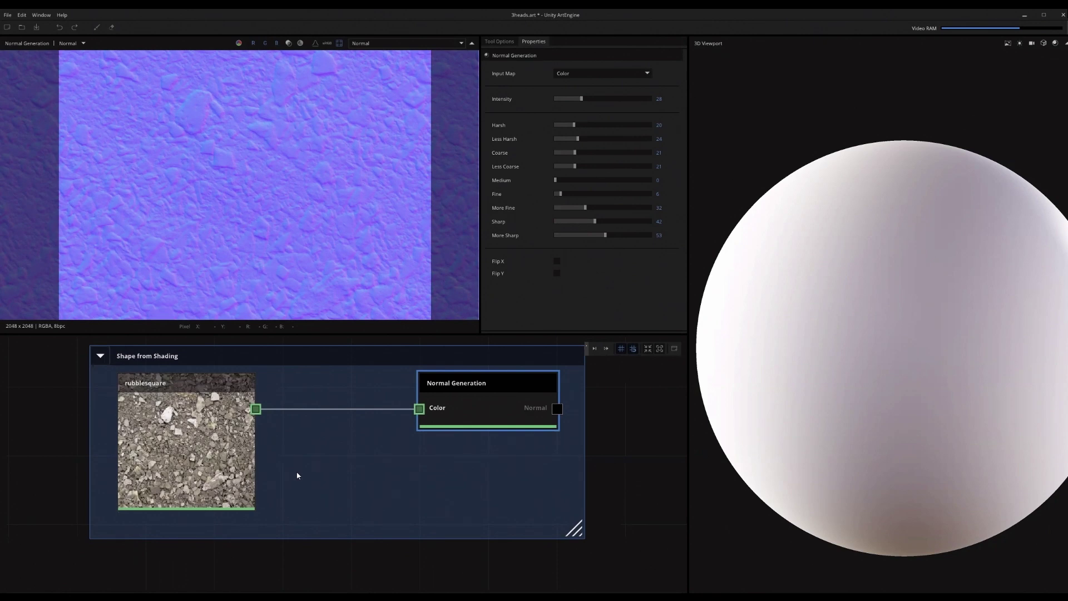
{"action": "scroll", "coordinate": [319, 510], "scroll_direction": "down", "scroll_amount": 5}
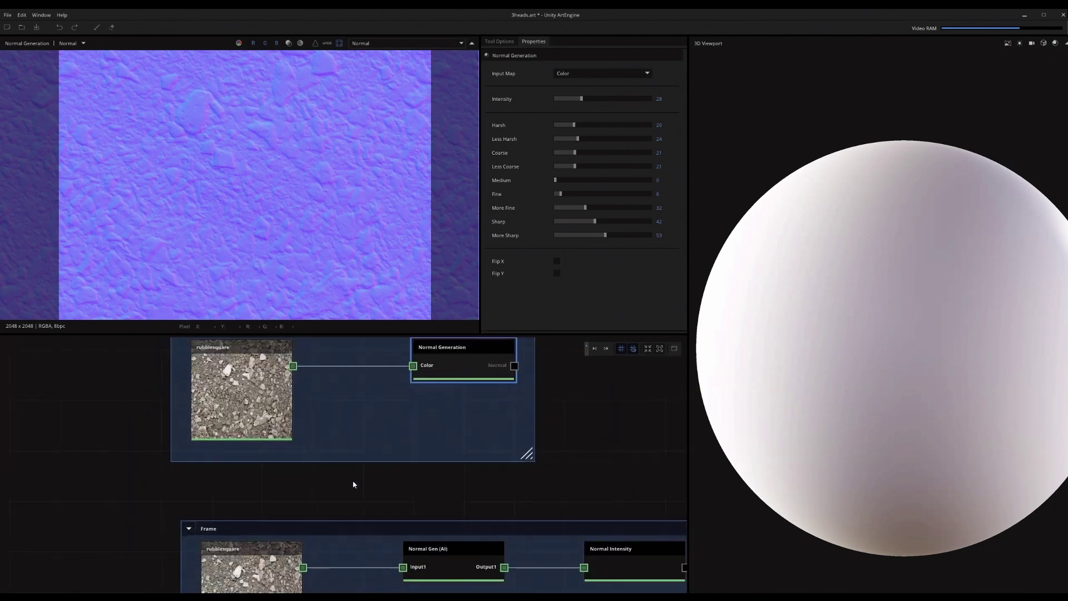
{"action": "scroll", "coordinate": [444, 455], "scroll_direction": "up", "scroll_amount": 1}
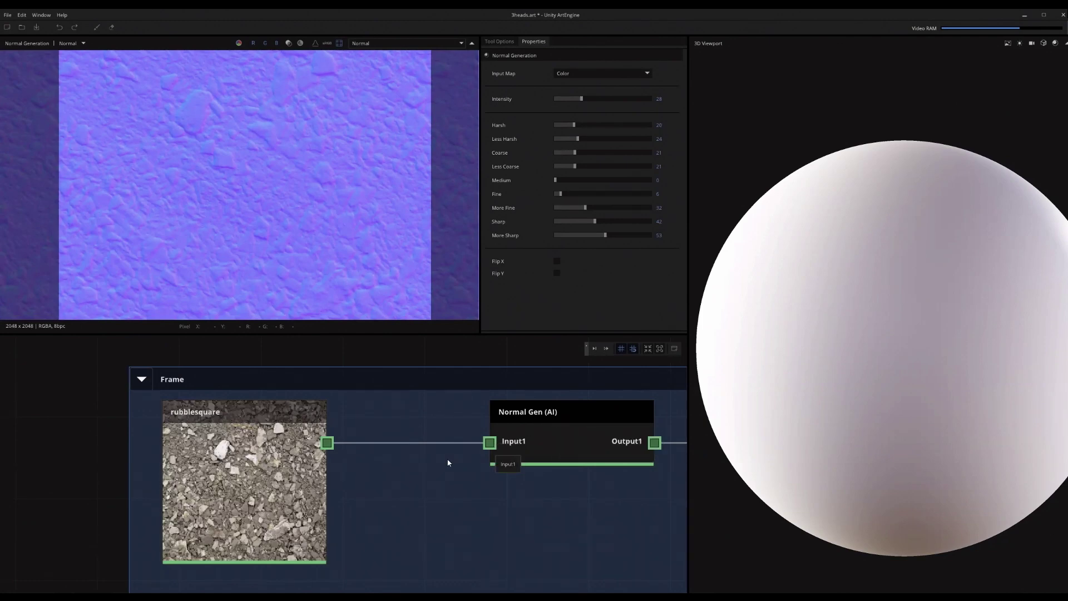
{"action": "middle_click_drag", "start_coordinate": [448, 462], "coordinate": [420, 471]}
{"action": "left_click", "coordinate": [217, 422]}
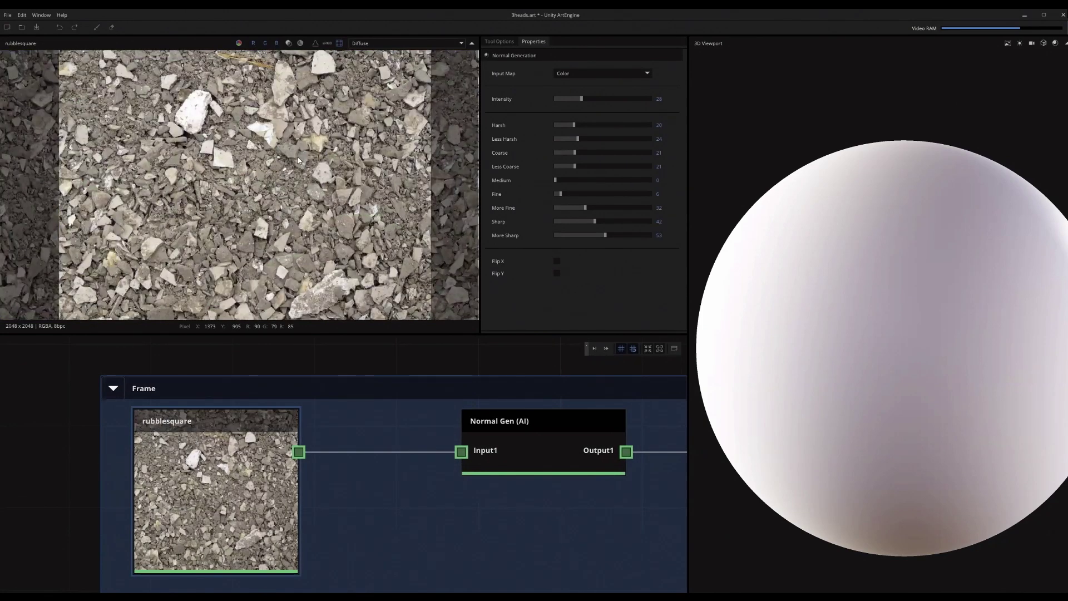
{"action": "scroll", "coordinate": [298, 161], "scroll_direction": "up", "scroll_amount": 2}
{"action": "left_click", "coordinate": [543, 442]}
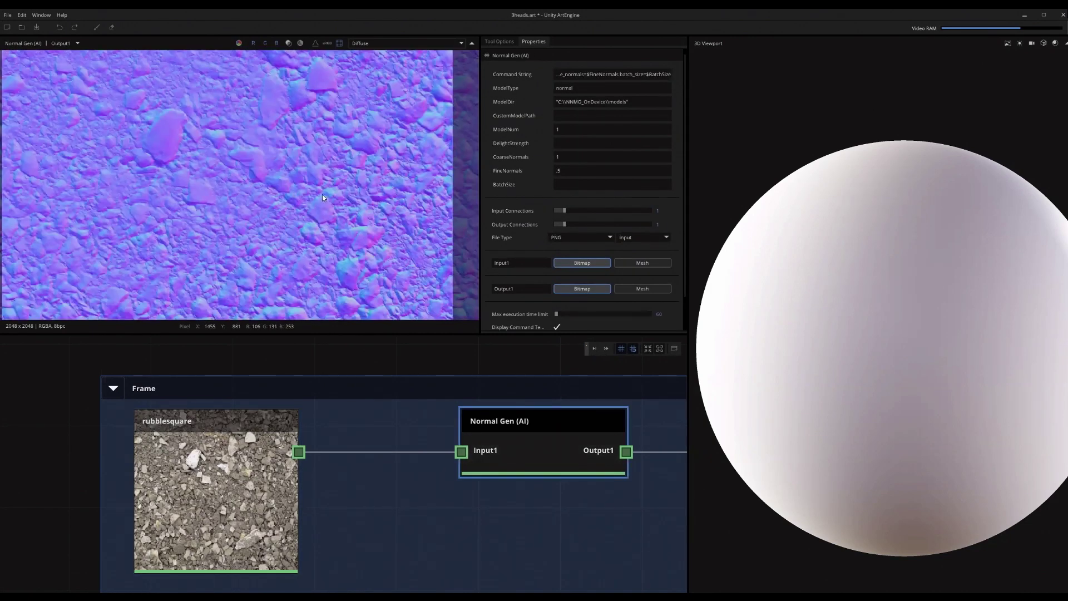
{"action": "middle_click_drag", "start_coordinate": [323, 195], "coordinate": [345, 223]}
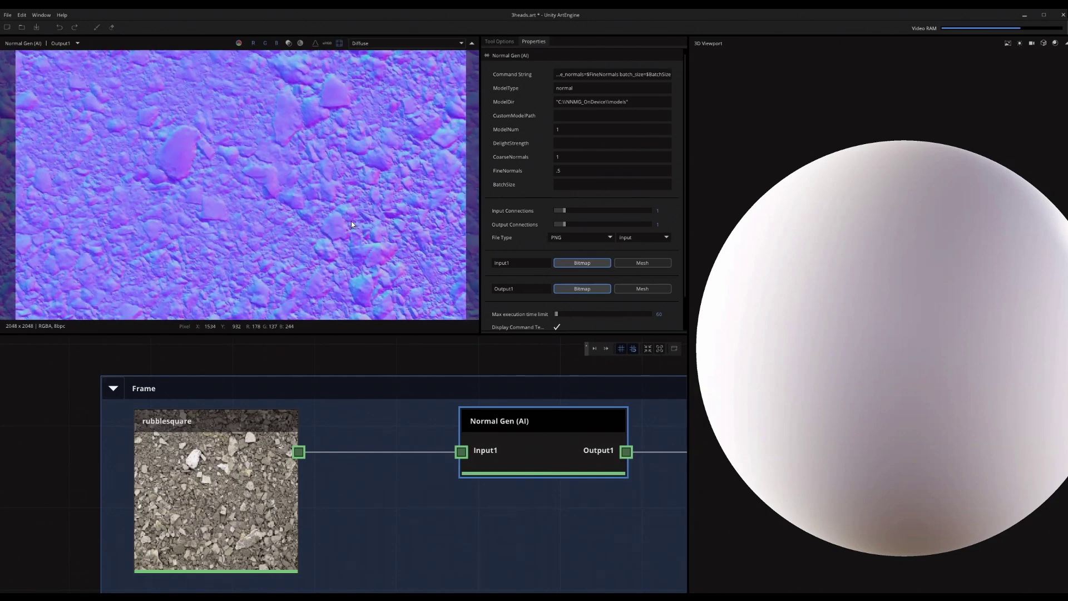
{"action": "middle_click_drag", "start_coordinate": [351, 221], "coordinate": [349, 250]}
Compare the rubble's Normal Generation map with the Normal Gen (AI) output by showing each in the 2D Viewer
{"action": "middle_click_drag", "start_coordinate": [519, 361], "coordinate": [477, 557]}
{"action": "middle_click_drag", "start_coordinate": [497, 398], "coordinate": [423, 489]}
{"action": "left_click_drag", "start_coordinate": [425, 392], "coordinate": [325, 195]}
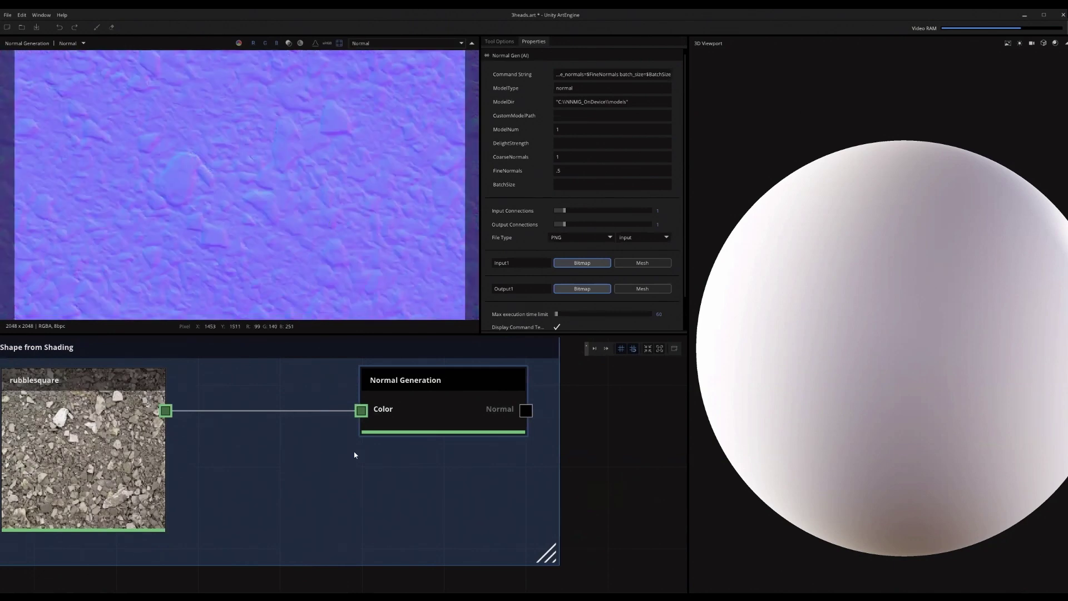
{"action": "middle_click_drag", "start_coordinate": [394, 406], "coordinate": [419, 296]}
{"action": "middle_click_drag", "start_coordinate": [413, 458], "coordinate": [440, 401]}
{"action": "middle_click_drag", "start_coordinate": [508, 428], "coordinate": [525, 327]}
{"action": "left_click_drag", "start_coordinate": [490, 438], "coordinate": [367, 273]}
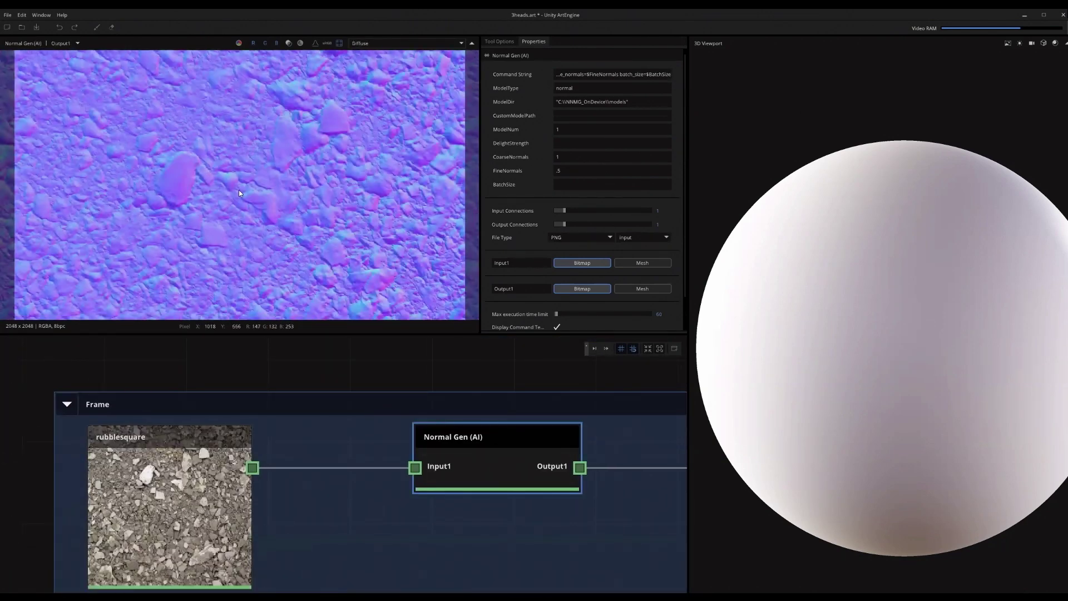
Examine the rubble's AI-generated normal map and its tiling alongside the Normal Gen (AI) node chain
{"action": "middle_click_drag", "start_coordinate": [259, 184], "coordinate": [275, 174]}
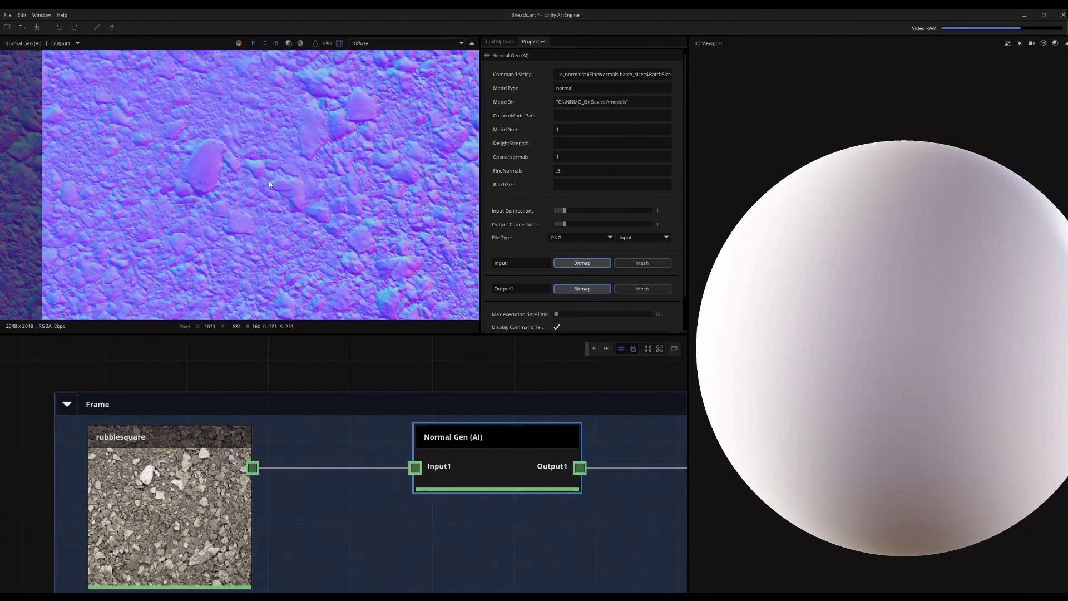
{"action": "scroll", "coordinate": [269, 182], "scroll_direction": "down", "scroll_amount": 3}
{"action": "middle_click_drag", "start_coordinate": [434, 467], "coordinate": [391, 437]}
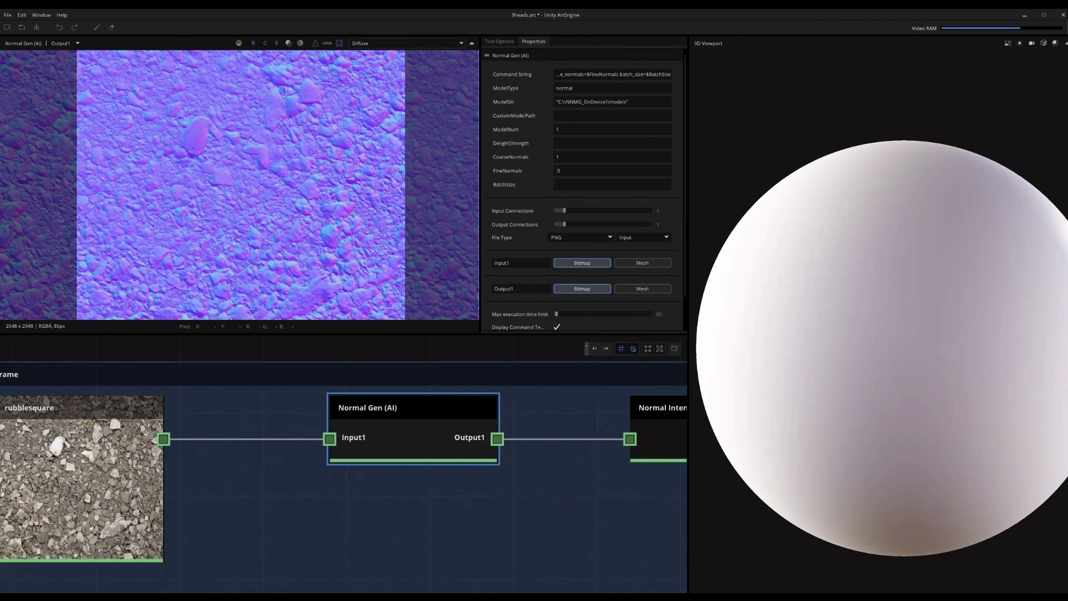
{"action": "key", "text": "f"}
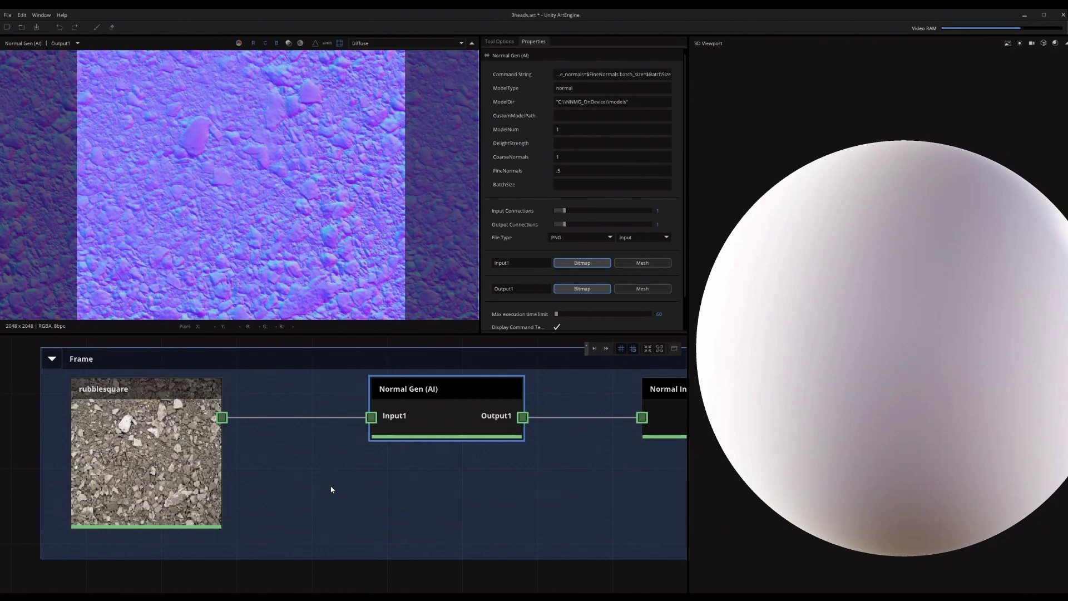
{"action": "scroll", "coordinate": [384, 470], "scroll_direction": "up", "scroll_amount": 1}
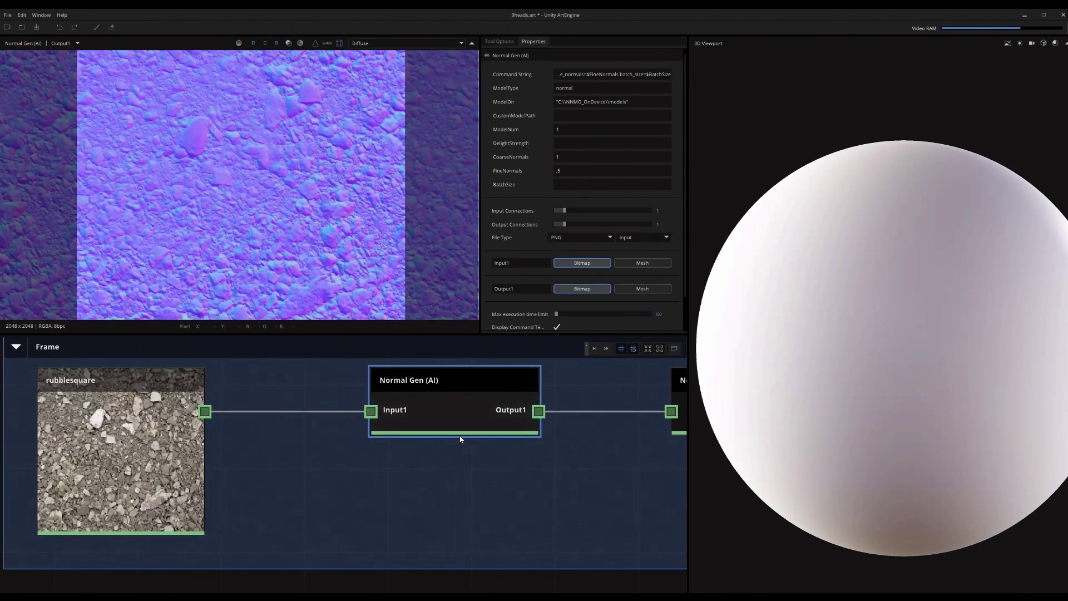
{"action": "scroll", "coordinate": [270, 187], "scroll_direction": "down", "scroll_amount": 3}
{"action": "scroll", "coordinate": [278, 166], "scroll_direction": "up", "scroll_amount": 4}
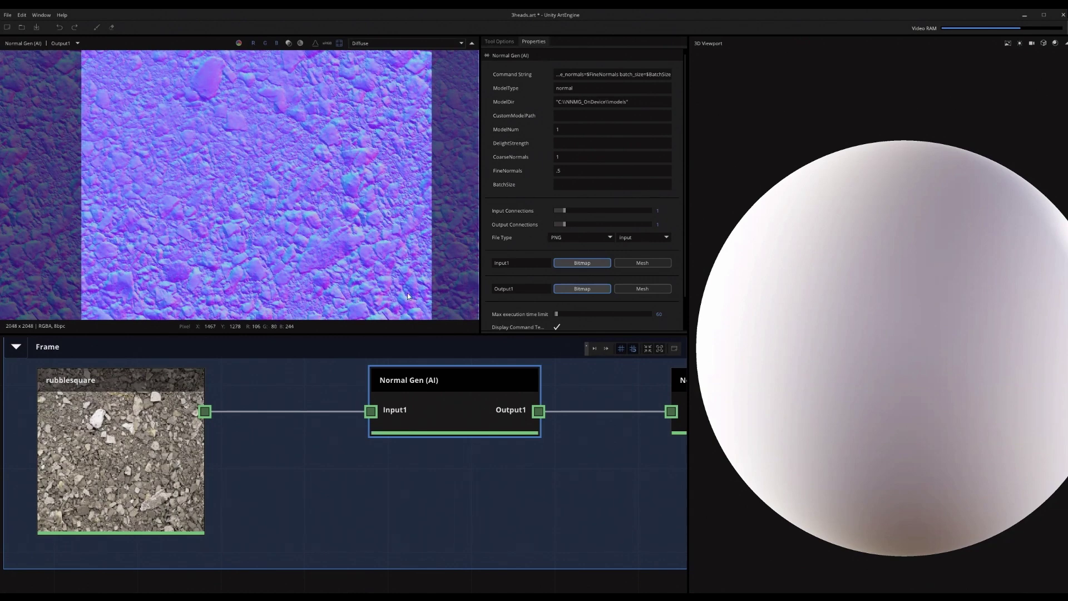
Show the brick-and-plaster wall photo from the next AI normal frame in the 2D Viewer and examine it whole
{"action": "middle_click_drag", "start_coordinate": [309, 514], "coordinate": [322, 493]}
{"action": "middle_click_drag", "start_coordinate": [351, 587], "coordinate": [391, 389]}
{"action": "middle_click_drag", "start_coordinate": [325, 495], "coordinate": [430, 436]}
{"action": "left_click_drag", "start_coordinate": [261, 400], "coordinate": [258, 239]}
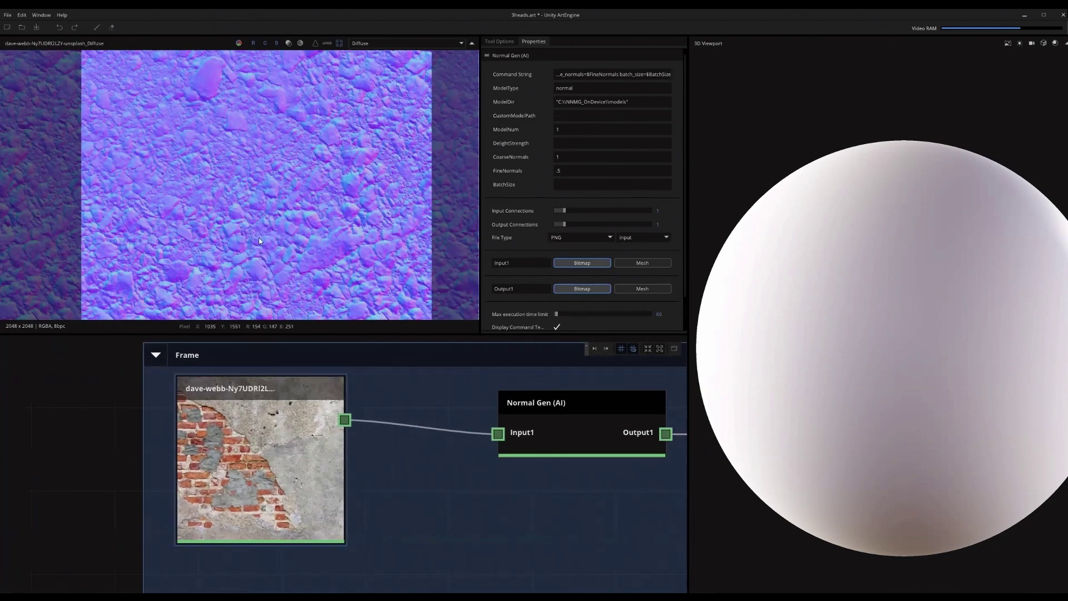
{"action": "scroll", "coordinate": [311, 220], "scroll_direction": "down", "scroll_amount": 2}
{"action": "middle_click_drag", "start_coordinate": [315, 215], "coordinate": [378, 202]}
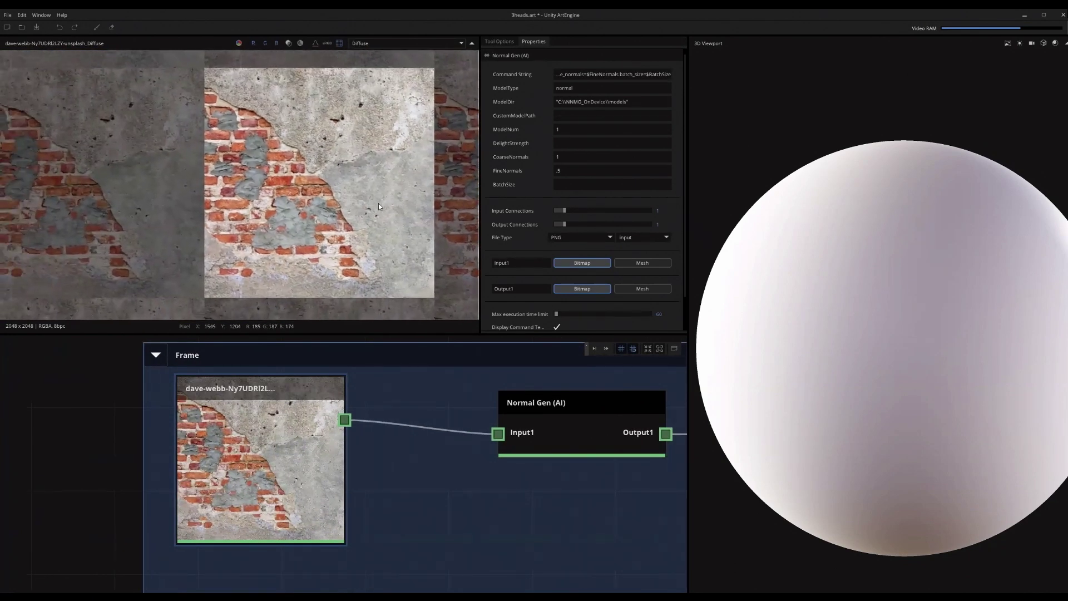
{"action": "scroll", "coordinate": [378, 202], "scroll_direction": "up", "scroll_amount": 1}
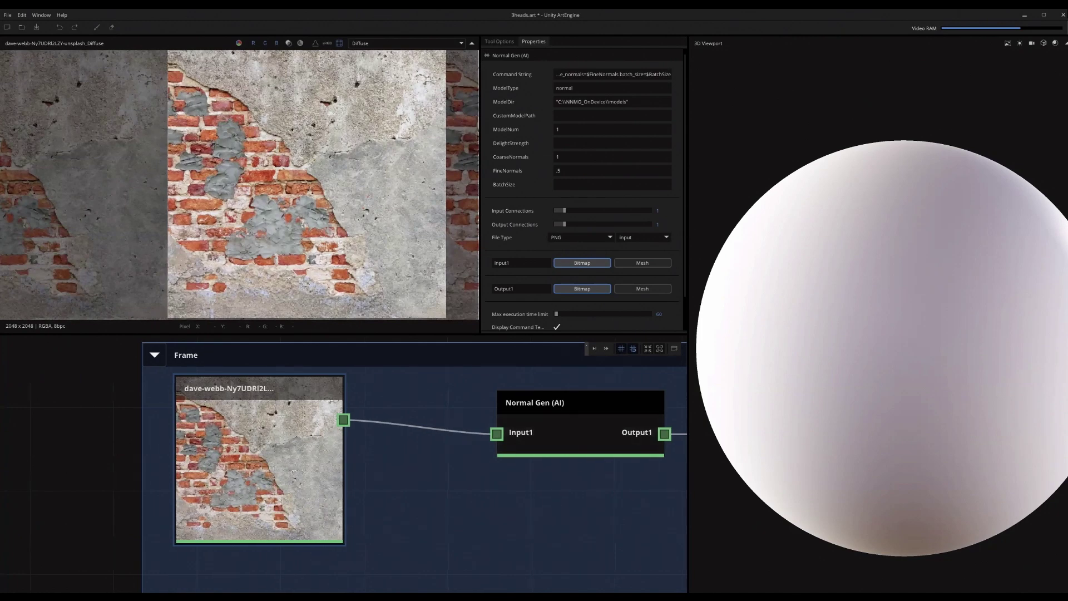
Show the brick-and-plaster wall's Normal Intensity output in the 2D Viewer and inspect its surface detail
{"action": "middle_click_drag", "start_coordinate": [667, 422], "coordinate": [309, 457]}
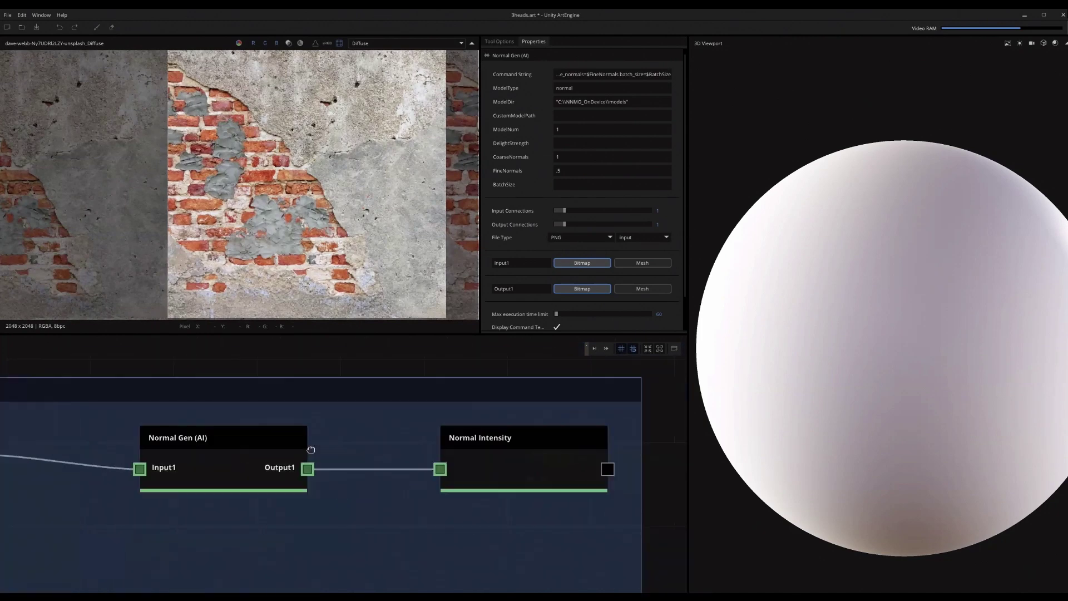
{"action": "left_click", "coordinate": [556, 473]}
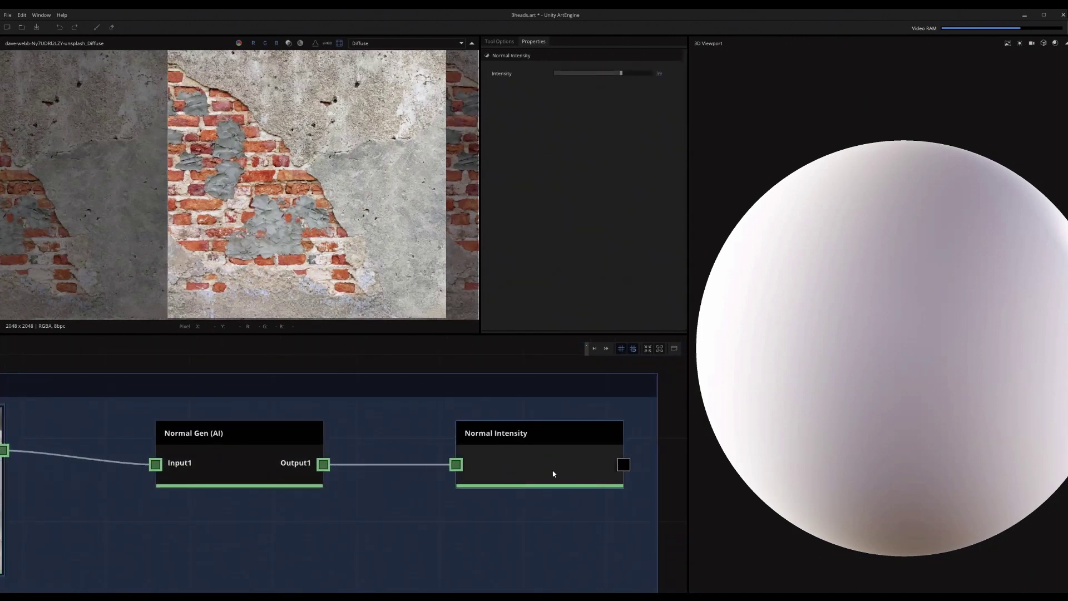
{"action": "left_click_drag", "start_coordinate": [547, 474], "coordinate": [387, 250]}
{"action": "scroll", "coordinate": [279, 127], "scroll_direction": "up", "scroll_amount": 3}
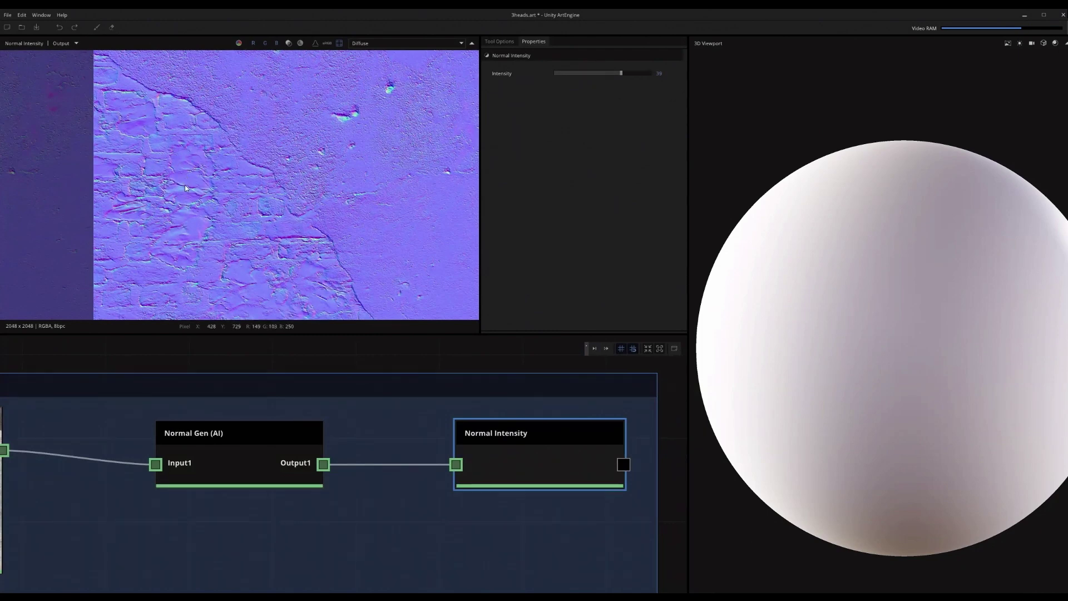
View the wood_planks_old photo and its Normal Intensity output in the 2D Viewer, inspecting the plank gaps
{"action": "scroll", "coordinate": [331, 526], "scroll_direction": "down", "scroll_amount": 3}
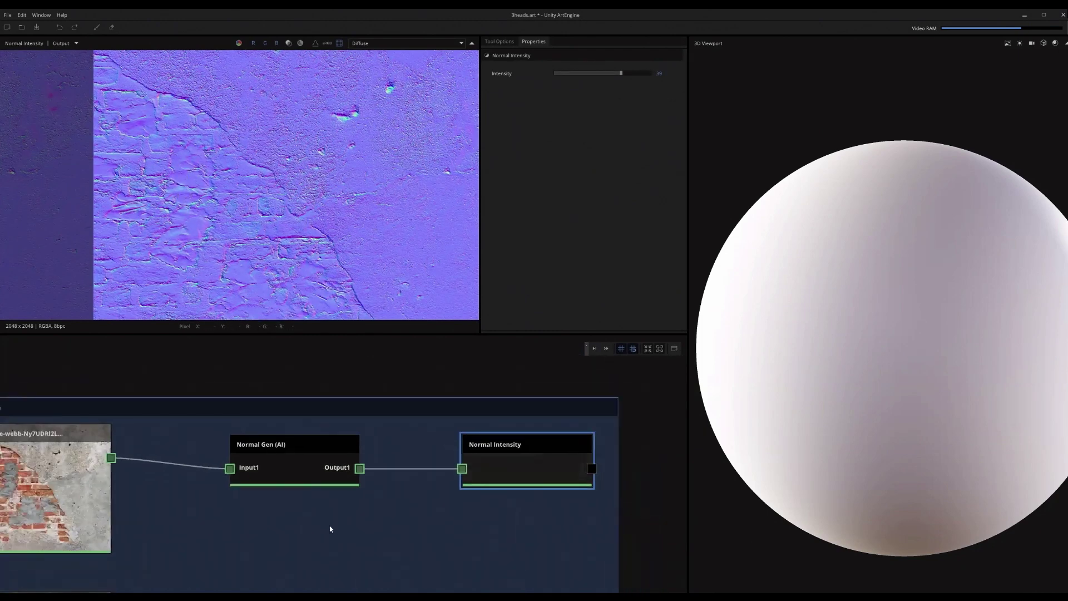
{"action": "left_click", "coordinate": [308, 436]}
{"action": "middle_click_drag", "start_coordinate": [326, 222], "coordinate": [342, 150]}
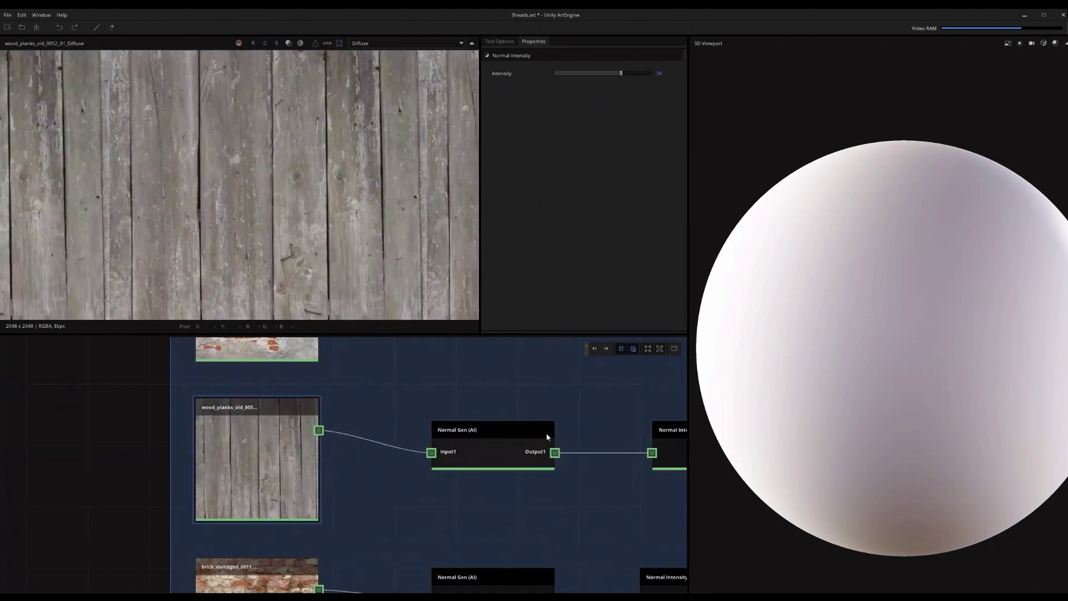
{"action": "middle_click_drag", "start_coordinate": [545, 434], "coordinate": [356, 439]}
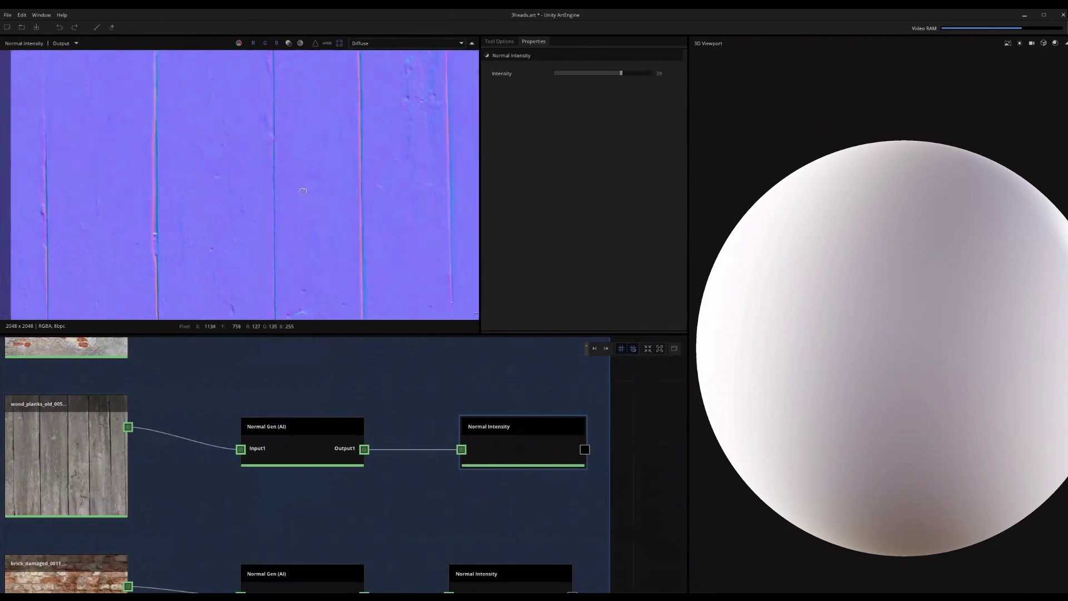
{"action": "middle_click_drag", "start_coordinate": [419, 131], "coordinate": [336, 134]}
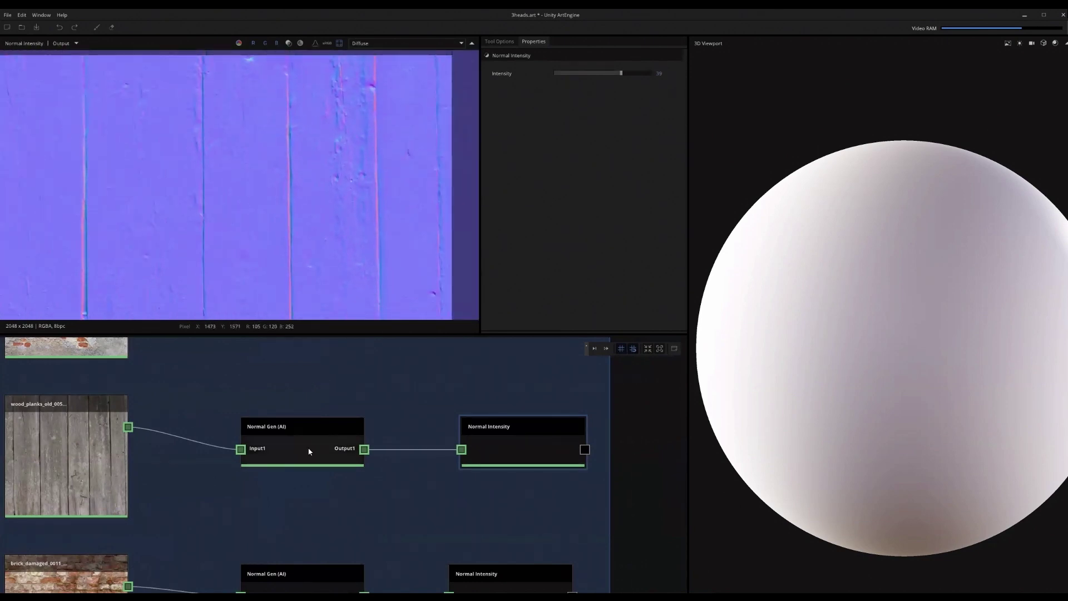
View the brick_damaged photo and its Normal Intensity output in the 2D Viewer and examine the brick relief
{"action": "scroll", "coordinate": [310, 451], "scroll_direction": "down", "scroll_amount": 2}
{"action": "middle_click_drag", "start_coordinate": [309, 452], "coordinate": [364, 410]}
{"action": "left_click", "coordinate": [189, 455]}
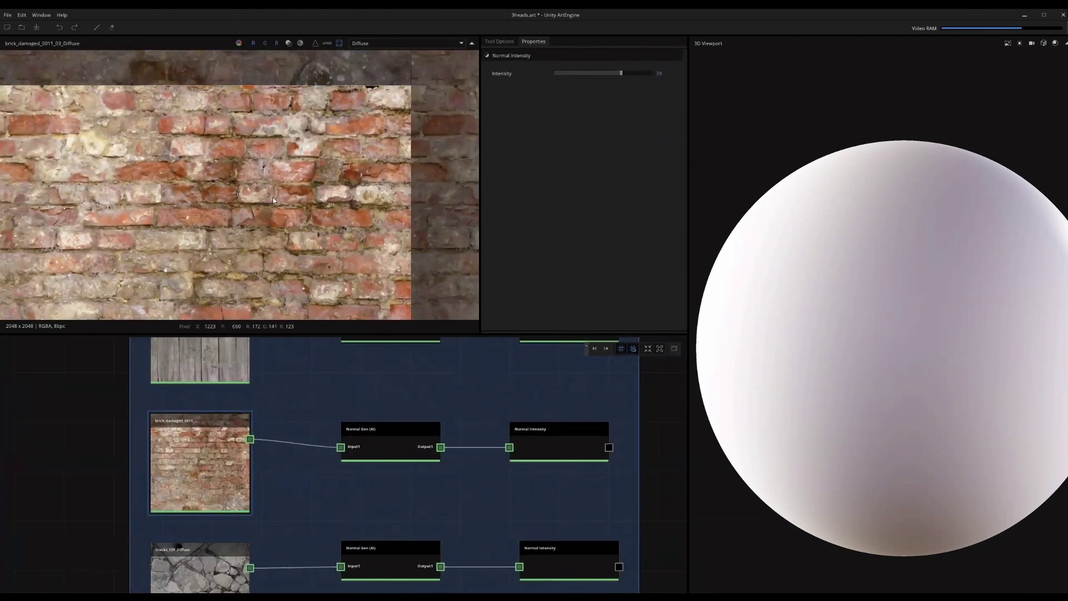
{"action": "scroll", "coordinate": [249, 219], "scroll_direction": "down", "scroll_amount": 2}
{"action": "left_click_drag", "start_coordinate": [556, 442], "coordinate": [319, 175]}
{"action": "scroll", "coordinate": [355, 202], "scroll_direction": "up", "scroll_amount": 2}
{"action": "scroll", "coordinate": [179, 131], "scroll_direction": "down", "scroll_amount": 2}
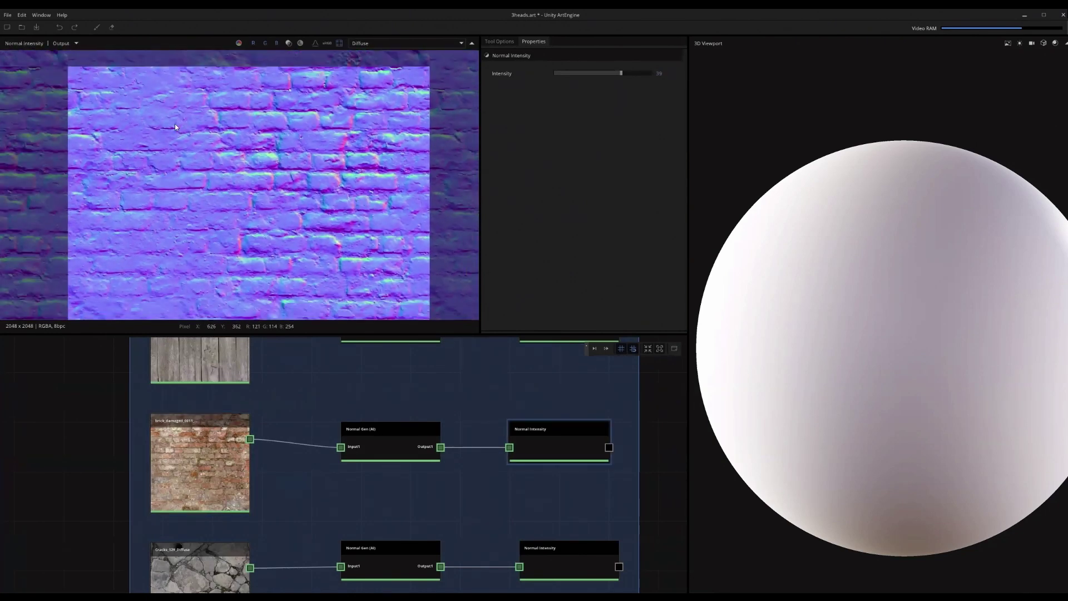
{"action": "middle_click_drag", "start_coordinate": [332, 218], "coordinate": [345, 197]}
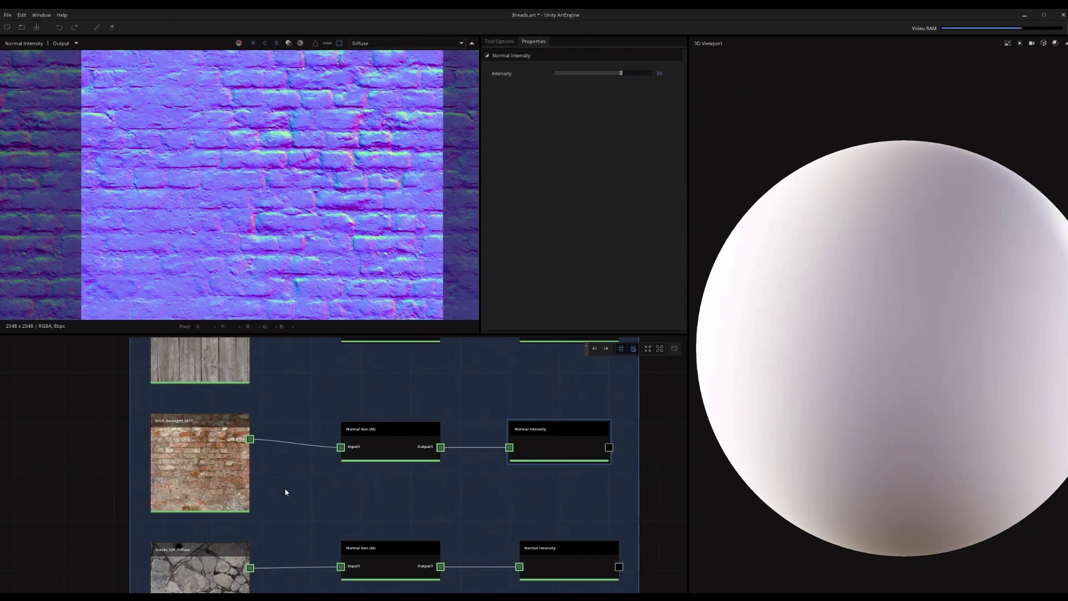
View the Cracks_129_Diffuse stone photo and its Normal Intensity output in the 2D Viewer, examining the cracks and the full tile
{"action": "middle_click_drag", "start_coordinate": [329, 424], "coordinate": [345, 333]}
{"action": "left_click", "coordinate": [222, 494]}
{"action": "scroll", "coordinate": [294, 222], "scroll_direction": "down", "scroll_amount": 1}
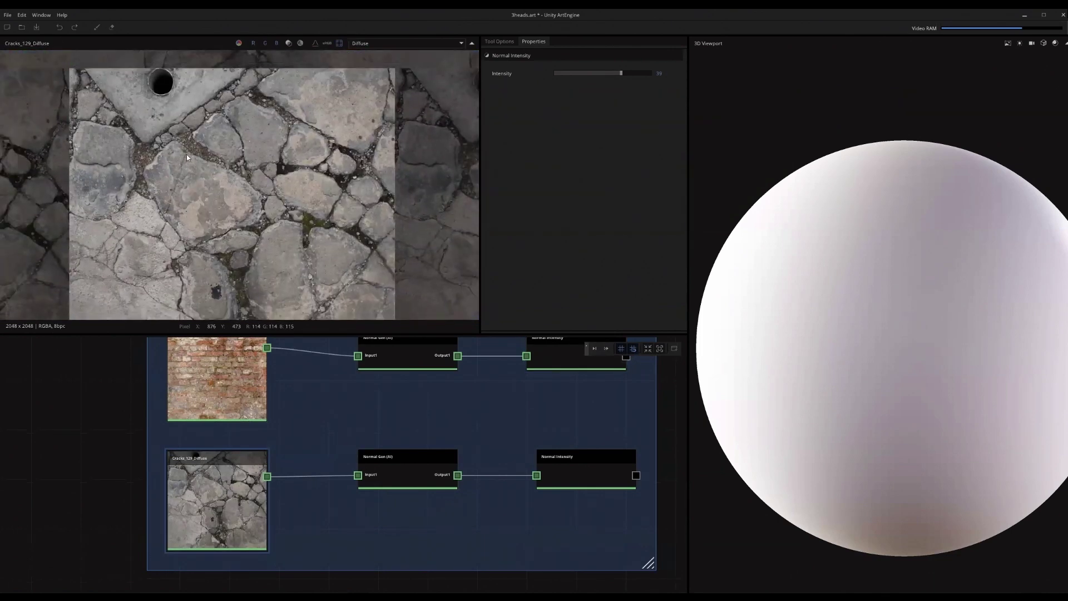
{"action": "left_click", "coordinate": [567, 469]}
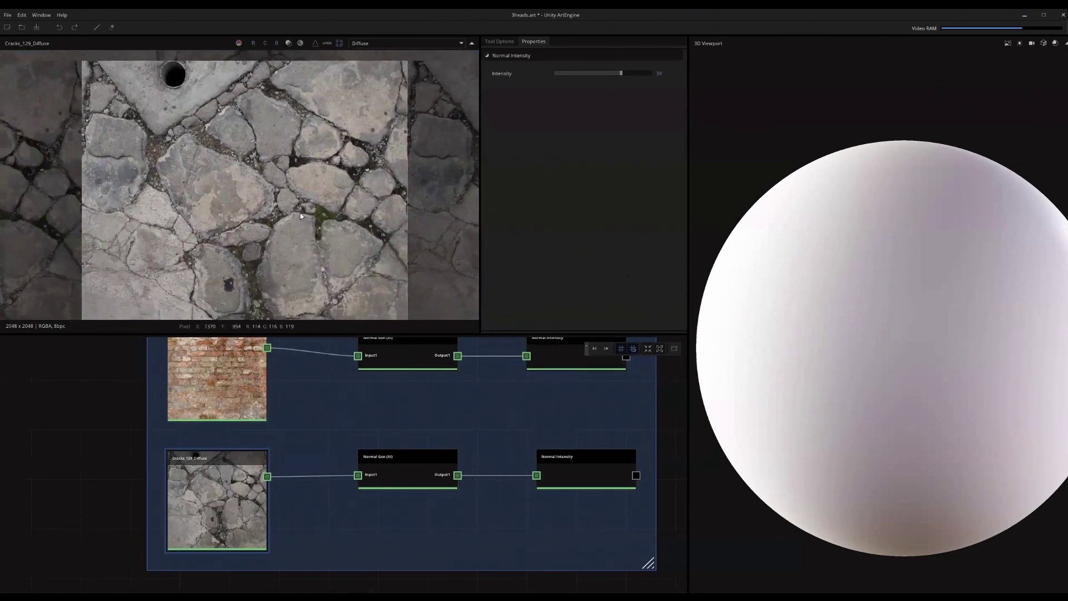
{"action": "scroll", "coordinate": [306, 139], "scroll_direction": "up", "scroll_amount": 2}
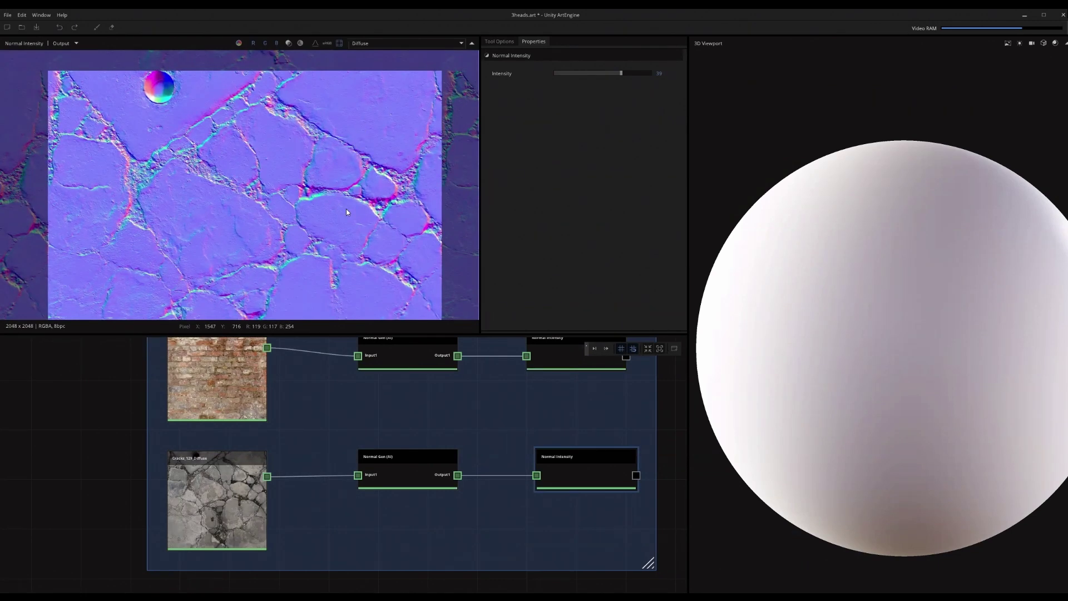
{"action": "middle_click_drag", "start_coordinate": [419, 422], "coordinate": [392, 402]}
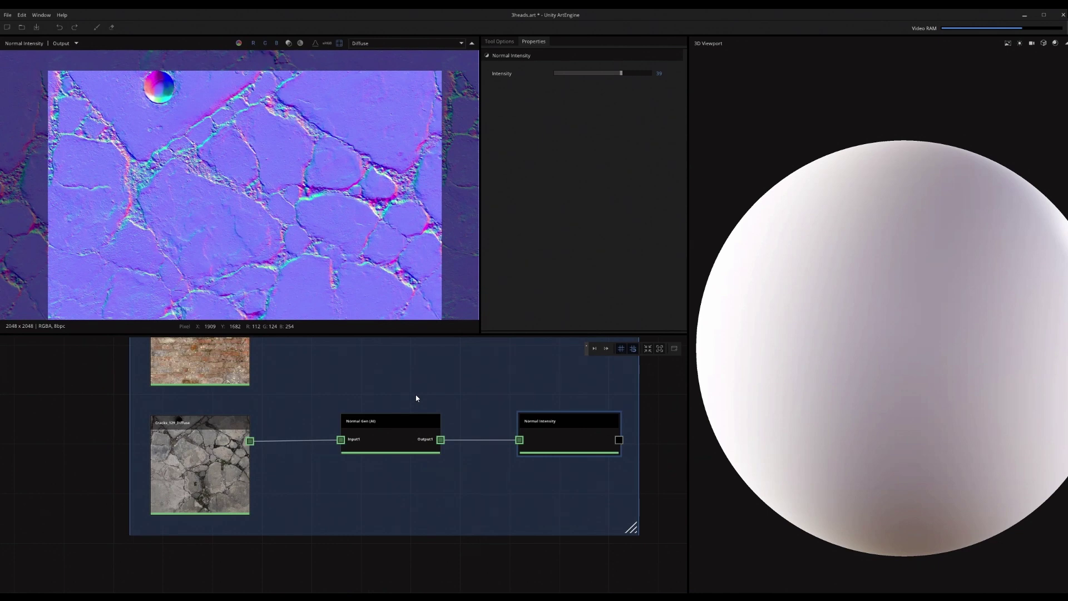
{"action": "scroll", "coordinate": [242, 155], "scroll_direction": "down", "scroll_amount": 3}
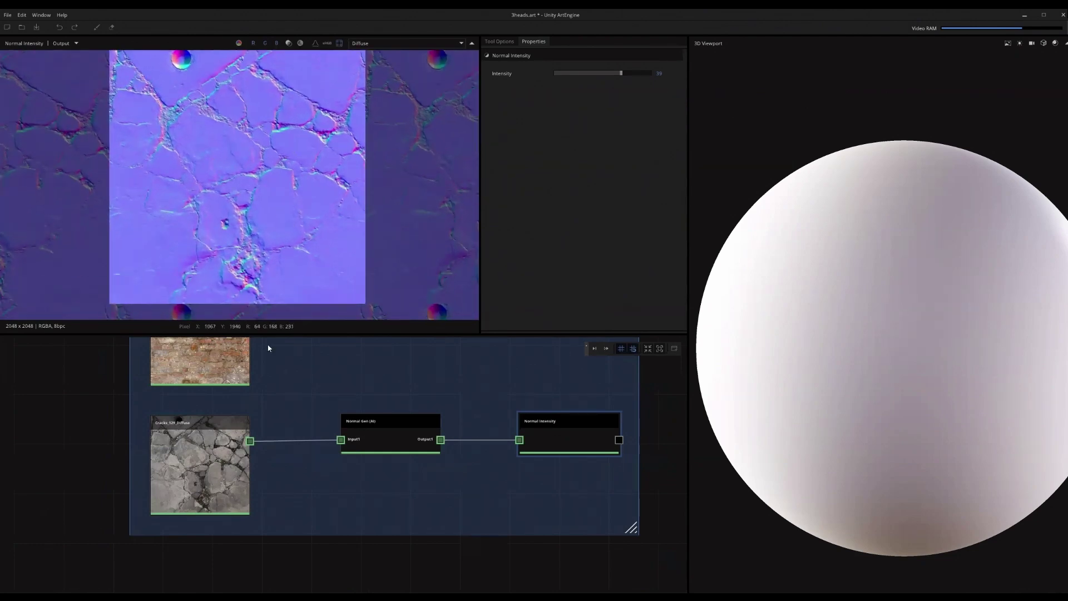
View the rubblesquare photo from the Delighting group in the 2D Viewer and examine the baked-in lighting across the stones
{"action": "scroll", "coordinate": [268, 349], "scroll_direction": "down", "scroll_amount": 5}
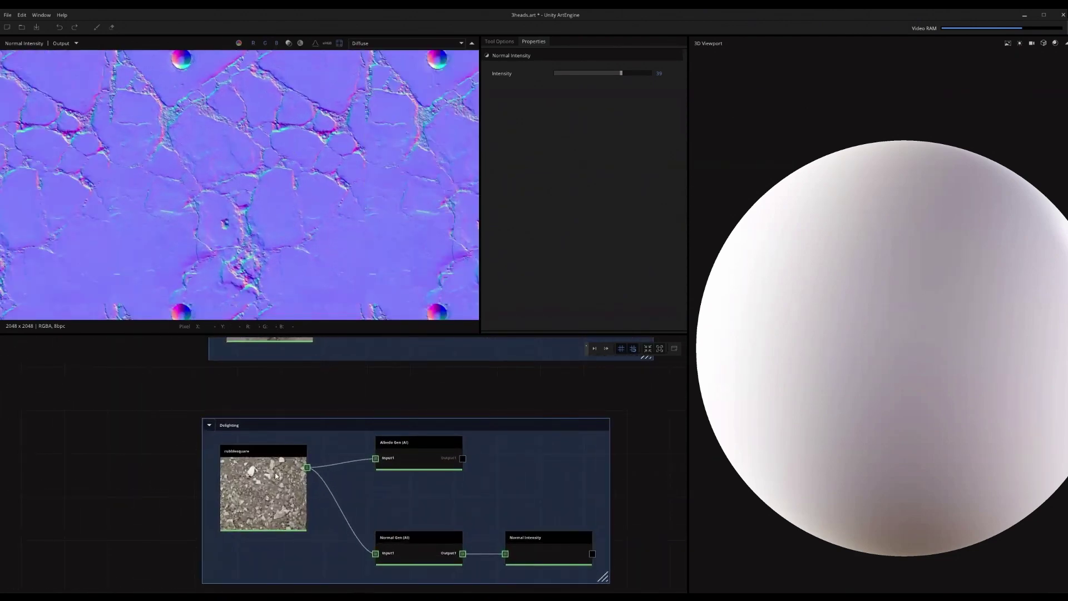
{"action": "left_click", "coordinate": [277, 475]}
{"action": "scroll", "coordinate": [394, 148], "scroll_direction": "up", "scroll_amount": 4}
{"action": "scroll", "coordinate": [395, 148], "scroll_direction": "down", "scroll_amount": 4}
{"action": "scroll", "coordinate": [413, 163], "scroll_direction": "up", "scroll_amount": 4}
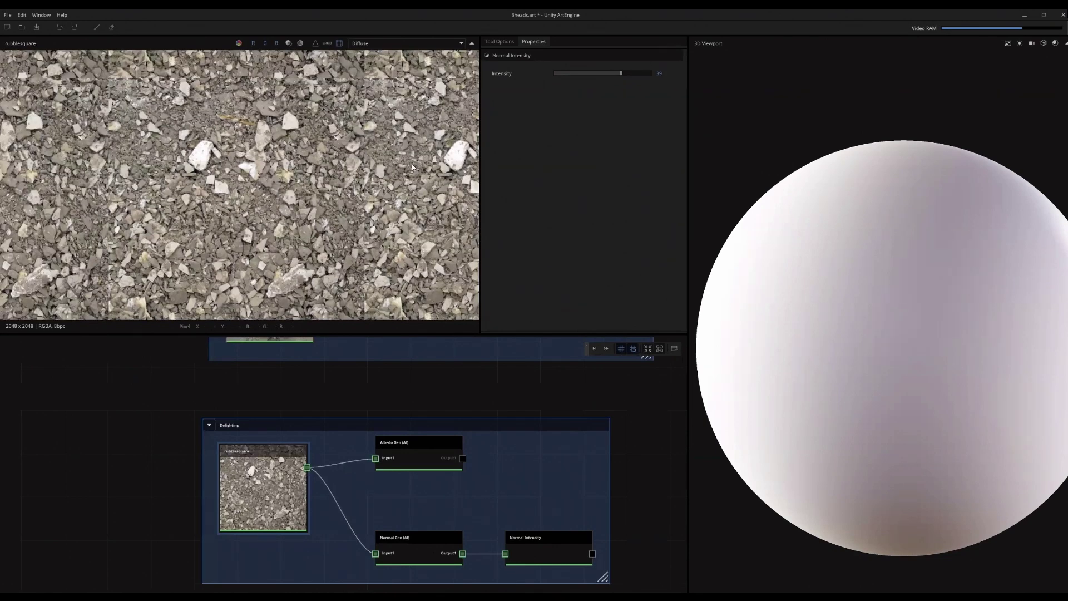
{"action": "scroll", "coordinate": [334, 222], "scroll_direction": "down", "scroll_amount": 4}
{"action": "scroll", "coordinate": [280, 269], "scroll_direction": "up", "scroll_amount": 5}
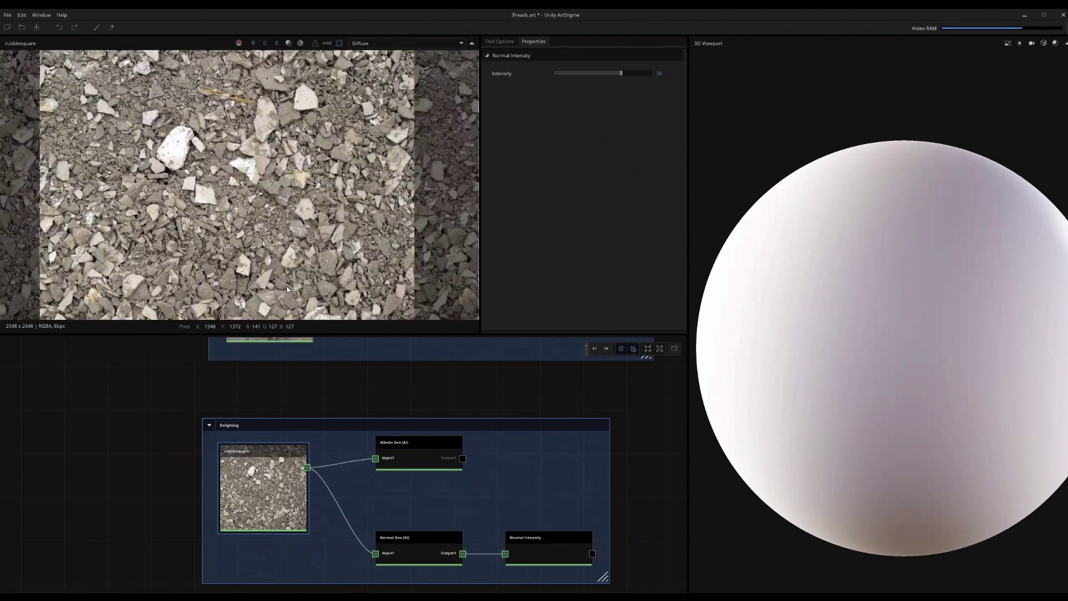
{"action": "middle_click_drag", "start_coordinate": [287, 289], "coordinate": [320, 292]}
{"action": "middle_click_drag", "start_coordinate": [394, 309], "coordinate": [314, 266]}
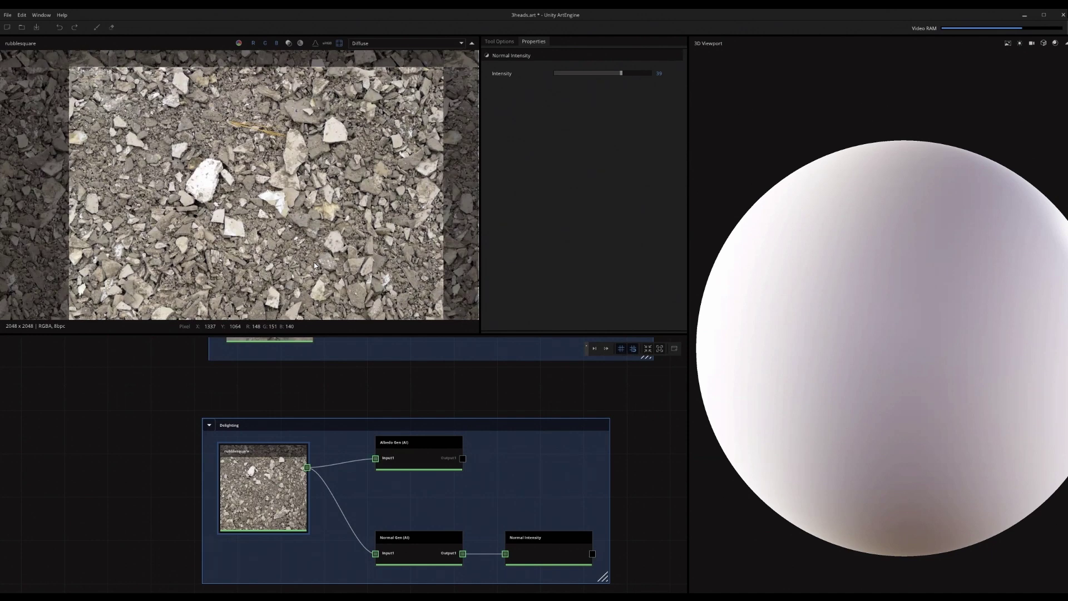
{"action": "scroll", "coordinate": [257, 162], "scroll_direction": "up", "scroll_amount": 2}
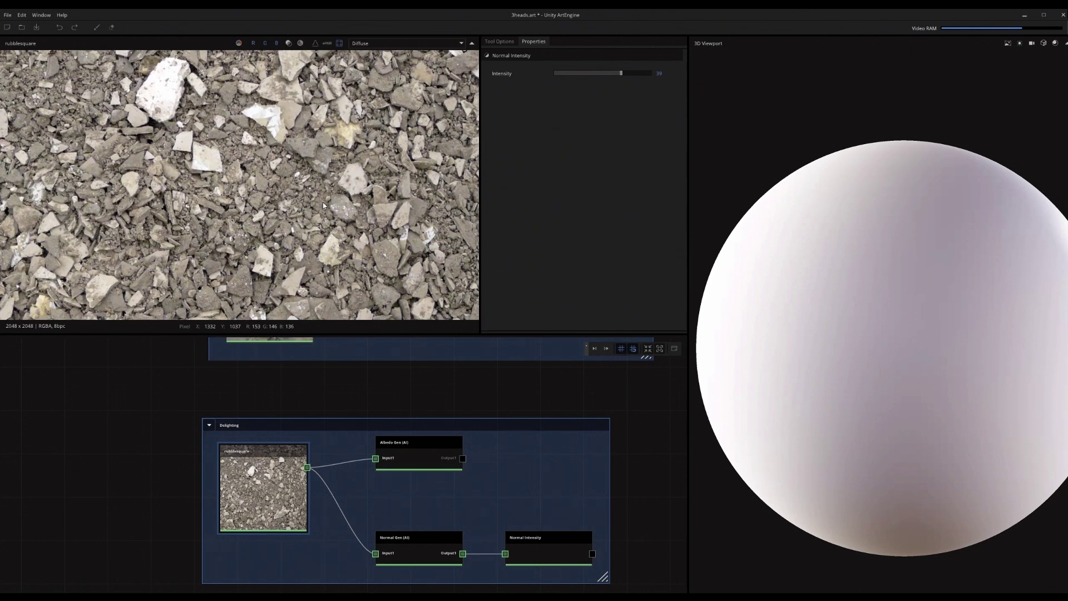
Show the rubble's Albedo Gen (AI) output in the 2D Viewer and inspect the delit stones
{"action": "double_click", "coordinate": [408, 454]}
{"action": "middle_click_drag", "start_coordinate": [314, 204], "coordinate": [311, 166]}
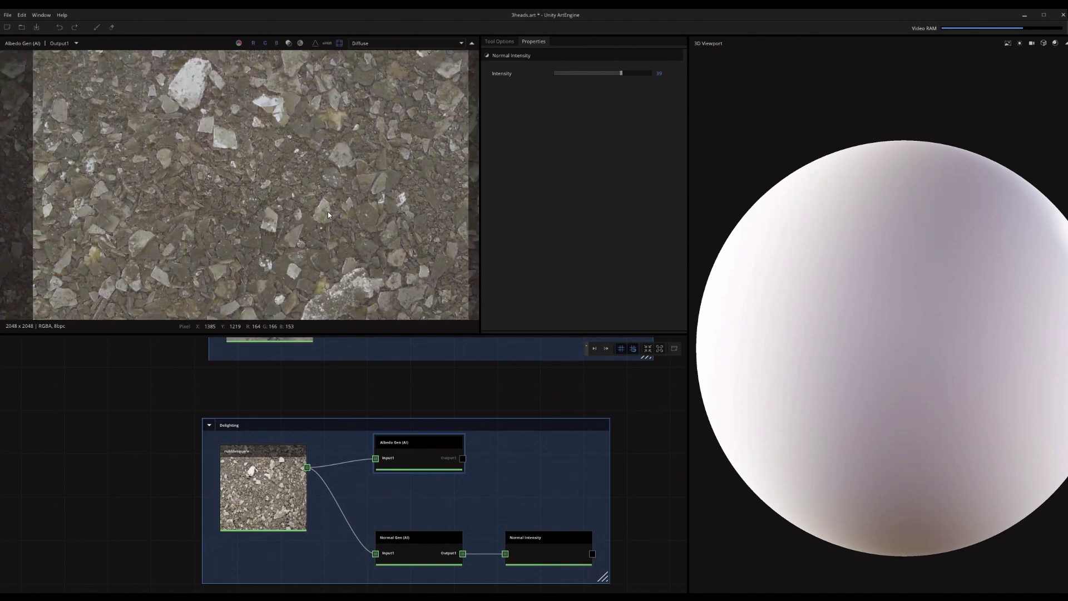
Compare the properties of the Normal Gen (AI) and Albedo Gen (AI) nodes in the Delighting group
{"action": "middle_click_drag", "start_coordinate": [421, 463], "coordinate": [379, 437]}
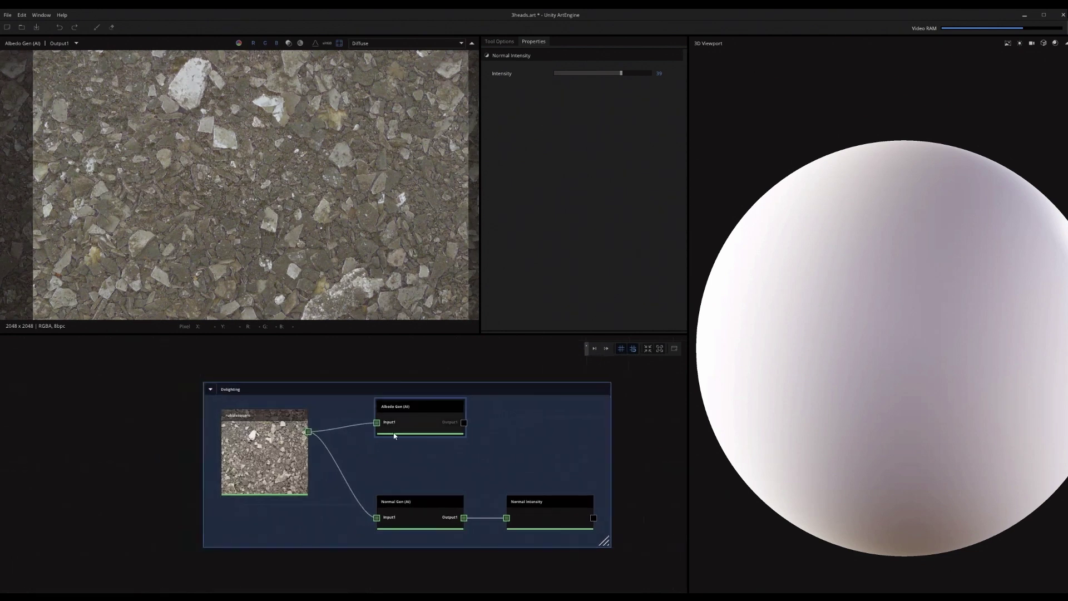
{"action": "scroll", "coordinate": [365, 451], "scroll_direction": "up", "scroll_amount": 2}
{"action": "left_click", "coordinate": [408, 567]}
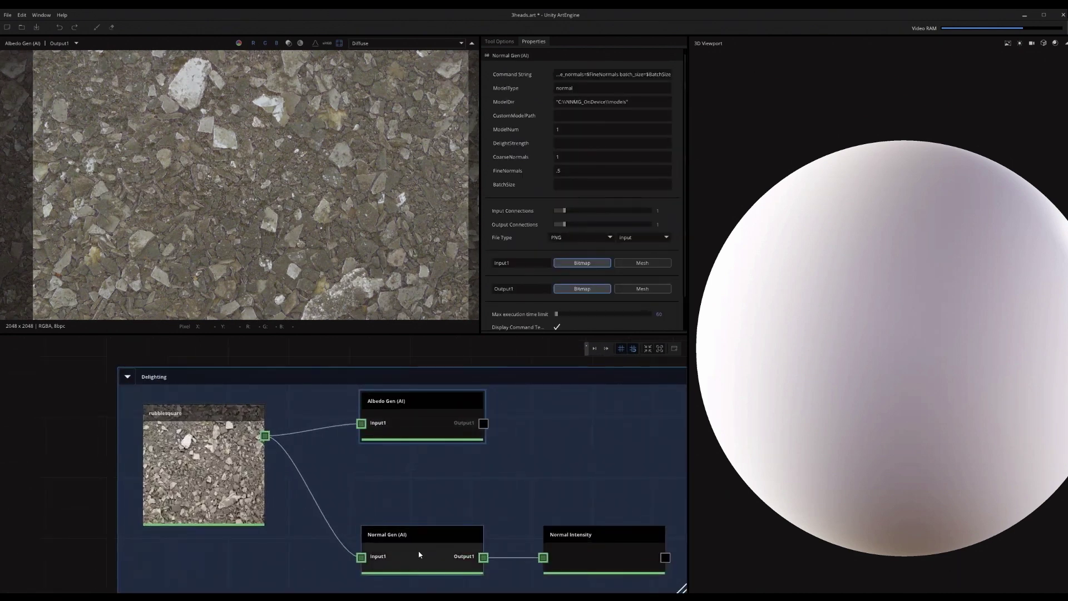
{"action": "middle_click_drag", "start_coordinate": [410, 559], "coordinate": [393, 547]}
{"action": "left_click", "coordinate": [418, 399]}
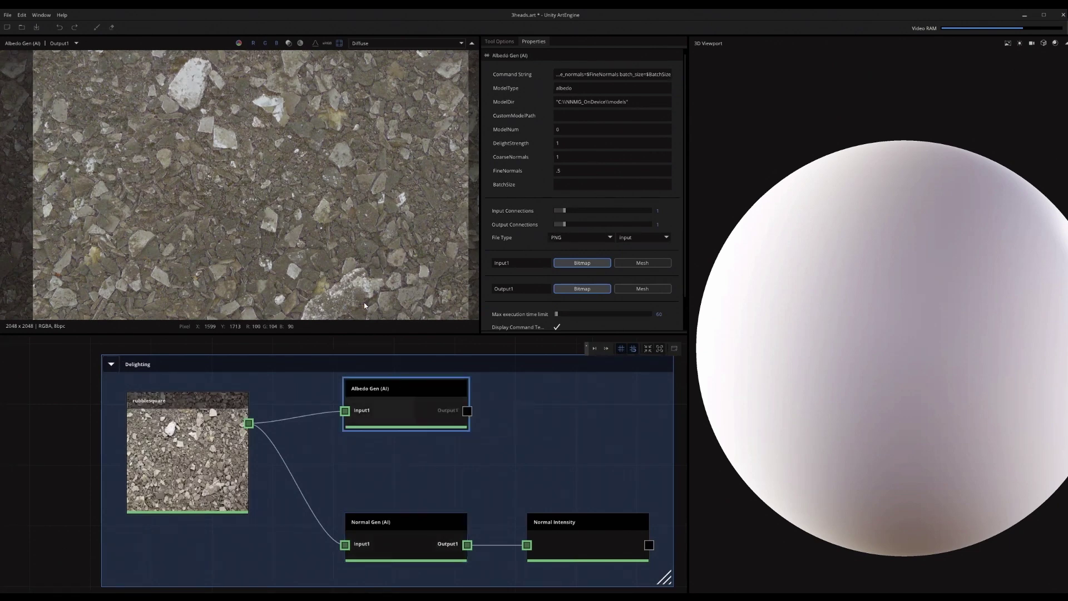
{"action": "scroll", "coordinate": [357, 422], "scroll_direction": "down", "scroll_amount": 2}
{"action": "scroll", "coordinate": [375, 453], "scroll_direction": "down", "scroll_amount": 2}
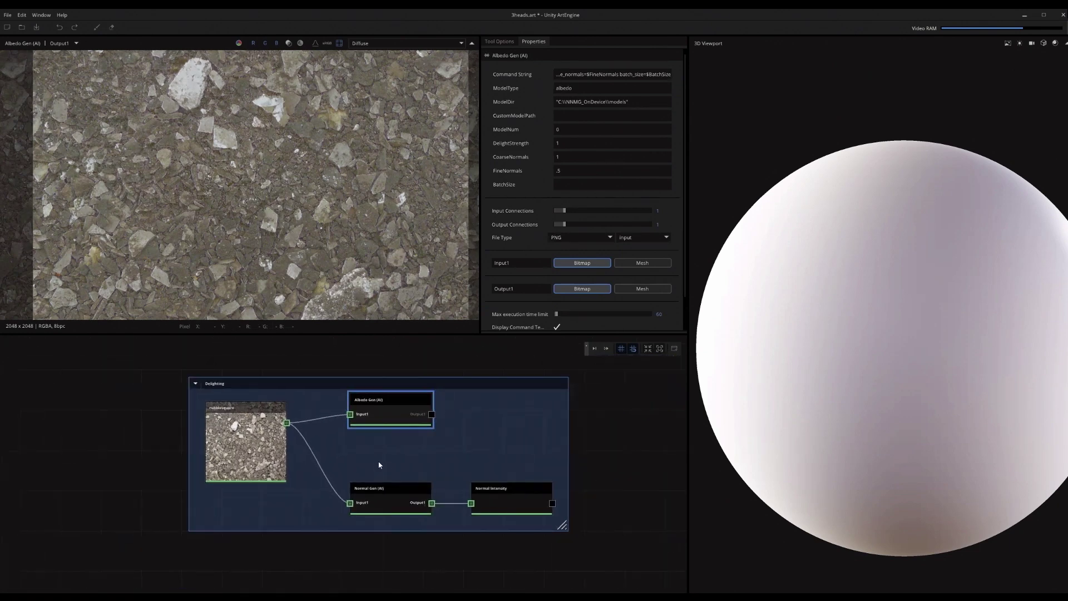
Switch to Unity to inspect the rubble floor beside the planks in the ruins scene and return to ArtEngine
{"action": "key", "text": "alt+Tab"}
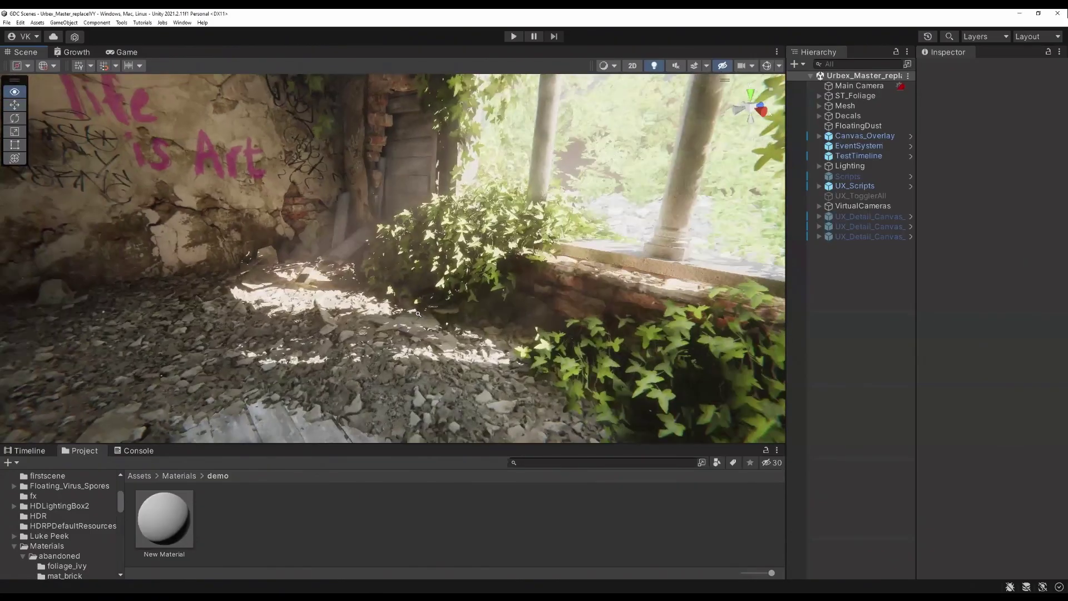
{"action": "left_click_drag", "start_coordinate": [419, 314], "coordinate": [718, 316], "text": "alt"}
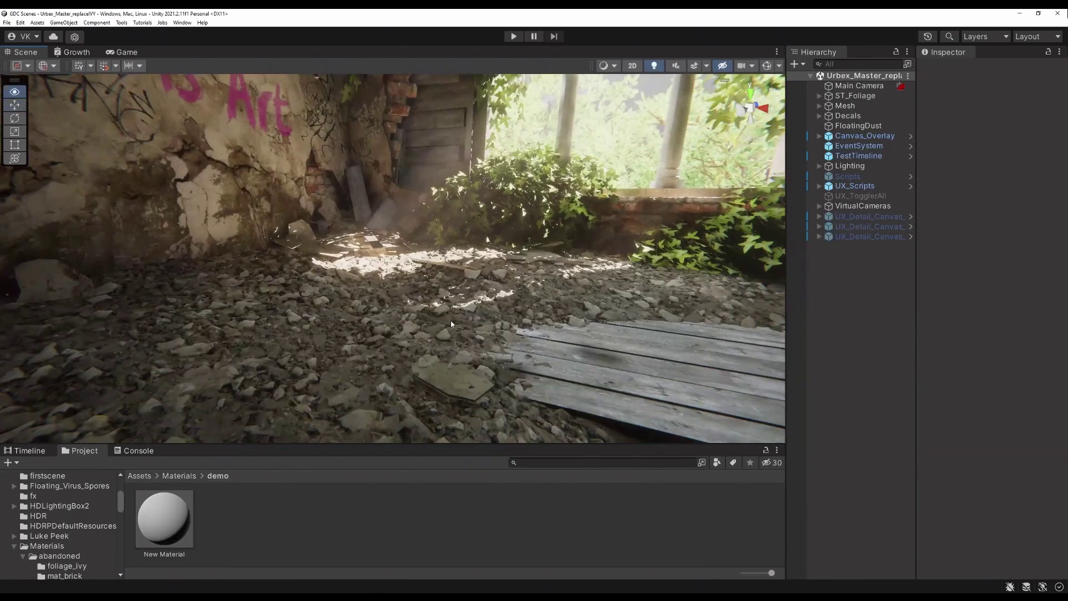
{"action": "key", "text": "alt+Tab"}
In the full rubble material graph, show the Albedo Gen (AI) output and the Normal Intensity output in the 2D Viewer
{"action": "scroll", "coordinate": [391, 420], "scroll_direction": "up", "scroll_amount": 3}
{"action": "middle_click_drag", "start_coordinate": [398, 470], "coordinate": [388, 408]}
{"action": "scroll", "coordinate": [376, 431], "scroll_direction": "down", "scroll_amount": 3}
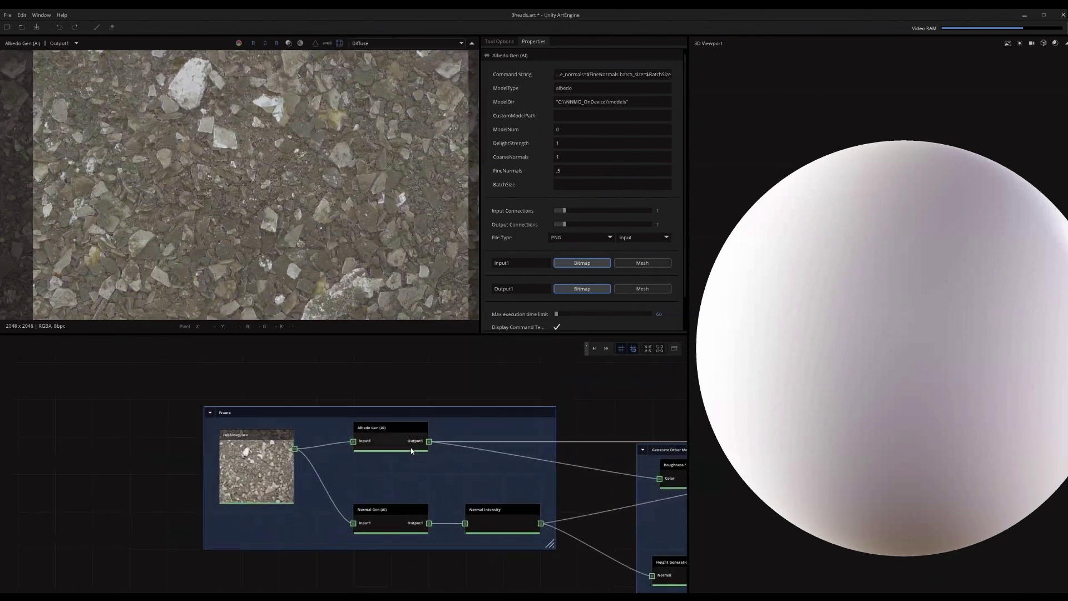
{"action": "scroll", "coordinate": [408, 486], "scroll_direction": "up", "scroll_amount": 2}
{"action": "scroll", "coordinate": [408, 487], "scroll_direction": "up", "scroll_amount": 2}
{"action": "scroll", "coordinate": [408, 487], "scroll_direction": "up", "scroll_amount": 1}
{"action": "middle_click_drag", "start_coordinate": [403, 467], "coordinate": [400, 458]}
{"action": "left_click_drag", "start_coordinate": [389, 418], "coordinate": [364, 253]}
{"action": "middle_click_drag", "start_coordinate": [402, 462], "coordinate": [401, 424]}
{"action": "left_click_drag", "start_coordinate": [552, 503], "coordinate": [323, 217]}
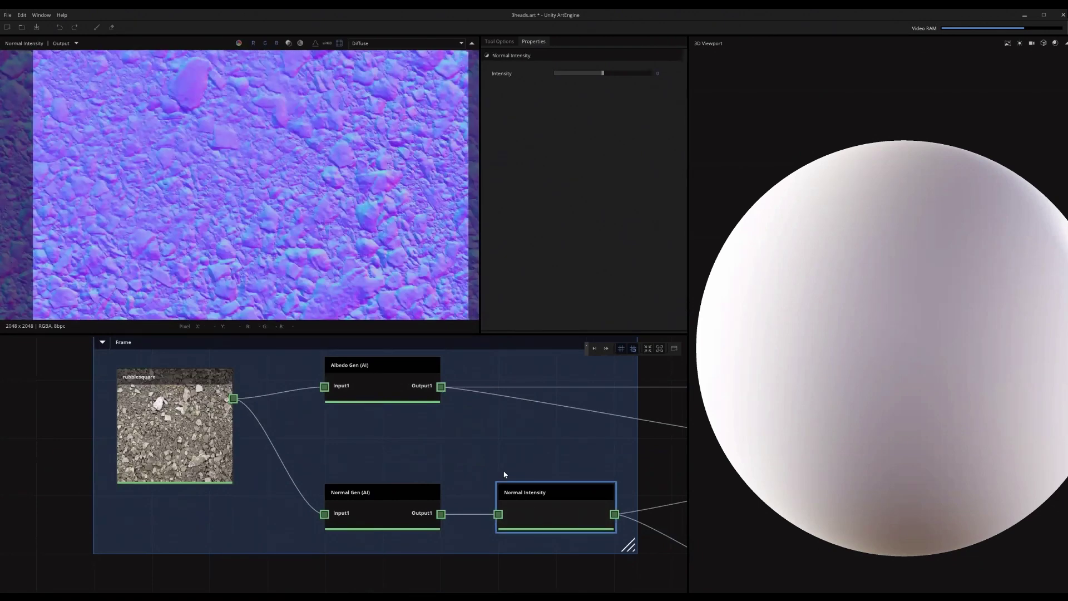
Show the Roughness / Gloss Generation output from the Generate Other Maps group in the 2D Viewer
{"action": "middle_click_drag", "start_coordinate": [639, 449], "coordinate": [272, 422]}
{"action": "scroll", "coordinate": [379, 439], "scroll_direction": "down", "scroll_amount": 2}
{"action": "middle_click_drag", "start_coordinate": [404, 444], "coordinate": [326, 432]}
{"action": "scroll", "coordinate": [326, 432], "scroll_direction": "up", "scroll_amount": 1}
{"action": "left_click_drag", "start_coordinate": [338, 409], "coordinate": [288, 216]}
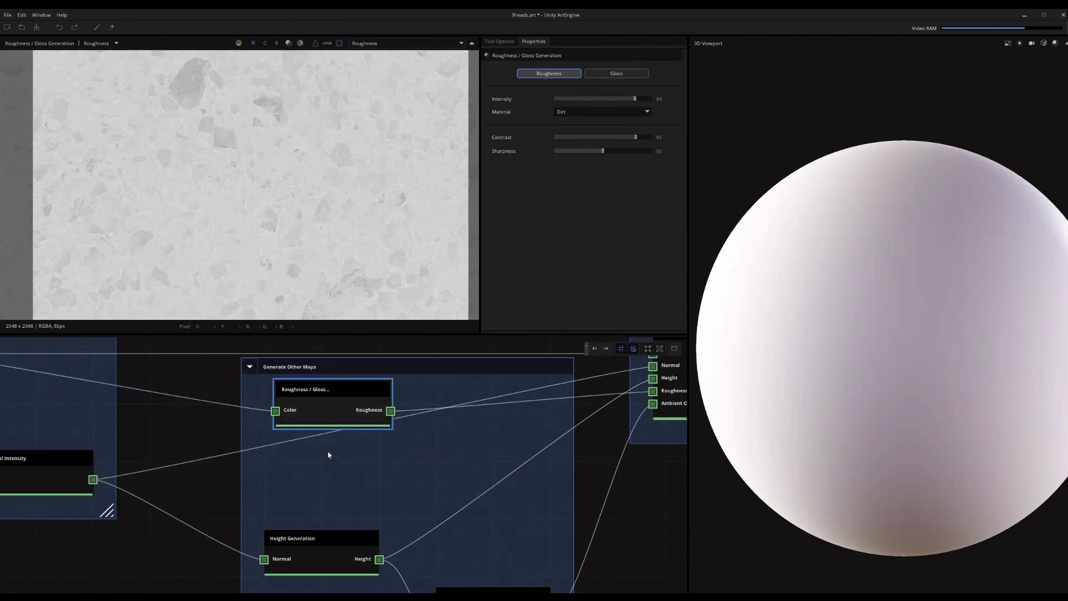
{"action": "middle_click_drag", "start_coordinate": [369, 501], "coordinate": [505, 491]}
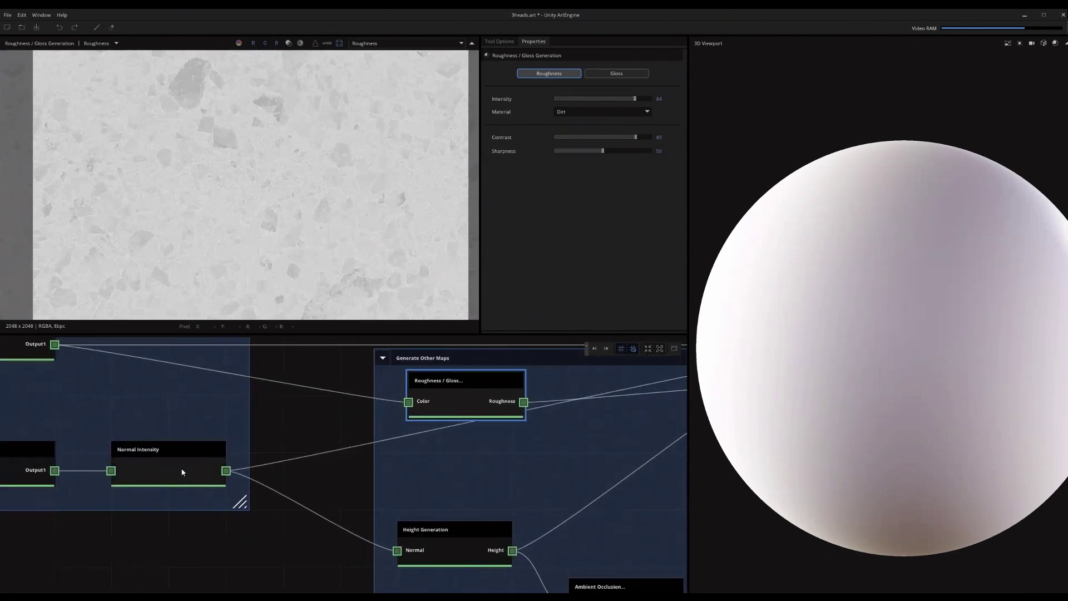
Show the Height Generation output derived from the rubble normal map in the 2D Viewer and inspect its relief
{"action": "left_click", "coordinate": [198, 485]}
{"action": "scroll", "coordinate": [459, 545], "scroll_direction": "up", "scroll_amount": 1}
{"action": "middle_click_drag", "start_coordinate": [461, 545], "coordinate": [435, 513]}
{"action": "left_click", "coordinate": [435, 512]}
{"action": "scroll", "coordinate": [432, 508], "scroll_direction": "up", "scroll_amount": 1}
{"action": "left_click_drag", "start_coordinate": [431, 508], "coordinate": [215, 143]}
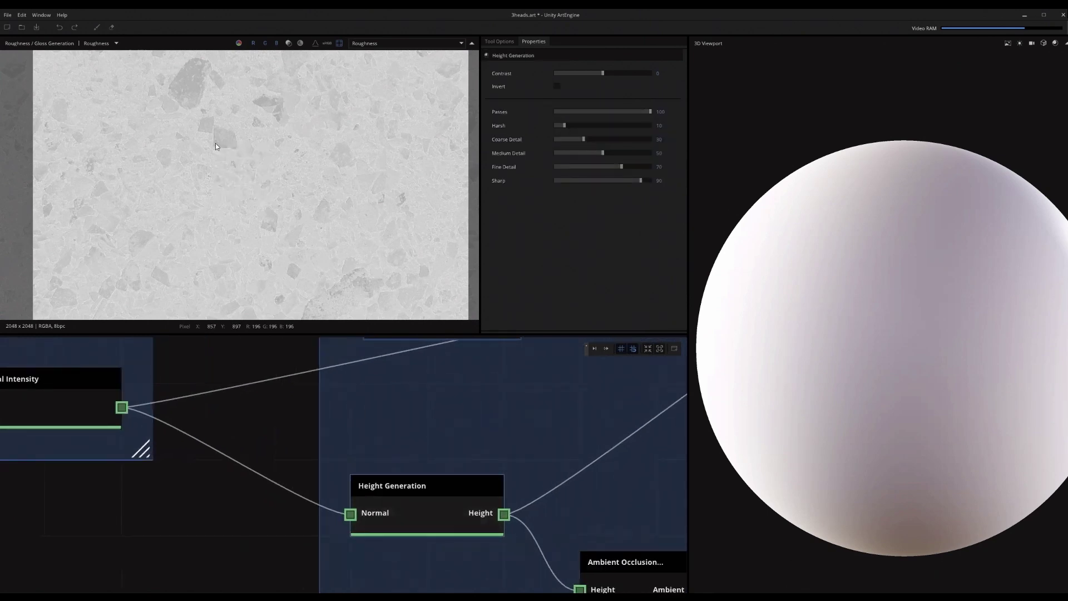
{"action": "scroll", "coordinate": [353, 178], "scroll_direction": "down", "scroll_amount": 1}
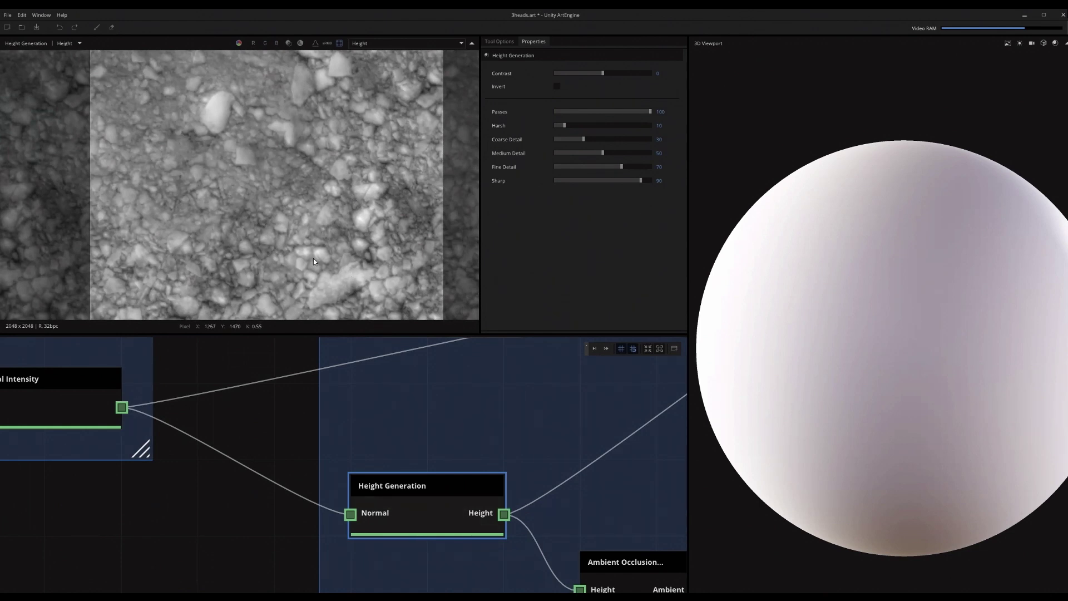
Switch to Unity and look around the rubble floor to examine its height relief
{"action": "key", "text": "alt+Tab"}
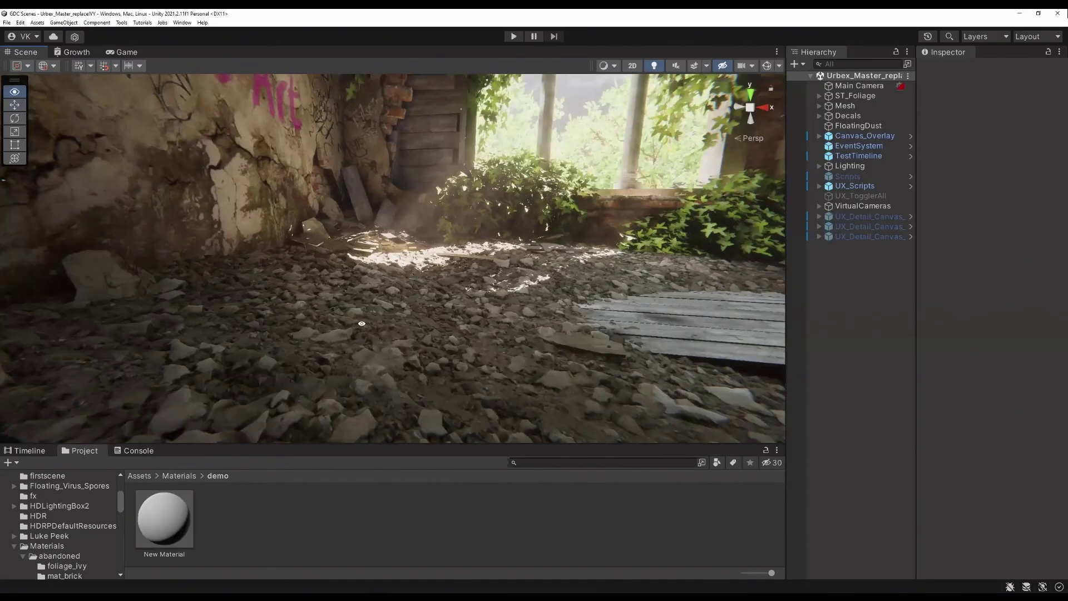
{"action": "right_click_drag", "start_coordinate": [362, 323], "coordinate": [583, 306]}
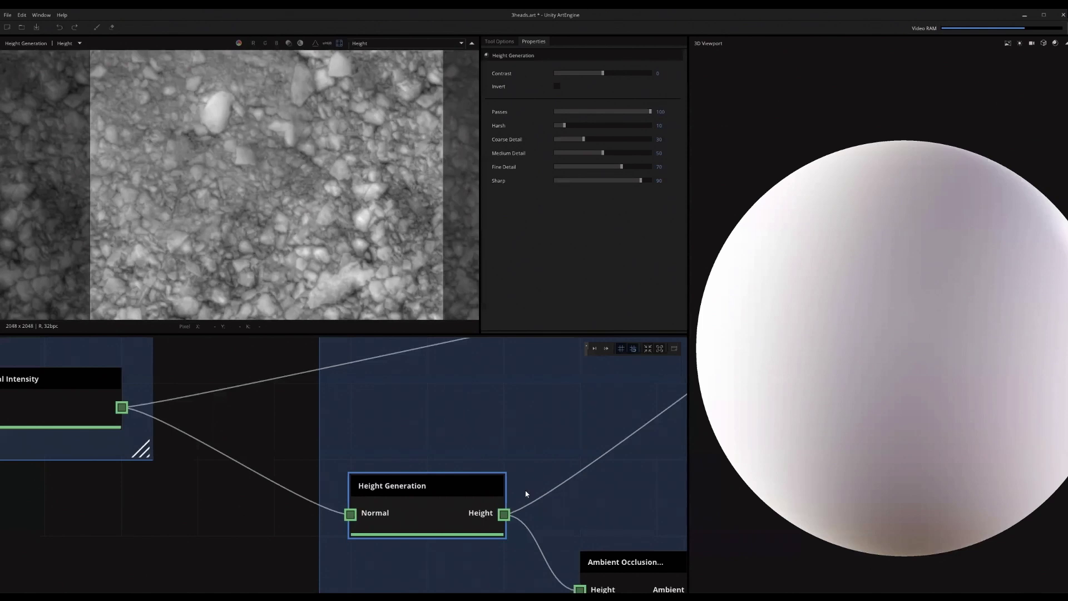
In ArtEngine, show the rubble's Ambient Occlusion Generation output in the 2D Viewer and inspect it up close
{"action": "middle_click_drag", "start_coordinate": [489, 448], "coordinate": [296, 346]}
{"action": "left_click", "coordinate": [434, 465]}
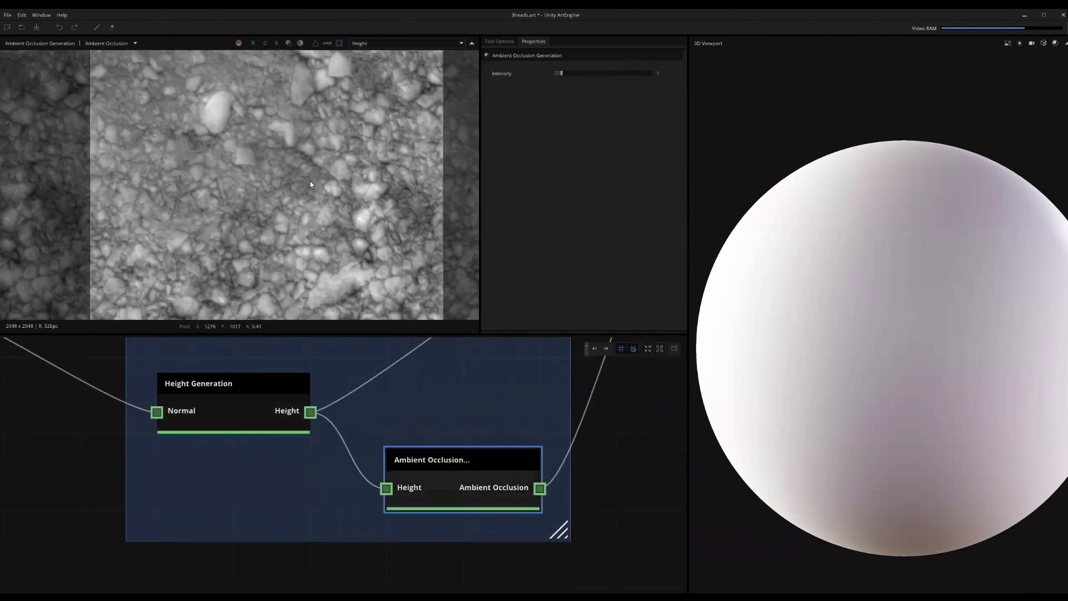
{"action": "scroll", "coordinate": [276, 150], "scroll_direction": "up", "scroll_amount": 2}
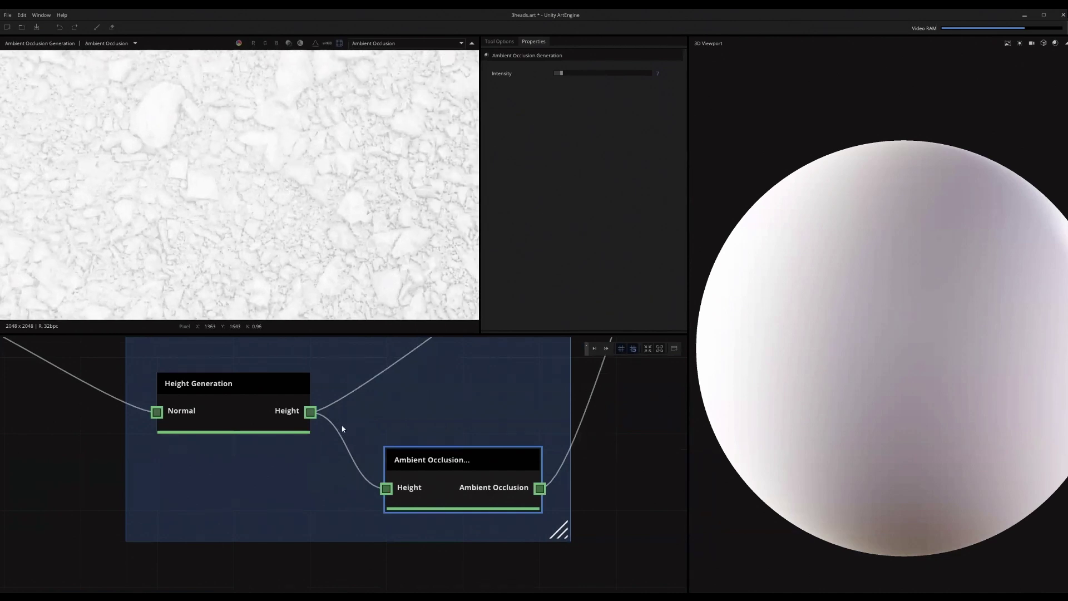
Show the Compose Material node in the 2D Viewer and apply it to the sphere in the 3D Viewport
{"action": "scroll", "coordinate": [414, 471], "scroll_direction": "down", "scroll_amount": 4}
{"action": "middle_click_drag", "start_coordinate": [439, 448], "coordinate": [324, 453]}
{"action": "scroll", "coordinate": [315, 450], "scroll_direction": "down", "scroll_amount": 1}
{"action": "scroll", "coordinate": [447, 430], "scroll_direction": "up", "scroll_amount": 2}
{"action": "left_click", "coordinate": [494, 414]}
{"action": "left_click_drag", "start_coordinate": [498, 412], "coordinate": [351, 196]}
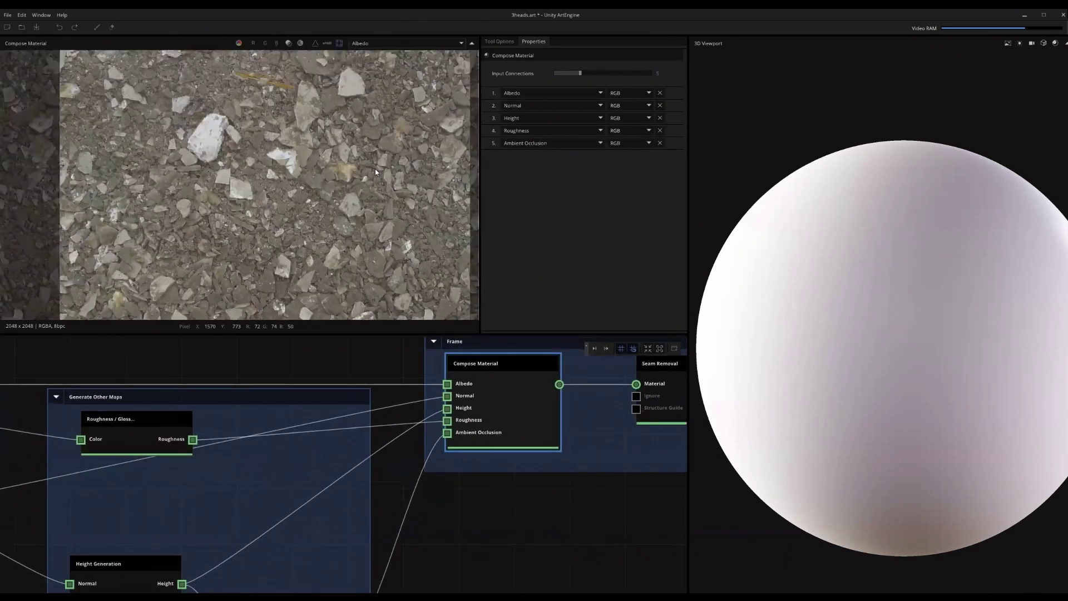
{"action": "left_click_drag", "start_coordinate": [500, 382], "coordinate": [798, 272]}
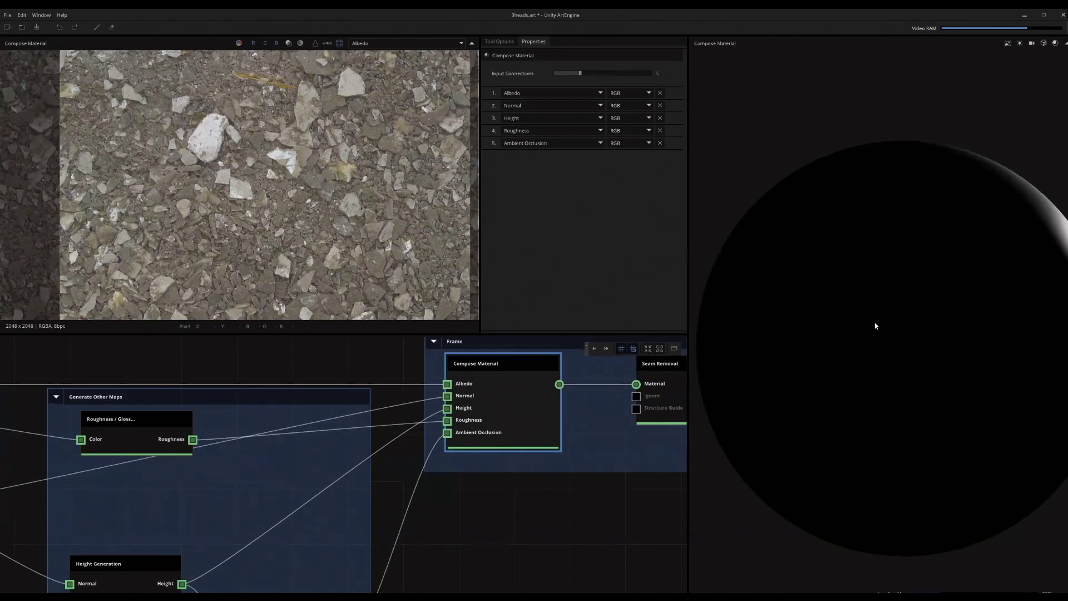
{"action": "left_click_drag", "start_coordinate": [959, 277], "coordinate": [927, 131]}
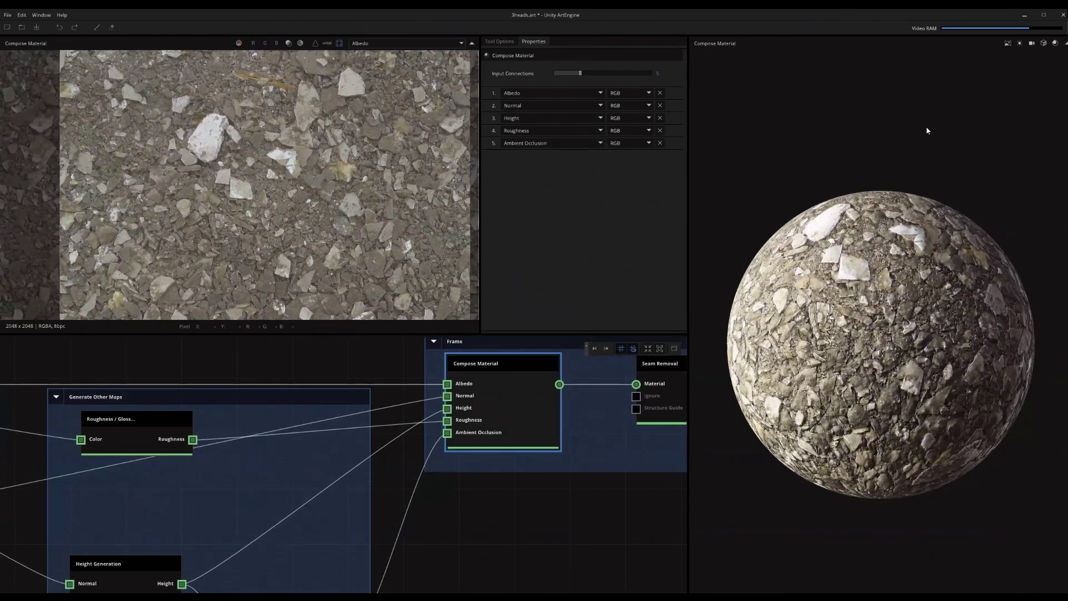
Adjust the 3D Viewport's display settings for the rubble material and rotate the sphere and its lighting to inspect the surface
{"action": "left_click", "coordinate": [1054, 43]}
{"action": "left_click", "coordinate": [1000, 76]}
{"action": "left_click_drag", "start_coordinate": [977, 95], "coordinate": [995, 95]}
{"action": "left_click_drag", "start_coordinate": [752, 183], "coordinate": [792, 181]}
{"action": "right_click_drag", "start_coordinate": [792, 181], "coordinate": [918, 211]}
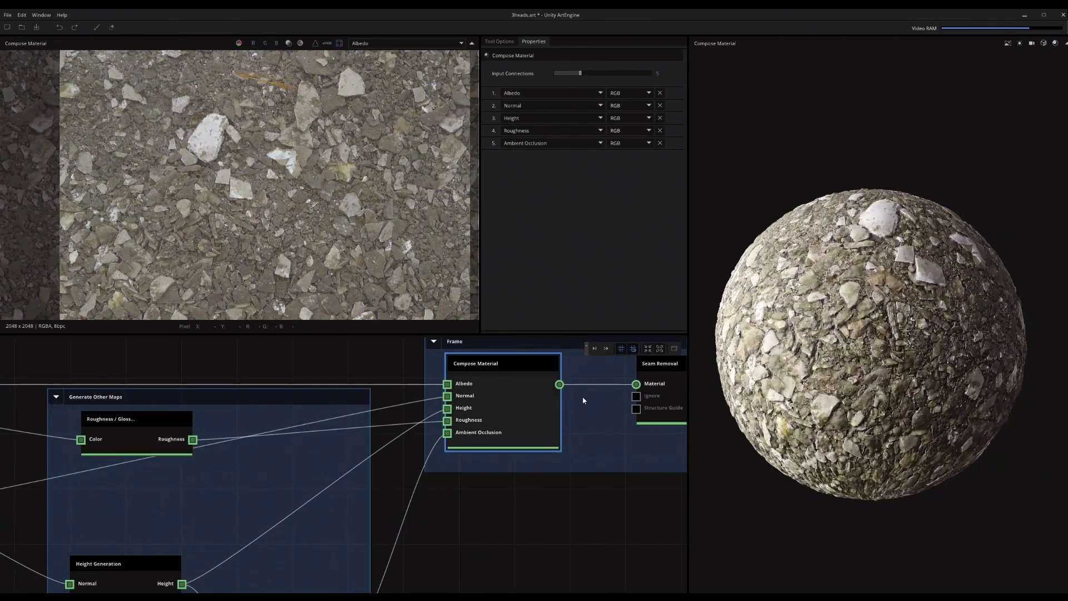
Examine the tiling seams in the composed rubble albedo and locate the Seam Removal node connected after Compose Material
{"action": "scroll", "coordinate": [292, 207], "scroll_direction": "down", "scroll_amount": 3}
{"action": "scroll", "coordinate": [334, 162], "scroll_direction": "up", "scroll_amount": 6}
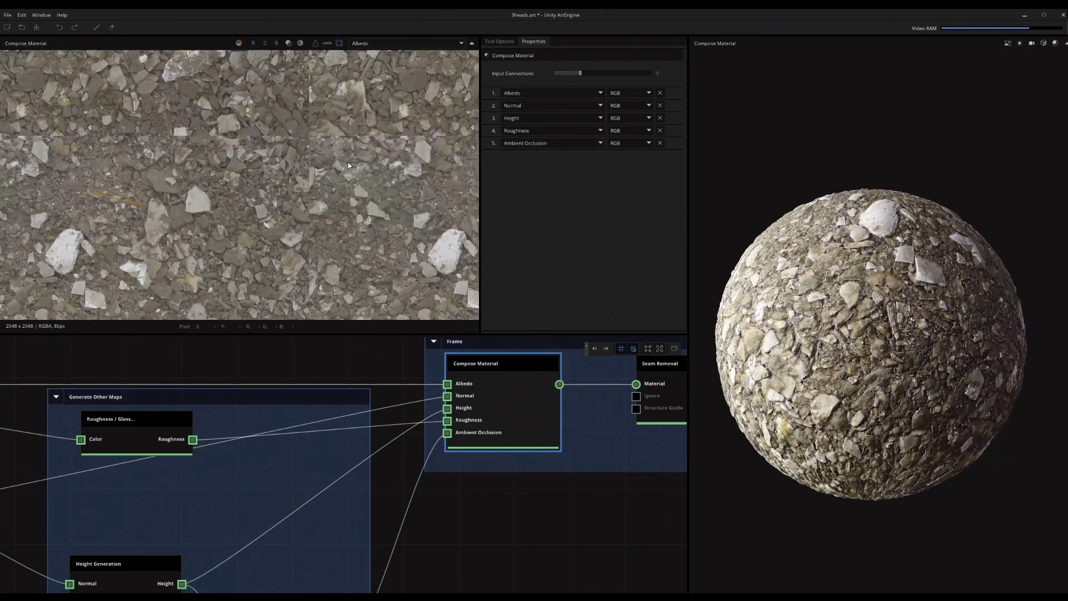
{"action": "scroll", "coordinate": [323, 171], "scroll_direction": "up", "scroll_amount": 3}
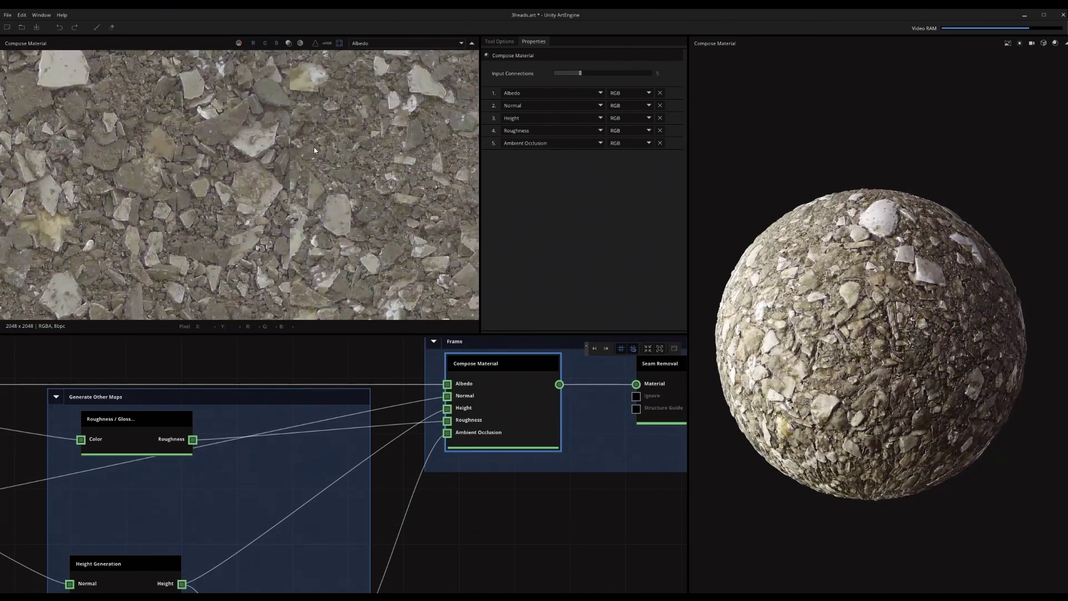
{"action": "middle_click_drag", "start_coordinate": [319, 149], "coordinate": [321, 195]}
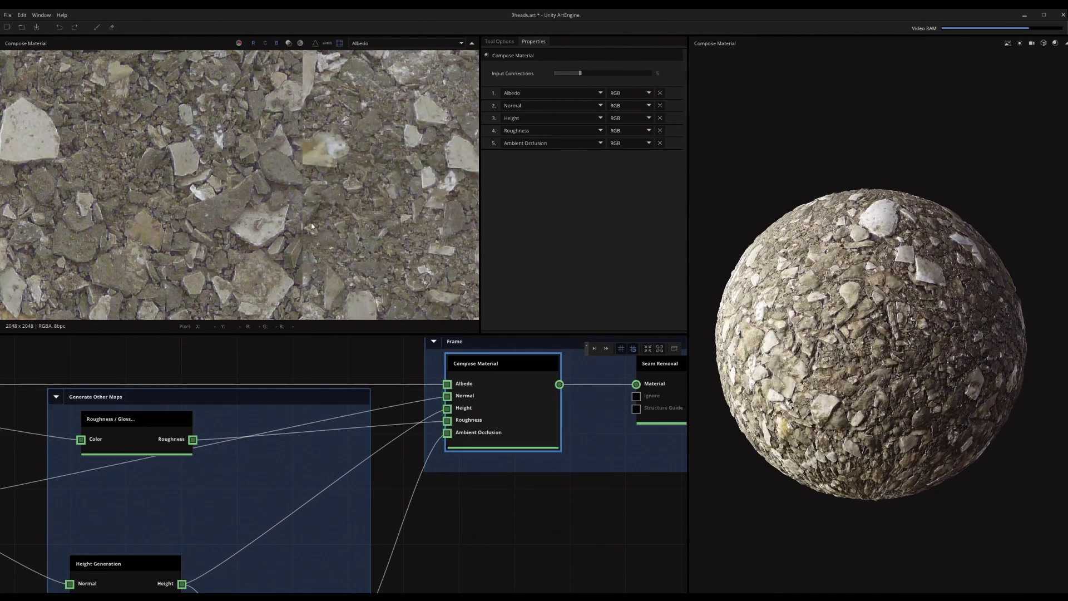
{"action": "middle_click_drag", "start_coordinate": [559, 431], "coordinate": [354, 463]}
{"action": "scroll", "coordinate": [430, 437], "scroll_direction": "up", "scroll_amount": 2}
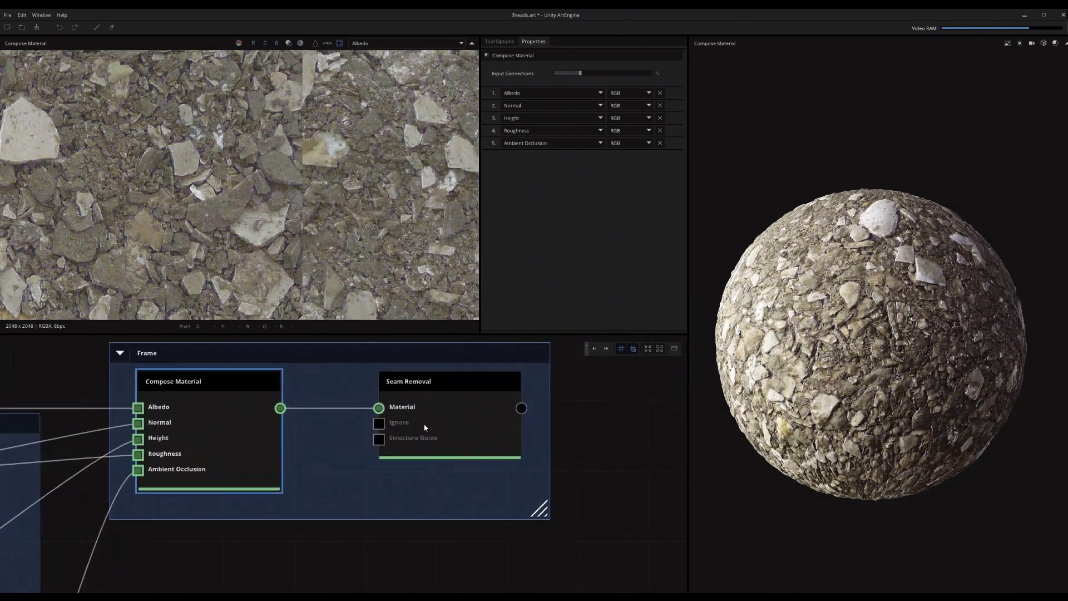
{"action": "middle_click_drag", "start_coordinate": [347, 231], "coordinate": [289, 289]}
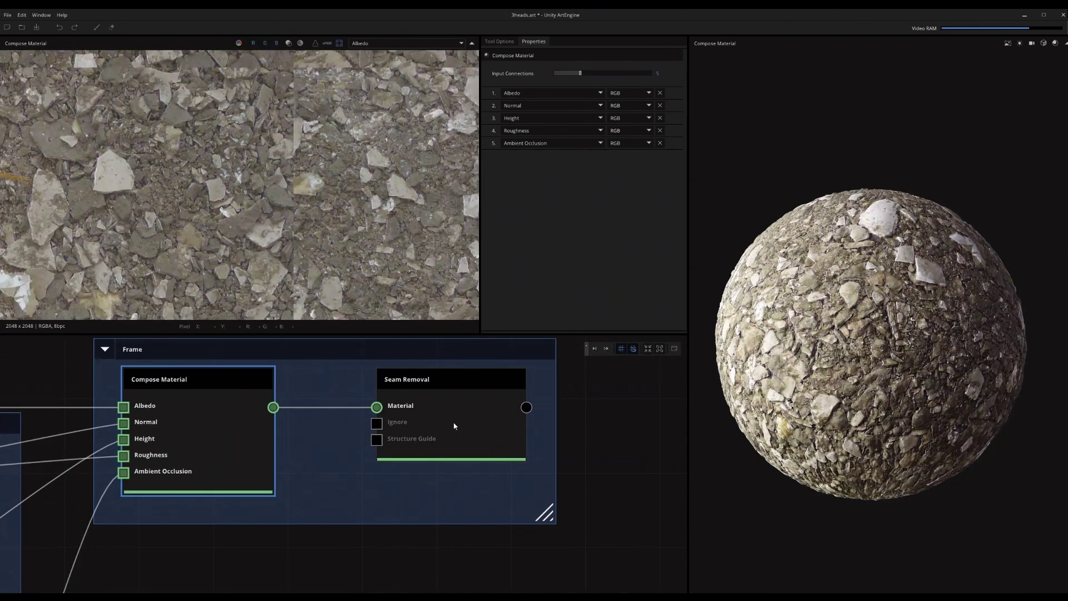
{"action": "scroll", "coordinate": [203, 103], "scroll_direction": "up", "scroll_amount": 2}
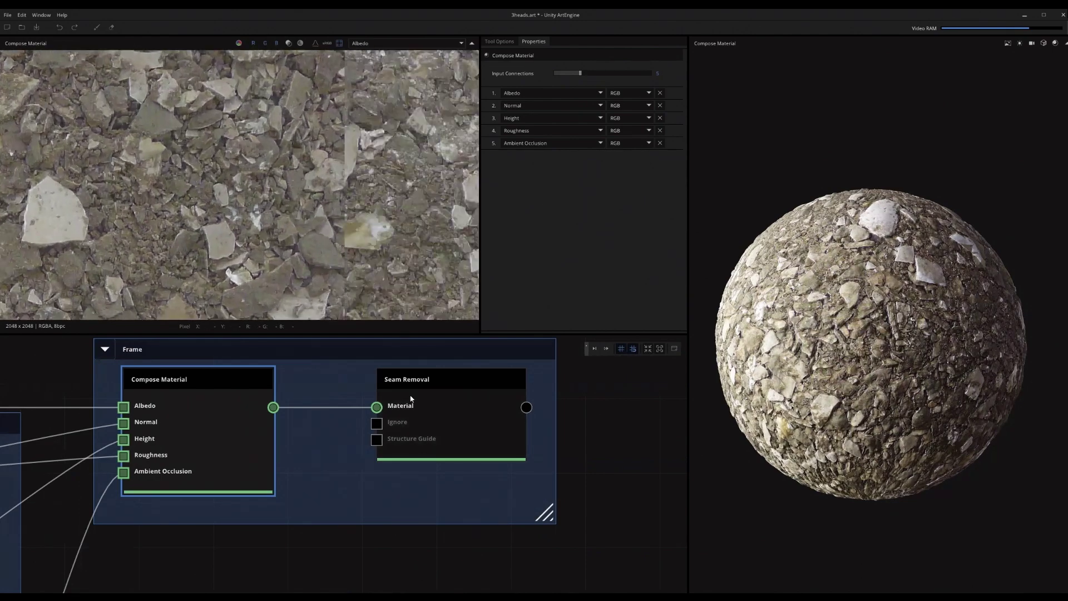
{"action": "middle_click_drag", "start_coordinate": [310, 209], "coordinate": [267, 212]}
Show the Seam Removal output in the 2D Viewer and inspect how the rubble albedo tiles
{"action": "key", "text": "space"}
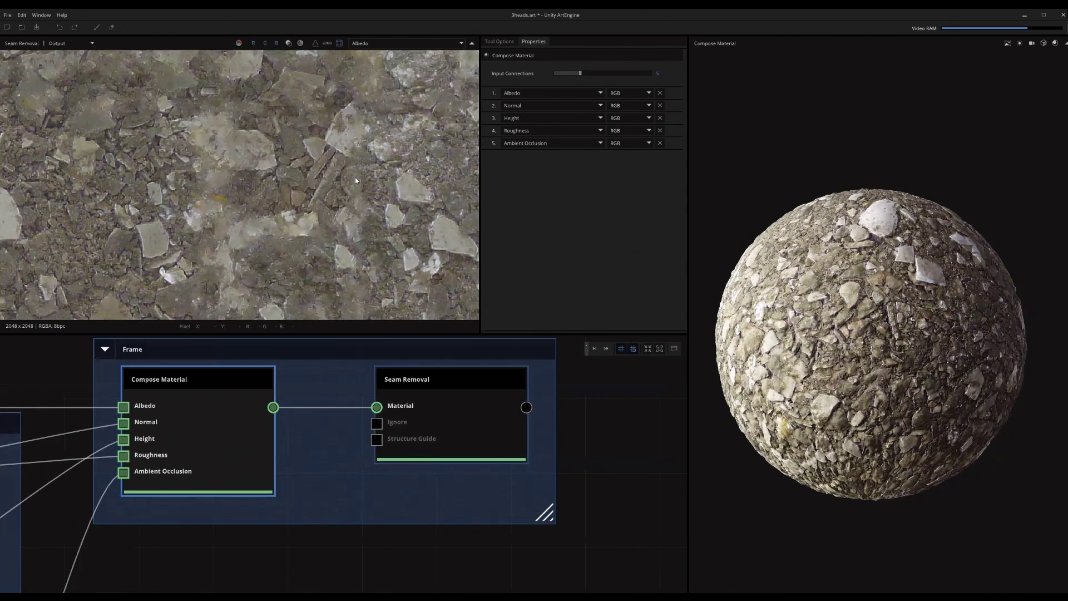
{"action": "scroll", "coordinate": [354, 177], "scroll_direction": "down", "scroll_amount": 3}
{"action": "middle_click_drag", "start_coordinate": [354, 177], "coordinate": [327, 154]}
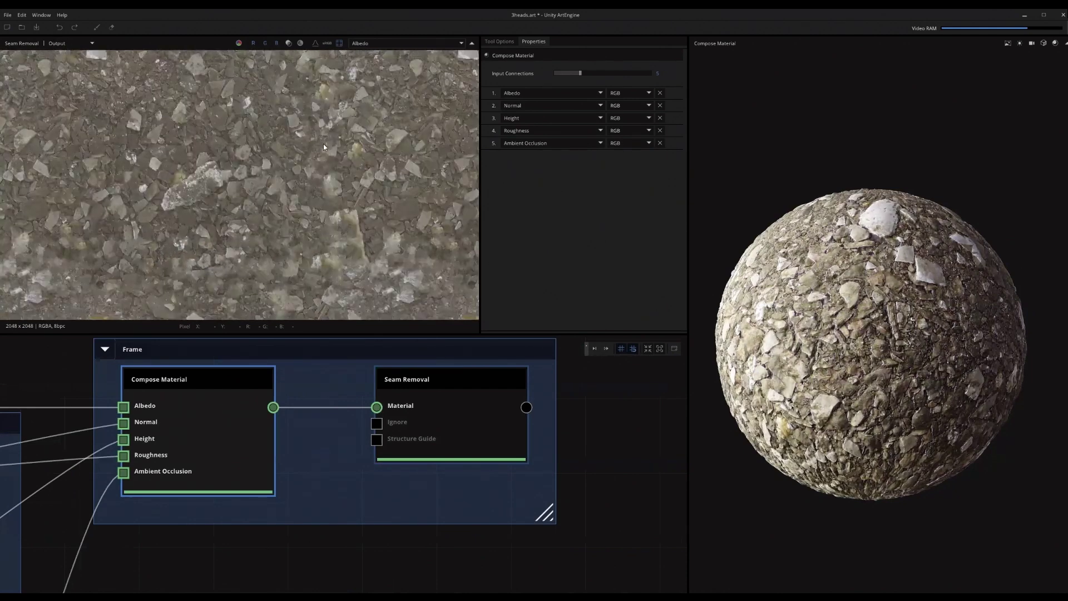
Inspect the Seam Removal albedo of the gravel across its tile borders and show the node's properties
{"action": "middle_click_drag", "start_coordinate": [206, 139], "coordinate": [286, 172]}
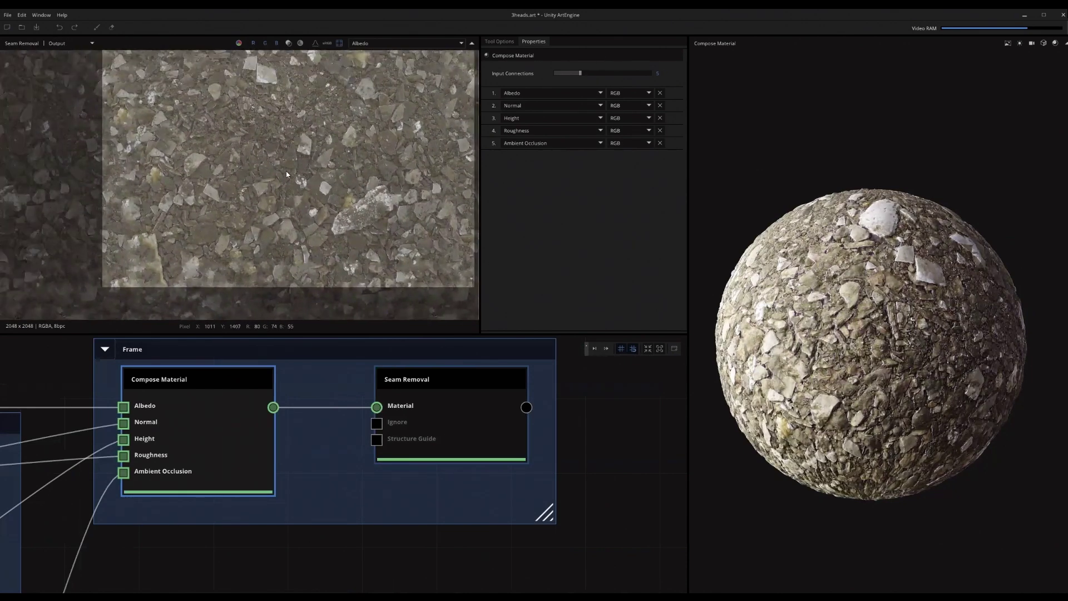
{"action": "middle_click_drag", "start_coordinate": [280, 121], "coordinate": [292, 204]}
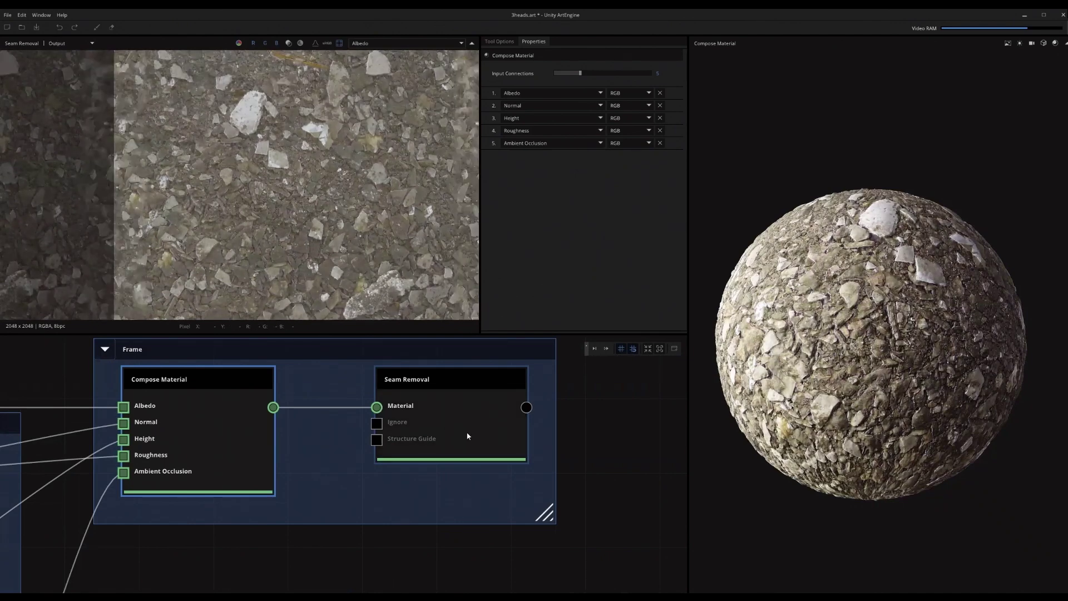
{"action": "left_click", "coordinate": [461, 414]}
Set the 3D preview geometry to plane.FBX with U and V tiling of 2 and view the gravel up close
{"action": "left_click_drag", "start_coordinate": [858, 352], "coordinate": [965, 174]}
{"action": "left_click", "coordinate": [1043, 43]}
{"action": "left_click", "coordinate": [1010, 63]}
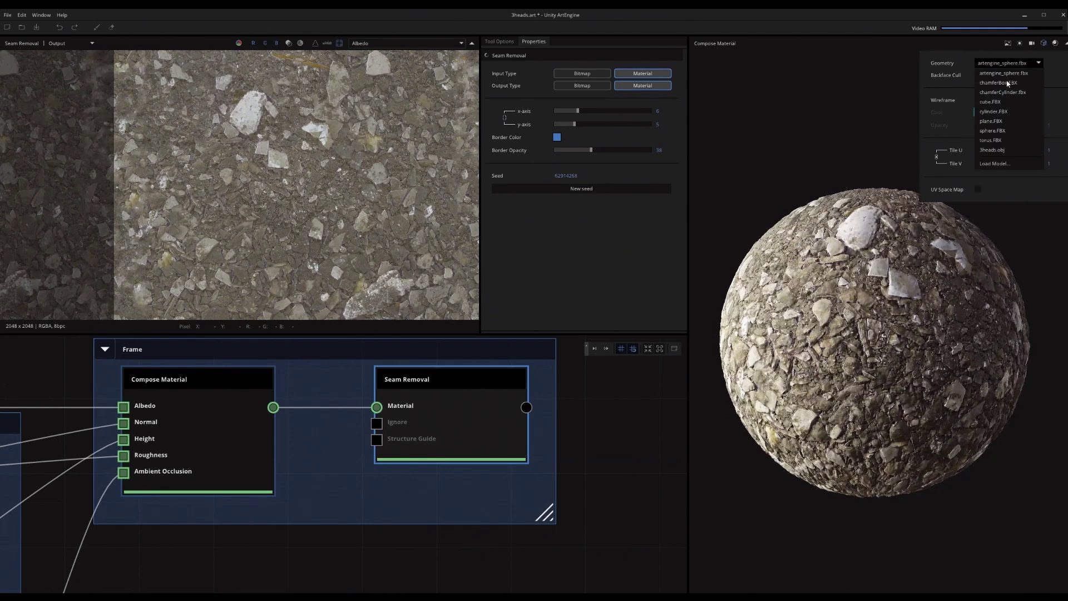
{"action": "left_click", "coordinate": [1005, 130]}
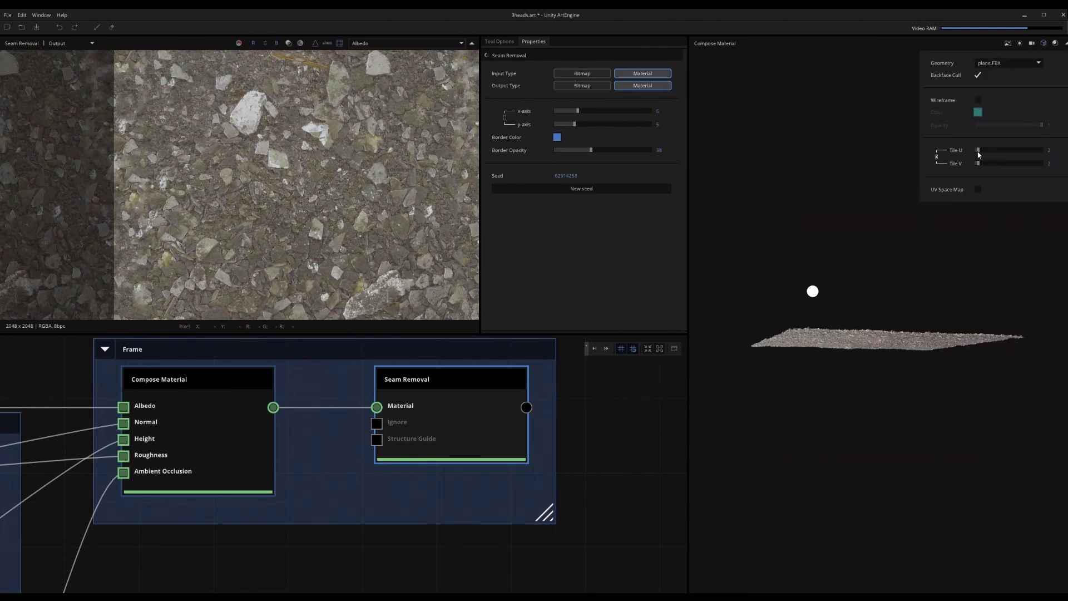
{"action": "mouse_move", "coordinate": [870, 279]}
{"action": "left_mouse_down"}
{"action": "mouse_move", "coordinate": [916, 365]}
{"action": "mouse_move", "coordinate": [817, 295]}
{"action": "mouse_move", "coordinate": [827, 304]}
{"action": "mouse_move", "coordinate": [851, 279]}
{"action": "left_mouse_up"}
{"action": "scroll", "coordinate": [914, 359], "scroll_direction": "up", "scroll_amount": 5}
{"action": "scroll", "coordinate": [816, 295], "scroll_direction": "up", "scroll_amount": 4}
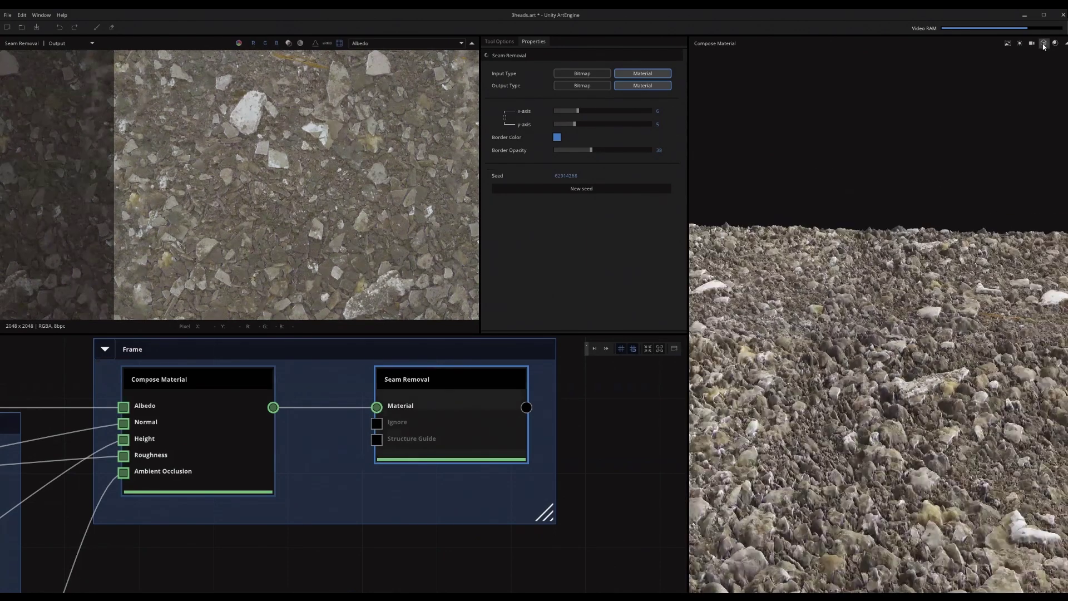
Lower the preview material's displacement height and compare the gravel plane with the ground in the Unity scene
{"action": "mouse_move", "coordinate": [1056, 45]}
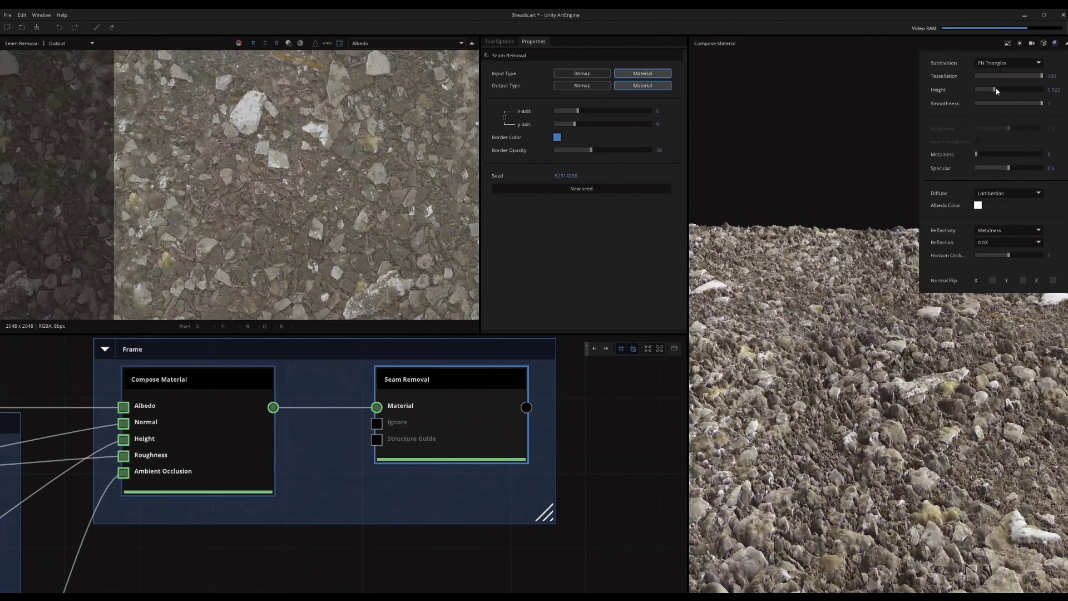
{"action": "left_click", "coordinate": [985, 93]}
{"action": "left_click_drag", "start_coordinate": [742, 336], "coordinate": [884, 273]}
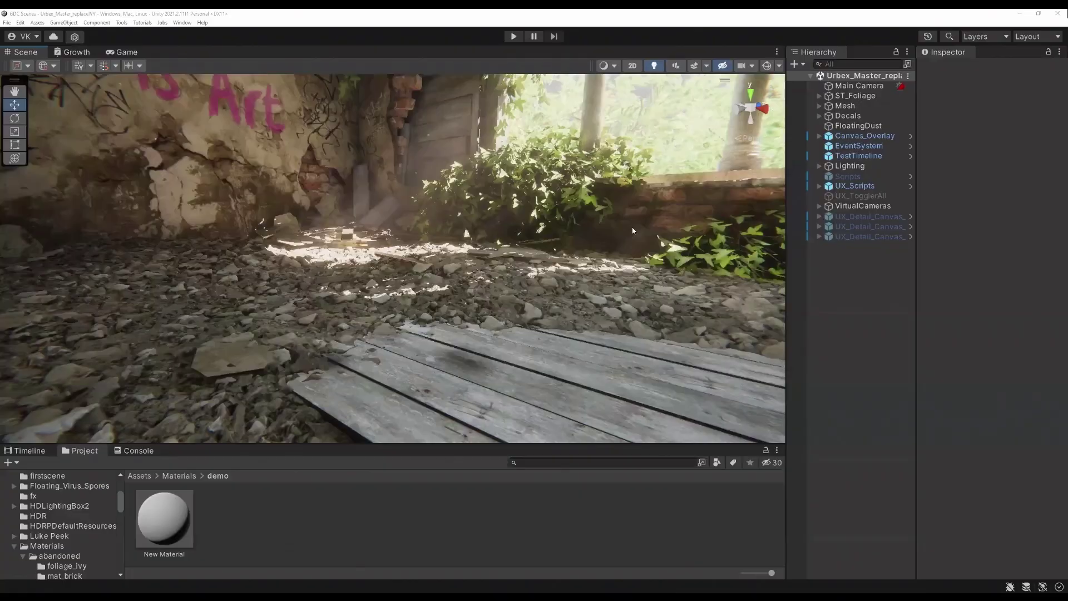
{"action": "right_click_drag", "start_coordinate": [633, 230], "coordinate": [506, 289]}
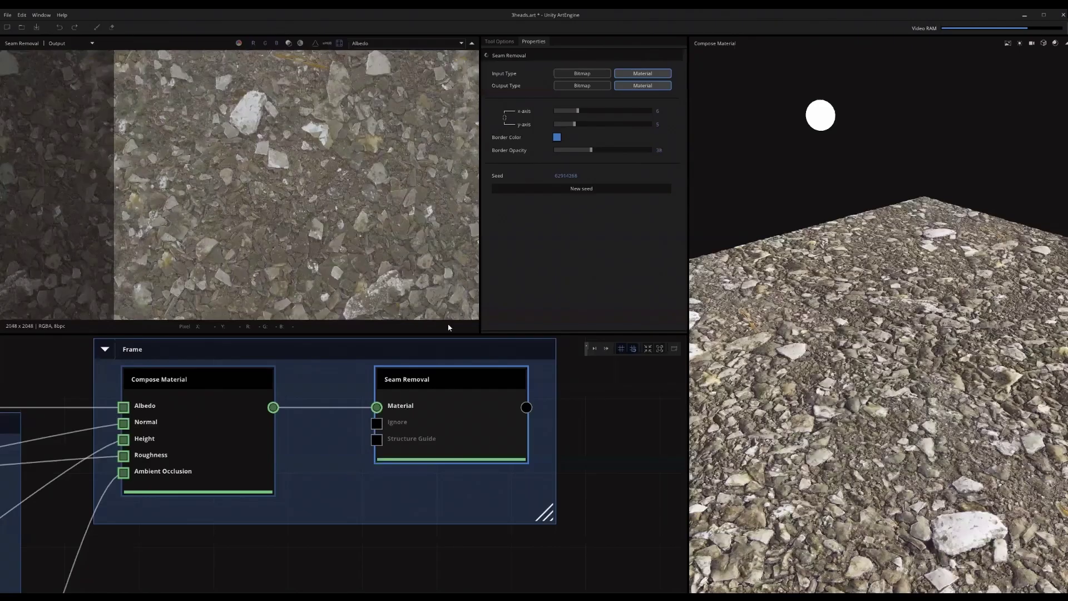
In ArtEngine, find the cracked stone graph and view its Cracks_129_Diffuse source image
{"action": "scroll", "coordinate": [362, 410], "scroll_direction": "down", "scroll_amount": 3}
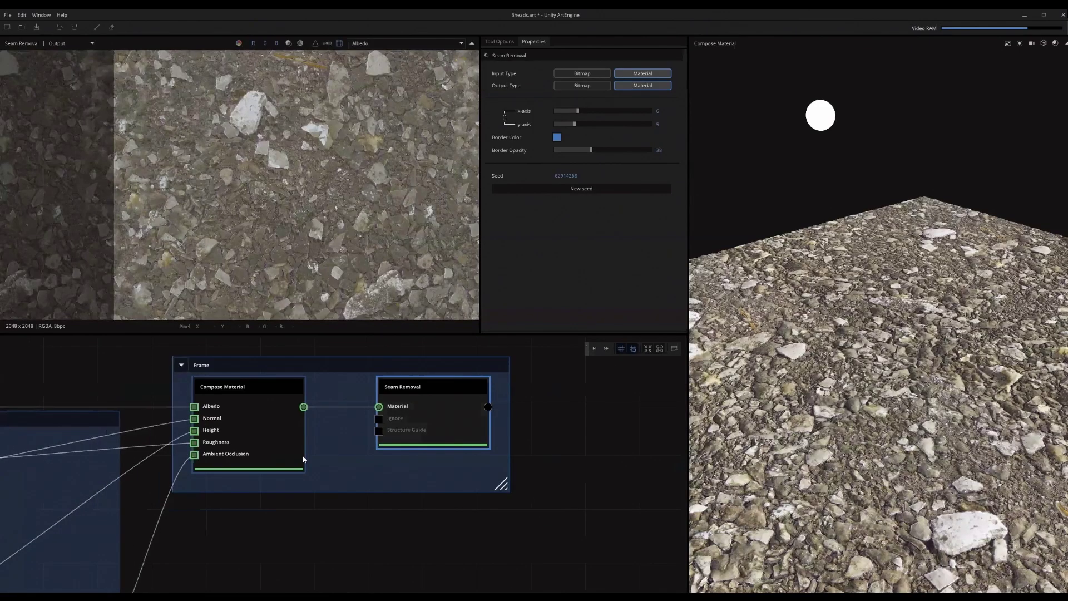
{"action": "scroll", "coordinate": [369, 452], "scroll_direction": "down", "scroll_amount": 2}
{"action": "middle_click_drag", "start_coordinate": [329, 548], "coordinate": [462, 479]}
{"action": "middle_click_drag", "start_coordinate": [373, 501], "coordinate": [438, 412]}
{"action": "middle_click_drag", "start_coordinate": [289, 393], "coordinate": [375, 393]}
{"action": "scroll", "coordinate": [374, 393], "scroll_direction": "up", "scroll_amount": 3}
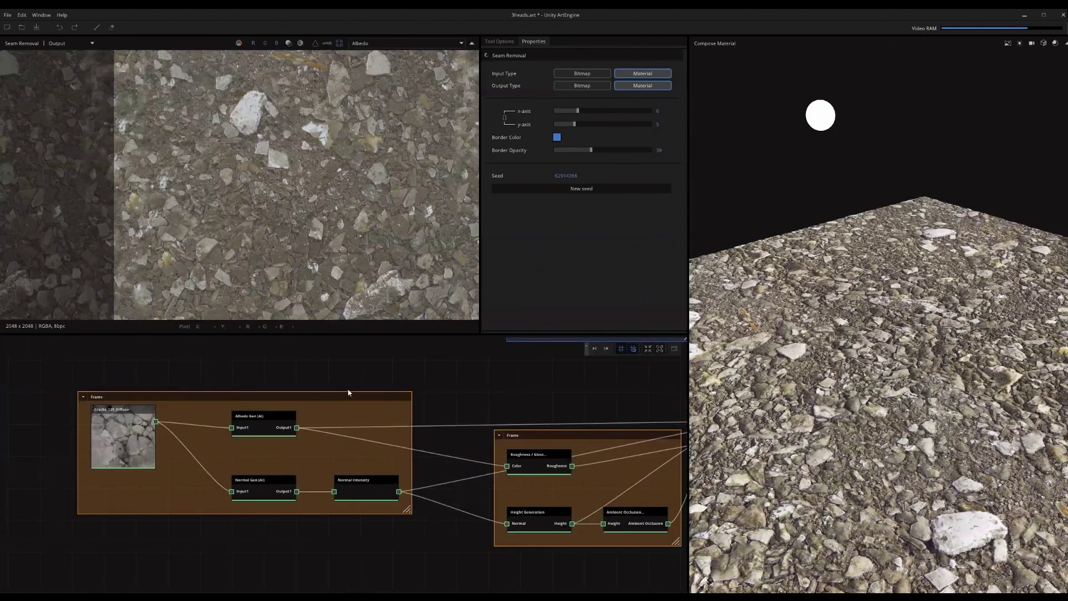
{"action": "middle_click_drag", "start_coordinate": [128, 419], "coordinate": [344, 409]}
{"action": "left_click", "coordinate": [300, 428]}
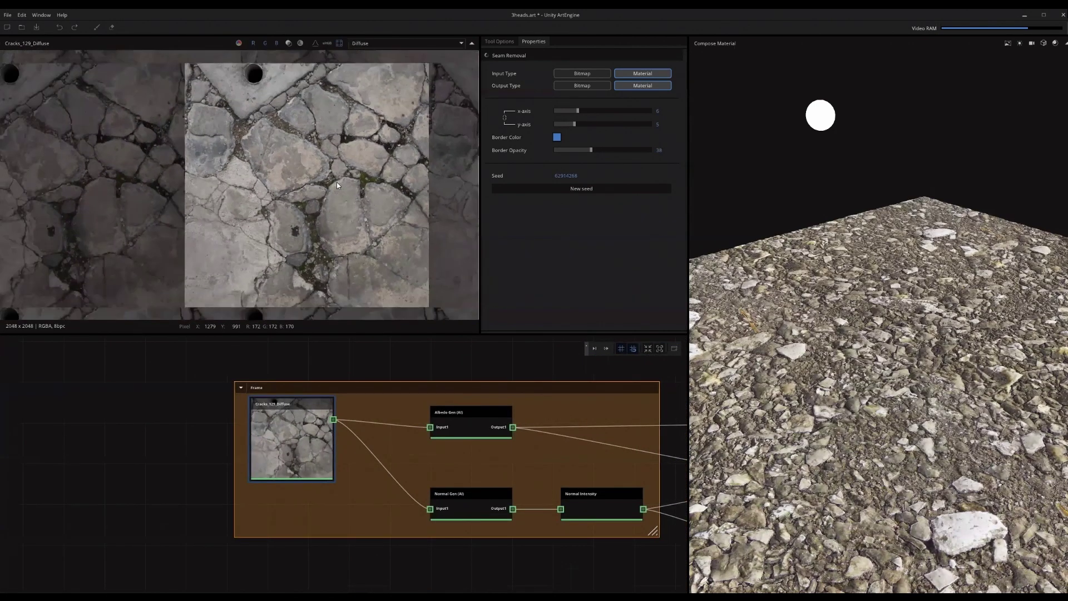
Examine the outputs of the Albedo Gen (AI) and Normal Gen (AI) nodes in the cracked stone graph
{"action": "middle_click_drag", "start_coordinate": [533, 468], "coordinate": [358, 424]}
{"action": "scroll", "coordinate": [358, 424], "scroll_direction": "up", "scroll_amount": 2}
{"action": "scroll", "coordinate": [362, 411], "scroll_direction": "up", "scroll_amount": 1}
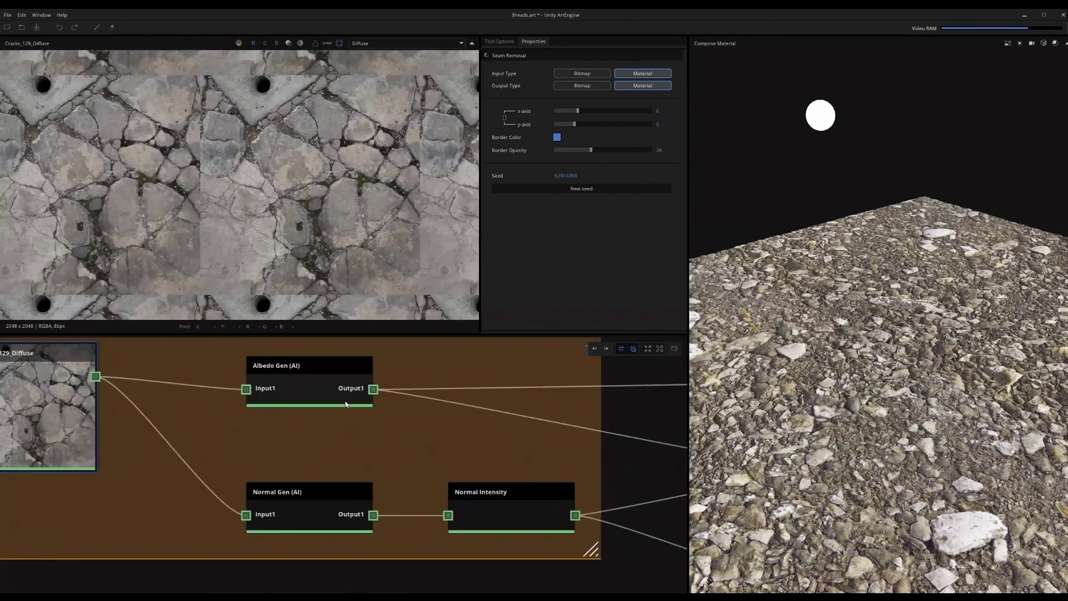
{"action": "left_click", "coordinate": [334, 392]}
{"action": "left_click", "coordinate": [349, 388]}
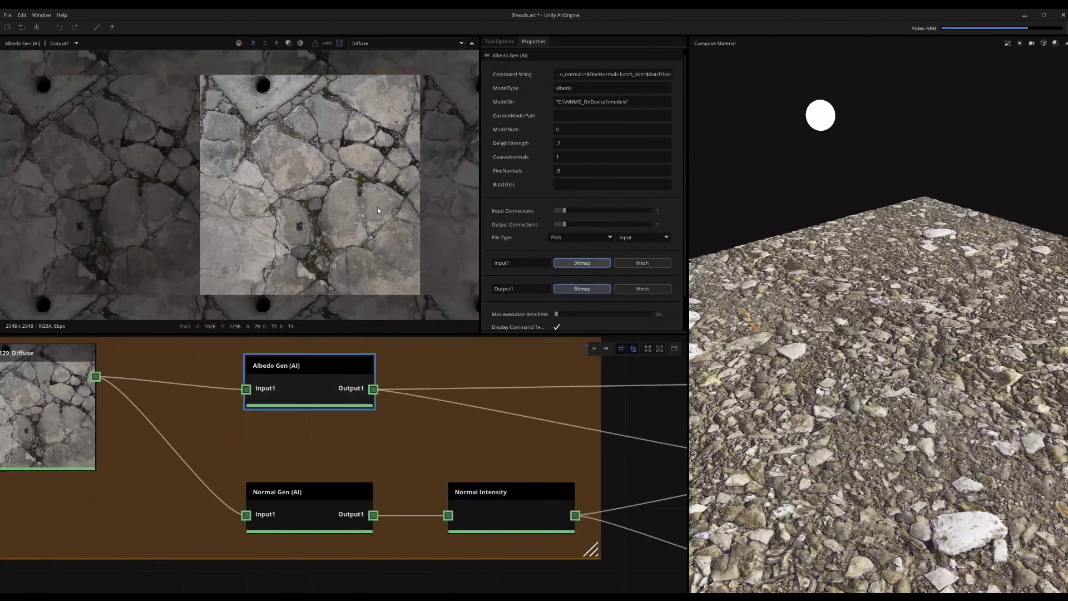
{"action": "left_click", "coordinate": [305, 514]}
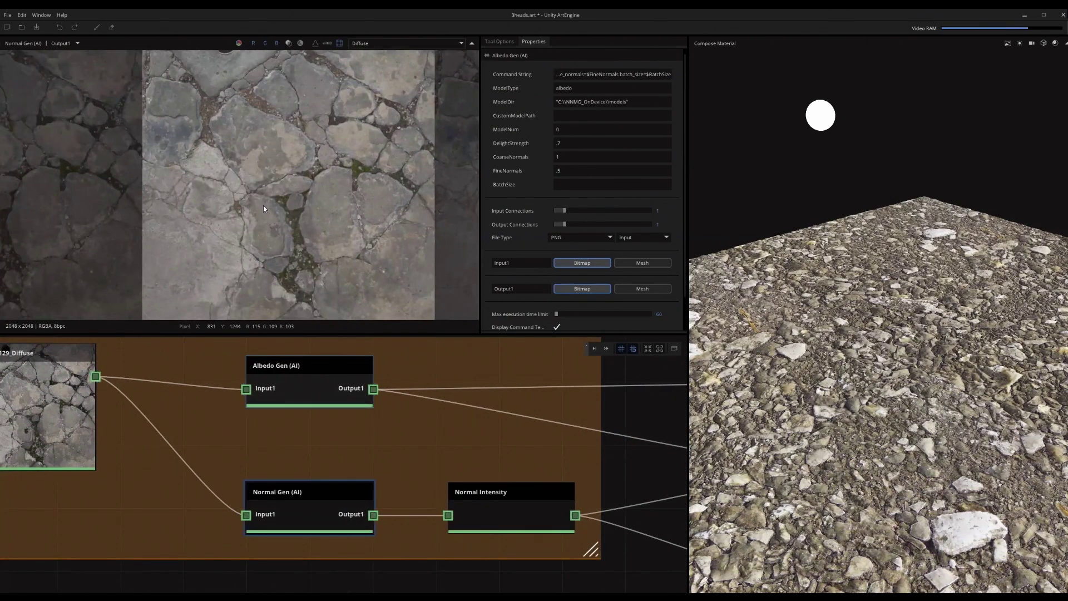
Examine the cracked stone's generated roughness and ambient occlusion maps and the Height Generation settings
{"action": "scroll", "coordinate": [319, 452], "scroll_direction": "down", "scroll_amount": 2}
{"action": "middle_click_drag", "start_coordinate": [568, 428], "coordinate": [310, 402]}
{"action": "middle_click_drag", "start_coordinate": [613, 423], "coordinate": [362, 403]}
{"action": "middle_click_drag", "start_coordinate": [379, 439], "coordinate": [481, 444]}
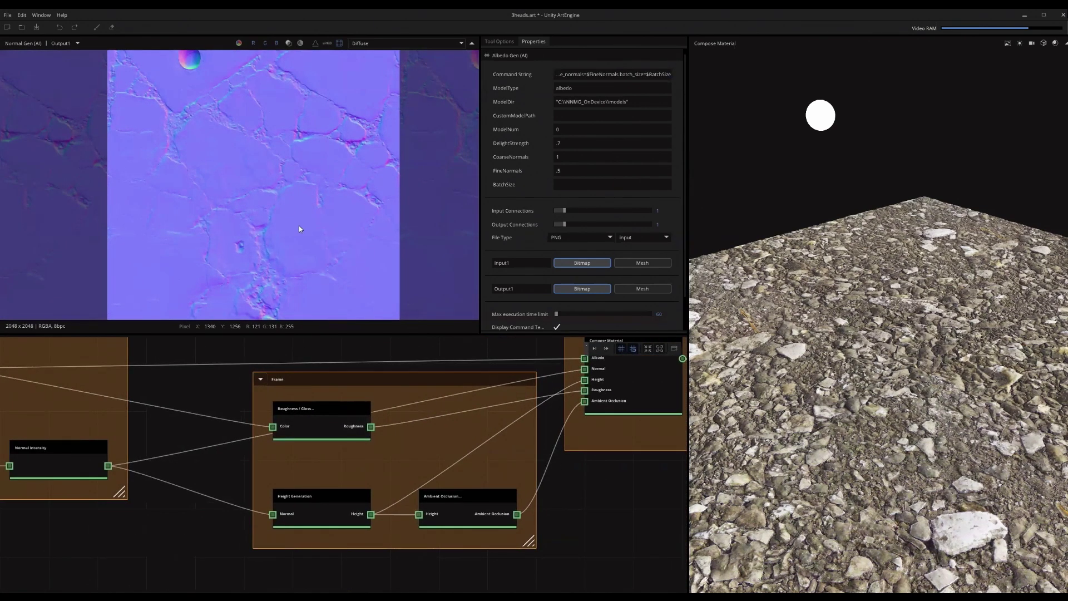
{"action": "left_click", "coordinate": [319, 409]}
{"action": "middle_click_drag", "start_coordinate": [324, 501], "coordinate": [362, 481]}
{"action": "left_click", "coordinate": [361, 480]}
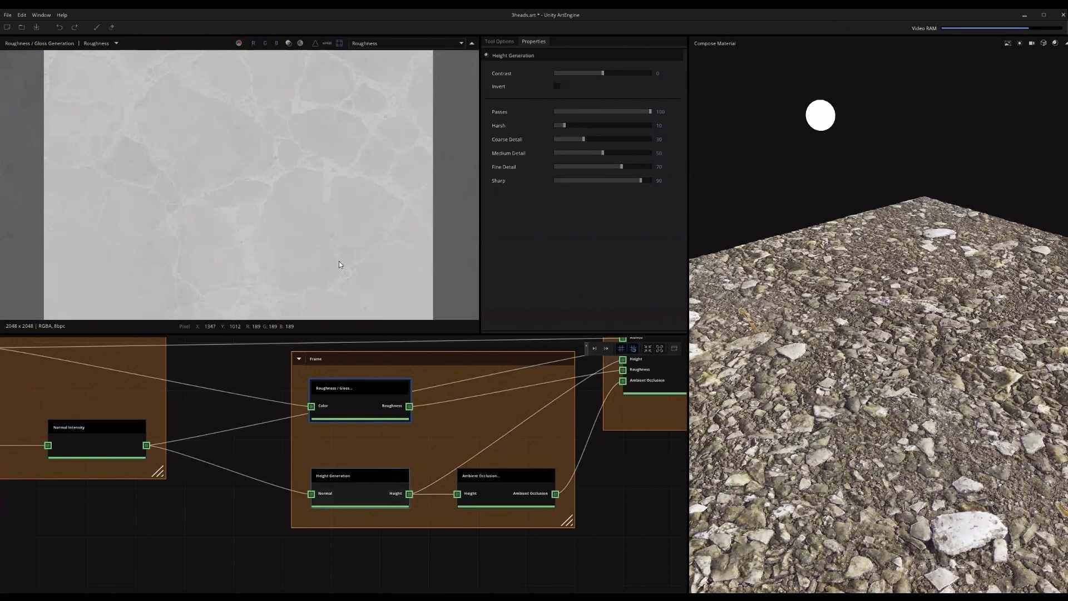
{"action": "left_click", "coordinate": [484, 493]}
Show the cracked stone's Seam Removal output in the 2D and 3D previews and inspect it
{"action": "middle_click_drag", "start_coordinate": [649, 366], "coordinate": [325, 452]}
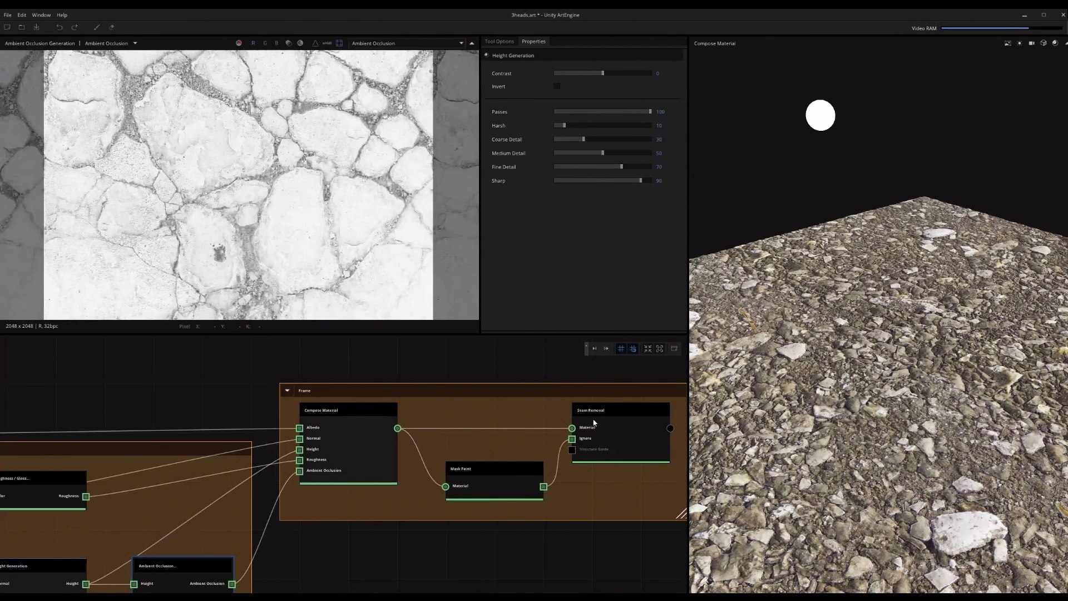
{"action": "left_click", "coordinate": [594, 422]}
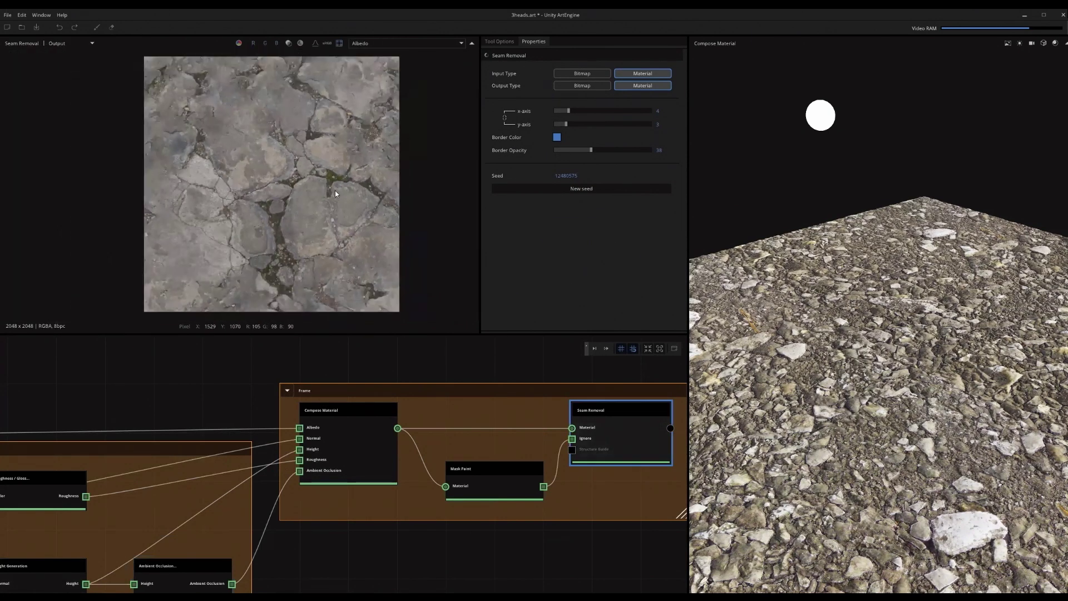
{"action": "middle_click_drag", "start_coordinate": [631, 452], "coordinate": [597, 492]}
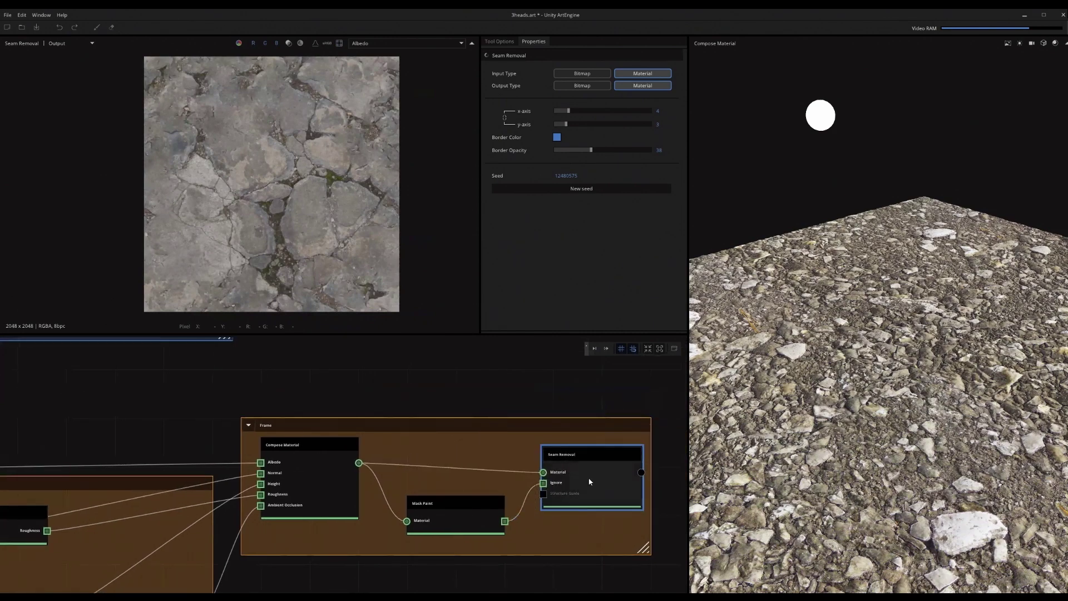
{"action": "left_click_drag", "start_coordinate": [860, 340], "coordinate": [907, 292]}
Look around the overgrown room scene in Unity and compare it with the cracked stone material in ArtEngine
{"action": "key", "text": "alt+Tab"}
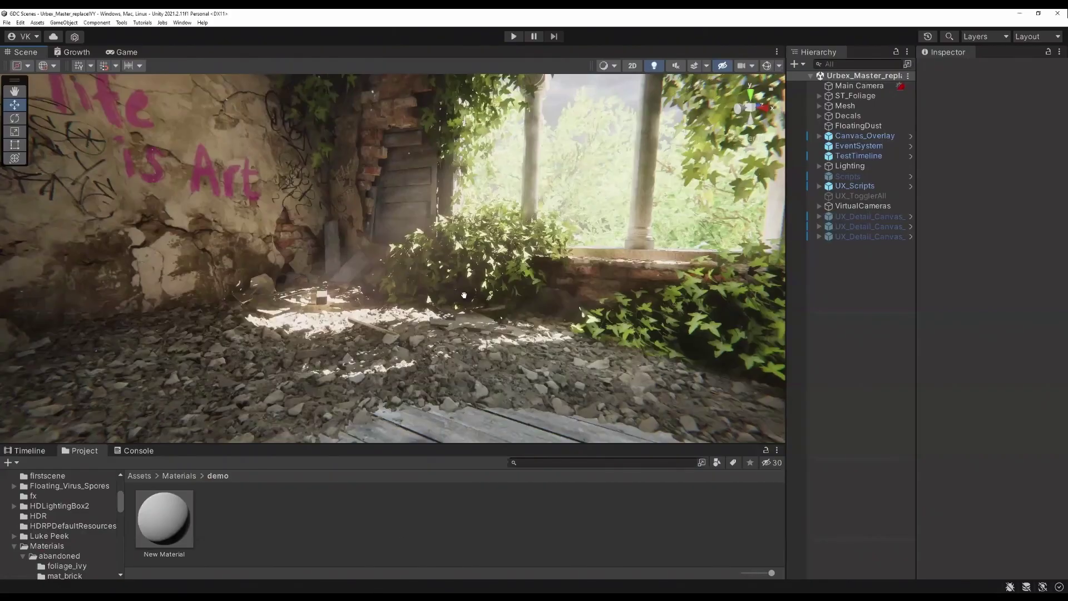
{"action": "right_click_drag", "start_coordinate": [431, 262], "coordinate": [554, 318]}
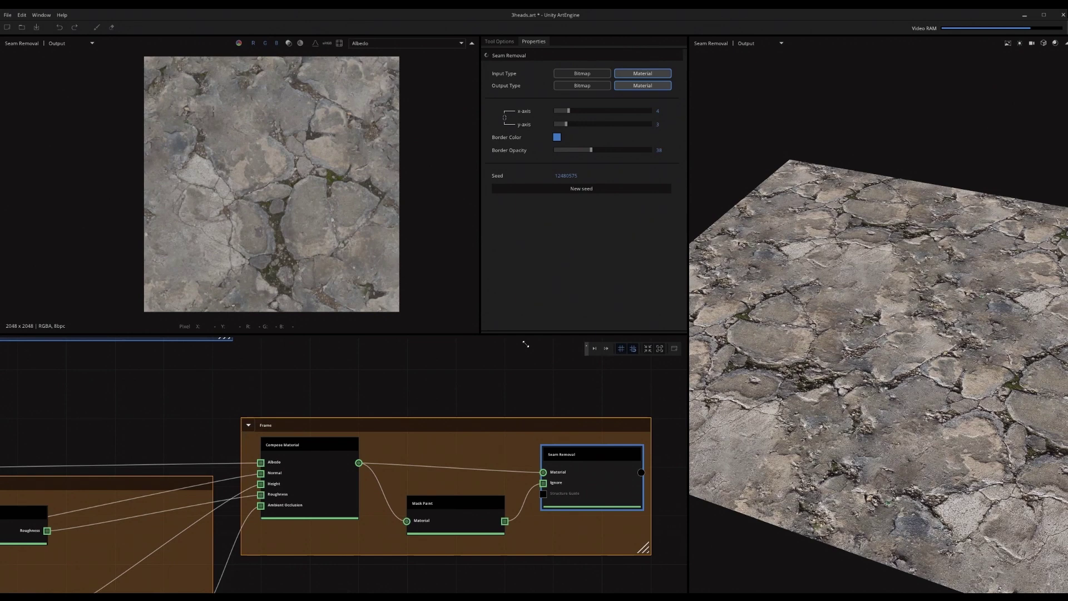
{"action": "left_click", "coordinate": [486, 397]}
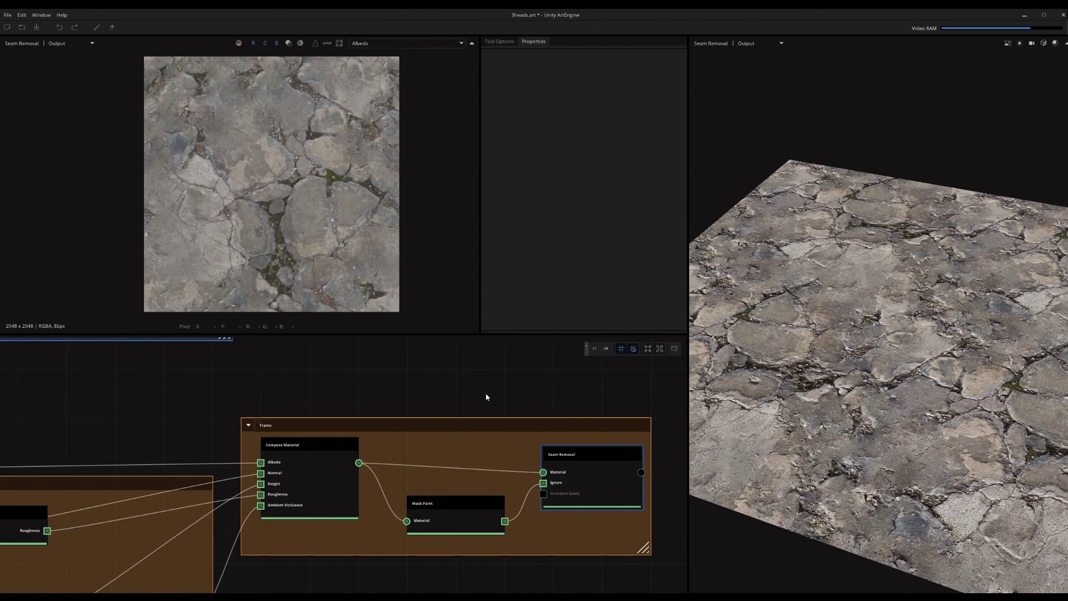
{"action": "scroll", "coordinate": [486, 397], "scroll_direction": "down", "scroll_amount": 2}
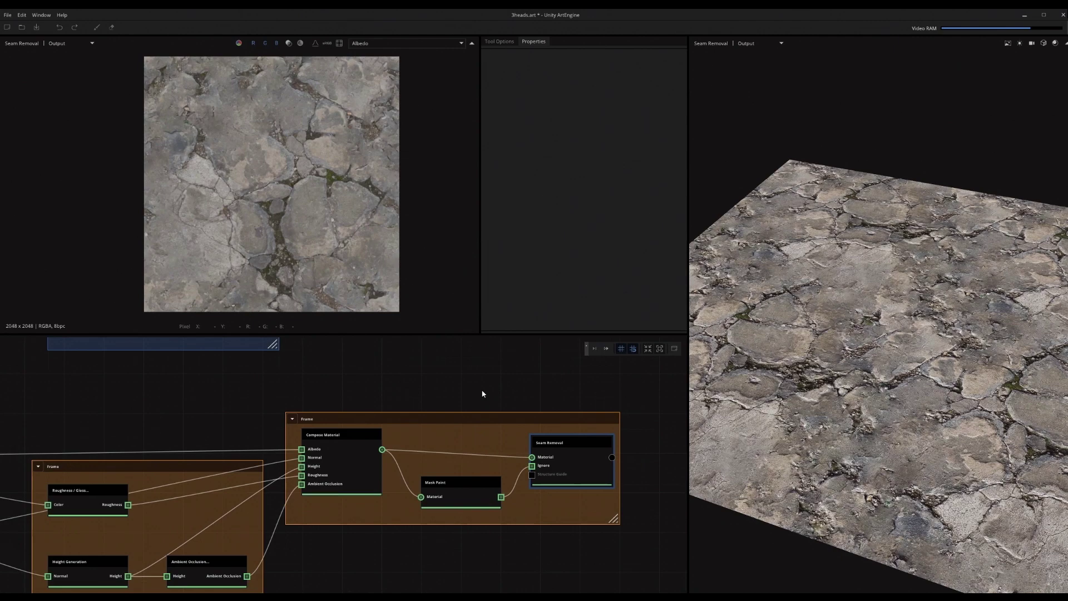
{"action": "key", "text": "alt+Tab"}
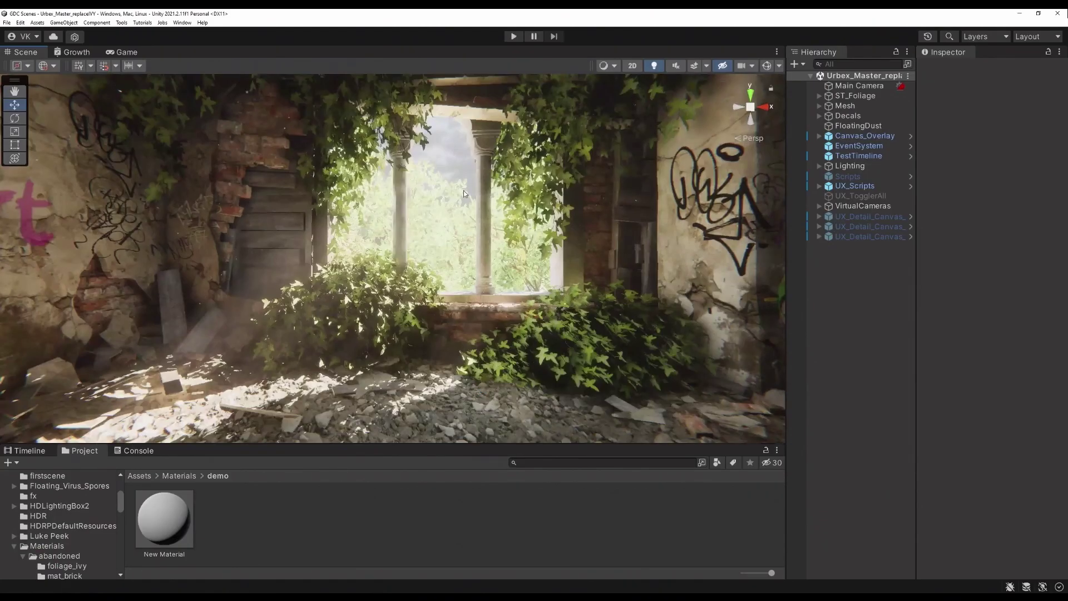
{"action": "right_click_drag", "start_coordinate": [532, 229], "coordinate": [459, 207]}
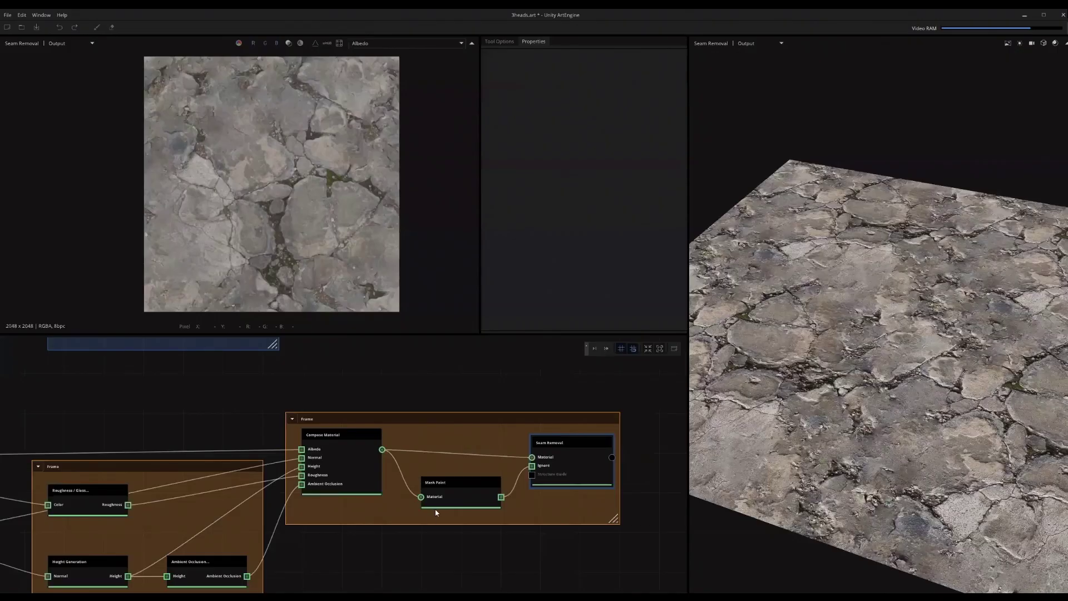
{"action": "middle_click_drag", "start_coordinate": [478, 578], "coordinate": [392, 428]}
{"action": "scroll", "coordinate": [396, 402], "scroll_direction": "down", "scroll_amount": 3}
{"action": "middle_click_drag", "start_coordinate": [310, 534], "coordinate": [378, 380]}
{"action": "scroll", "coordinate": [343, 436], "scroll_direction": "up", "scroll_amount": 5}
{"action": "middle_click_drag", "start_coordinate": [397, 428], "coordinate": [334, 431]}
{"action": "scroll", "coordinate": [336, 432], "scroll_direction": "up", "scroll_amount": 1}
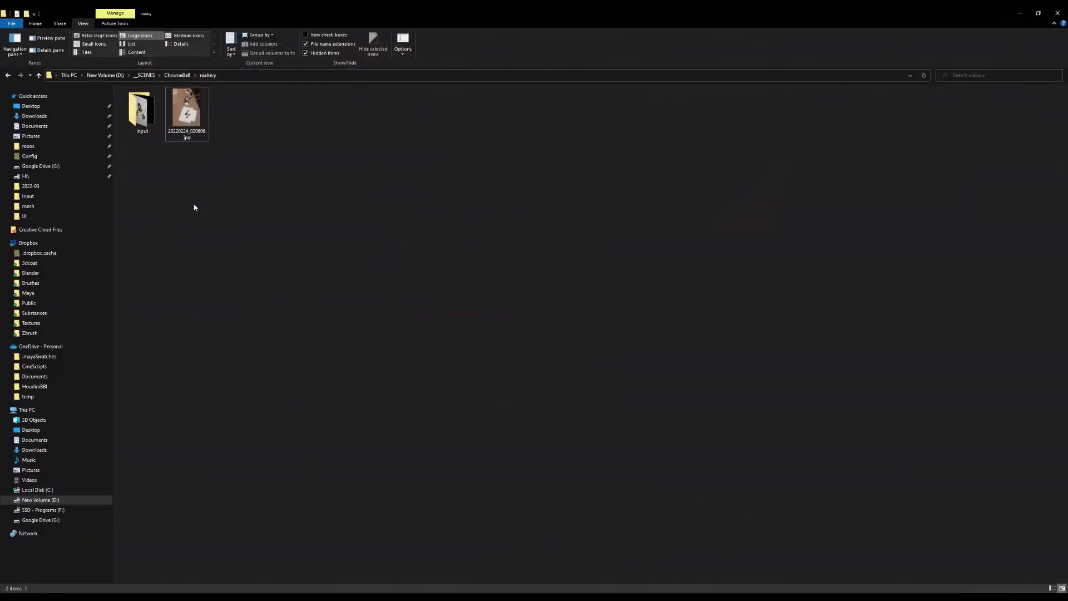
Switch to File Explorer, view 20220224_020606.jpg enlarged around the ivy leaves and black ball, and close the photo
{"action": "double_click", "coordinate": [202, 117]}
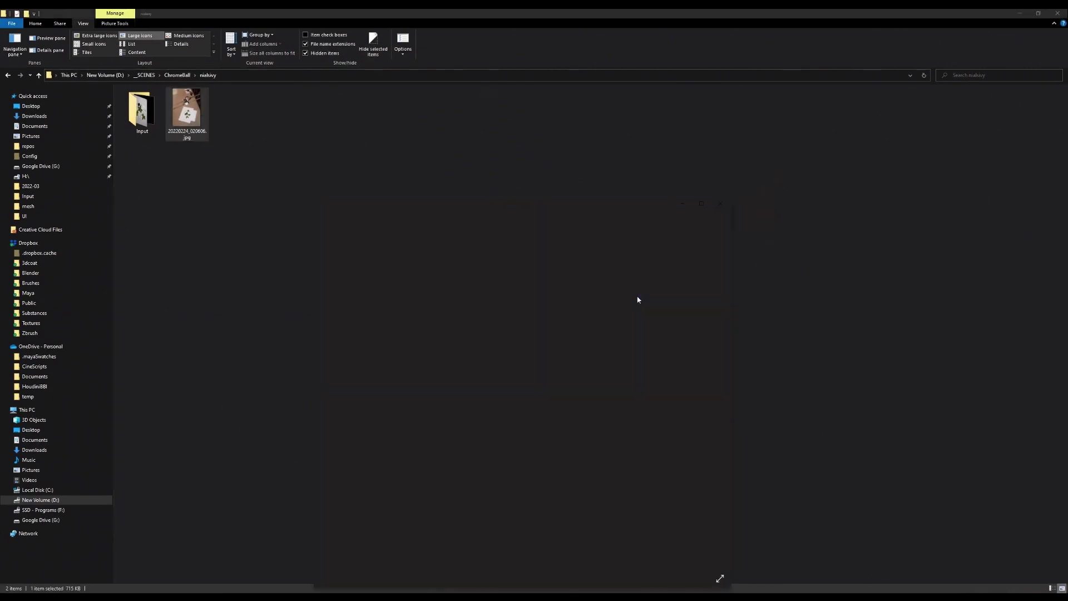
{"action": "left_click", "coordinate": [701, 203]}
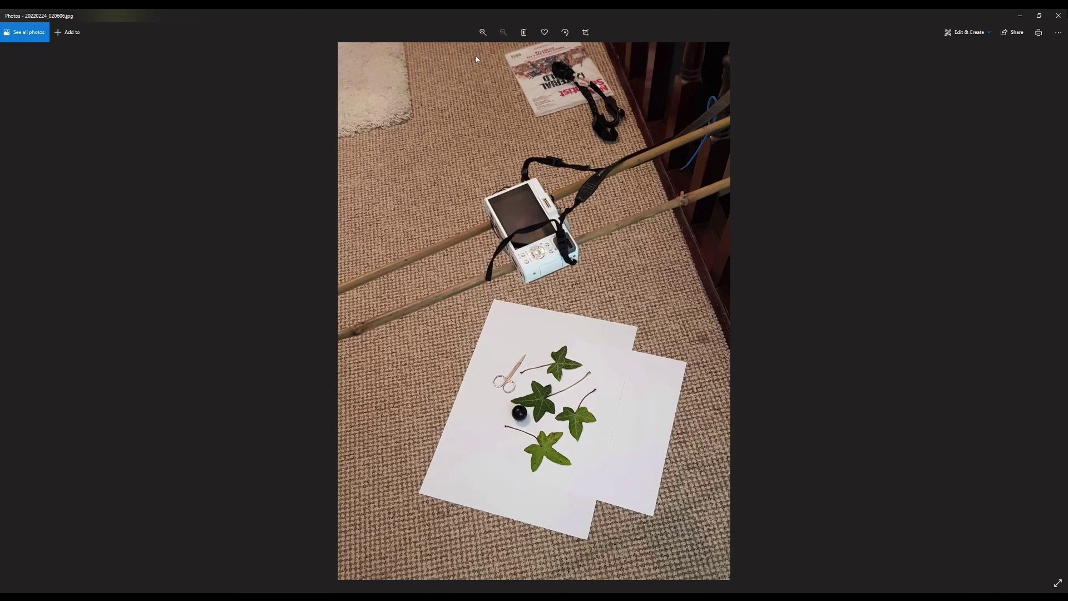
{"action": "left_click", "coordinate": [483, 32]}
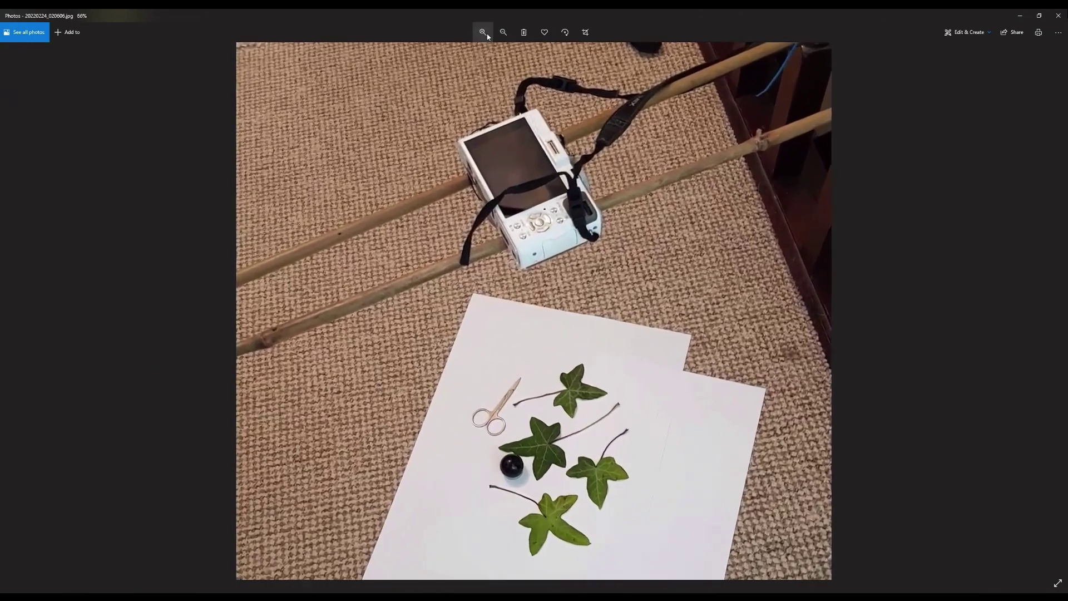
{"action": "left_click", "coordinate": [486, 35]}
{"action": "left_click_drag", "start_coordinate": [507, 492], "coordinate": [507, 357]}
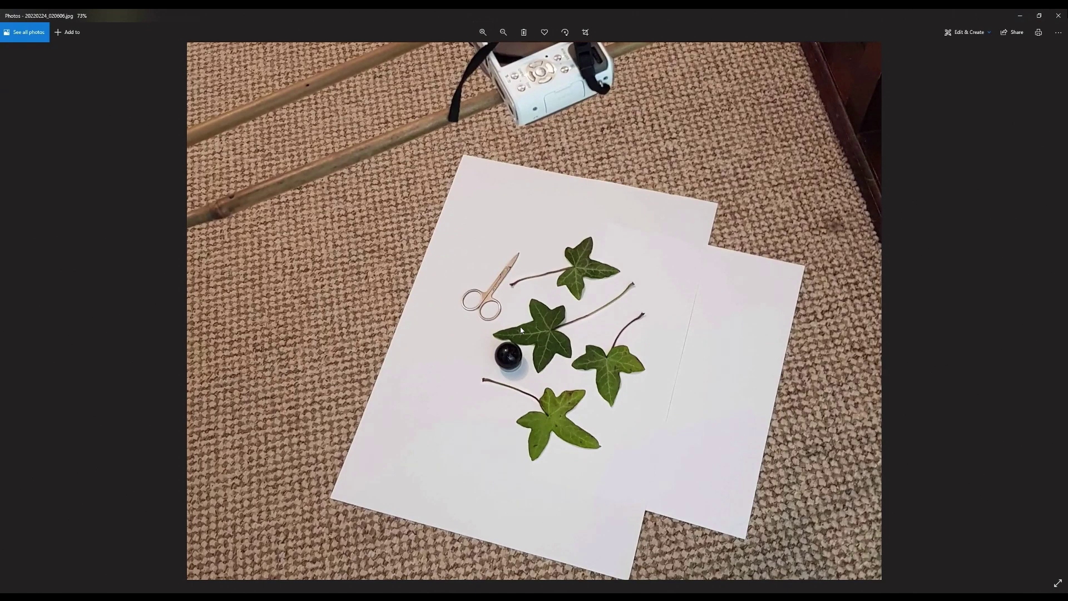
{"action": "left_click", "coordinate": [1058, 15]}
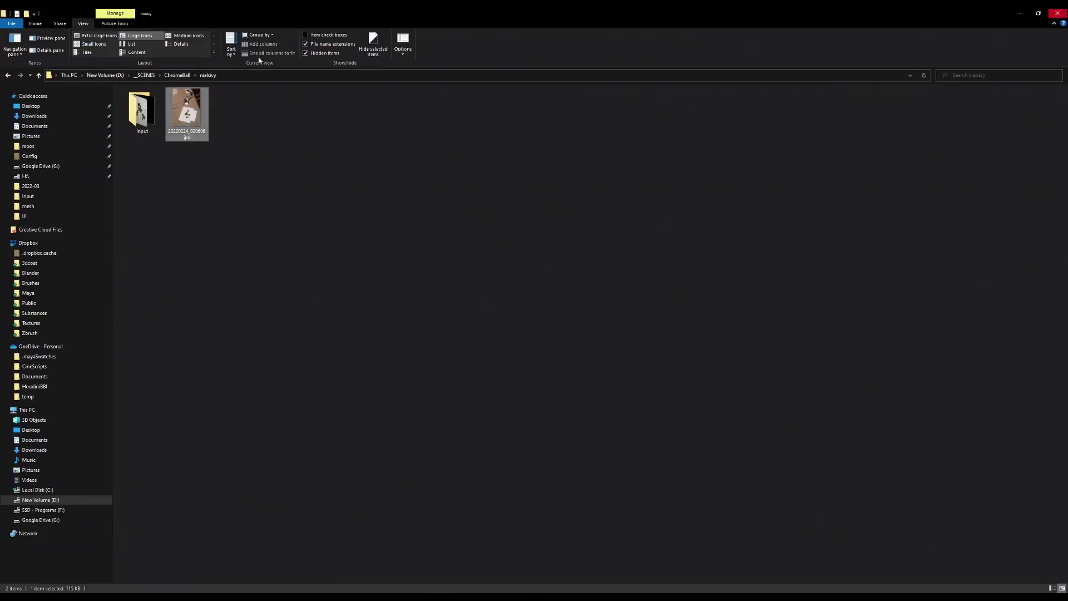
Browse the ivy leaf photos in the Input folder from 1.png through mask.png, comparing the light direction on the ball
{"action": "double_click", "coordinate": [156, 117]}
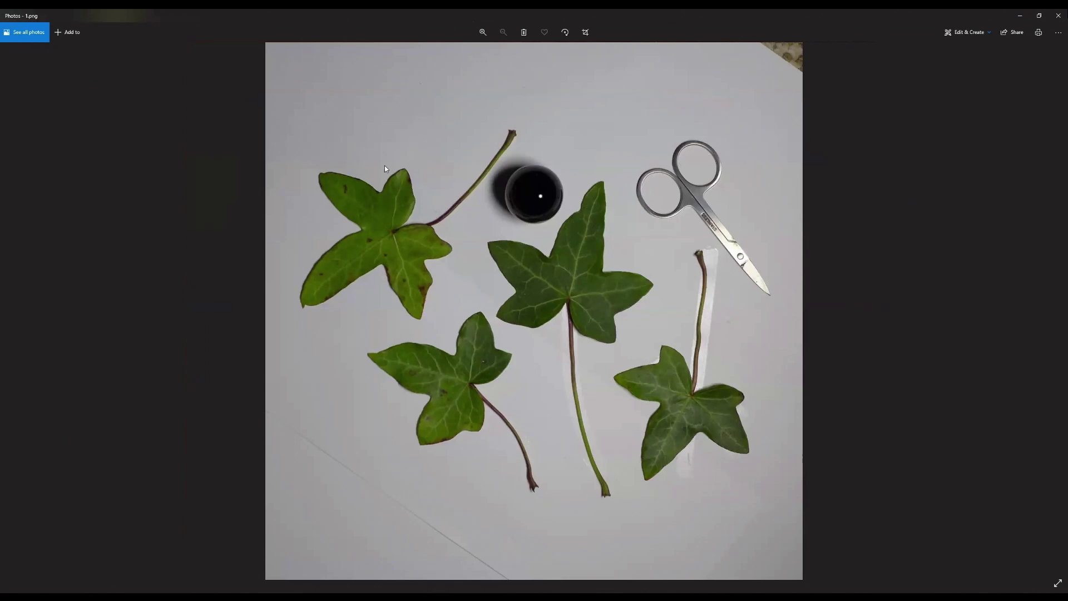
{"action": "key", "text": "Right"}
{"action": "key", "text": "Right"}
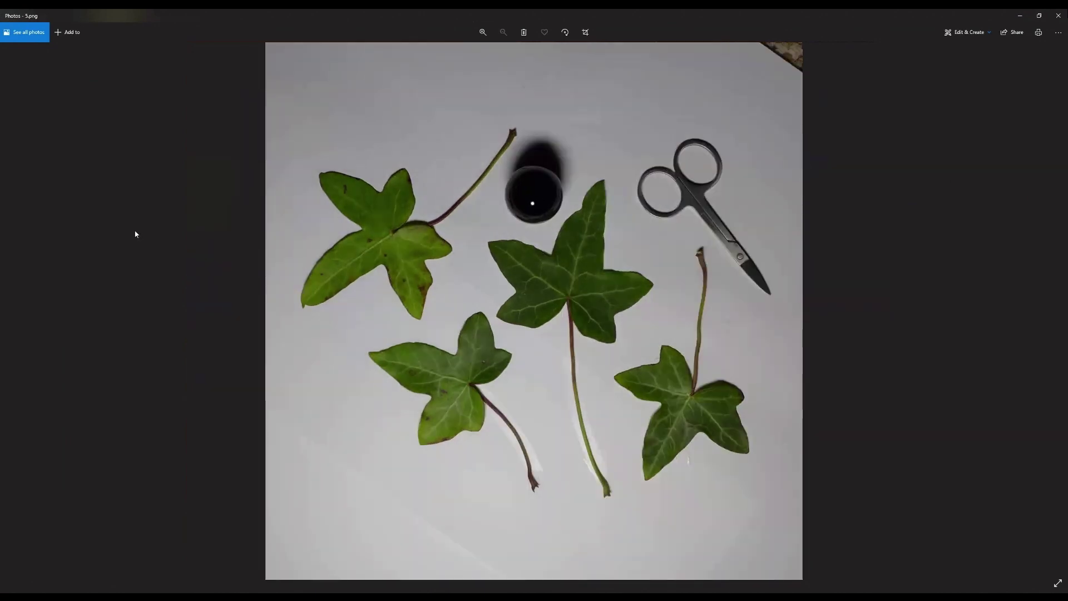
{"action": "key", "text": "Right"}
{"action": "key", "text": "Right"}
{"action": "key", "text": "Right"}
{"action": "key", "text": "Right"}
{"action": "key", "text": "Right"}
{"action": "key", "text": "Right"}
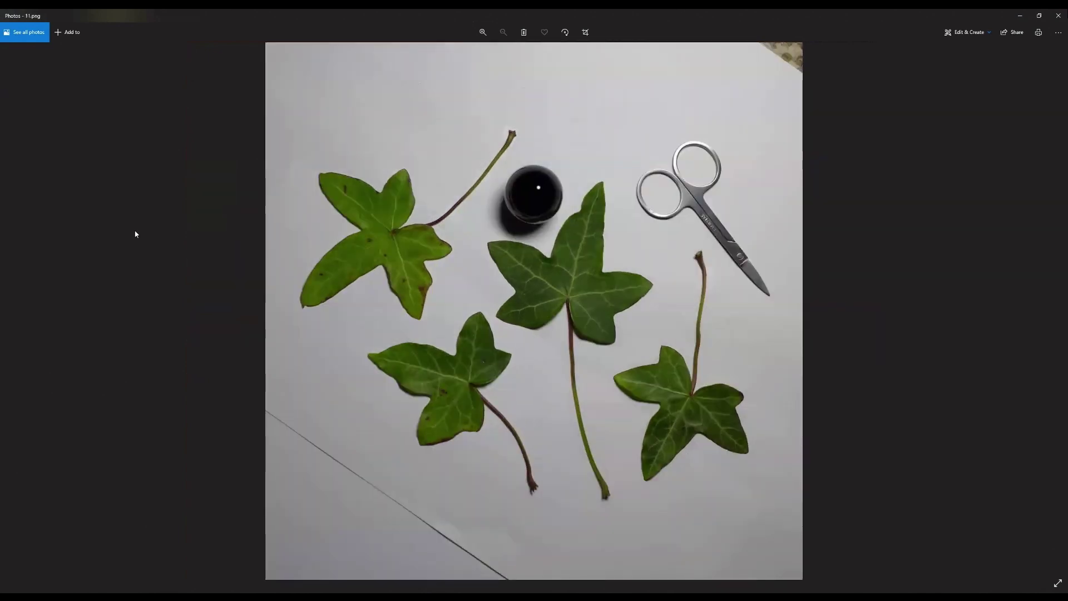
{"action": "key", "text": "Right"}
{"action": "key", "text": "Right"}
{"action": "key", "text": "Right"}
{"action": "key", "text": "Right"}
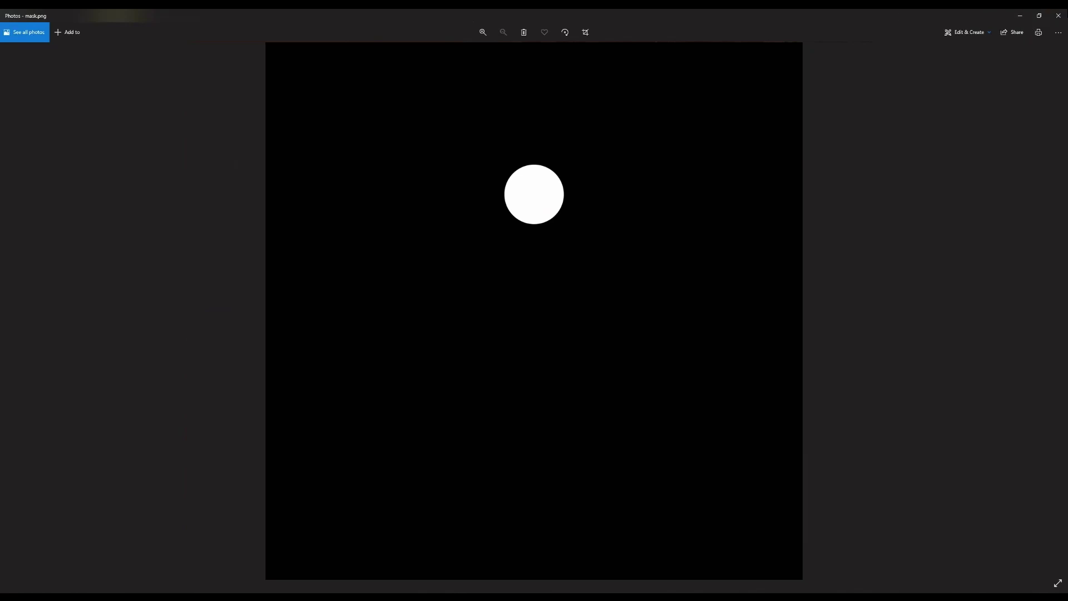
Close mask.png and show the standalone Chrome Ball node's albedo enlarged in ArtEngine's 2D preview
{"action": "key", "text": "alt+F4"}
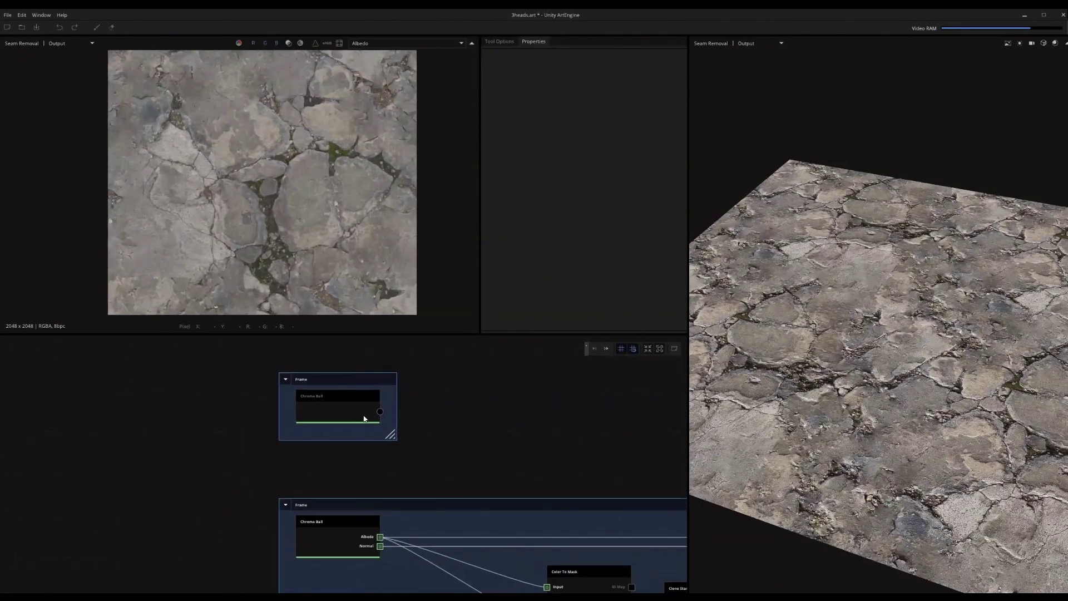
{"action": "scroll", "coordinate": [317, 422], "scroll_direction": "up", "scroll_amount": 2}
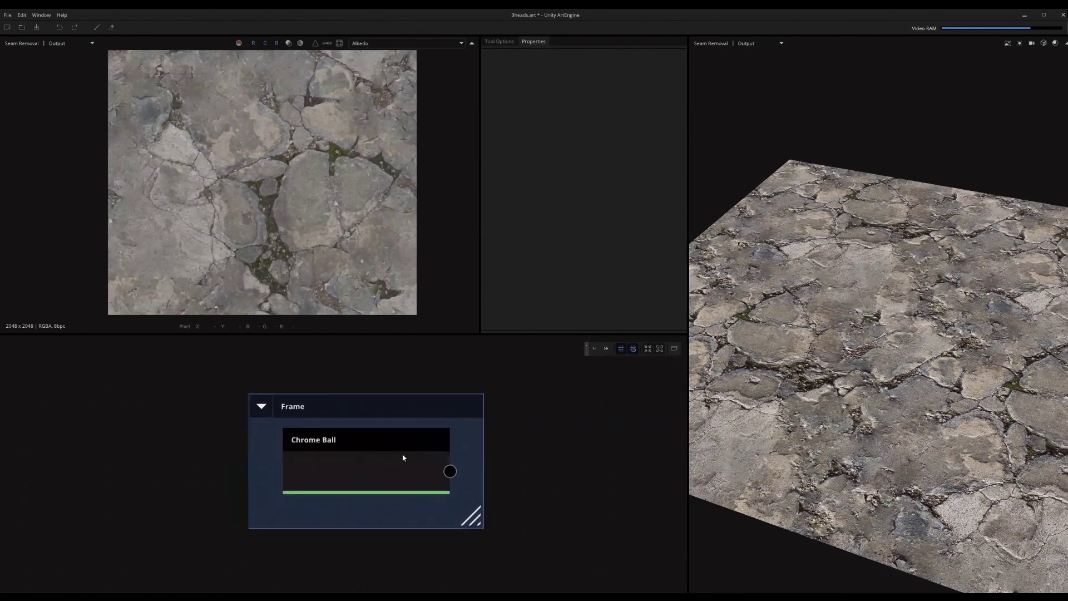
{"action": "left_click", "coordinate": [394, 440]}
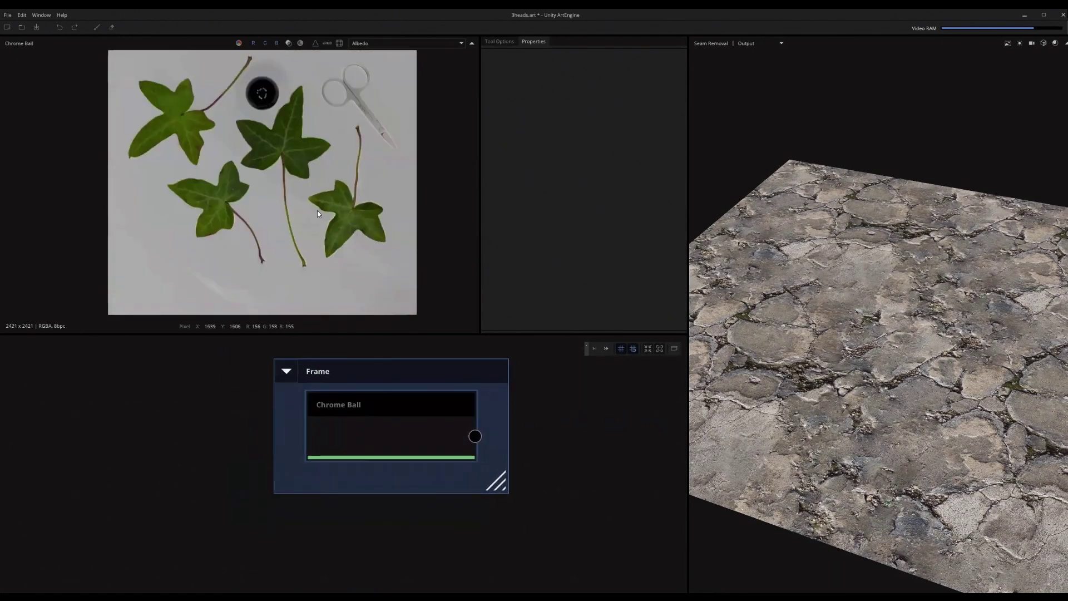
{"action": "scroll", "coordinate": [326, 158], "scroll_direction": "up", "scroll_amount": 3}
{"action": "scroll", "coordinate": [361, 147], "scroll_direction": "up", "scroll_amount": 2}
{"action": "middle_click_drag", "start_coordinate": [356, 150], "coordinate": [336, 158]}
Show the Chrome Ball node's normal map in the 2D preview and examine the ivy leaf veins up close
{"action": "key", "text": "2"}
{"action": "middle_click_drag", "start_coordinate": [234, 138], "coordinate": [313, 182]}
{"action": "scroll", "coordinate": [172, 113], "scroll_direction": "up", "scroll_amount": 2}
{"action": "middle_click_drag", "start_coordinate": [173, 114], "coordinate": [242, 121]}
{"action": "scroll", "coordinate": [188, 148], "scroll_direction": "up", "scroll_amount": 1}
{"action": "scroll", "coordinate": [250, 168], "scroll_direction": "down", "scroll_amount": 1}
{"action": "middle_click_drag", "start_coordinate": [322, 205], "coordinate": [87, 157]}
{"action": "scroll", "coordinate": [236, 181], "scroll_direction": "up", "scroll_amount": 1}
{"action": "middle_click_drag", "start_coordinate": [359, 229], "coordinate": [172, 208]}
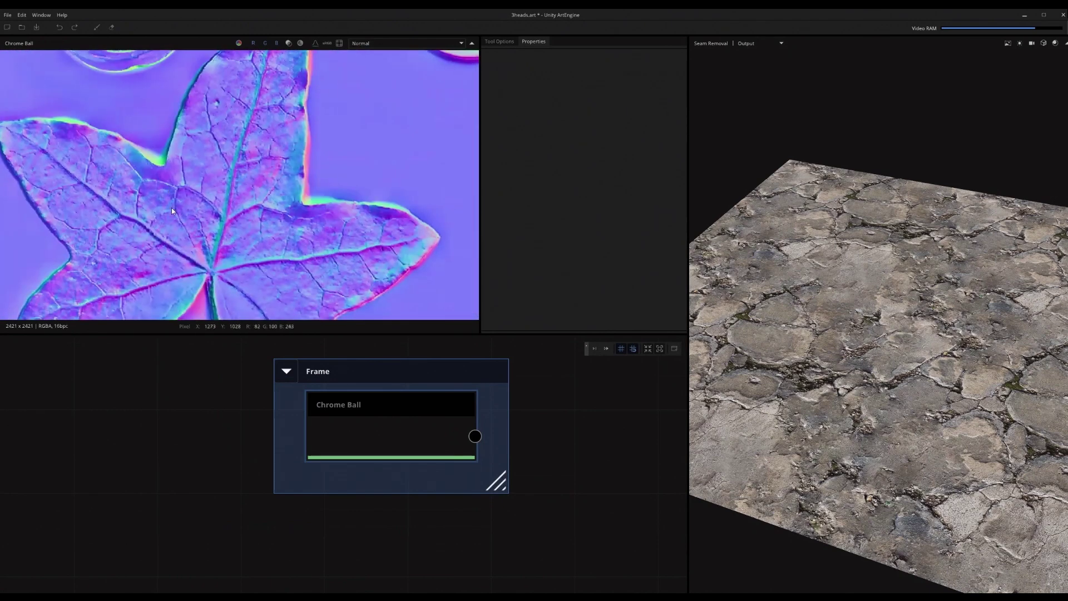
{"action": "scroll", "coordinate": [289, 253], "scroll_direction": "down", "scroll_amount": 2}
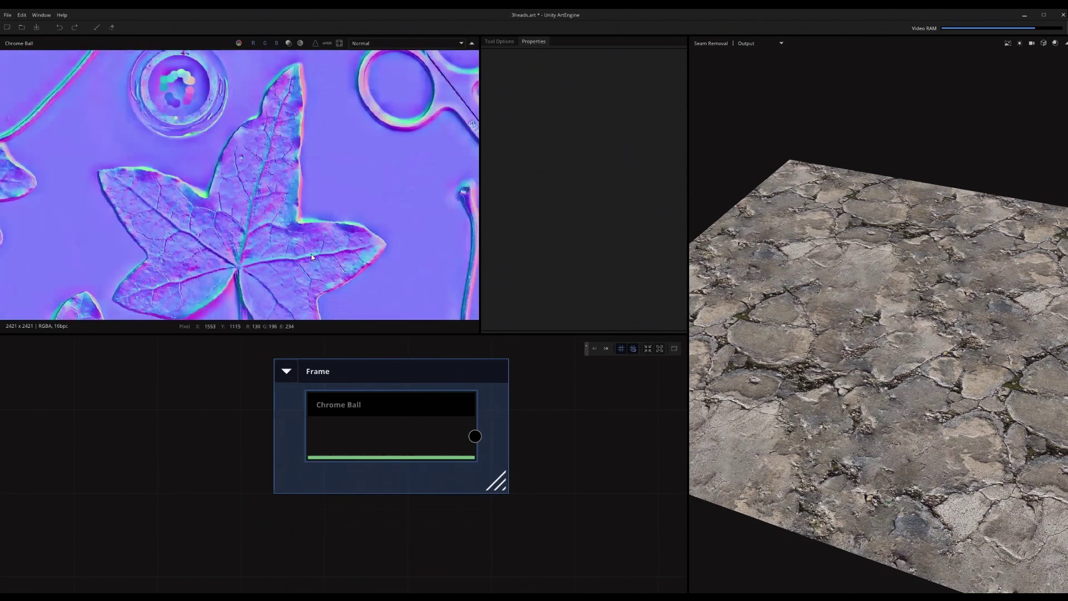
{"action": "scroll", "coordinate": [312, 253], "scroll_direction": "up", "scroll_amount": 1}
Examine the light reflections on the black ball in the albedo and compare them with the normal map of the leaves
{"action": "key", "text": "1"}
{"action": "scroll", "coordinate": [284, 155], "scroll_direction": "up", "scroll_amount": 3}
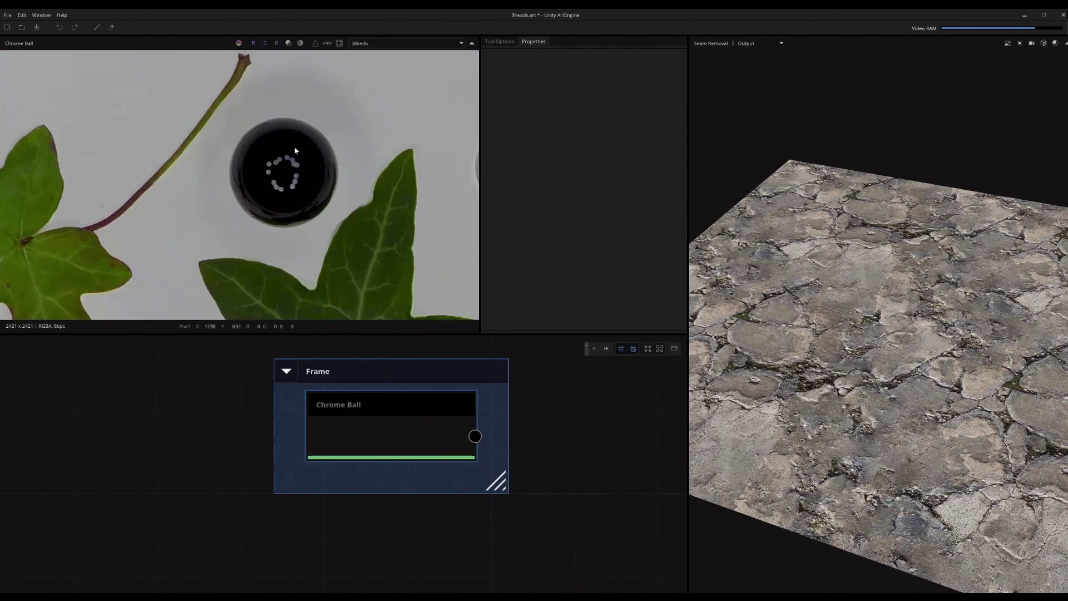
{"action": "scroll", "coordinate": [295, 154], "scroll_direction": "up", "scroll_amount": 2}
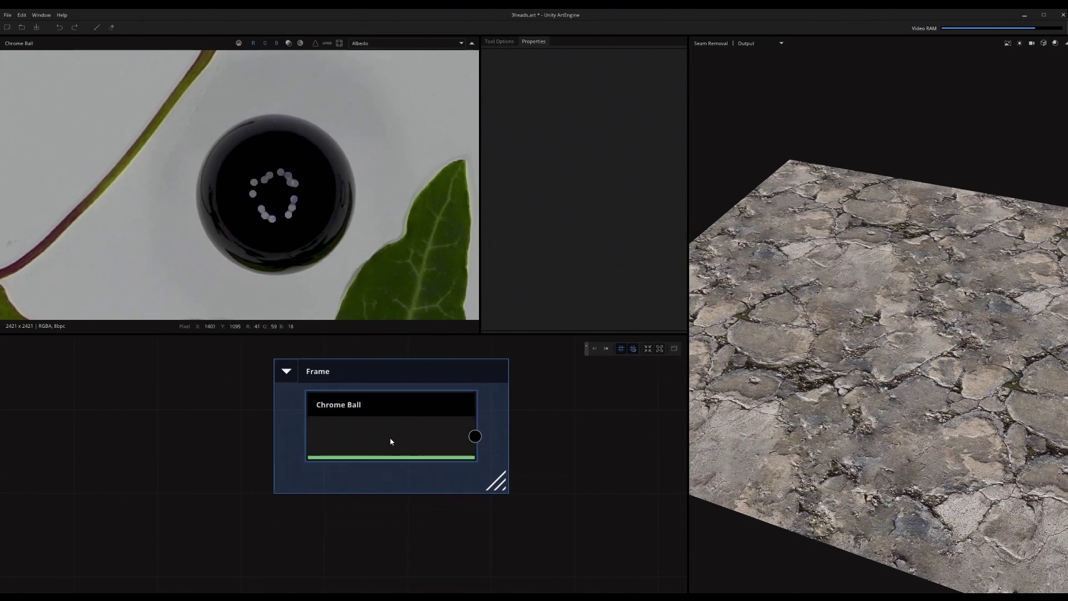
{"action": "scroll", "coordinate": [329, 245], "scroll_direction": "down", "scroll_amount": 4}
{"action": "key", "text": "n"}
{"action": "scroll", "coordinate": [218, 191], "scroll_direction": "down", "scroll_amount": 3}
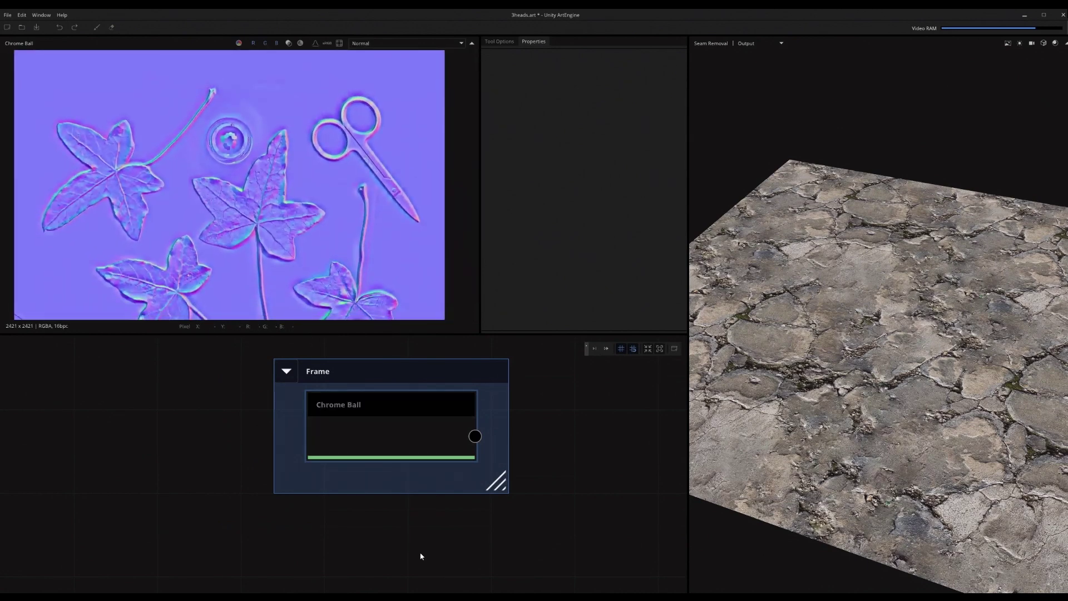
Review the properties of the standalone Chrome Ball node and of the Chrome Ball node feeding the larger frame's graph
{"action": "middle_click_drag", "start_coordinate": [419, 556], "coordinate": [388, 535]}
{"action": "left_click", "coordinate": [358, 431]}
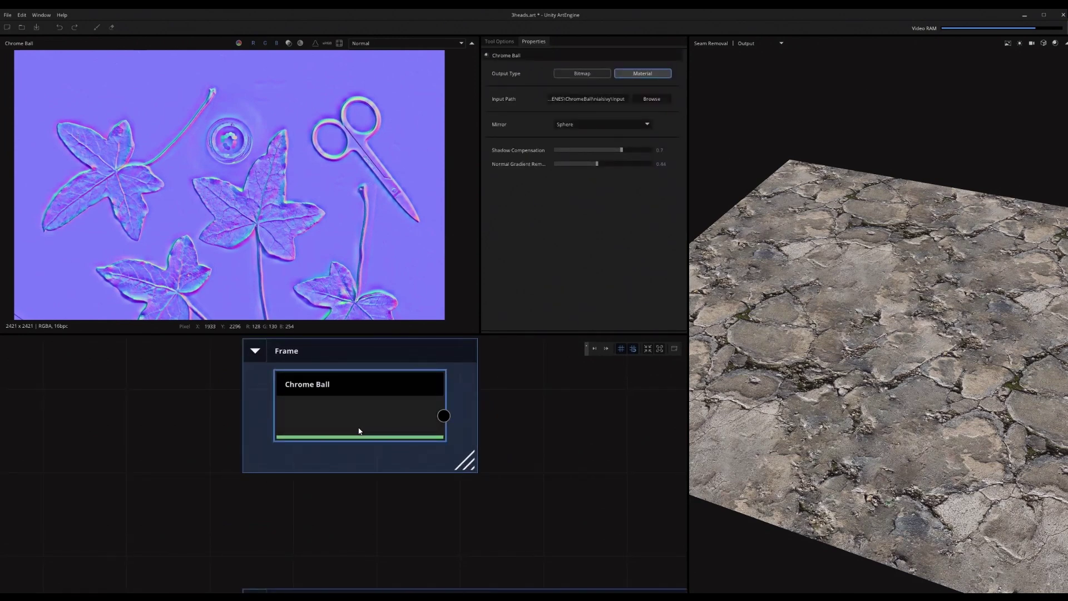
{"action": "scroll", "coordinate": [359, 431], "scroll_direction": "down", "scroll_amount": 3}
{"action": "middle_click_drag", "start_coordinate": [414, 553], "coordinate": [376, 439]}
{"action": "scroll", "coordinate": [376, 438], "scroll_direction": "up", "scroll_amount": 1}
{"action": "scroll", "coordinate": [504, 457], "scroll_direction": "down", "scroll_amount": 3}
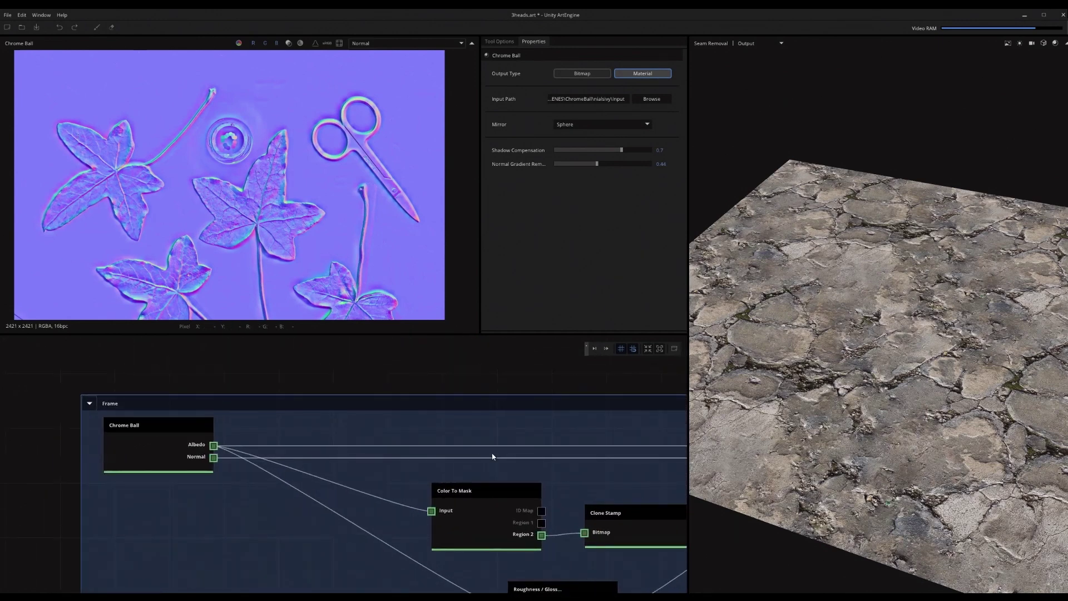
{"action": "scroll", "coordinate": [393, 443], "scroll_direction": "down", "scroll_amount": 4}
{"action": "scroll", "coordinate": [344, 432], "scroll_direction": "up", "scroll_amount": 4}
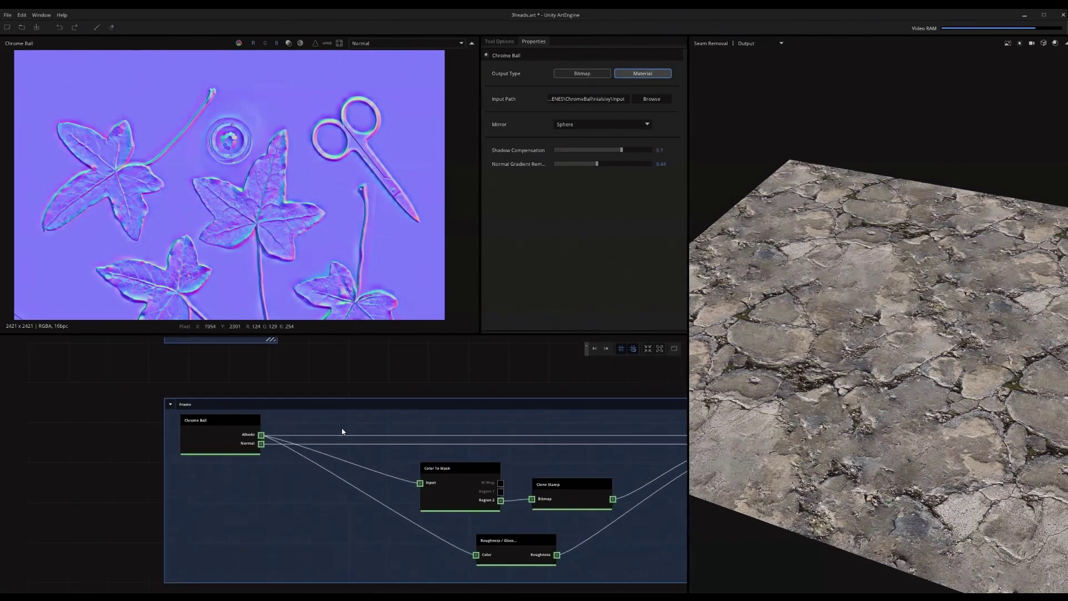
{"action": "left_click", "coordinate": [224, 447]}
{"action": "scroll", "coordinate": [224, 447], "scroll_direction": "up", "scroll_amount": 2}
{"action": "scroll", "coordinate": [334, 445], "scroll_direction": "down", "scroll_amount": 2}
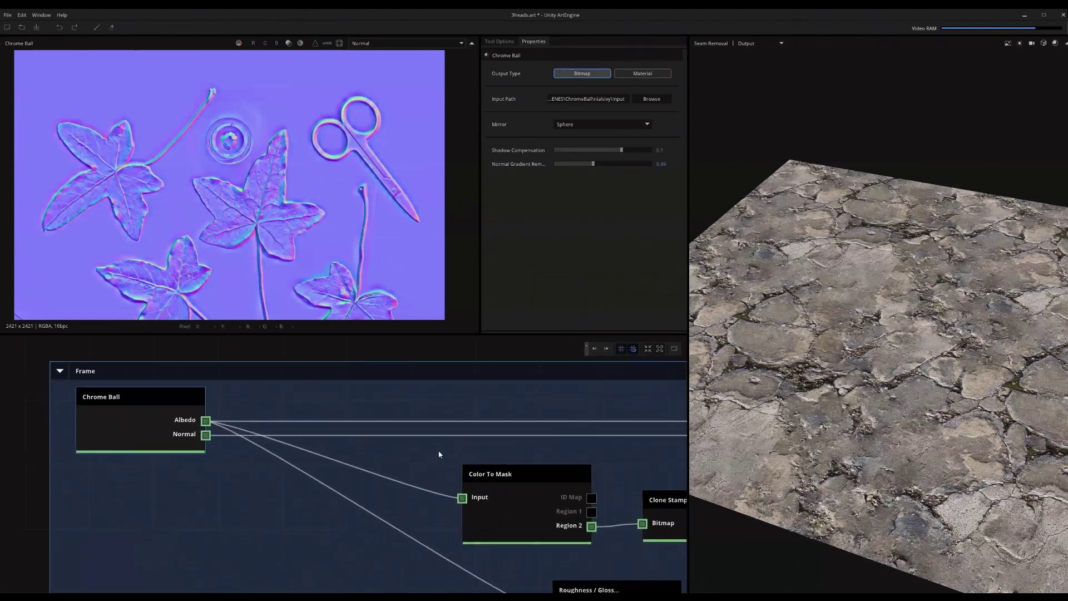
Preview the Color To Mask node's color identification and follow its connections to the Compose Material node
{"action": "left_click", "coordinate": [486, 489]}
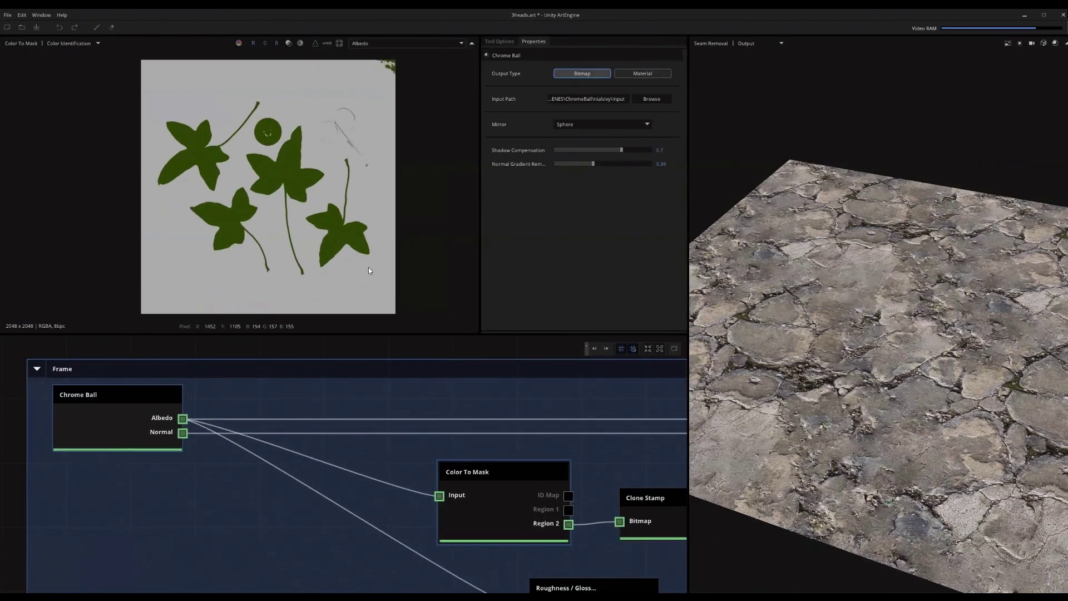
{"action": "scroll", "coordinate": [486, 513], "scroll_direction": "up", "scroll_amount": 2}
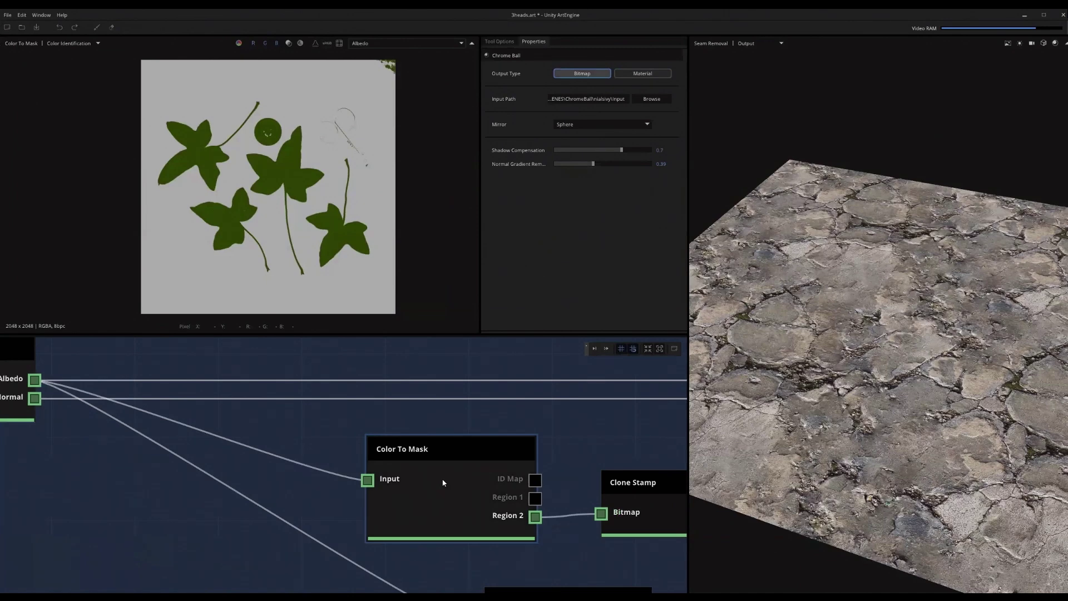
{"action": "scroll", "coordinate": [449, 488], "scroll_direction": "down", "scroll_amount": 2}
{"action": "middle_click_drag", "start_coordinate": [444, 503], "coordinate": [244, 501]}
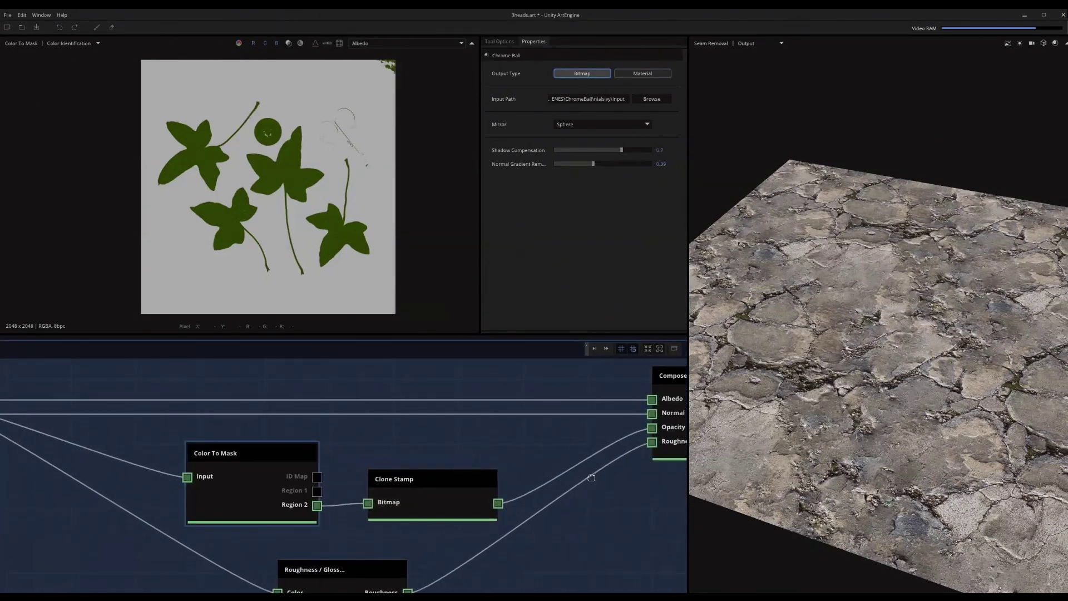
{"action": "middle_click_drag", "start_coordinate": [591, 477], "coordinate": [371, 499]}
Show the Compose Material output in the 2D and 3D previews and inspect the cut-out ivy leaves from several angles
{"action": "left_click", "coordinate": [497, 457]}
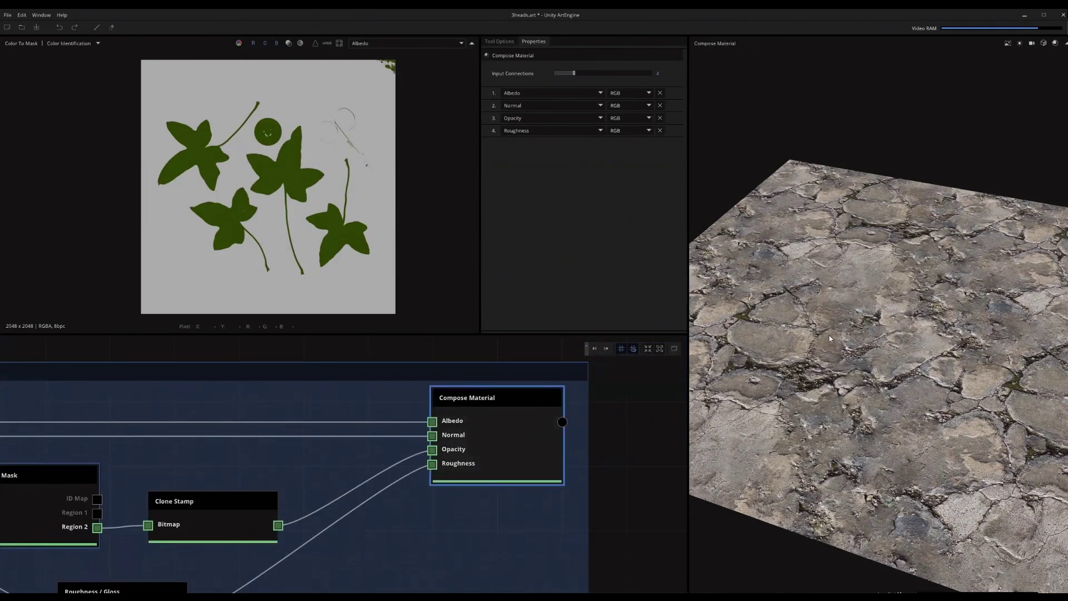
{"action": "left_click_drag", "start_coordinate": [846, 336], "coordinate": [896, 319]}
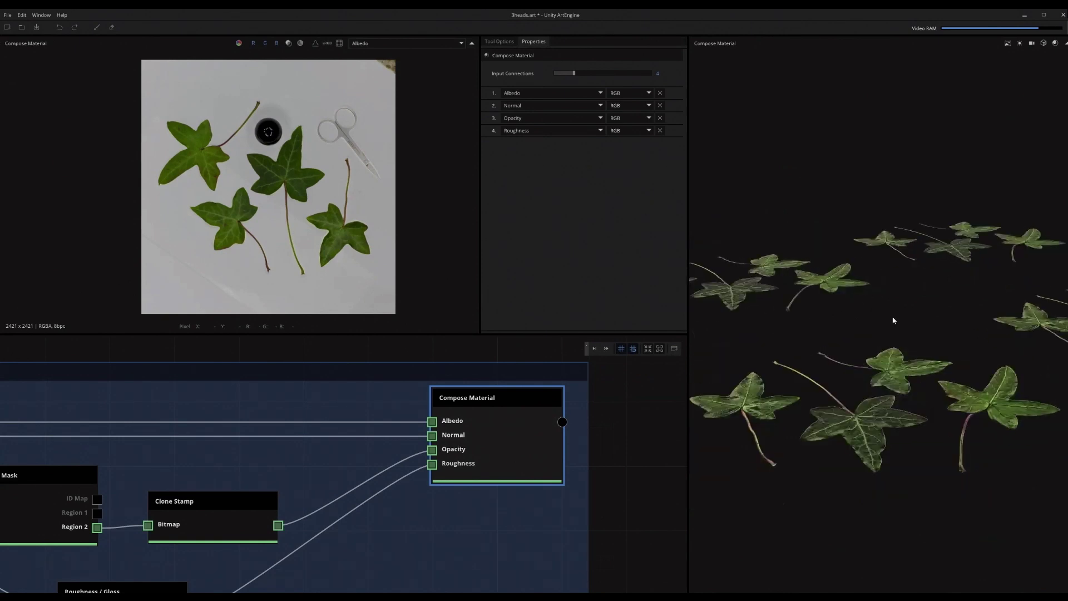
{"action": "scroll", "coordinate": [846, 300], "scroll_direction": "up", "scroll_amount": 3}
{"action": "left_click_drag", "start_coordinate": [881, 406], "coordinate": [681, 279]}
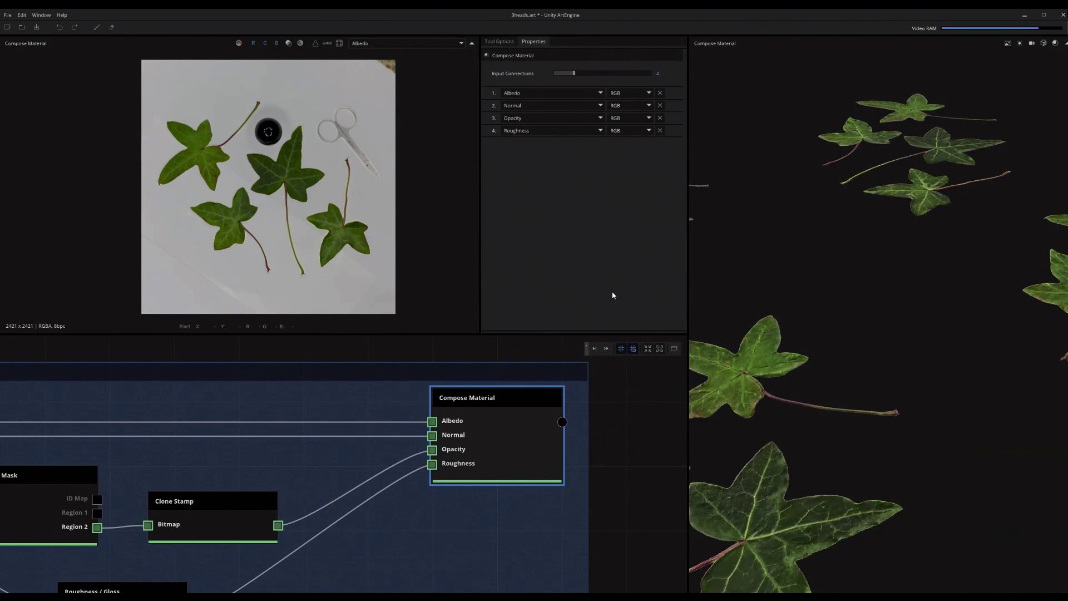
Launch SpeedTree for Games v9.0.0, open the recent testvines model and view its hanging ivy up close
{"action": "key", "text": "super"}
{"action": "type", "text": "speed"}
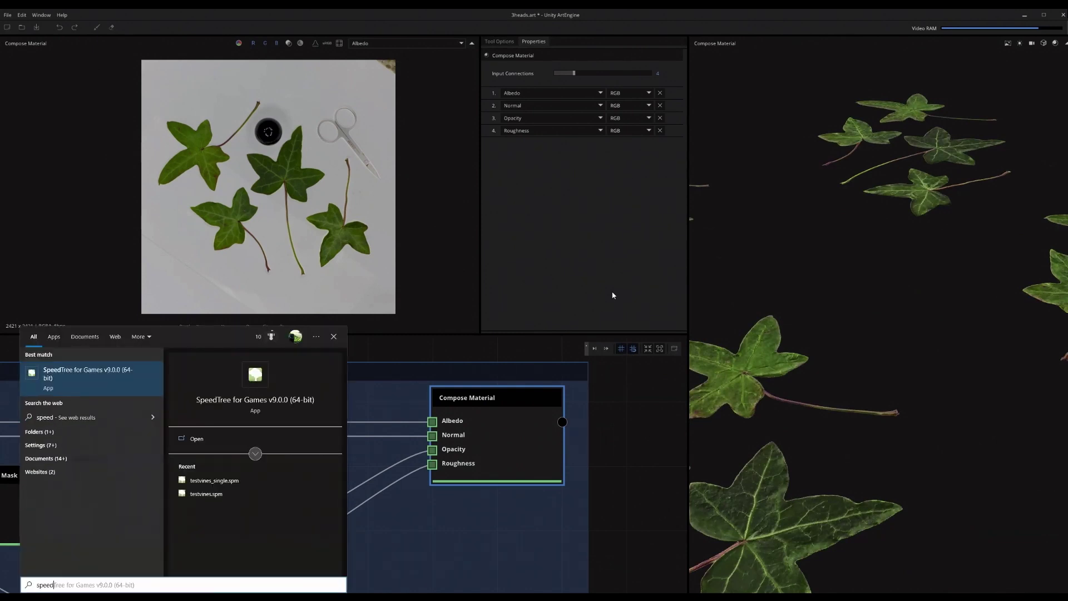
{"action": "key", "text": "Return"}
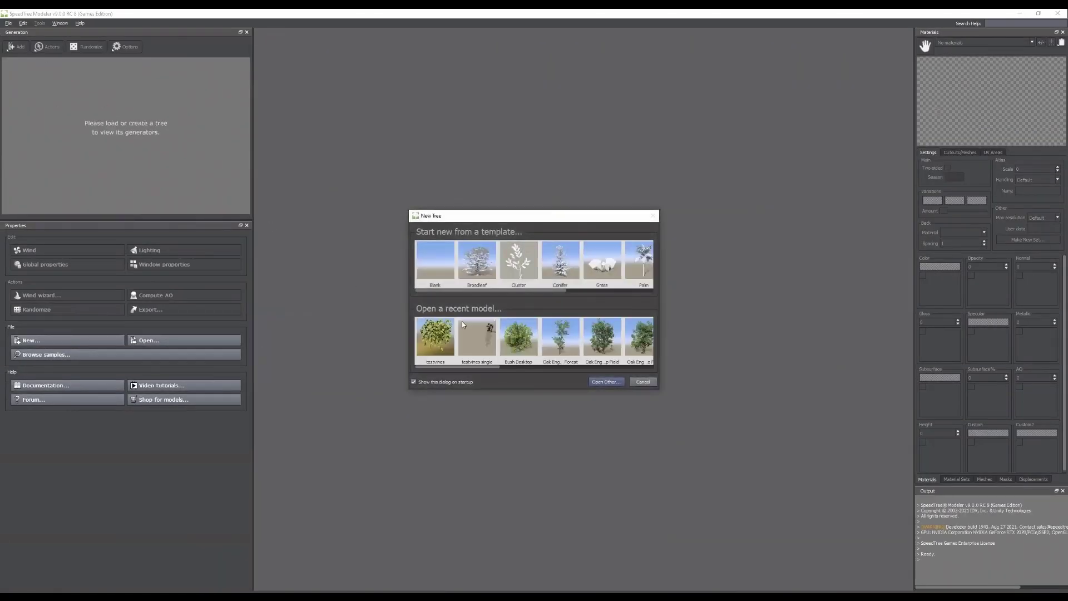
{"action": "left_click", "coordinate": [485, 335]}
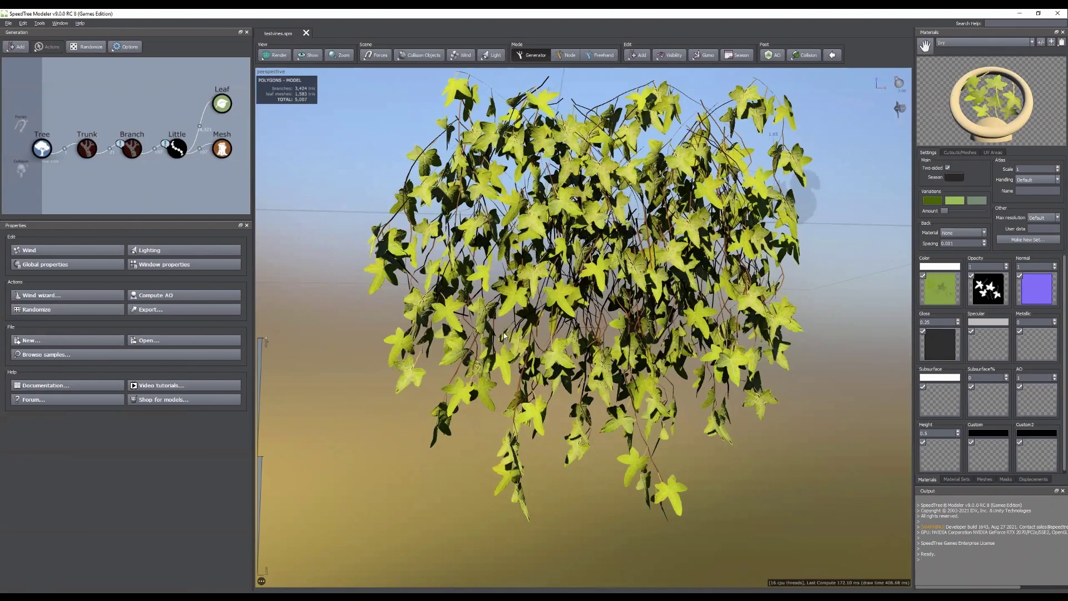
{"action": "left_click_drag", "start_coordinate": [504, 336], "coordinate": [684, 270]}
{"action": "scroll", "coordinate": [606, 284], "scroll_direction": "up", "scroll_amount": 3}
Vary the Trunk generator's Number to change the ivy's density, set it to 1 and view the resulting vines
{"action": "left_click", "coordinate": [40, 149]}
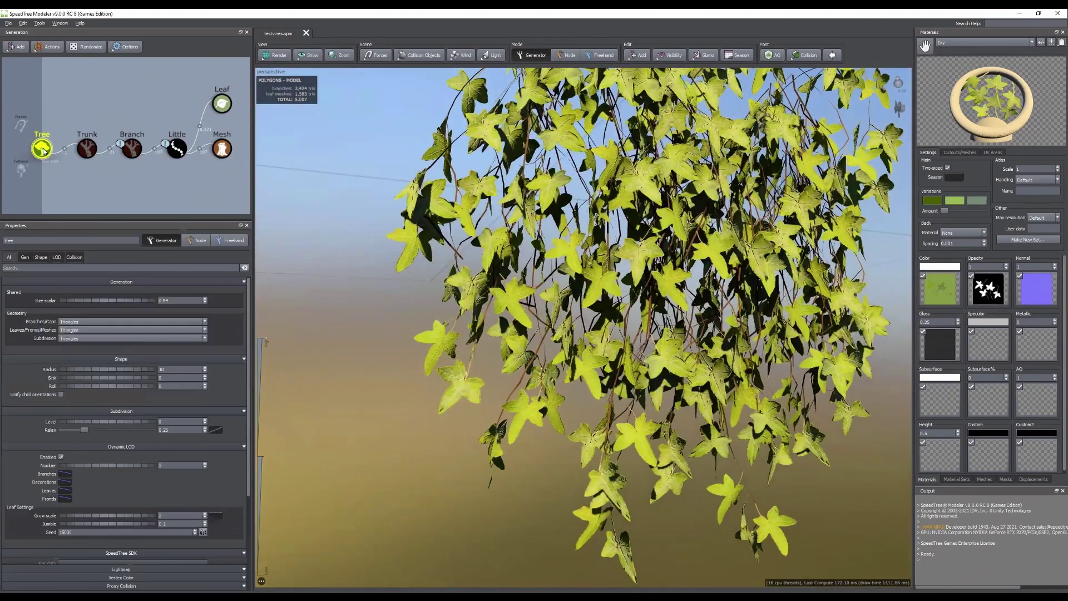
{"action": "left_click", "coordinate": [86, 148]}
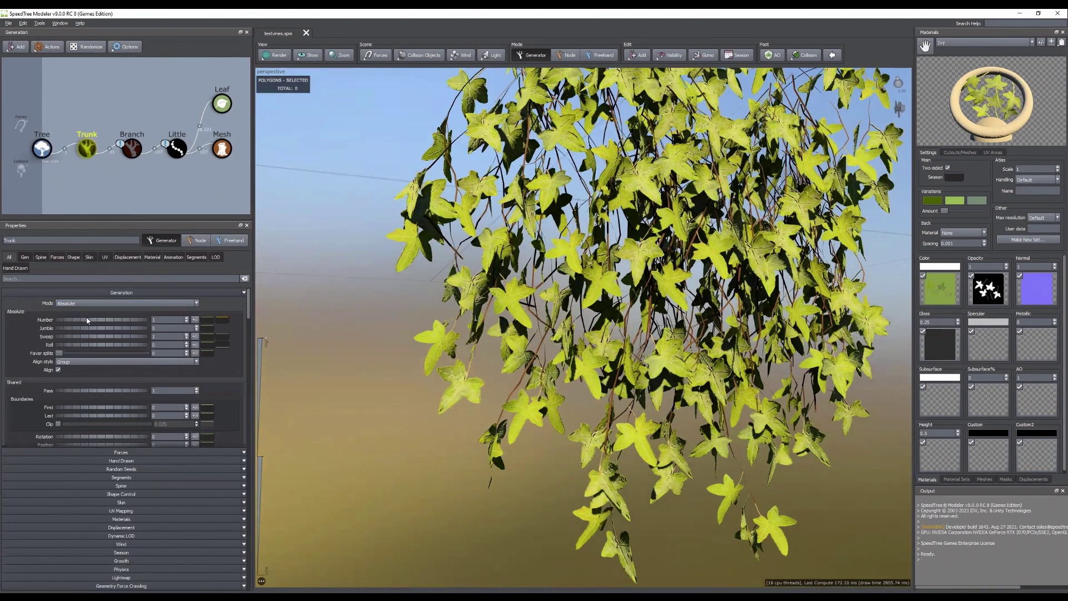
{"action": "mouse_move", "coordinate": [132, 319]}
{"action": "left_mouse_down"}
{"action": "mouse_move", "coordinate": [107, 319]}
{"action": "mouse_move", "coordinate": [135, 321]}
{"action": "left_mouse_up"}
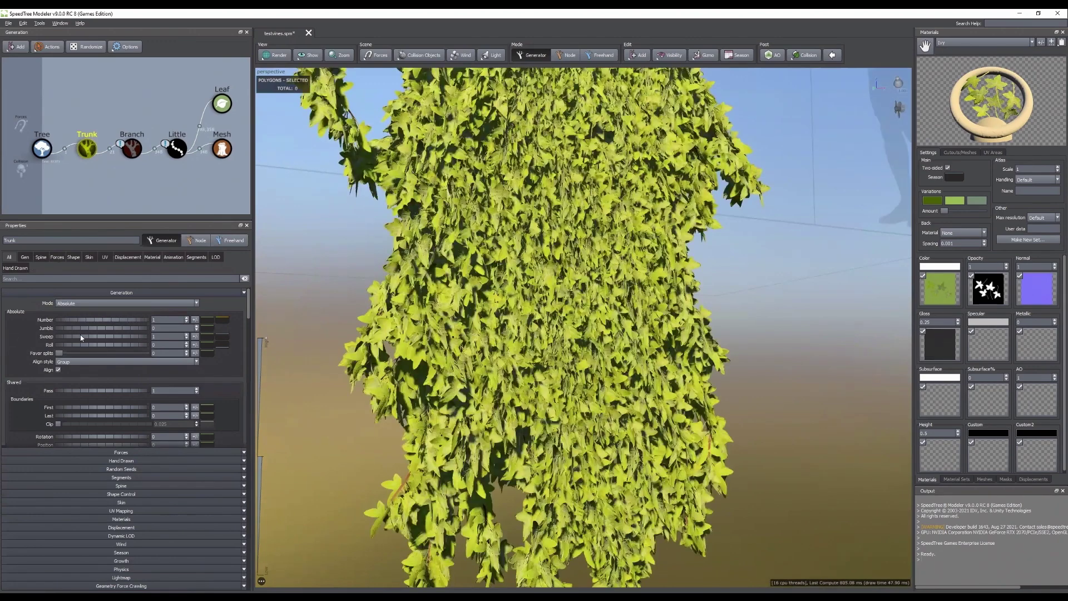
{"action": "left_click_drag", "start_coordinate": [470, 313], "coordinate": [566, 325]}
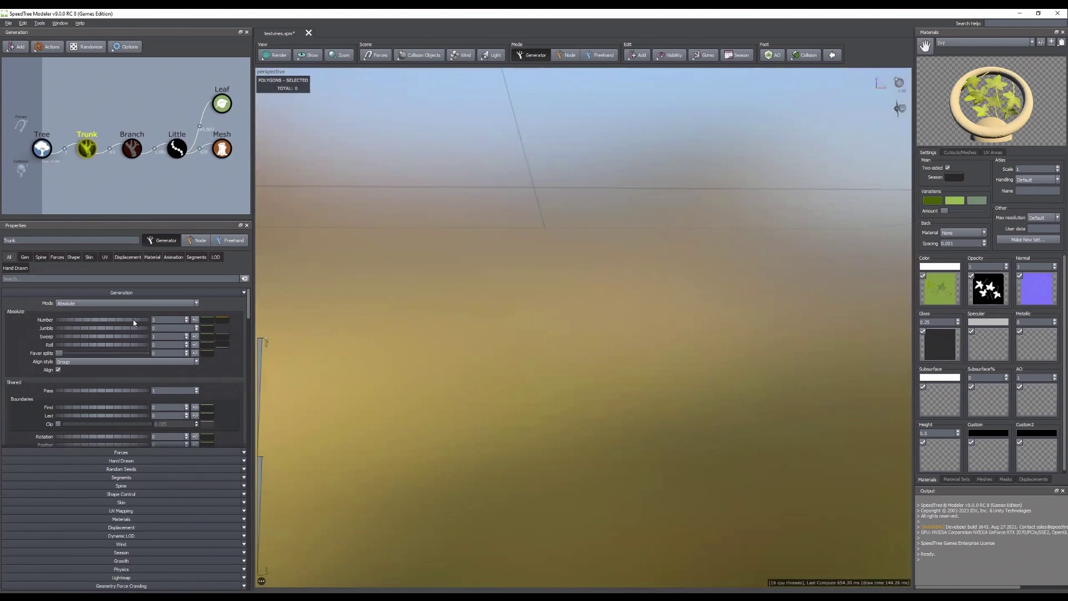
{"action": "double_click", "coordinate": [158, 320]}
{"action": "key", "text": "Return"}
{"action": "left_click_drag", "start_coordinate": [514, 219], "coordinate": [586, 228]}
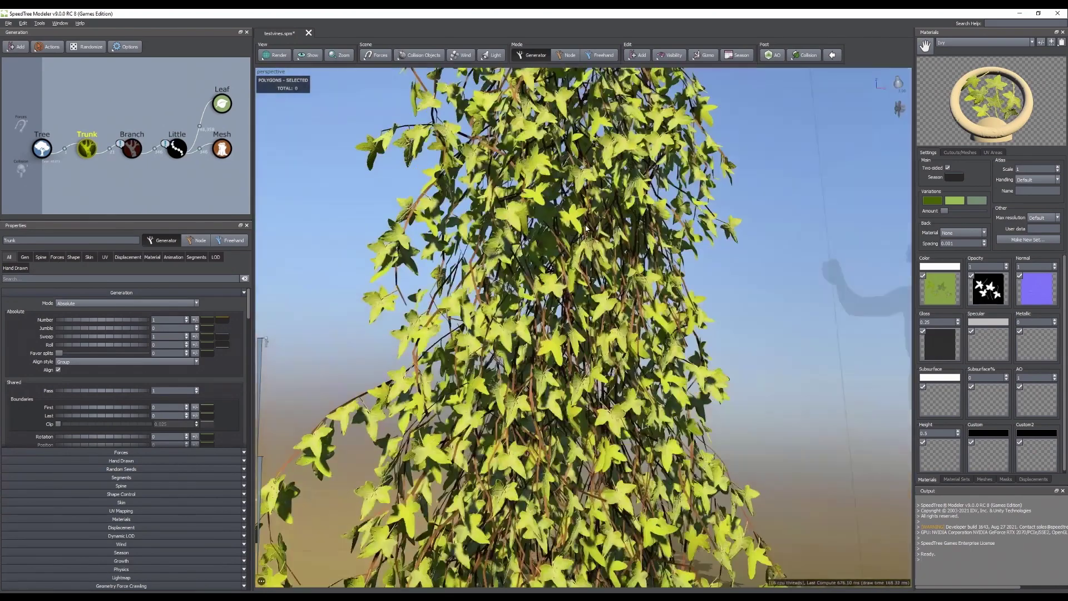
Switch to Unity and look around the ivy-covered window in the overgrown room scene, undoing any accidental object moves
{"action": "key", "text": "alt+Tab"}
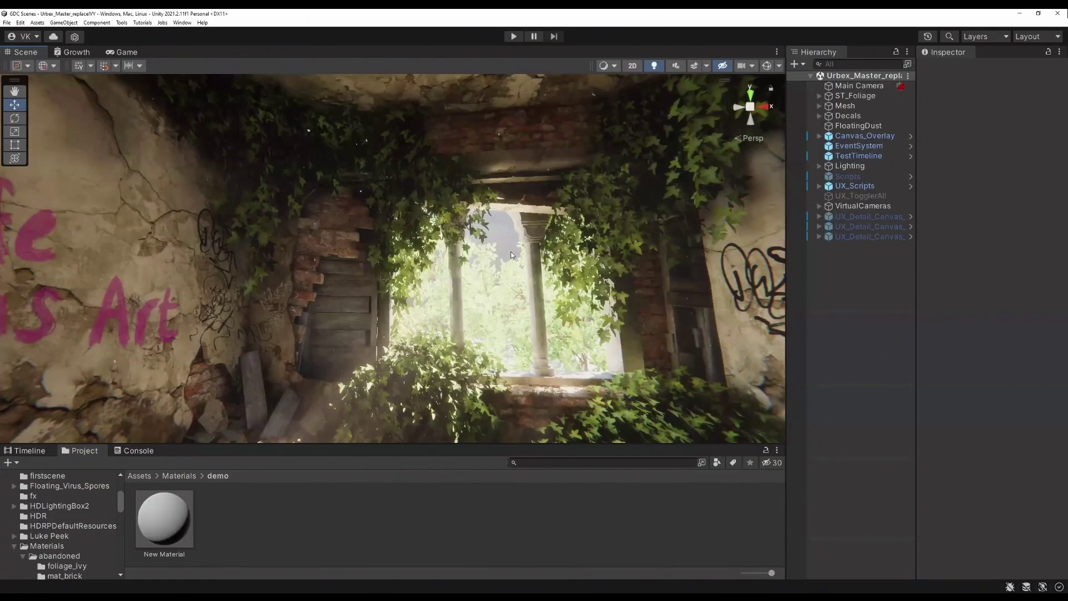
{"action": "left_click", "coordinate": [607, 267]}
{"action": "middle_click_drag", "start_coordinate": [607, 268], "coordinate": [531, 268]}
{"action": "left_click", "coordinate": [530, 268]}
{"action": "left_click_drag", "start_coordinate": [560, 217], "coordinate": [562, 239]}
{"action": "key", "text": "ctrl+z"}
{"action": "left_click", "coordinate": [663, 176]}
{"action": "middle_click_drag", "start_coordinate": [662, 176], "coordinate": [609, 234], "text": "alt"}
{"action": "left_click_drag", "start_coordinate": [609, 233], "coordinate": [521, 269], "text": "alt"}
{"action": "key", "text": "ctrl+z"}
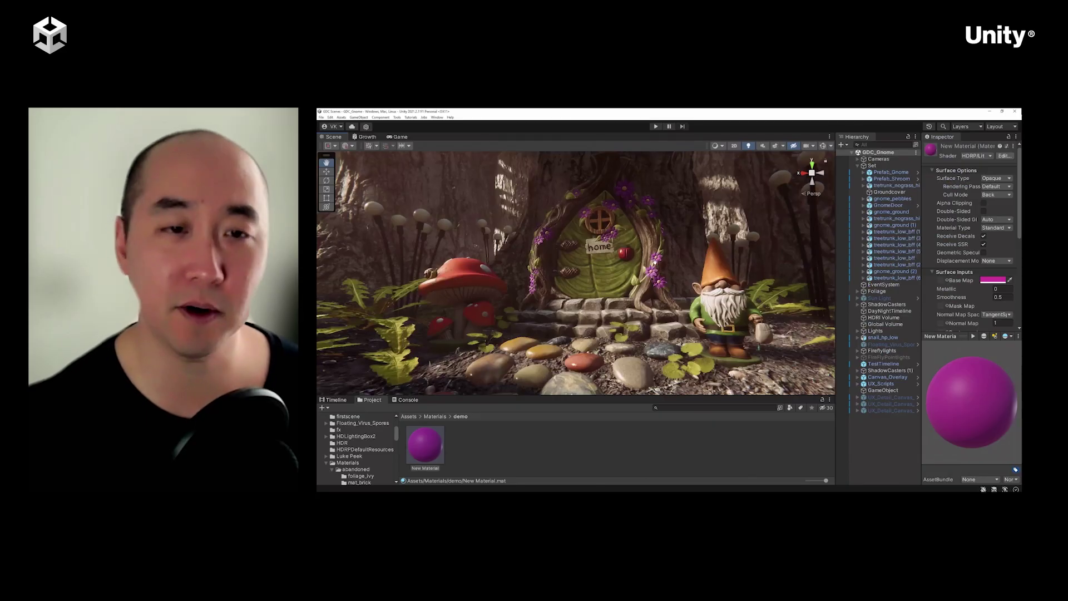
Look around the mushroom and leaf door in the GDC_Gnome scene and select Prefab_Gnome for a closer view
{"action": "left_click_drag", "start_coordinate": [655, 262], "coordinate": [637, 281], "text": "alt"}
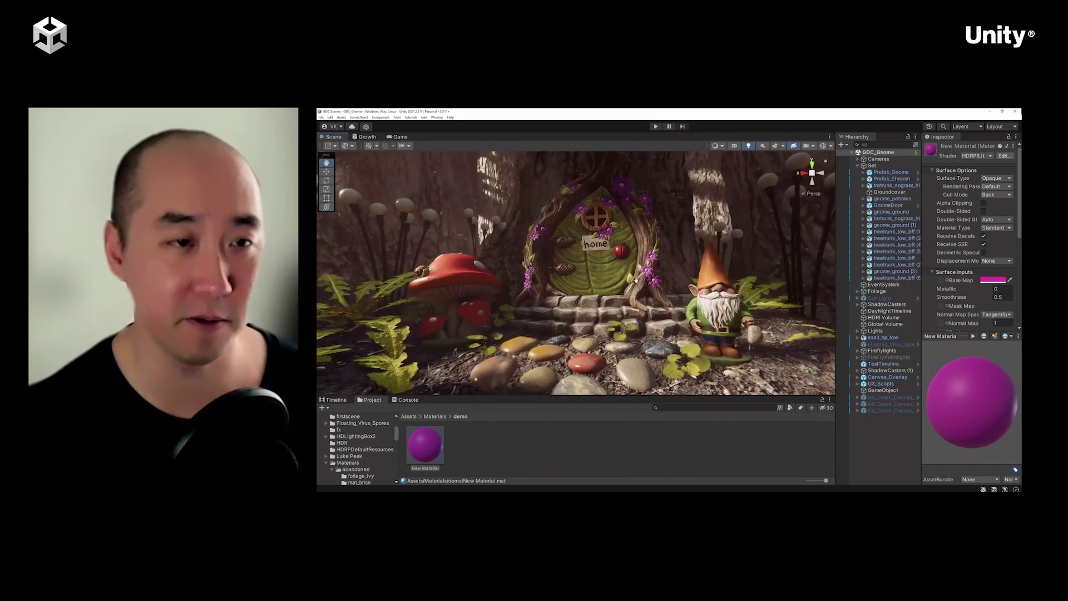
{"action": "left_click_drag", "start_coordinate": [685, 291], "coordinate": [647, 287], "text": "alt"}
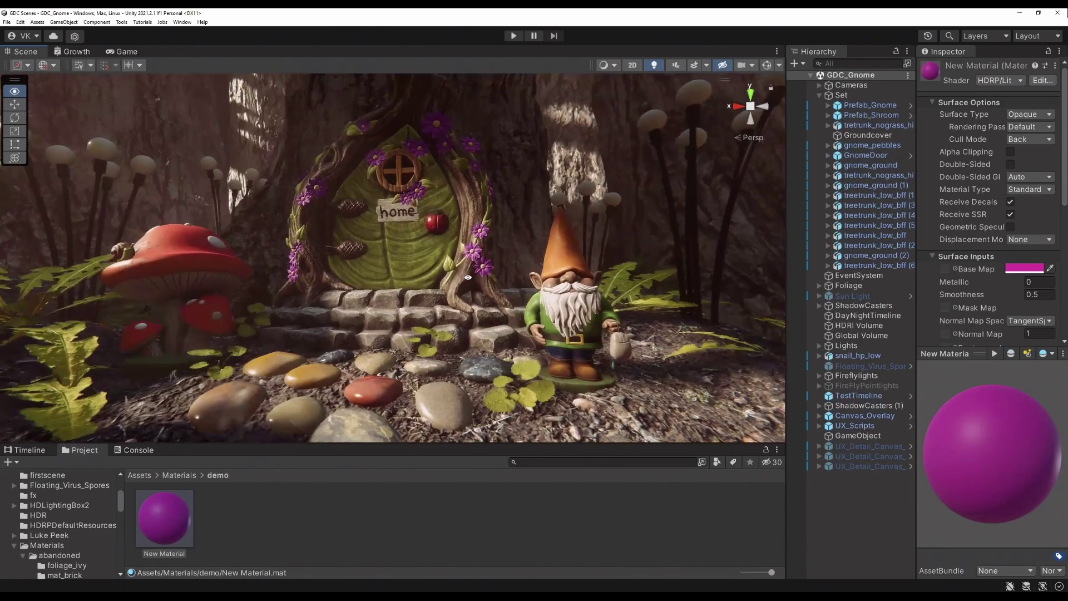
{"action": "left_click_drag", "start_coordinate": [519, 292], "coordinate": [496, 282], "text": "alt"}
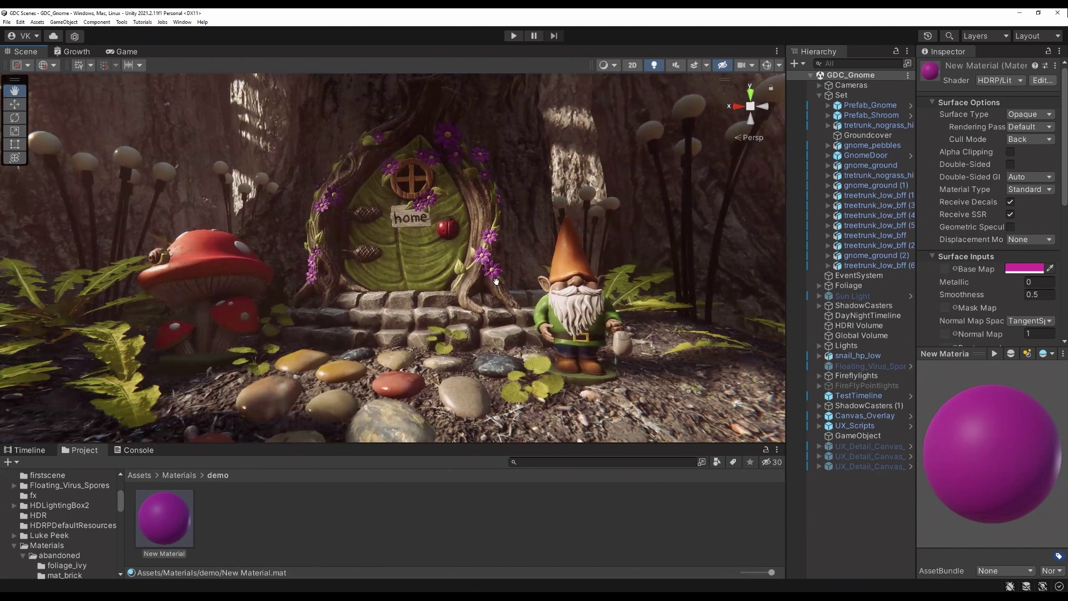
{"action": "left_click_drag", "start_coordinate": [502, 298], "coordinate": [477, 263]}
{"action": "left_click", "coordinate": [555, 283]}
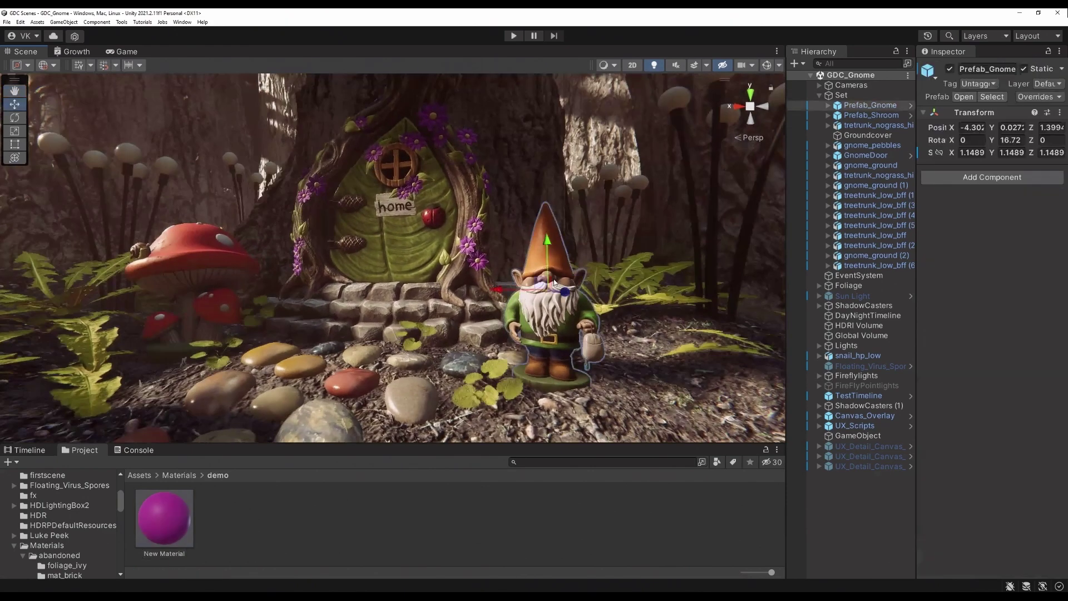
{"action": "key", "text": "w"}
{"action": "mouse_move", "coordinate": [553, 283]}
{"action": "right_mouse_down"}
{"action": "mouse_move", "coordinate": [579, 279]}
{"action": "mouse_move", "coordinate": [539, 276]}
{"action": "right_mouse_up"}
{"action": "key", "text": "q"}
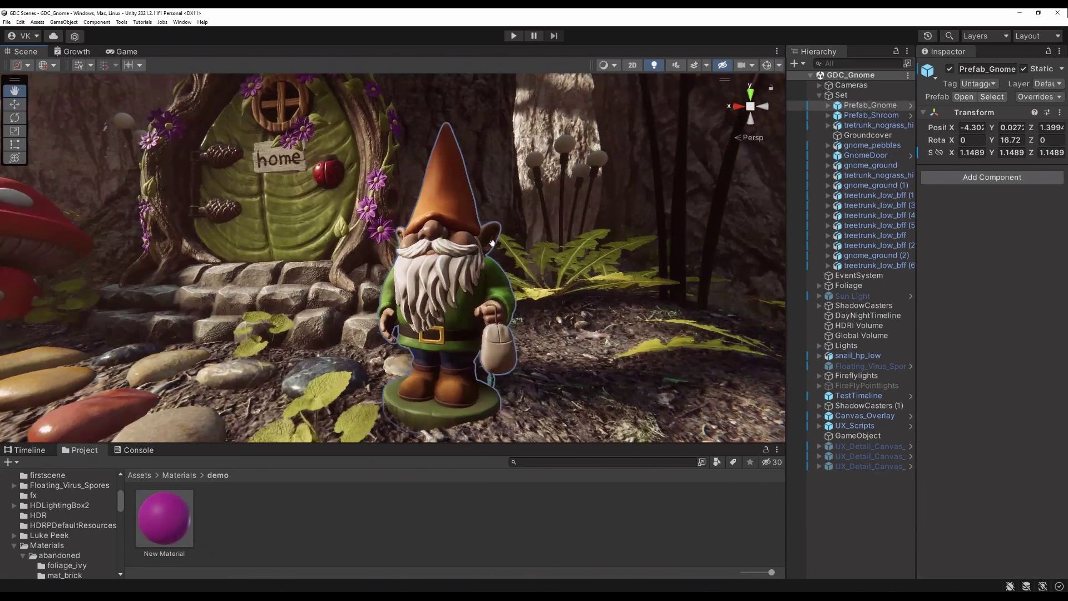
Inspect the forest set around the gnome, select the large clover plant at its feet and return to a wider view
{"action": "right_click_drag", "start_coordinate": [492, 245], "coordinate": [179, 257]}
{"action": "key", "text": "w"}
{"action": "left_click", "coordinate": [392, 188]}
{"action": "left_click", "coordinate": [154, 253]}
{"action": "left_click", "coordinate": [180, 257]}
{"action": "right_click_drag", "start_coordinate": [433, 297], "coordinate": [456, 329]}
{"action": "left_click", "coordinate": [479, 378]}
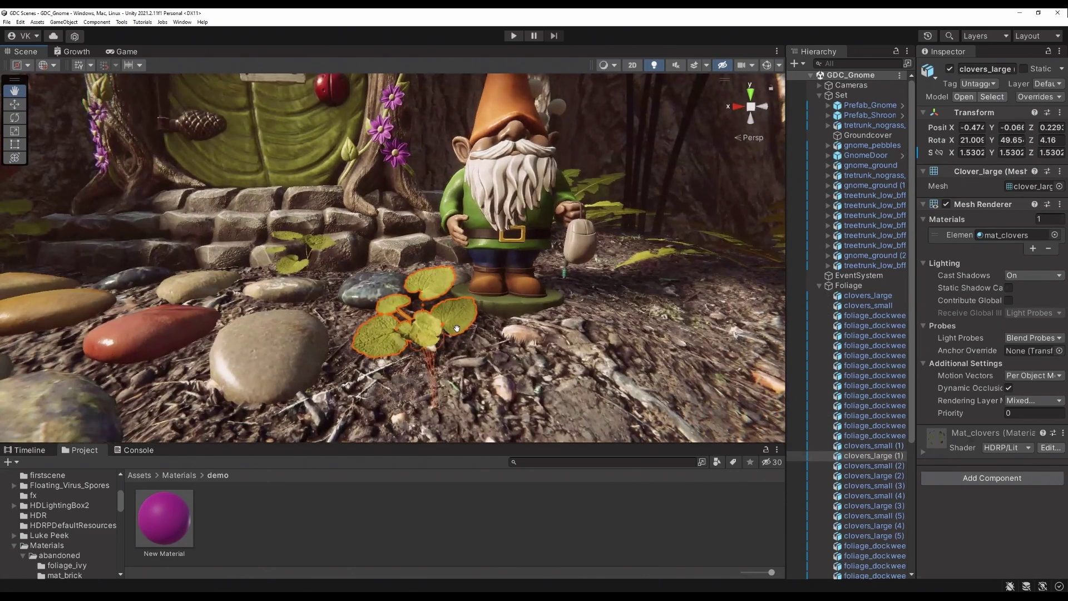
{"action": "right_click_drag", "start_coordinate": [460, 187], "coordinate": [510, 302], "text": "alt"}
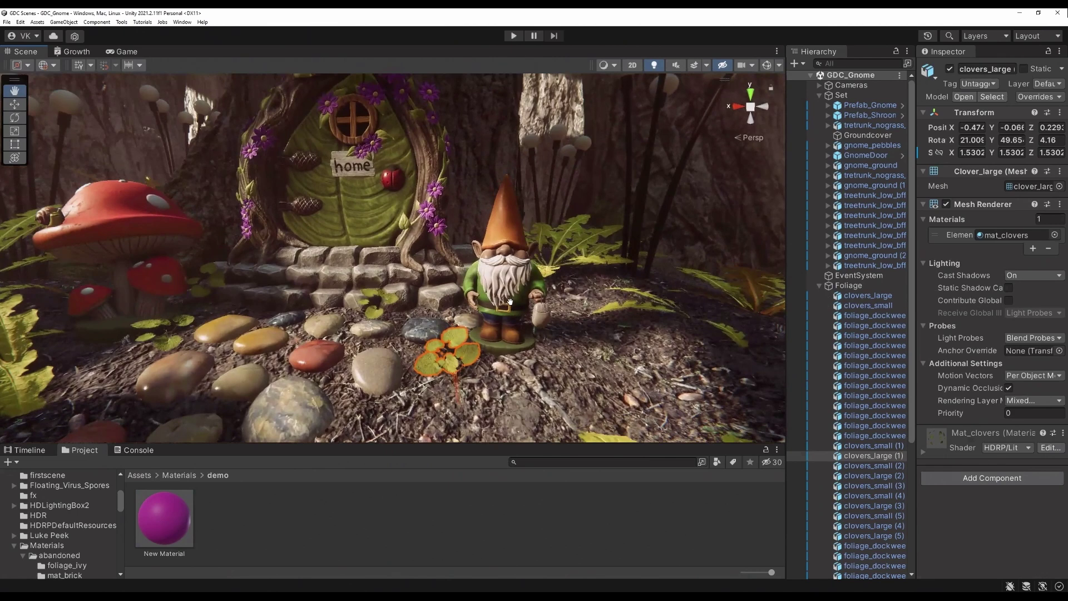
Select the gnome_ground object beneath the gnome and apply New Material from the demo folder to the ground
{"action": "mouse_move", "coordinate": [557, 371]}
{"action": "right_mouse_down"}
{"action": "mouse_move", "coordinate": [524, 349]}
{"action": "mouse_move", "coordinate": [531, 341]}
{"action": "mouse_move", "coordinate": [574, 380]}
{"action": "right_mouse_up"}
{"action": "left_click", "coordinate": [524, 349]}
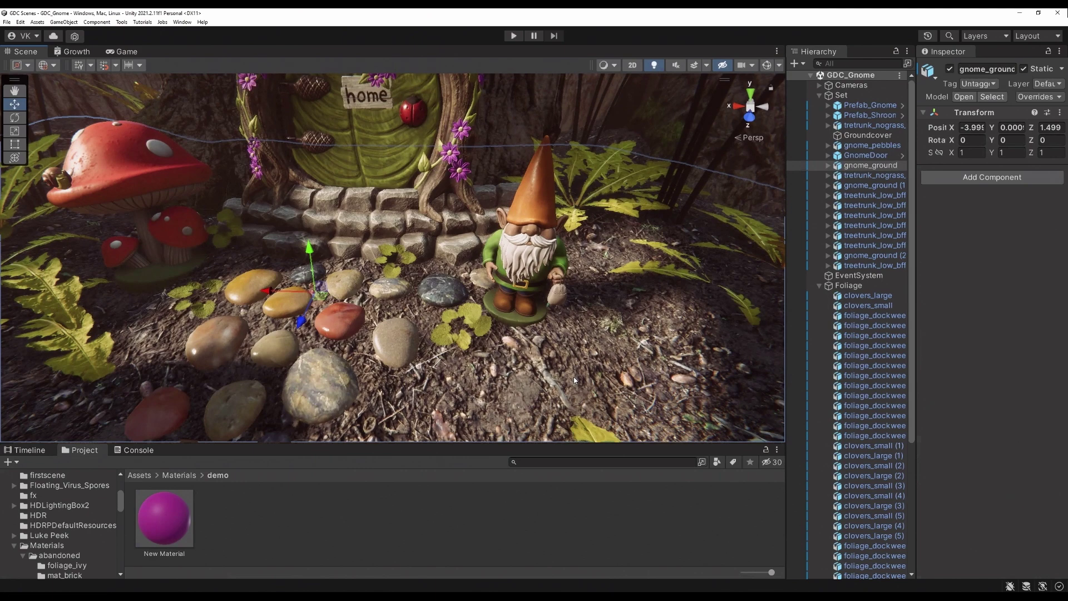
{"action": "left_click_drag", "start_coordinate": [564, 304], "coordinate": [517, 310], "text": "alt"}
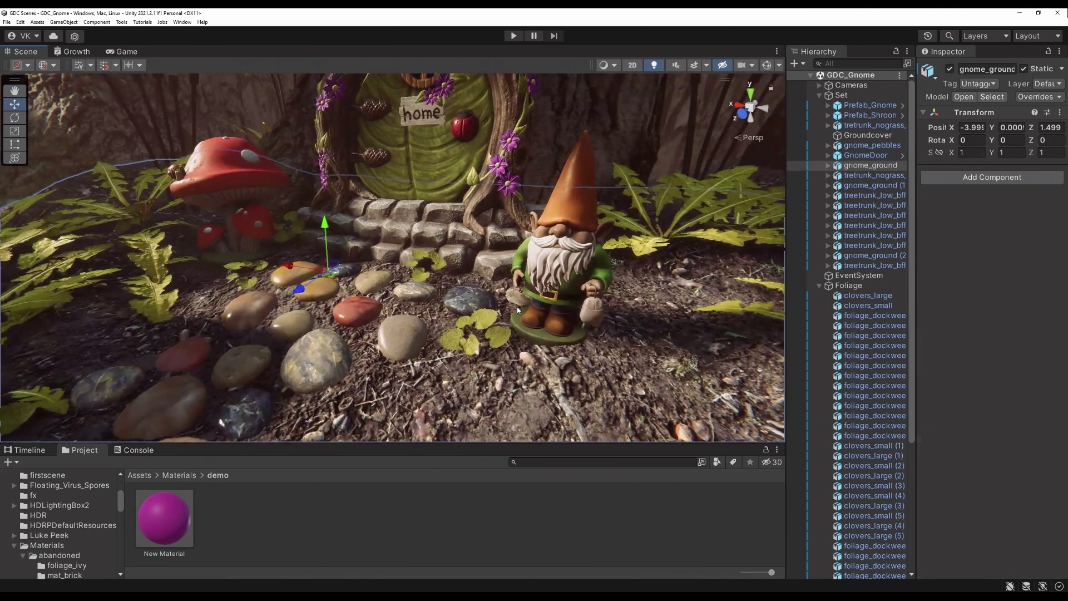
{"action": "left_click_drag", "start_coordinate": [168, 513], "coordinate": [553, 410]}
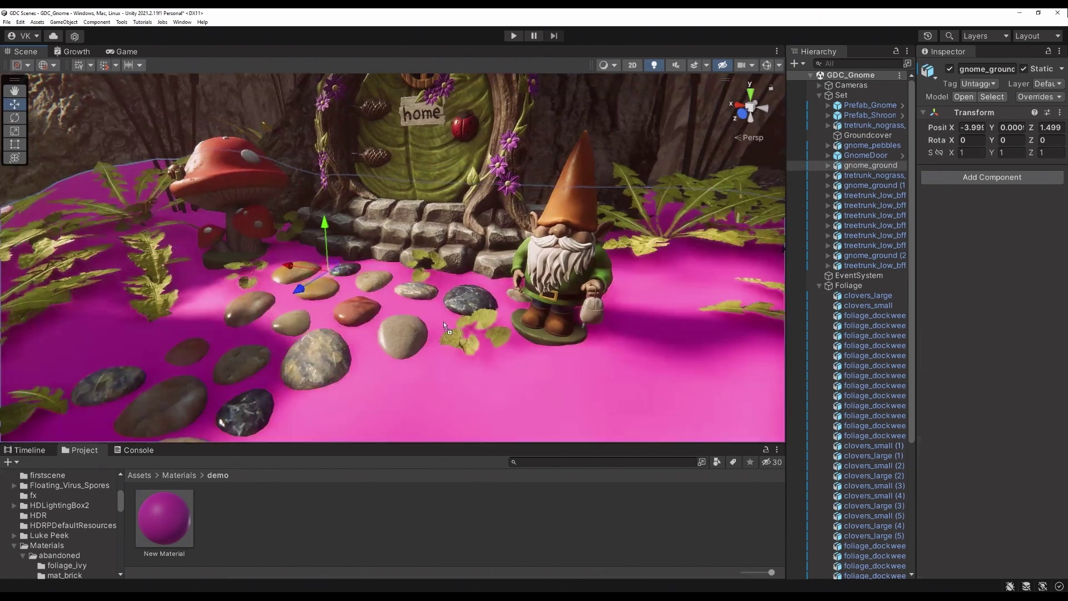
{"action": "left_click_drag", "start_coordinate": [411, 295], "coordinate": [451, 263], "text": "alt"}
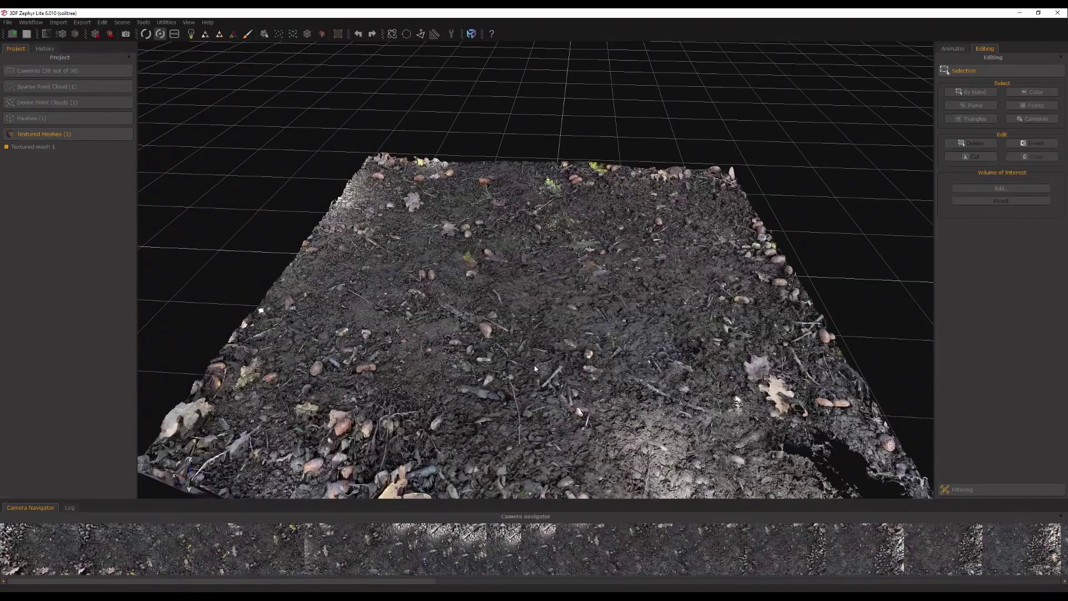
Switch to 3DF Zephyr and inspect the textured mesh of the scanned forest soil from several angles
{"action": "left_click_drag", "start_coordinate": [517, 333], "coordinate": [539, 345]}
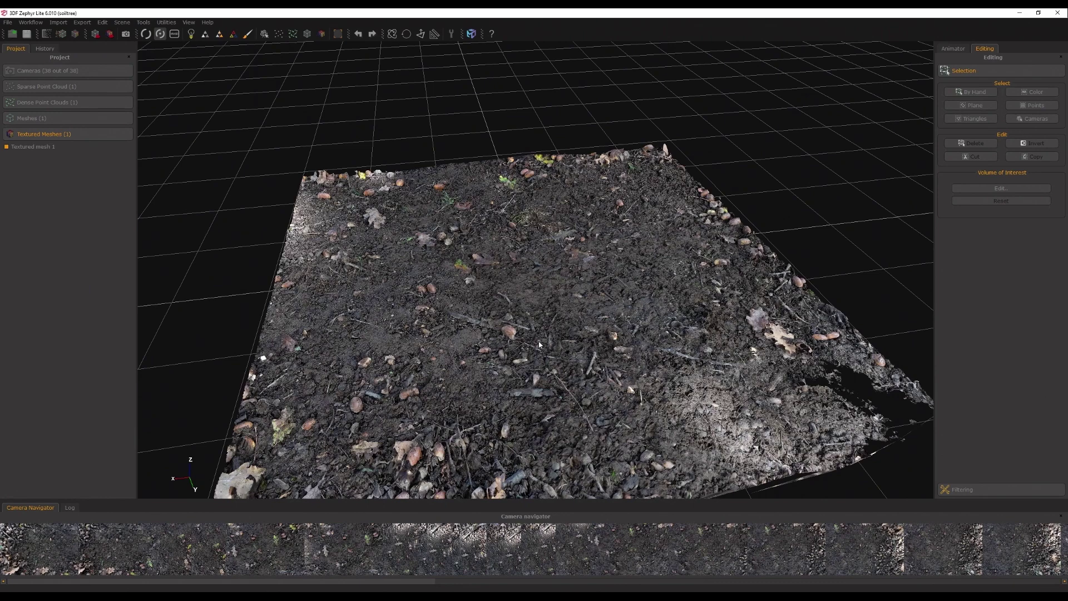
{"action": "left_click_drag", "start_coordinate": [623, 321], "coordinate": [566, 291]}
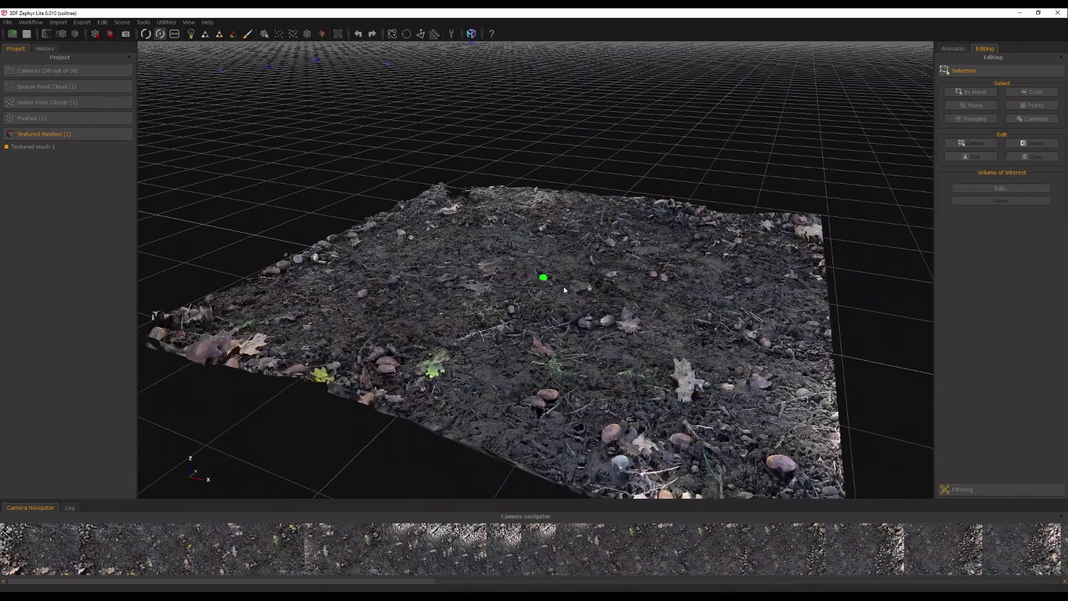
{"action": "scroll", "coordinate": [567, 293], "scroll_direction": "up", "scroll_amount": 5}
{"action": "left_click_drag", "start_coordinate": [631, 284], "coordinate": [670, 273]}
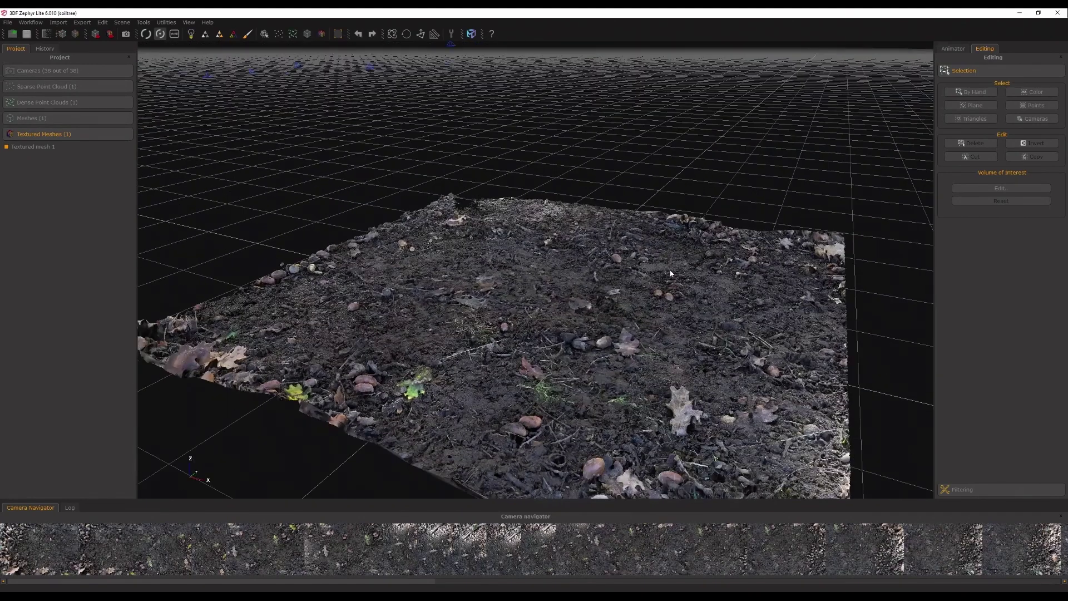
{"action": "left_click_drag", "start_coordinate": [611, 301], "coordinate": [525, 305]}
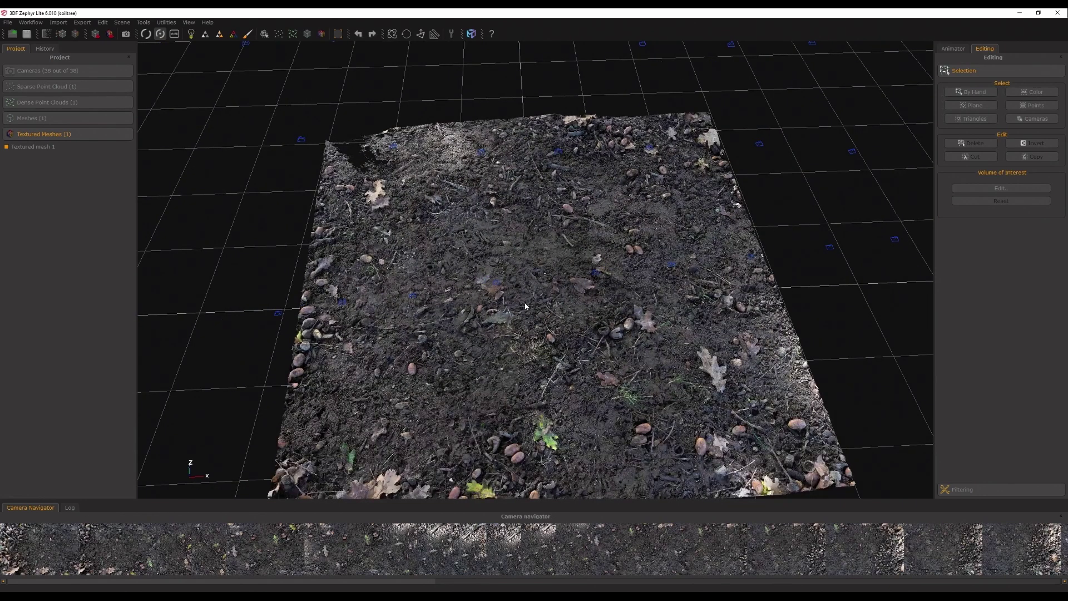
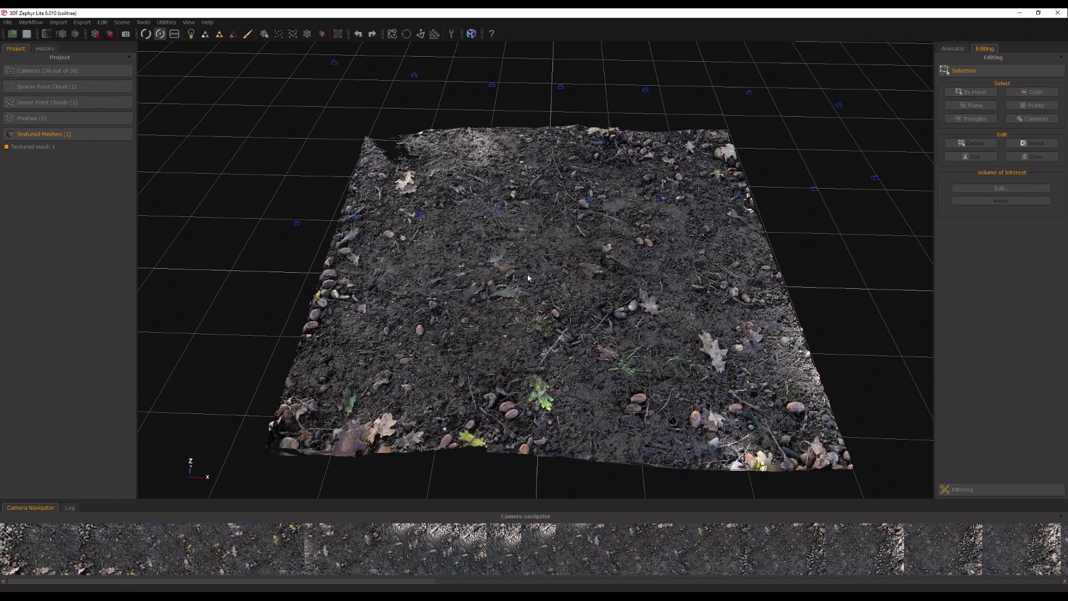
{"action": "left_click_drag", "start_coordinate": [528, 277], "coordinate": [527, 278]}
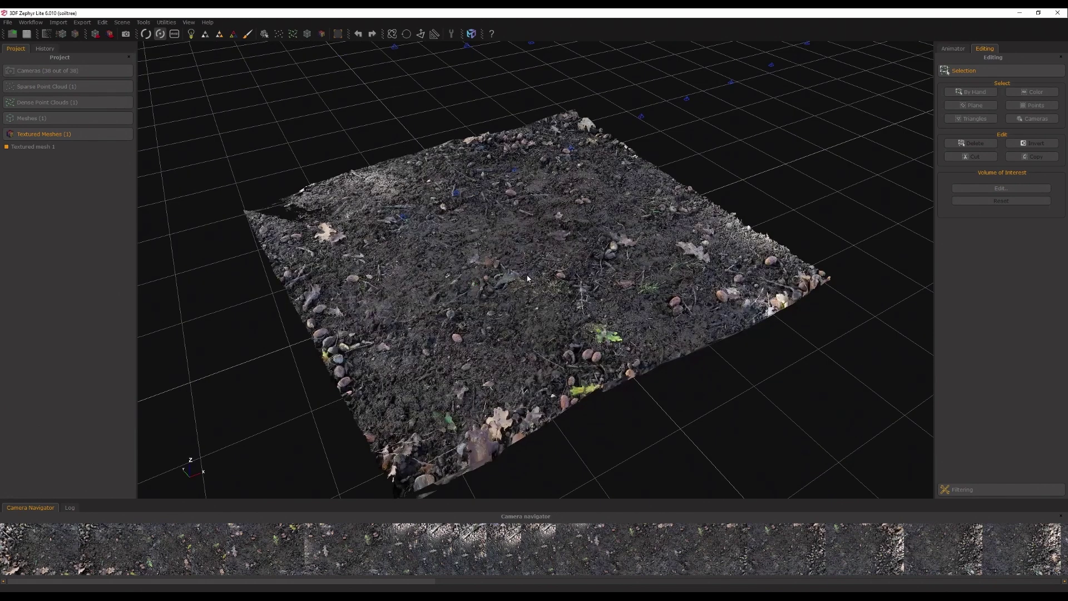
{"action": "left_click_drag", "start_coordinate": [537, 266], "coordinate": [494, 199]}
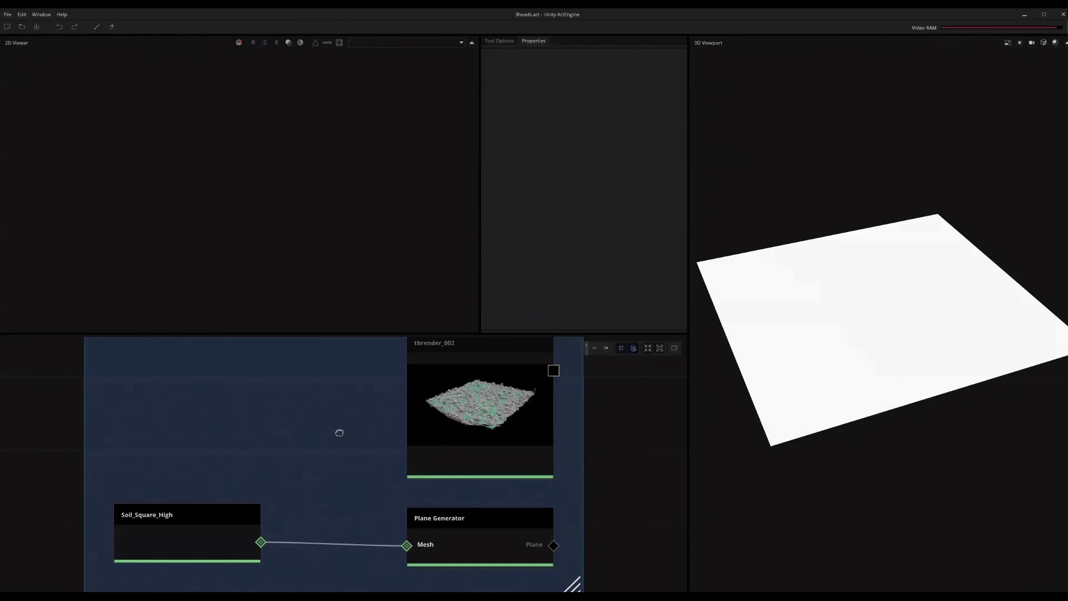
Switch to ArtEngine, select the Soil_Square_High and Plane Generator nodes and examine the tbrender_002 image up close
{"action": "left_click", "coordinate": [245, 470]}
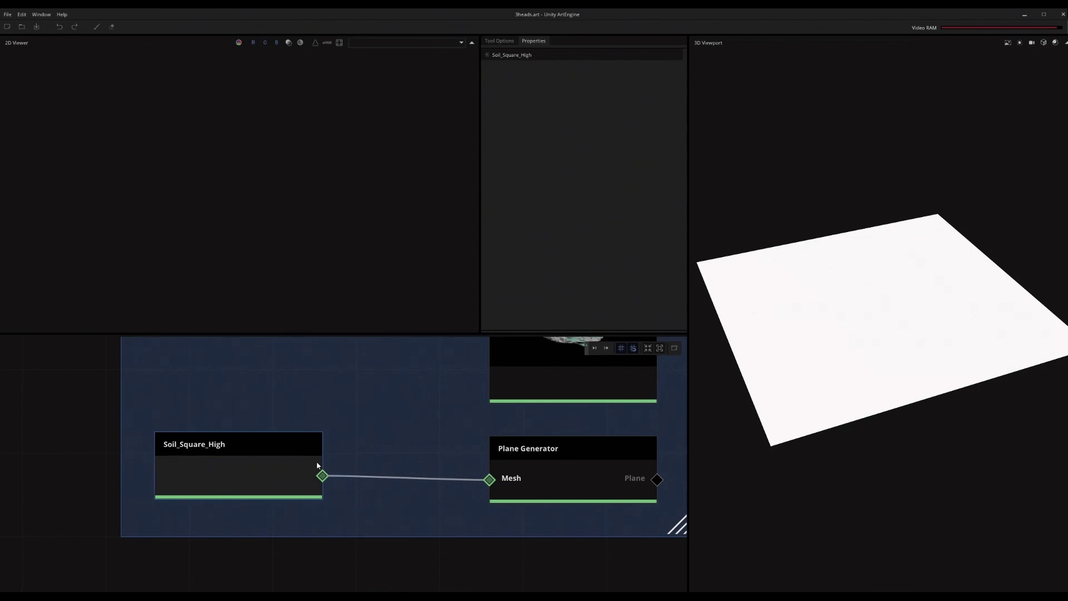
{"action": "left_click", "coordinate": [413, 494]}
{"action": "left_click_drag", "start_coordinate": [441, 455], "coordinate": [332, 226]}
{"action": "scroll", "coordinate": [347, 188], "scroll_direction": "down", "scroll_amount": 2}
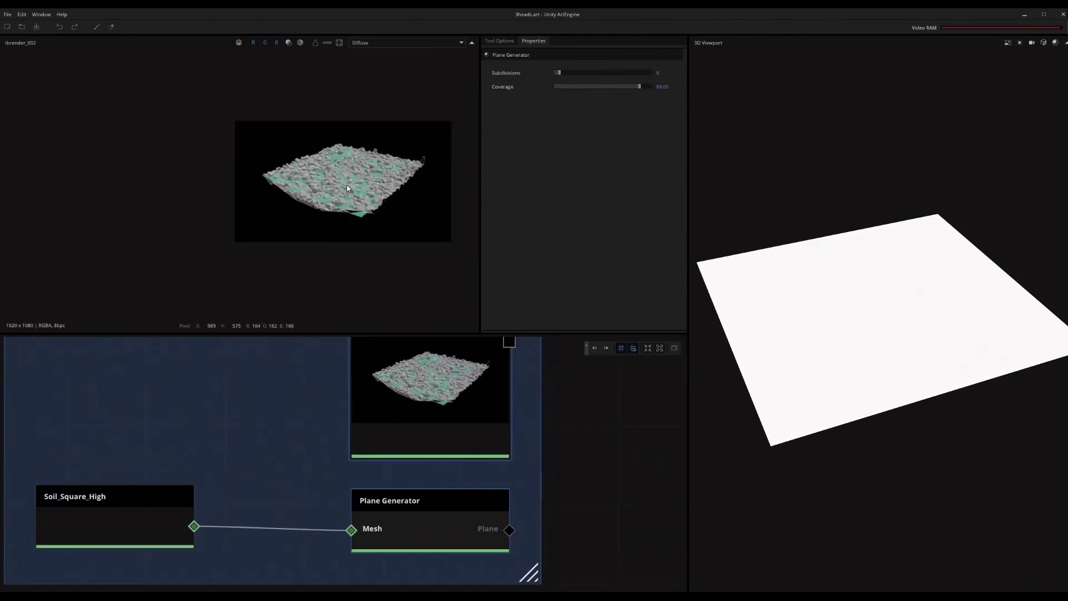
{"action": "scroll", "coordinate": [347, 188], "scroll_direction": "up", "scroll_amount": 5}
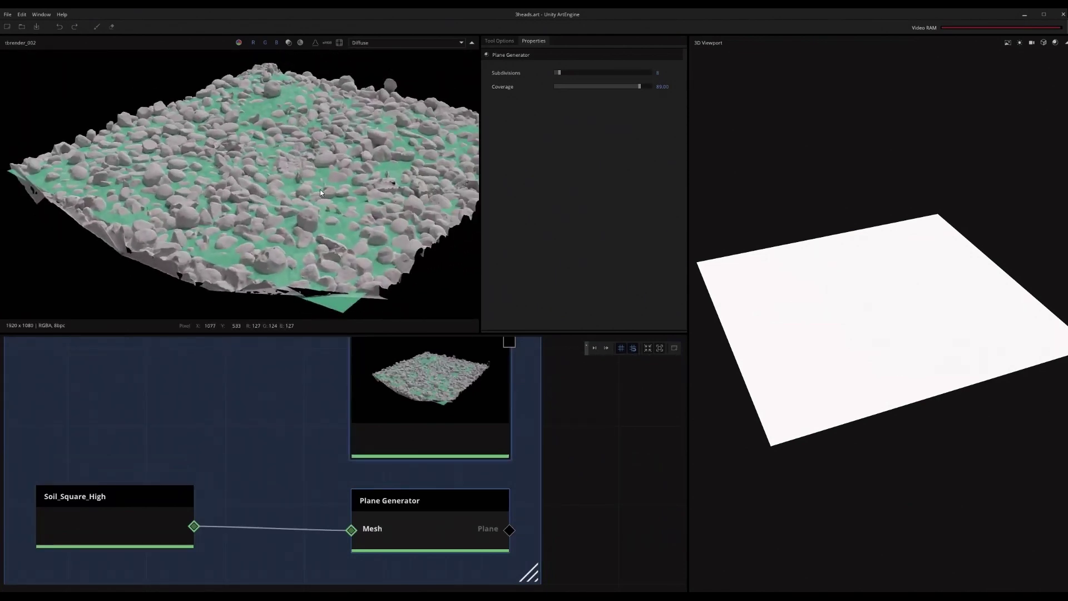
{"action": "middle_click_drag", "start_coordinate": [320, 189], "coordinate": [304, 193]}
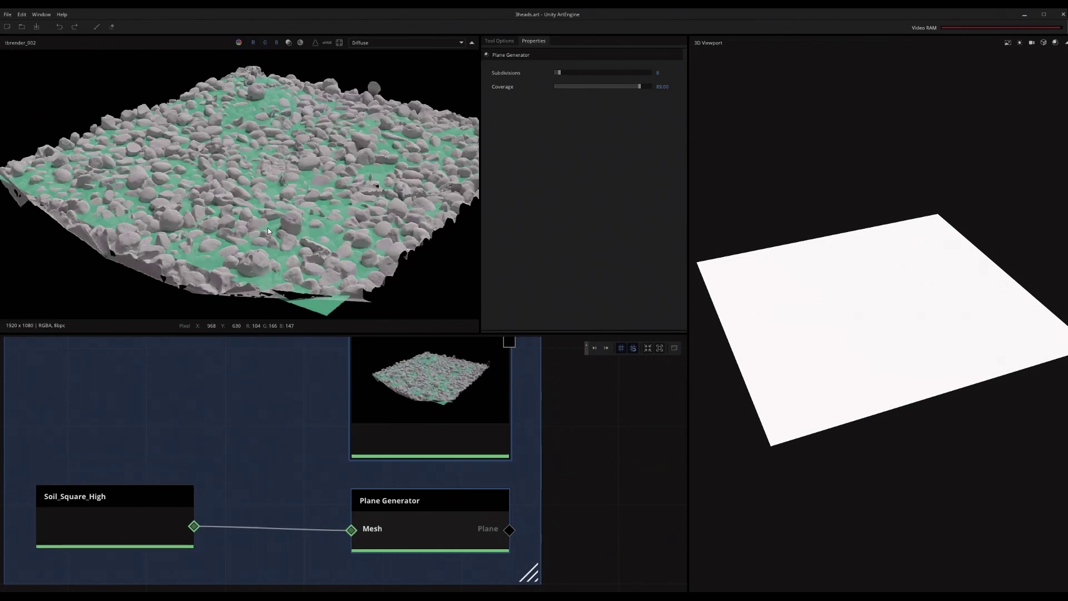
Select the tbrender_002 node to view its properties and shift the Plane Generator node slightly to the right
{"action": "left_click", "coordinate": [581, 426]}
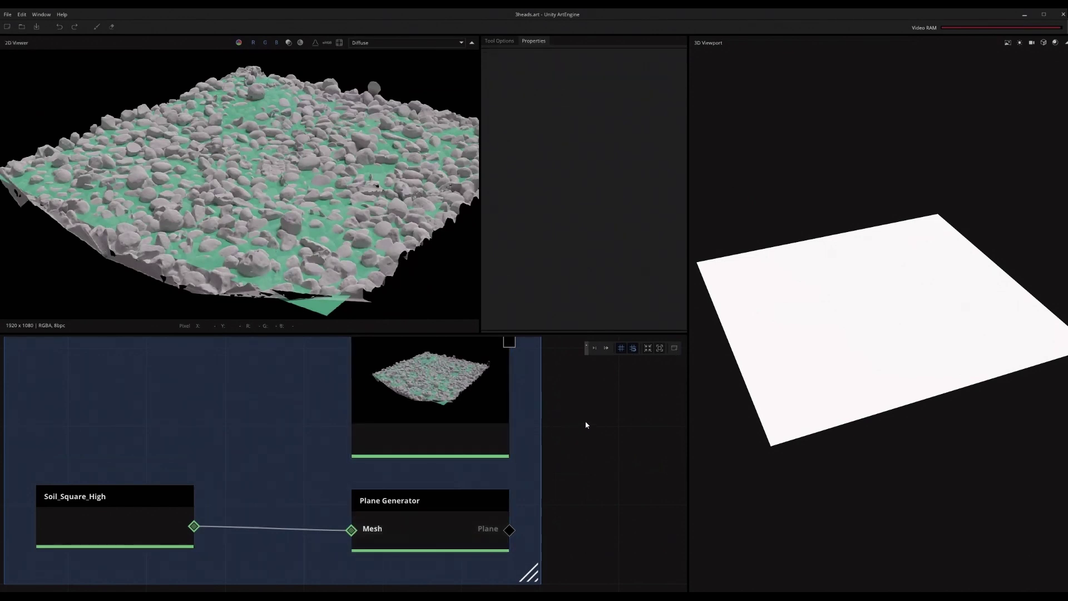
{"action": "left_click", "coordinate": [467, 405]}
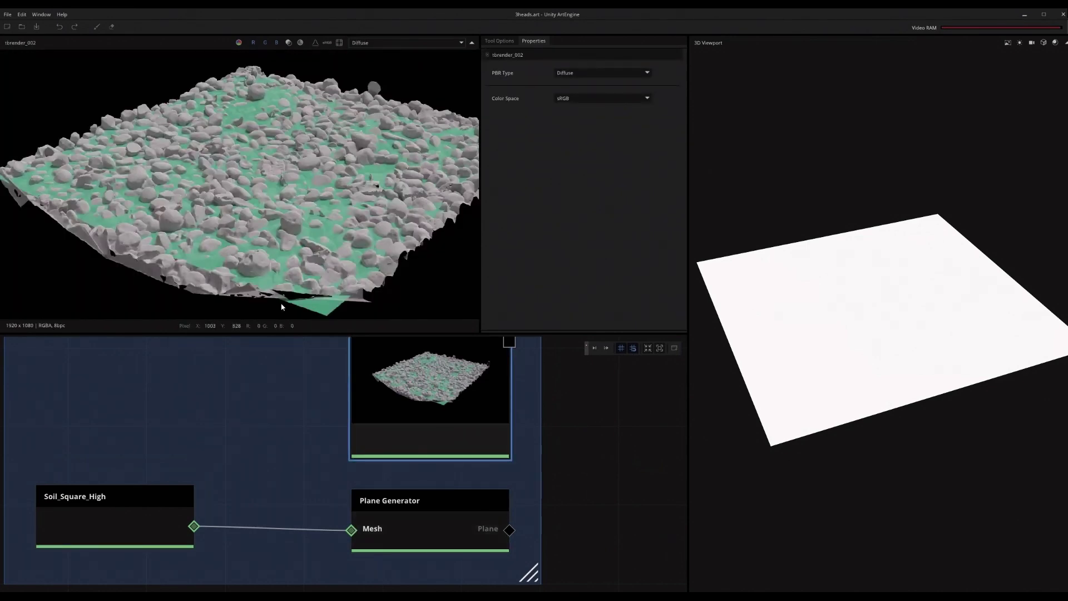
{"action": "middle_click_drag", "start_coordinate": [412, 526], "coordinate": [429, 512]}
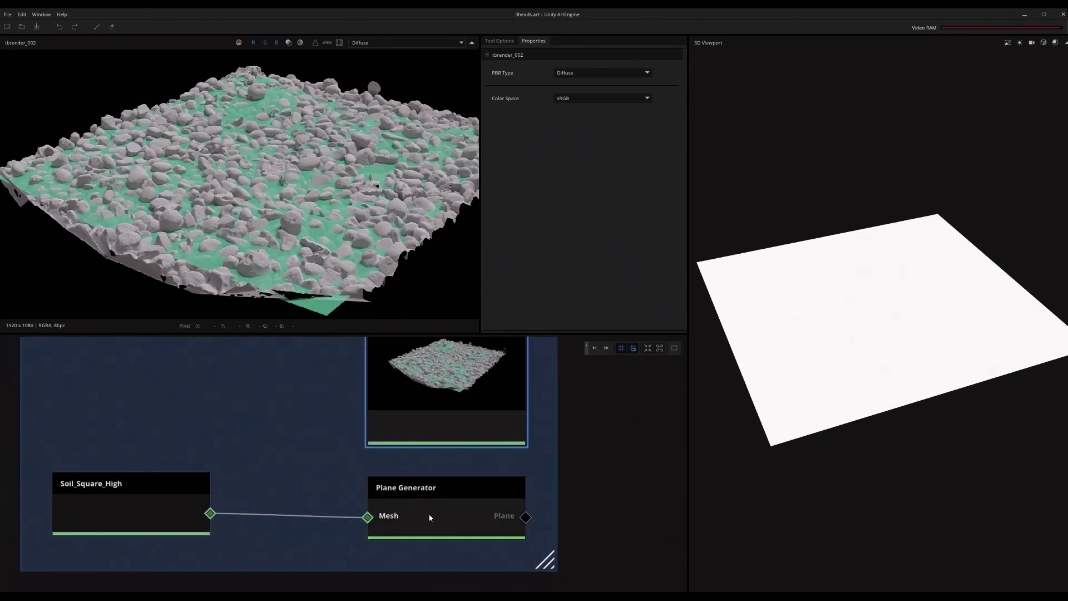
{"action": "left_click_drag", "start_coordinate": [428, 512], "coordinate": [440, 519]}
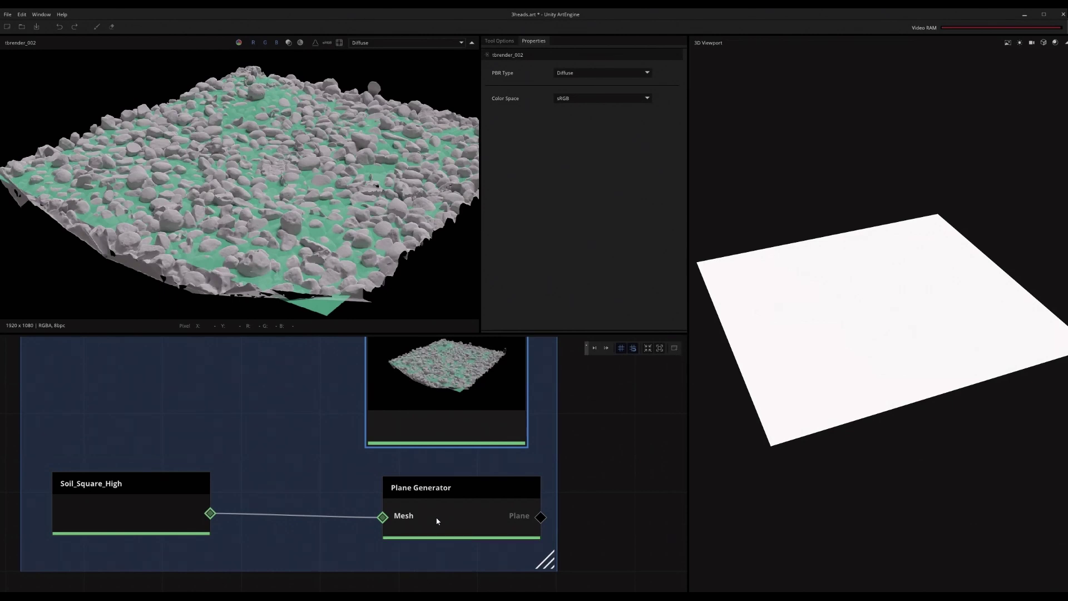
Look over the baking frame in the graph, selecting its Soil_Square_High mesh and Plane Generator nodes in turn
{"action": "scroll", "coordinate": [429, 458], "scroll_direction": "down", "scroll_amount": 5}
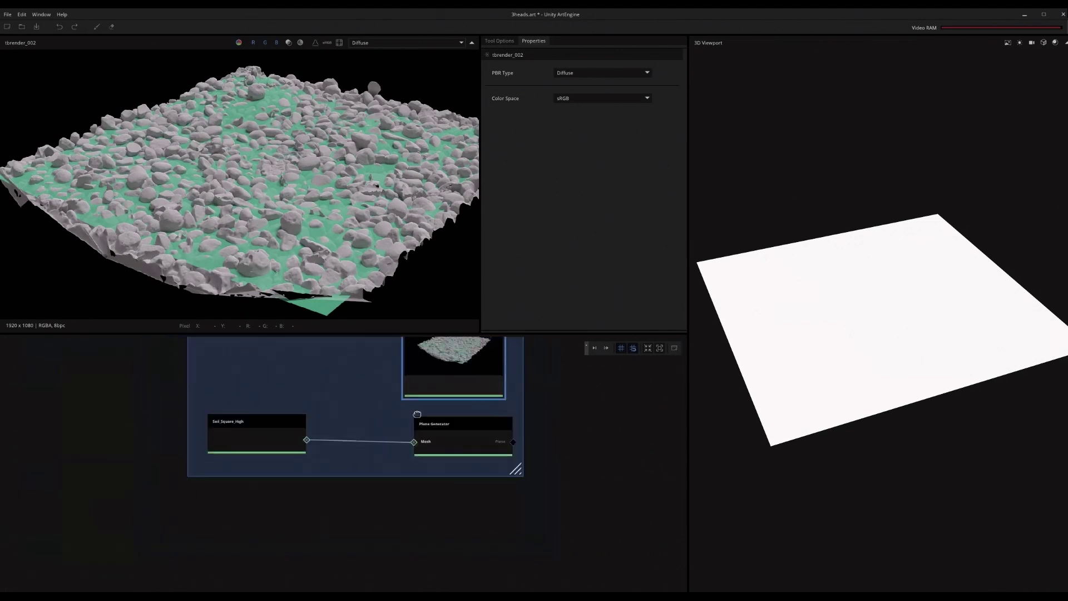
{"action": "scroll", "coordinate": [415, 429], "scroll_direction": "up", "scroll_amount": 5}
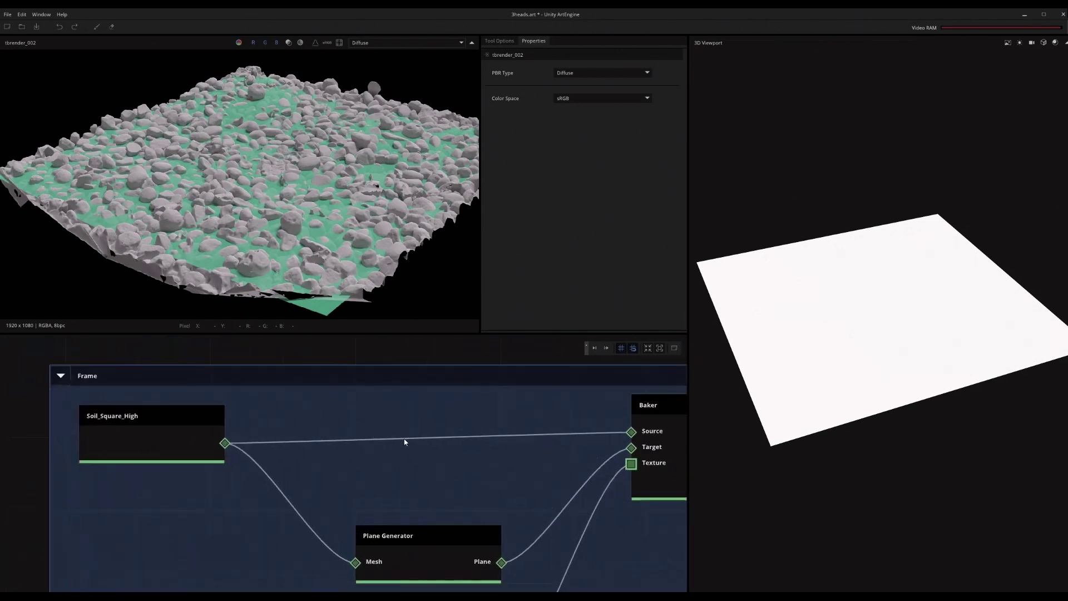
{"action": "scroll", "coordinate": [403, 427], "scroll_direction": "down", "scroll_amount": 4}
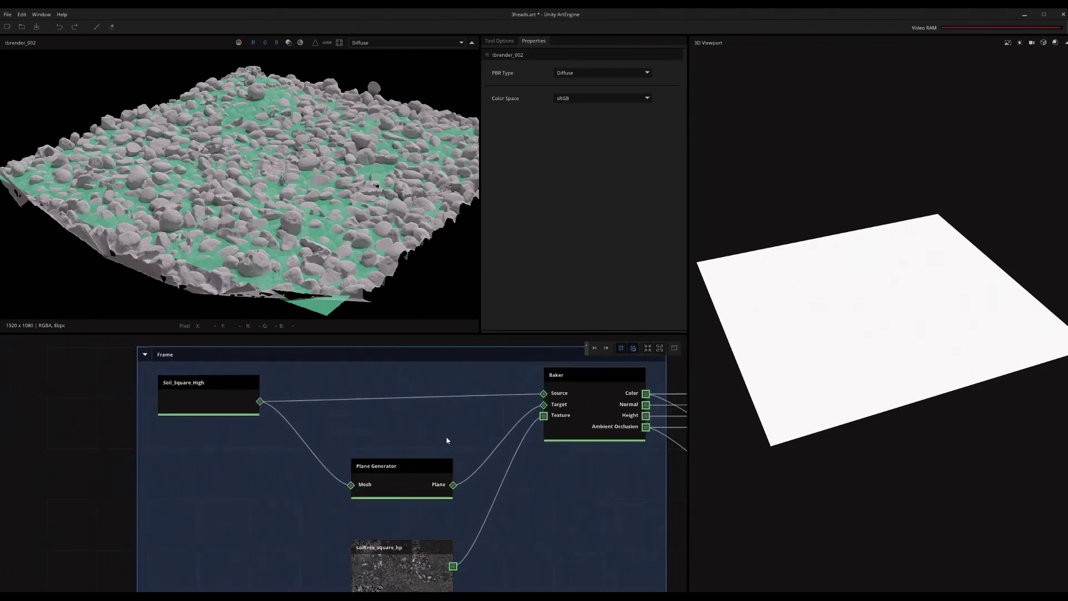
{"action": "left_click", "coordinate": [165, 393]}
{"action": "scroll", "coordinate": [189, 396], "scroll_direction": "up", "scroll_amount": 2}
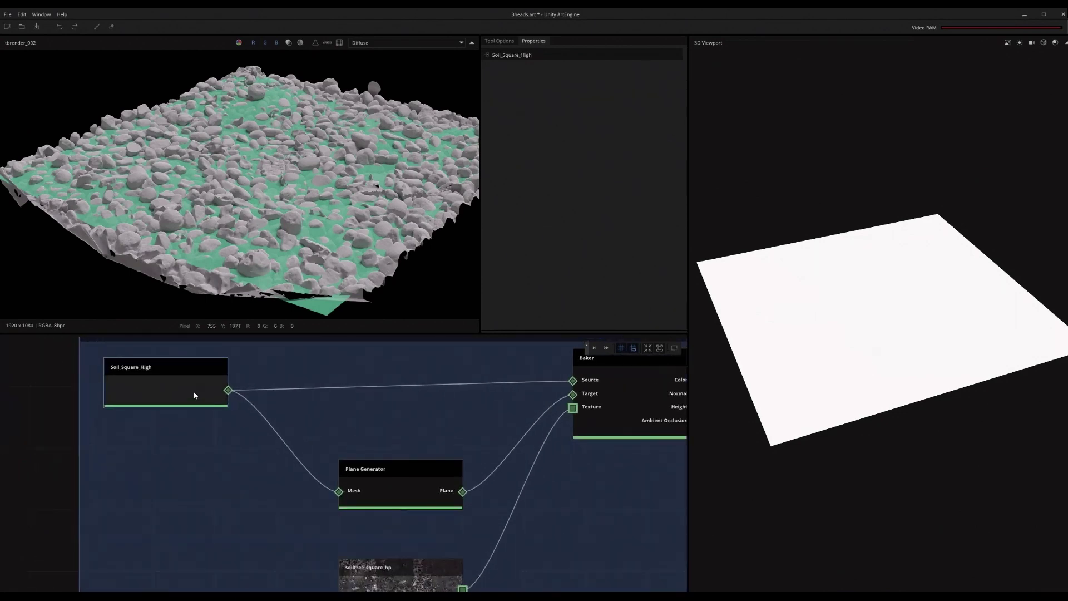
{"action": "scroll", "coordinate": [189, 390], "scroll_direction": "down", "scroll_amount": 1}
{"action": "scroll", "coordinate": [289, 406], "scroll_direction": "up", "scroll_amount": 2}
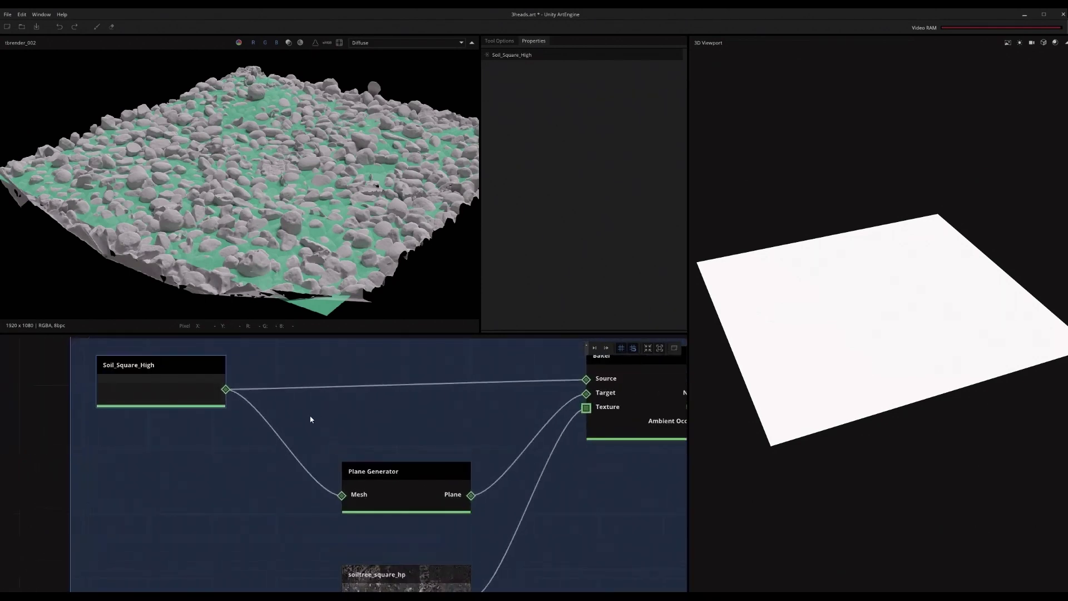
{"action": "left_click", "coordinate": [362, 481]}
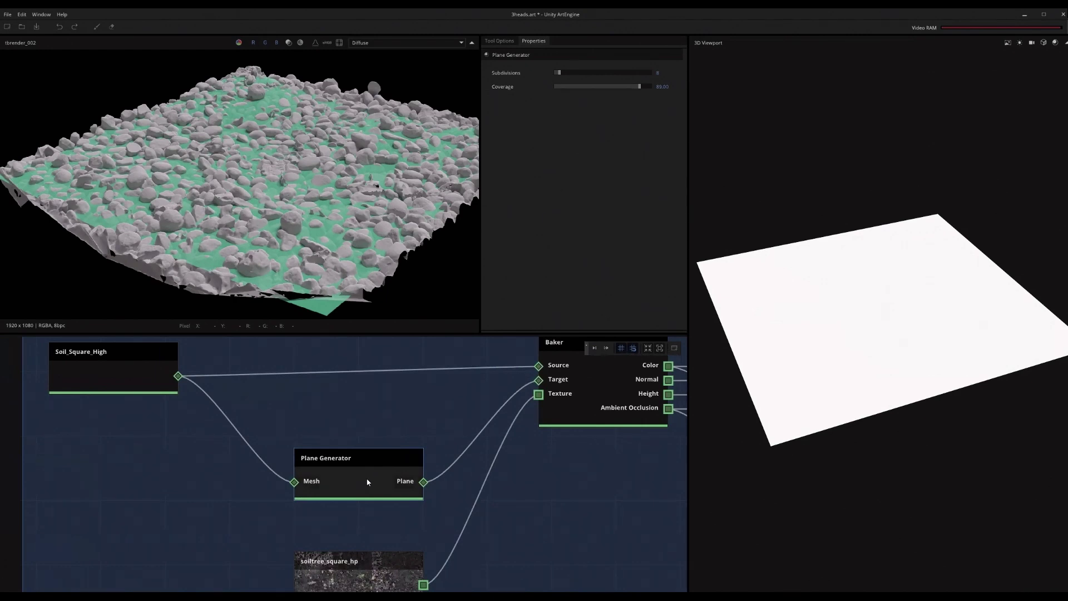
Inspect the soiltree_square_hp texture node and select the Baker node to view its output maps and settings
{"action": "scroll", "coordinate": [381, 461], "scroll_direction": "down", "scroll_amount": 1}
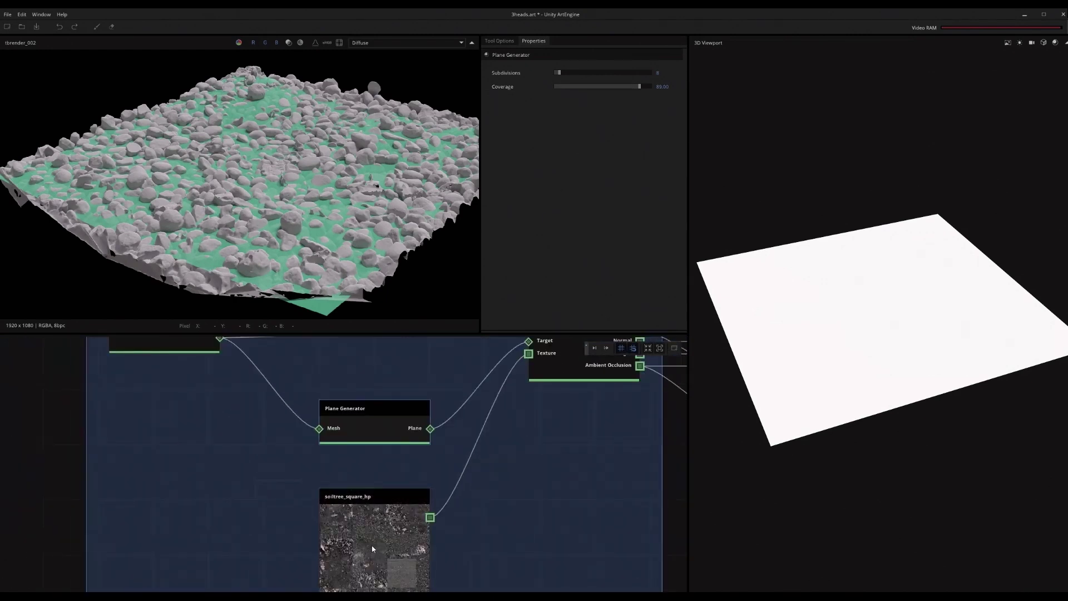
{"action": "scroll", "coordinate": [386, 534], "scroll_direction": "up", "scroll_amount": 3}
{"action": "left_click", "coordinate": [385, 544]}
{"action": "middle_click_drag", "start_coordinate": [385, 544], "coordinate": [348, 562]}
{"action": "scroll", "coordinate": [366, 537], "scroll_direction": "down", "scroll_amount": 1}
{"action": "scroll", "coordinate": [368, 445], "scroll_direction": "up", "scroll_amount": 3}
{"action": "middle_click_drag", "start_coordinate": [496, 358], "coordinate": [448, 513]}
{"action": "scroll", "coordinate": [468, 488], "scroll_direction": "down", "scroll_amount": 2}
{"action": "middle_click_drag", "start_coordinate": [543, 465], "coordinate": [547, 441]}
{"action": "left_click", "coordinate": [546, 441]}
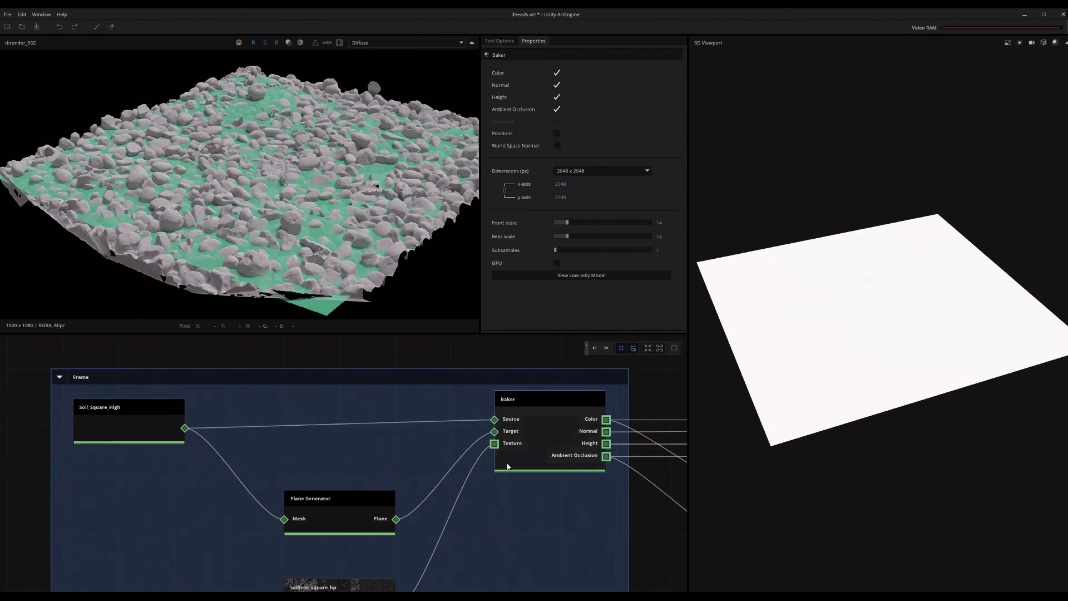
Show the Baker's Albedo output in the 2D viewer, repeat it as tiles and examine the edges between them
{"action": "scroll", "coordinate": [507, 466], "scroll_direction": "up", "scroll_amount": 1}
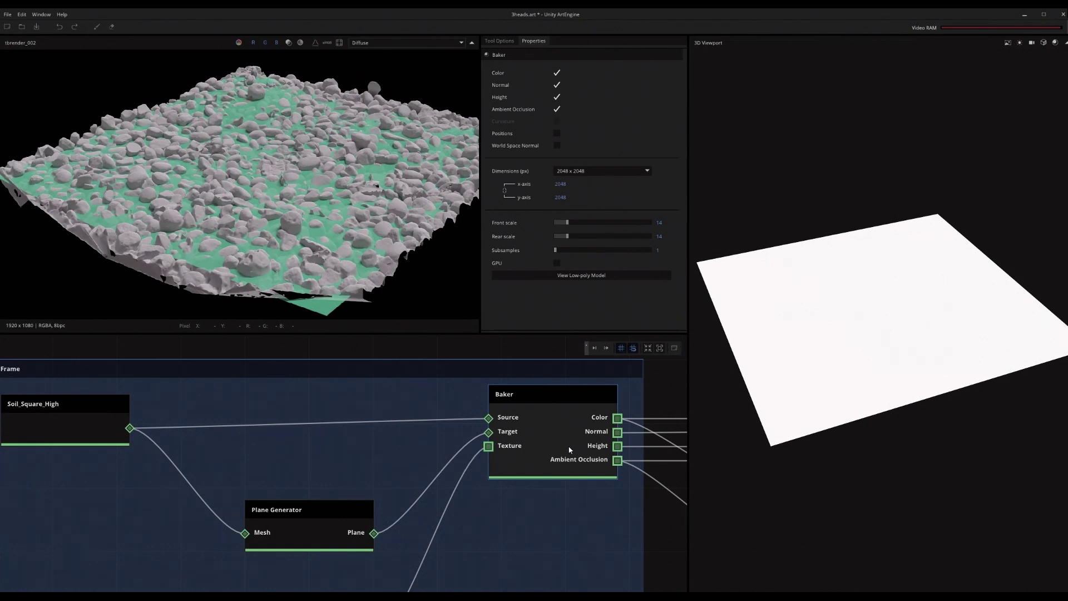
{"action": "scroll", "coordinate": [569, 449], "scroll_direction": "down", "scroll_amount": 4}
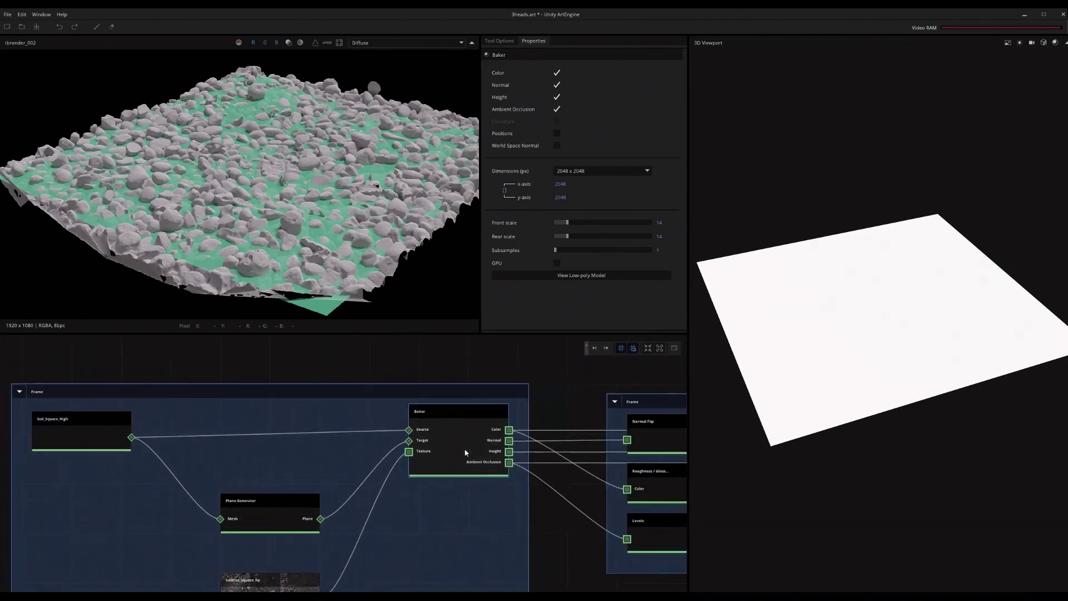
{"action": "left_click", "coordinate": [466, 443]}
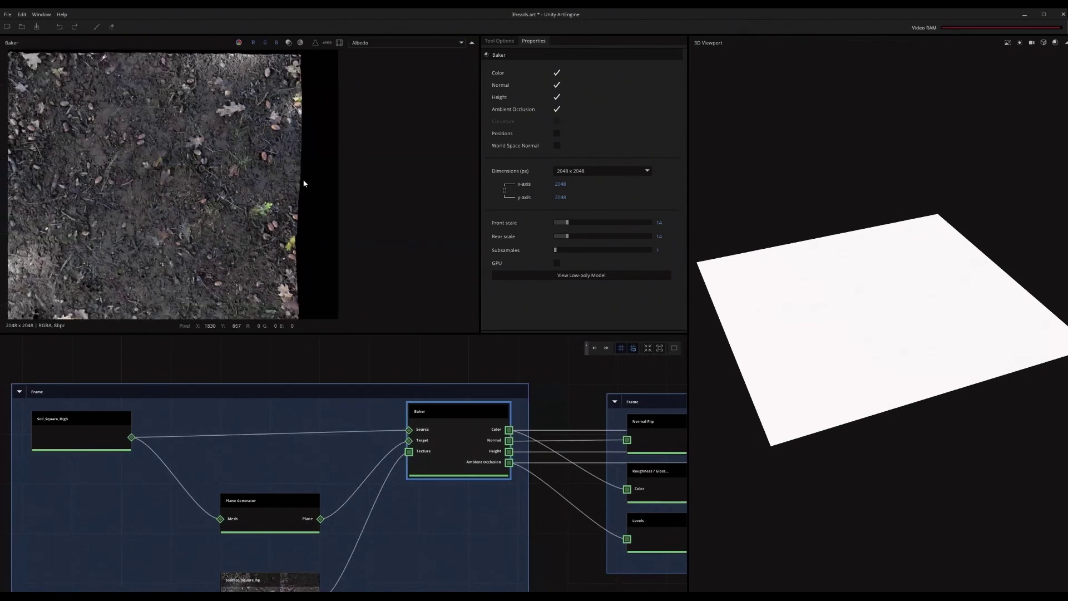
{"action": "scroll", "coordinate": [290, 186], "scroll_direction": "up", "scroll_amount": 3}
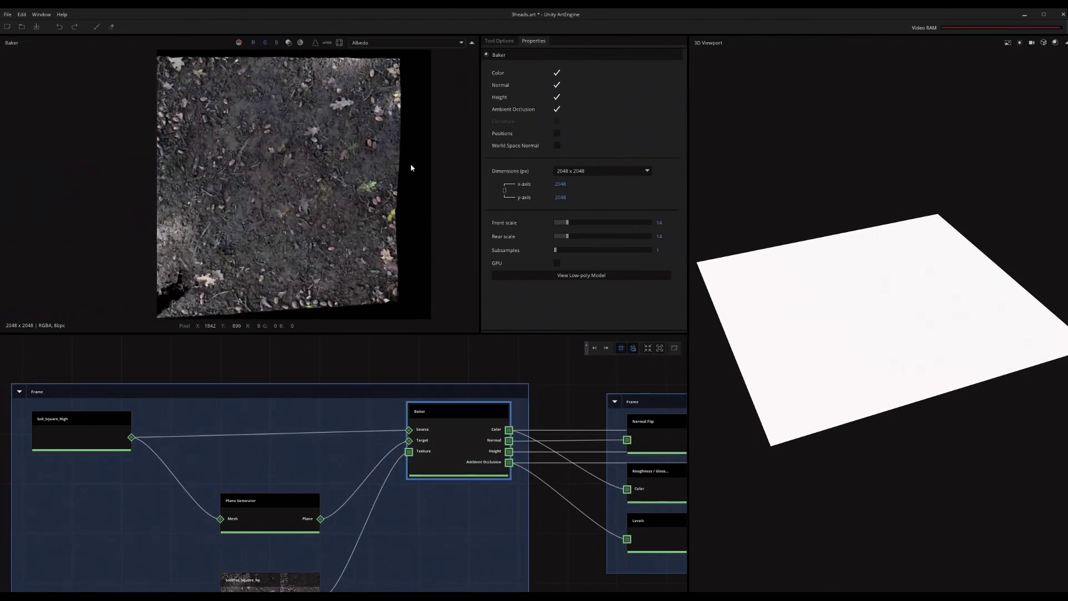
{"action": "scroll", "coordinate": [429, 144], "scroll_direction": "down", "scroll_amount": 3}
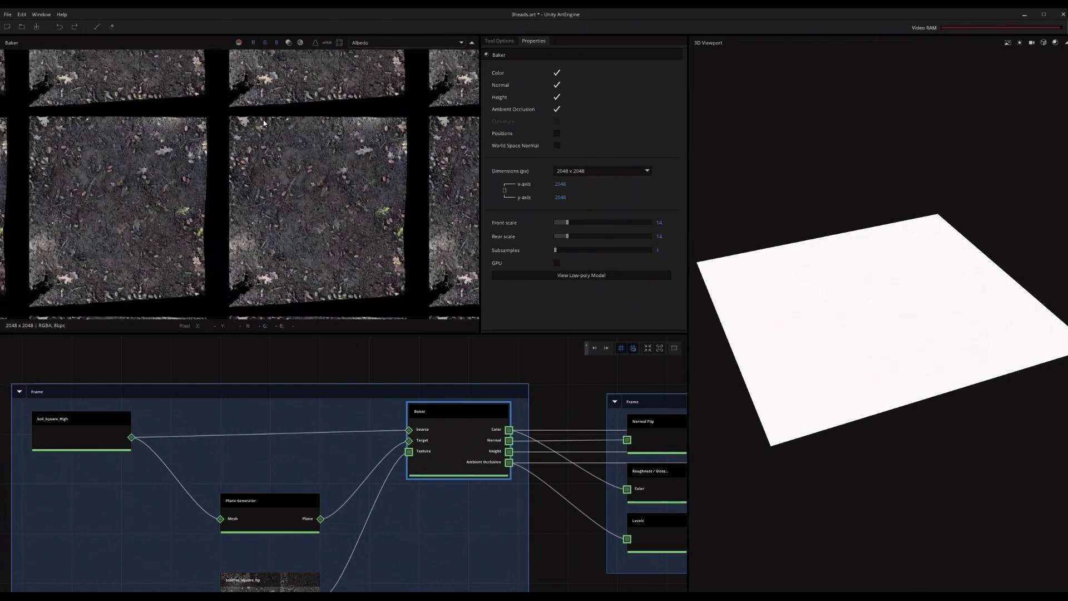
{"action": "middle_click_drag", "start_coordinate": [419, 229], "coordinate": [418, 181]}
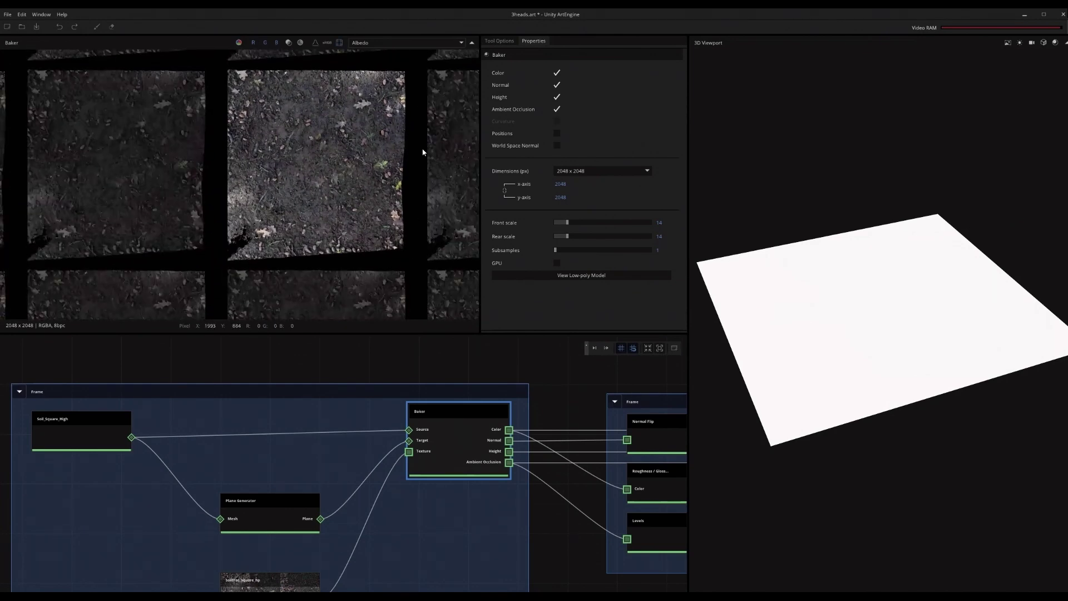
{"action": "scroll", "coordinate": [423, 152], "scroll_direction": "up", "scroll_amount": 2}
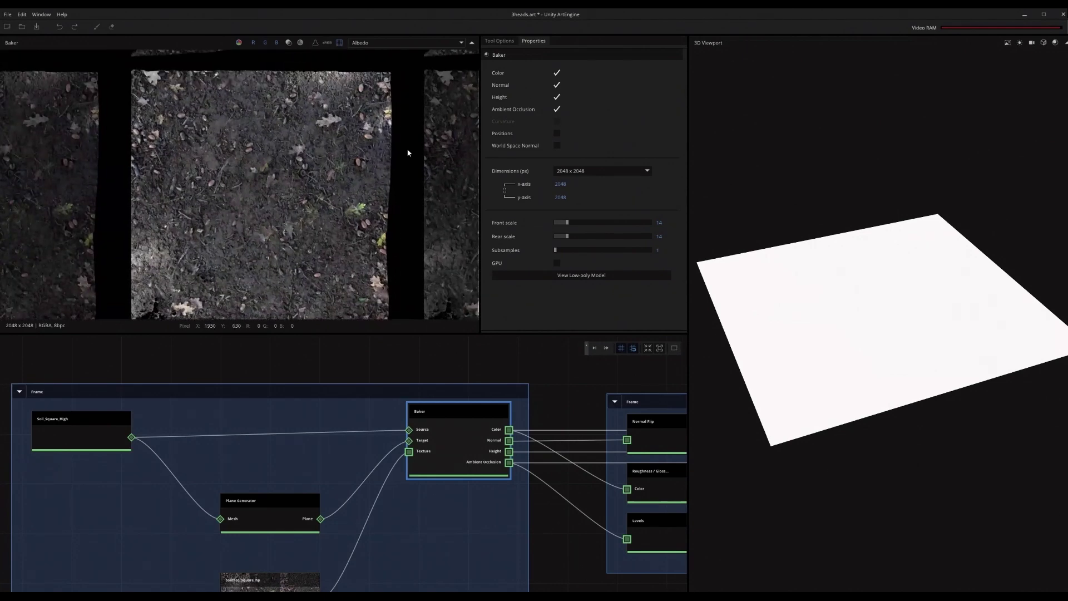
{"action": "left_click_drag", "start_coordinate": [481, 165], "coordinate": [483, 167]}
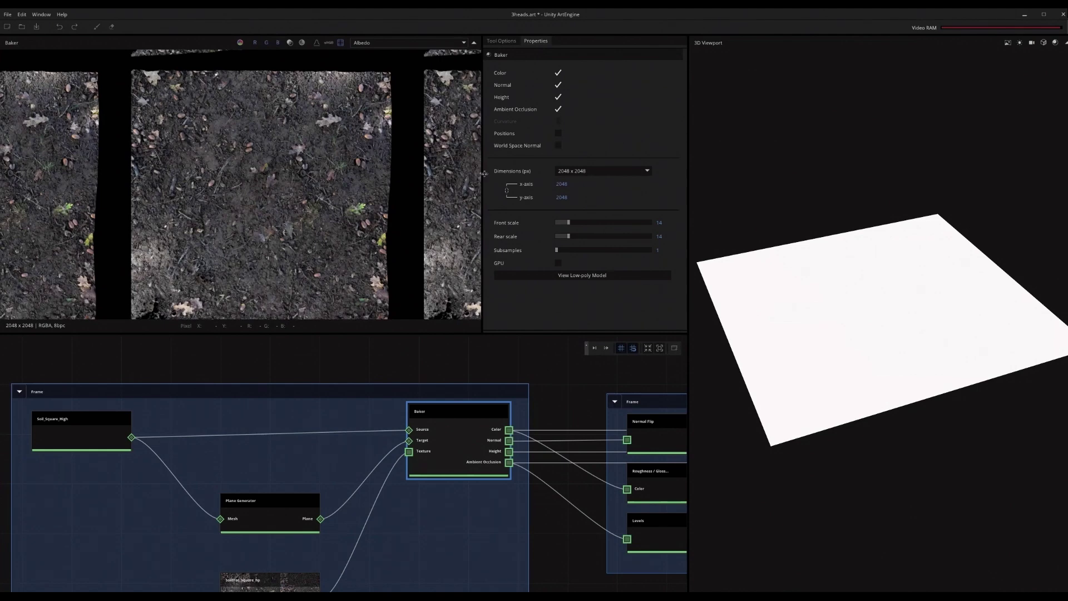
Show the Normal Flip node's output in the 2D viewer and examine the normal map's surface detail up close
{"action": "key", "text": "Down"}
{"action": "key", "text": "Down"}
{"action": "key", "text": "Up"}
{"action": "key", "text": "Up"}
{"action": "middle_click_drag", "start_coordinate": [526, 460], "coordinate": [242, 439]}
{"action": "middle_click_drag", "start_coordinate": [350, 427], "coordinate": [338, 409]}
{"action": "scroll", "coordinate": [280, 420], "scroll_direction": "up", "scroll_amount": 2}
{"action": "left_click", "coordinate": [342, 417]}
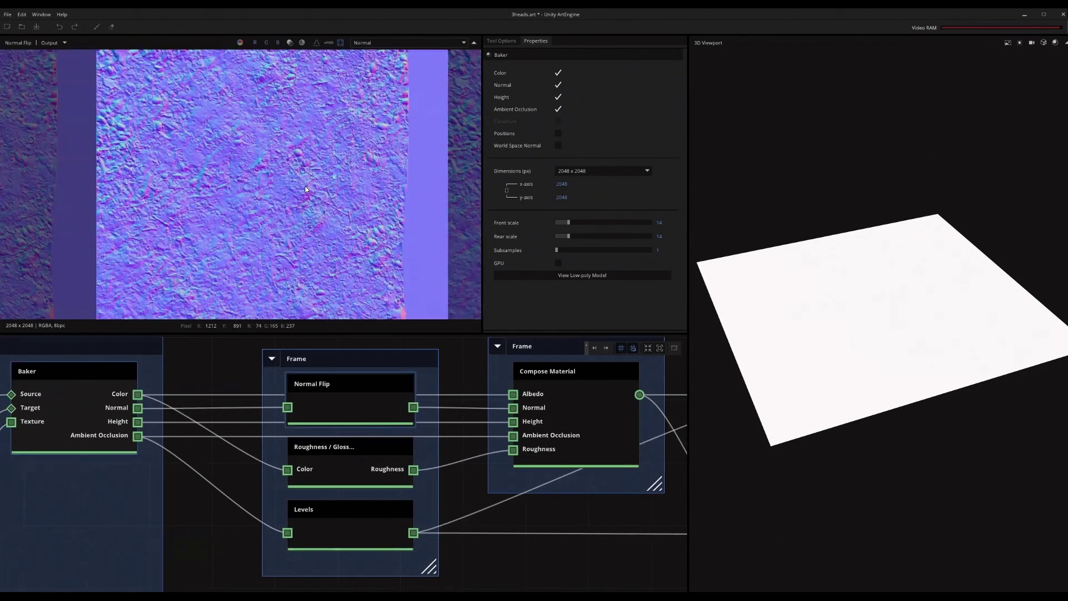
{"action": "scroll", "coordinate": [304, 186], "scroll_direction": "up", "scroll_amount": 2}
{"action": "middle_click_drag", "start_coordinate": [305, 186], "coordinate": [333, 197]}
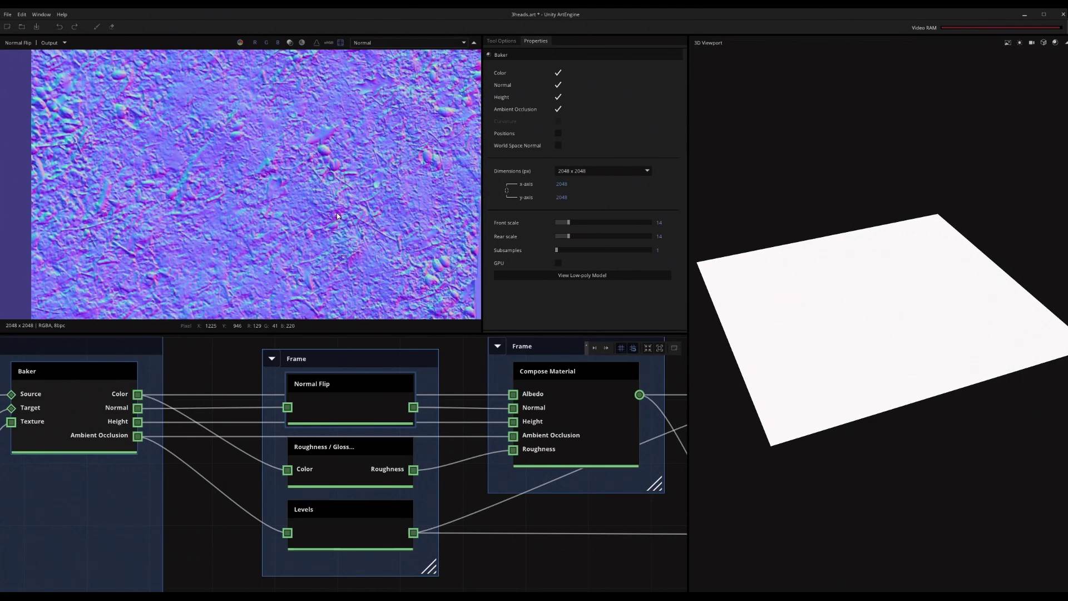
Inspect the Roughness / Gloss Generation output and its settings, and check the Levels node below it
{"action": "middle_click_drag", "start_coordinate": [327, 410], "coordinate": [372, 389]}
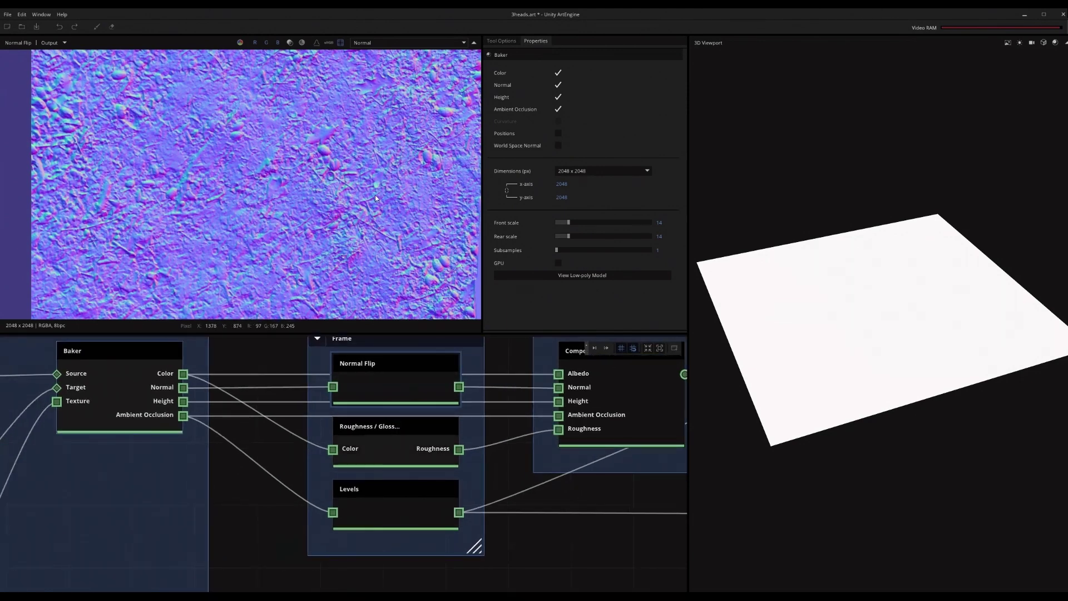
{"action": "scroll", "coordinate": [375, 194], "scroll_direction": "down", "scroll_amount": 2}
{"action": "left_click", "coordinate": [378, 435]}
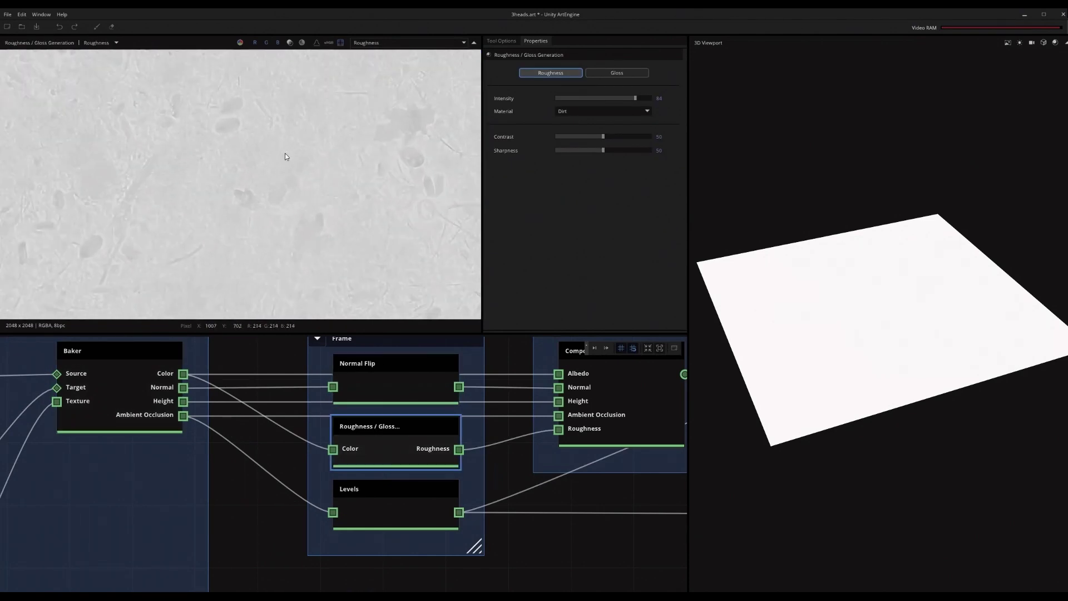
{"action": "middle_click_drag", "start_coordinate": [388, 431], "coordinate": [389, 412]}
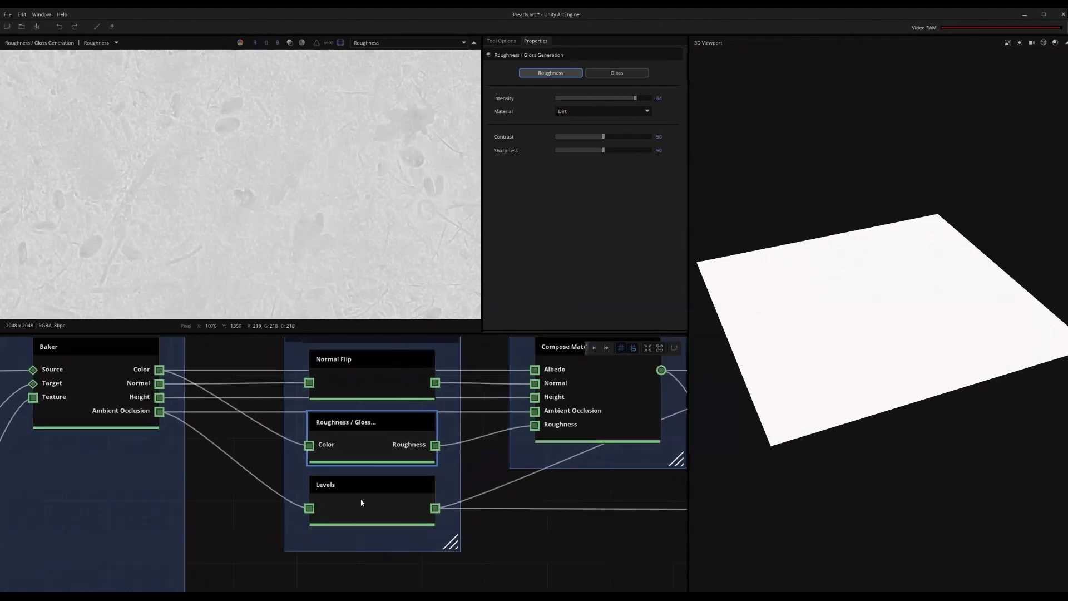
{"action": "left_click", "coordinate": [362, 503]}
{"action": "scroll", "coordinate": [348, 465], "scroll_direction": "down", "scroll_amount": 1}
Show the Compose Material output in the 2D viewer and on the 3D plane, and examine the soil surface up close
{"action": "left_click", "coordinate": [543, 441]}
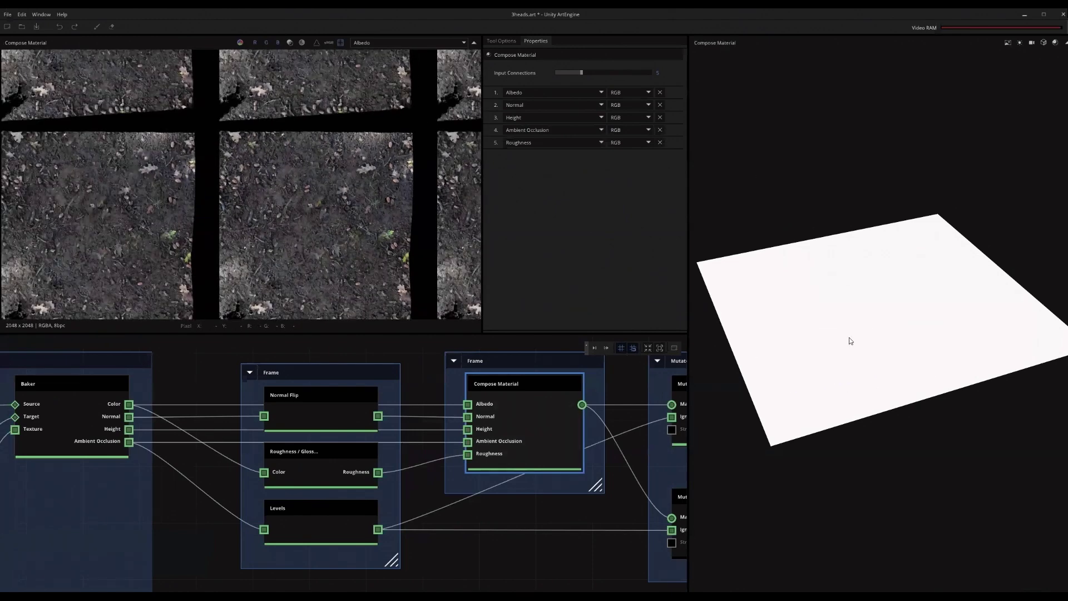
{"action": "scroll", "coordinate": [955, 343], "scroll_direction": "up", "scroll_amount": 6}
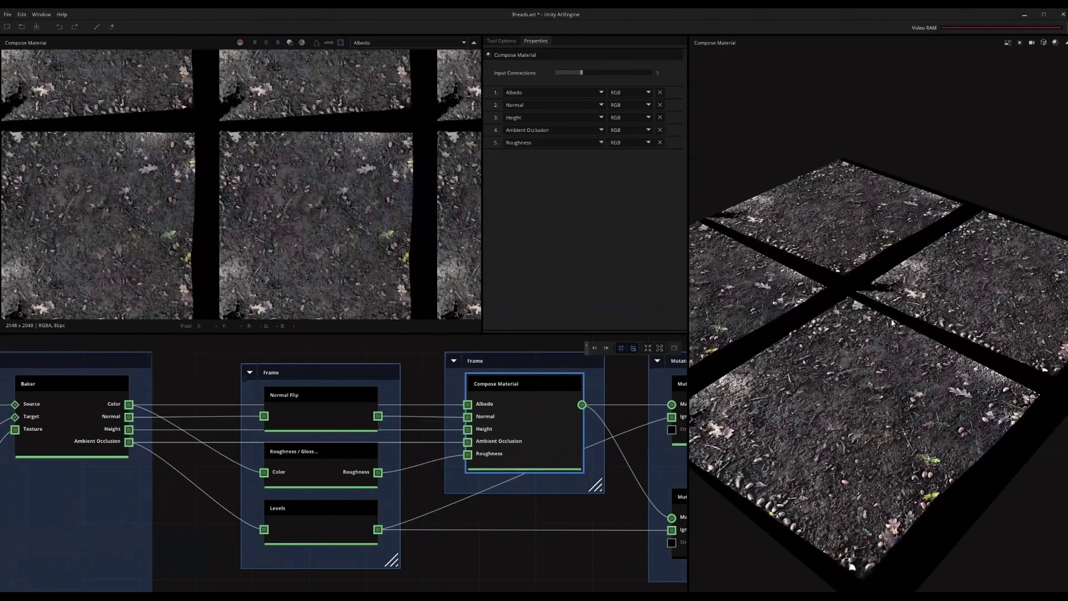
{"action": "left_click_drag", "start_coordinate": [923, 326], "coordinate": [910, 265]}
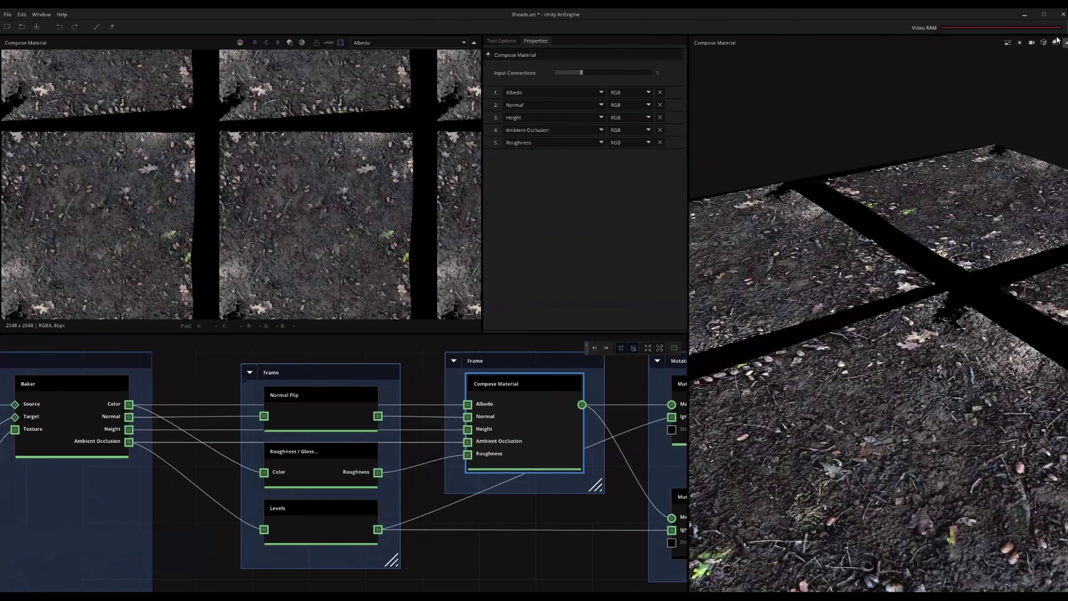
Set the 3D viewport's environment map to wet_lawn.exr and inspect the composed material under that lighting
{"action": "left_click", "coordinate": [1019, 43]}
{"action": "left_click", "coordinate": [992, 74]}
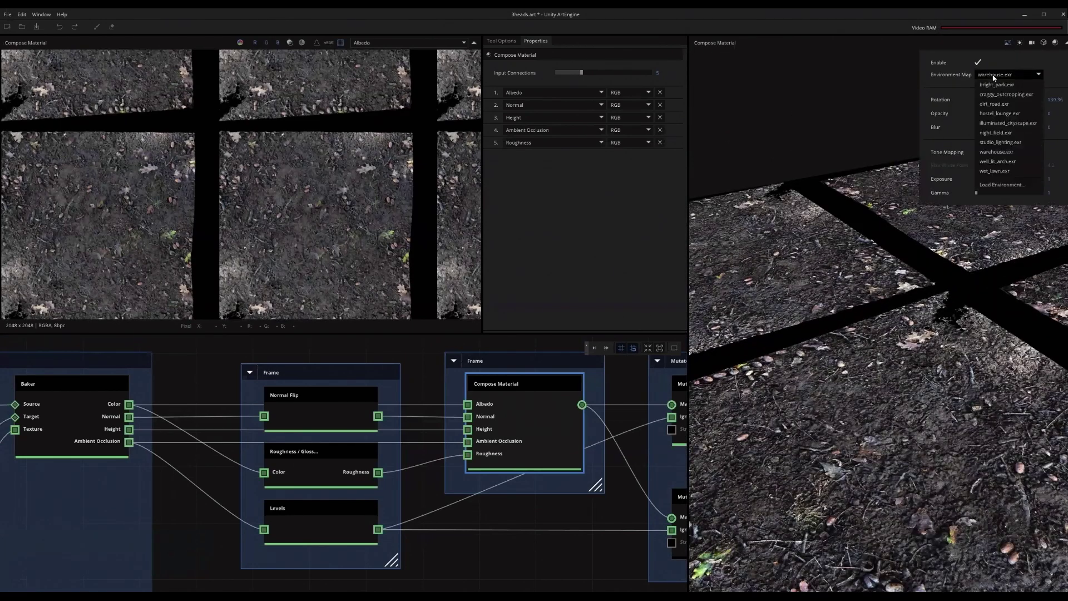
{"action": "left_click", "coordinate": [999, 170]}
{"action": "left_click", "coordinate": [961, 295]}
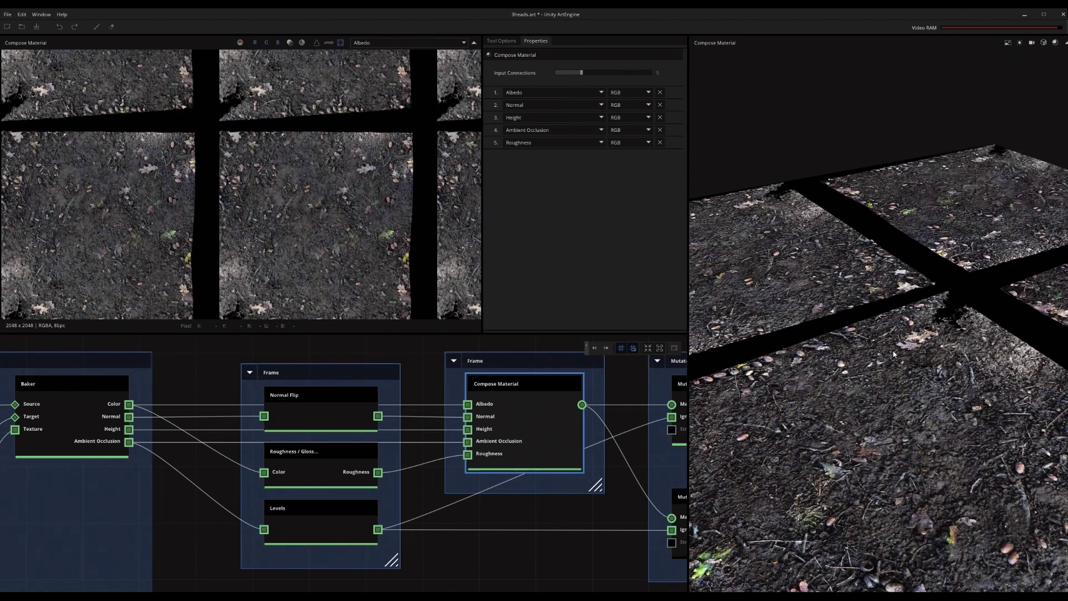
{"action": "left_click_drag", "start_coordinate": [897, 355], "coordinate": [899, 293]}
{"action": "left_click_drag", "start_coordinate": [887, 412], "coordinate": [880, 364]}
{"action": "left_click_drag", "start_coordinate": [908, 293], "coordinate": [580, 394]}
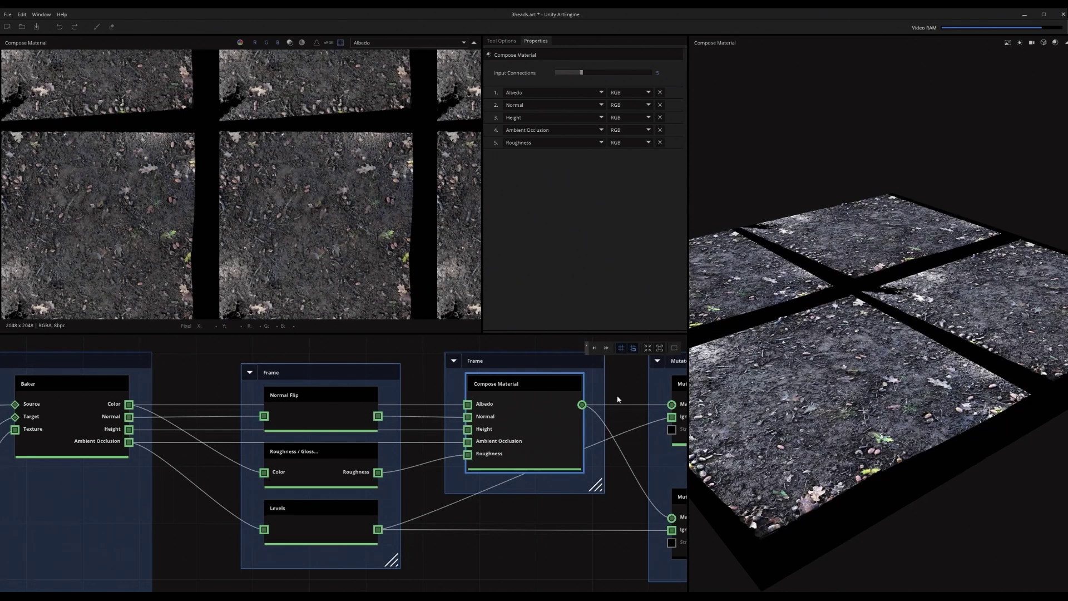
{"action": "left_click_drag", "start_coordinate": [843, 342], "coordinate": [847, 304]}
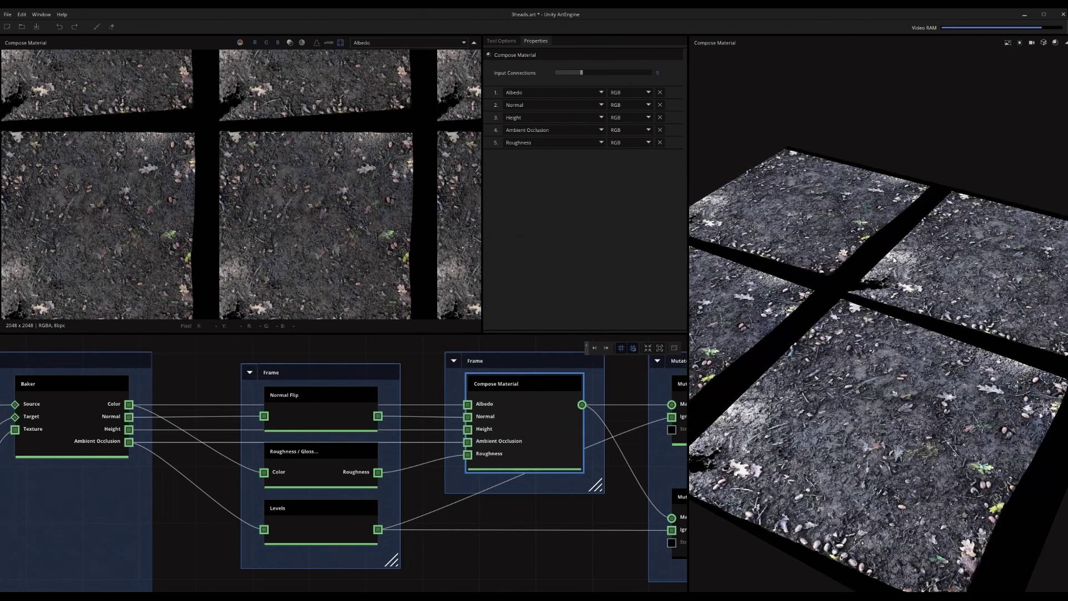
Review the upper Mutation node's properties in the Mutate to Scale and Preview frame, including its Scale and Orientation and World Scale sections
{"action": "middle_click_drag", "start_coordinate": [485, 470], "coordinate": [168, 462]}
{"action": "scroll", "coordinate": [329, 431], "scroll_direction": "up", "scroll_amount": 3}
{"action": "mouse_move", "coordinate": [329, 431]}
{"action": "middle_mouse_down"}
{"action": "mouse_move", "coordinate": [503, 417]}
{"action": "mouse_move", "coordinate": [423, 442]}
{"action": "middle_mouse_up"}
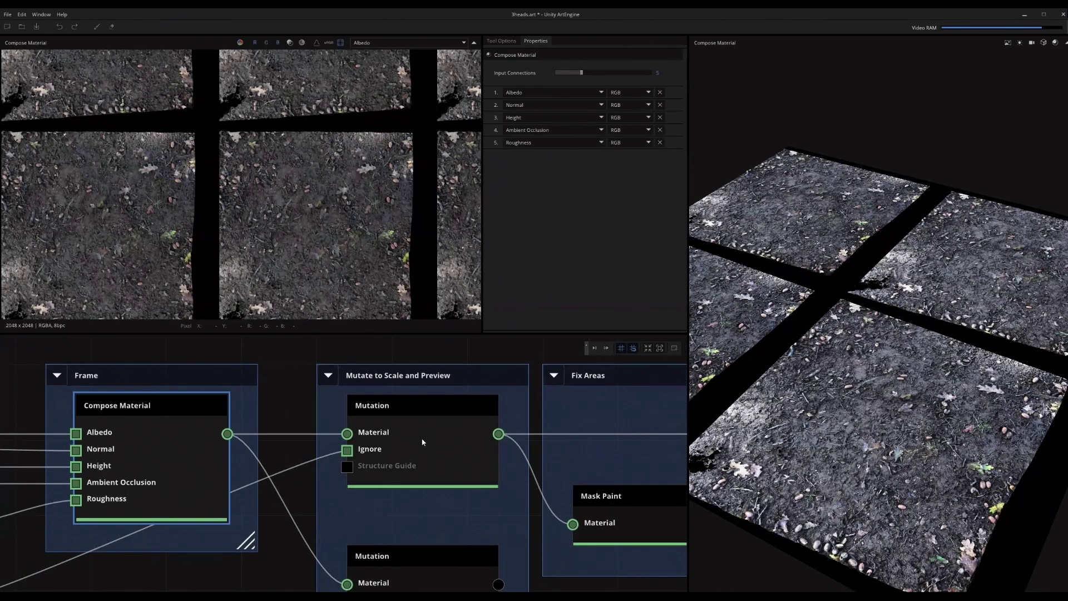
{"action": "left_click", "coordinate": [421, 439]}
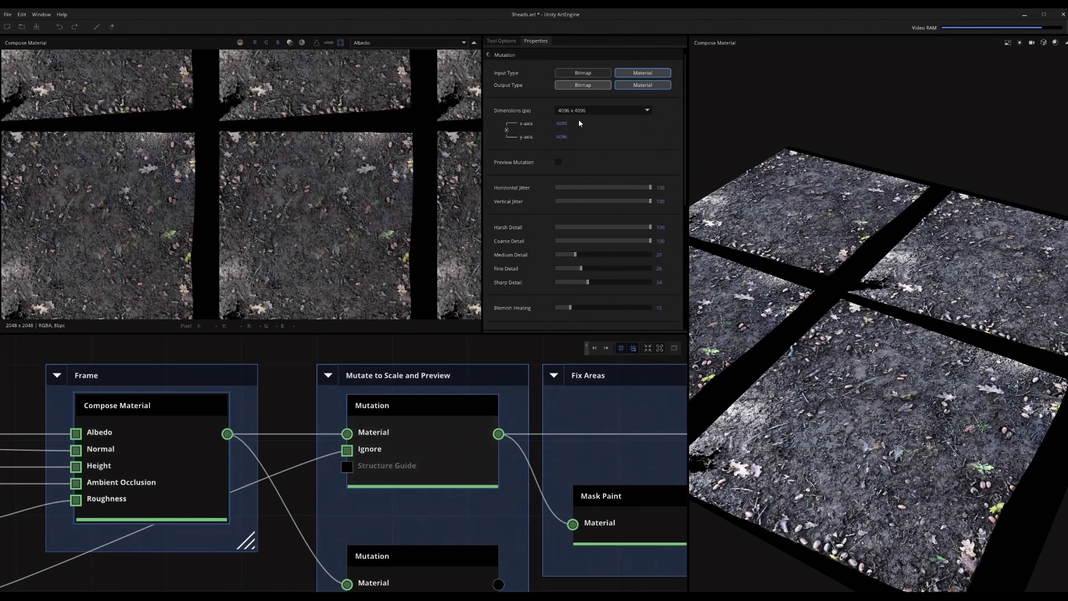
{"action": "scroll", "coordinate": [559, 116], "scroll_direction": "down", "scroll_amount": 5}
{"action": "left_click", "coordinate": [501, 183]}
{"action": "left_click", "coordinate": [503, 183]}
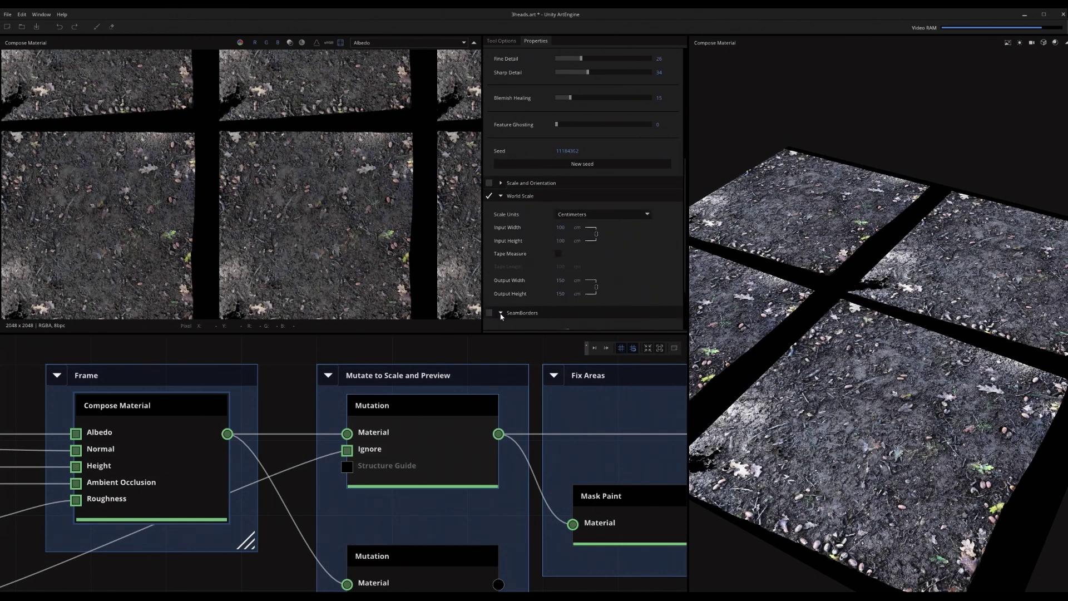
{"action": "scroll", "coordinate": [546, 183], "scroll_direction": "up", "scroll_amount": 4}
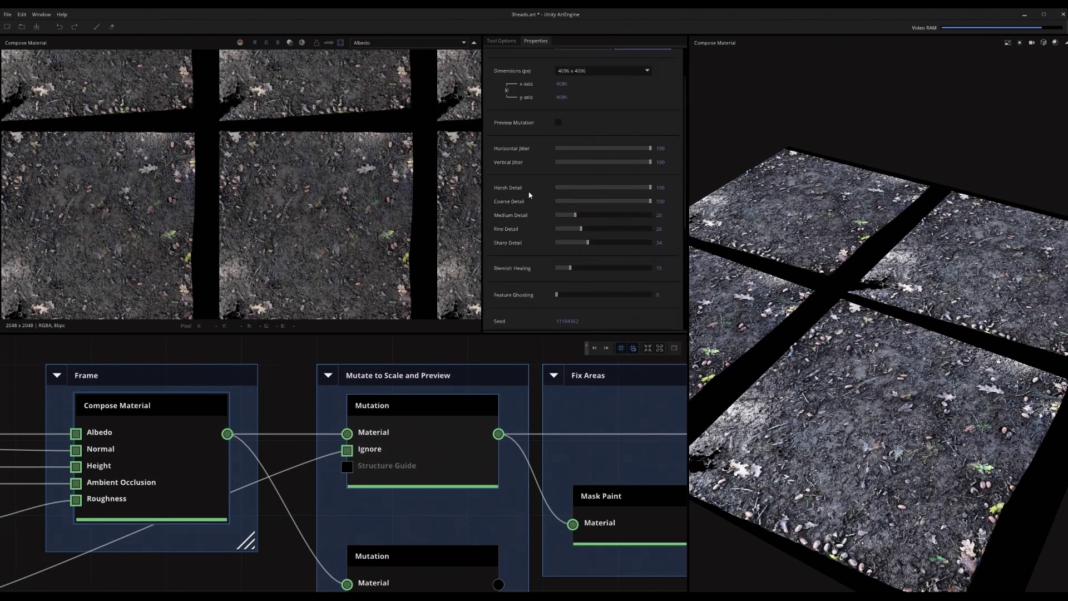
{"action": "scroll", "coordinate": [589, 111], "scroll_direction": "up", "scroll_amount": 1}
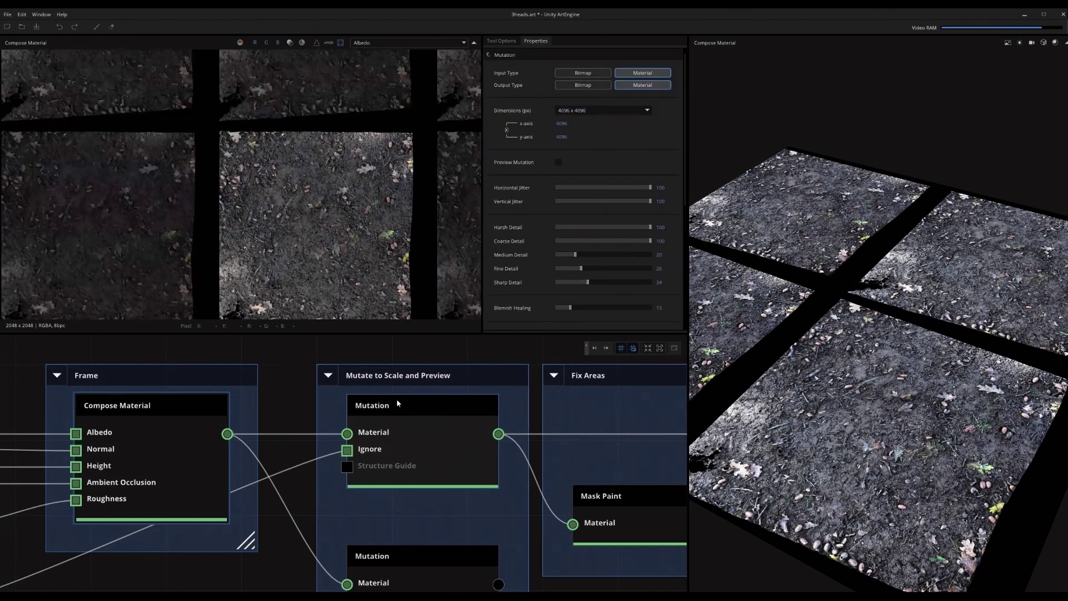
Examine the black gaps between the repeated soil tiles in the 3D preview and the 2D viewer
{"action": "scroll", "coordinate": [396, 398], "scroll_direction": "down", "scroll_amount": 3}
{"action": "mouse_move", "coordinate": [842, 354]}
{"action": "left_mouse_down"}
{"action": "mouse_move", "coordinate": [909, 361]}
{"action": "mouse_move", "coordinate": [846, 350]}
{"action": "left_mouse_up"}
{"action": "left_click_drag", "start_coordinate": [891, 388], "coordinate": [891, 393]}
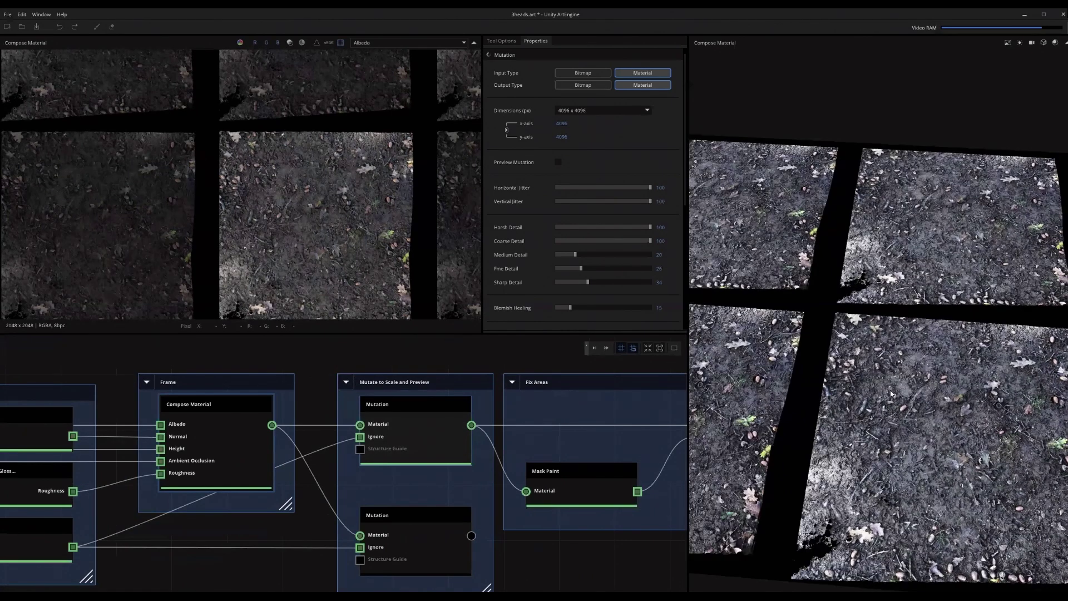
{"action": "left_click_drag", "start_coordinate": [782, 392], "coordinate": [810, 338]}
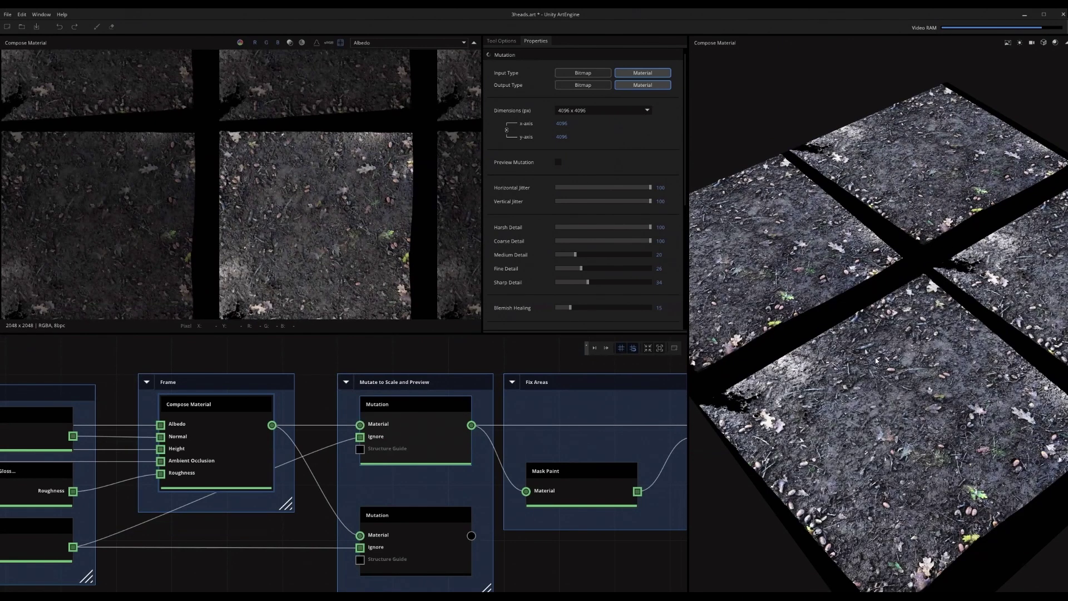
{"action": "left_click_drag", "start_coordinate": [267, 289], "coordinate": [339, 231]}
Show the Baker's Ambient Occlusion map in the 2D viewer and examine the black areas around the tile edges
{"action": "middle_click_drag", "start_coordinate": [341, 450], "coordinate": [548, 380]}
{"action": "middle_click_drag", "start_coordinate": [7, 406], "coordinate": [133, 401]}
{"action": "left_click", "coordinate": [323, 477]}
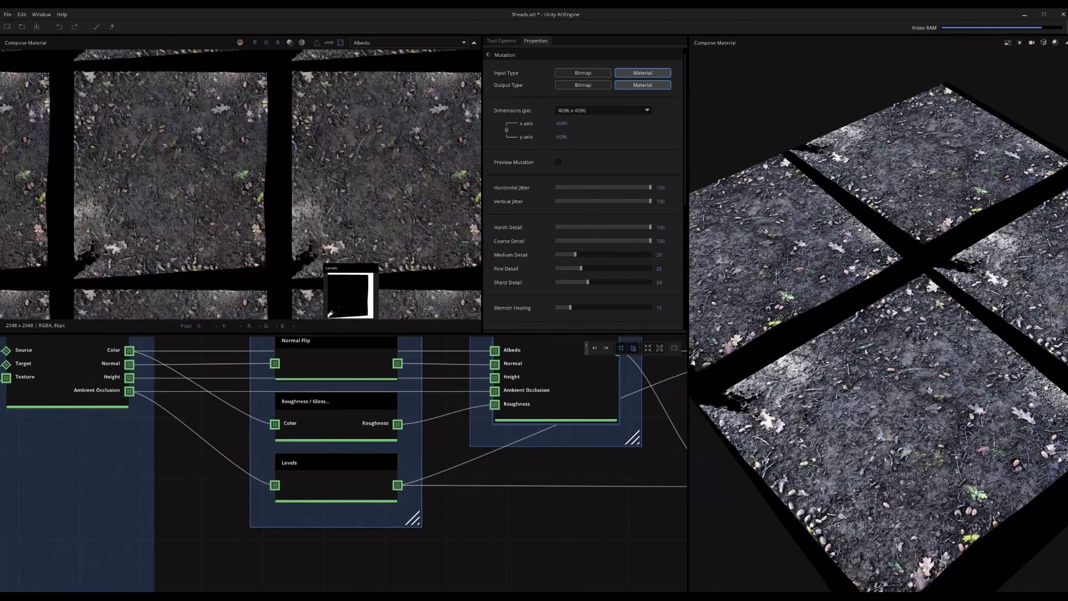
{"action": "middle_click_drag", "start_coordinate": [218, 413], "coordinate": [274, 424]}
{"action": "left_click", "coordinate": [89, 340]}
{"action": "key", "text": "4"}
{"action": "scroll", "coordinate": [356, 222], "scroll_direction": "up", "scroll_amount": 2}
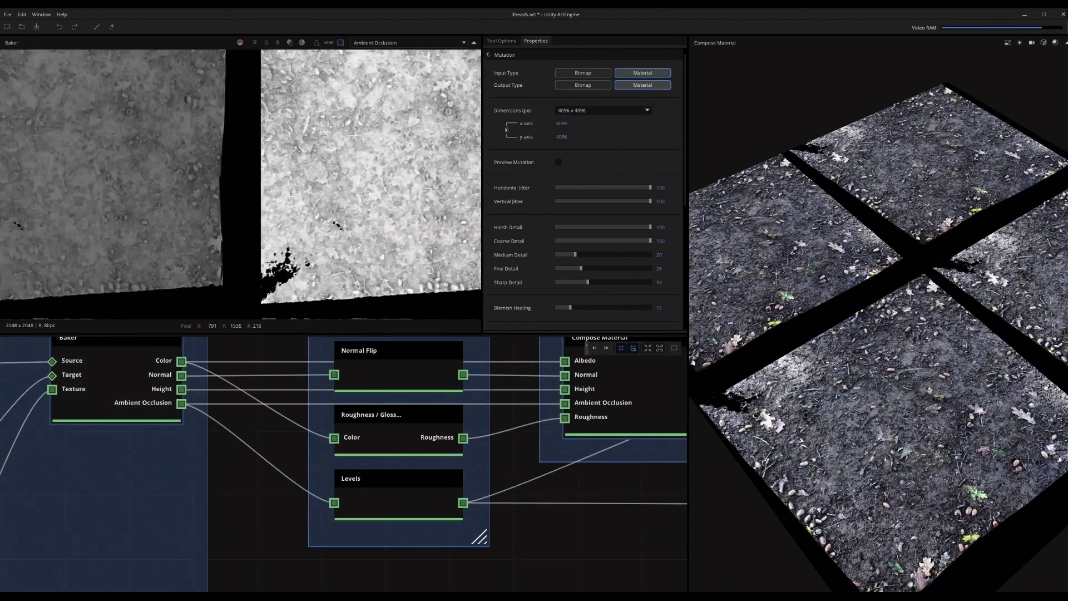
{"action": "middle_click_drag", "start_coordinate": [428, 219], "coordinate": [342, 193]}
{"action": "scroll", "coordinate": [341, 193], "scroll_direction": "down", "scroll_amount": 1}
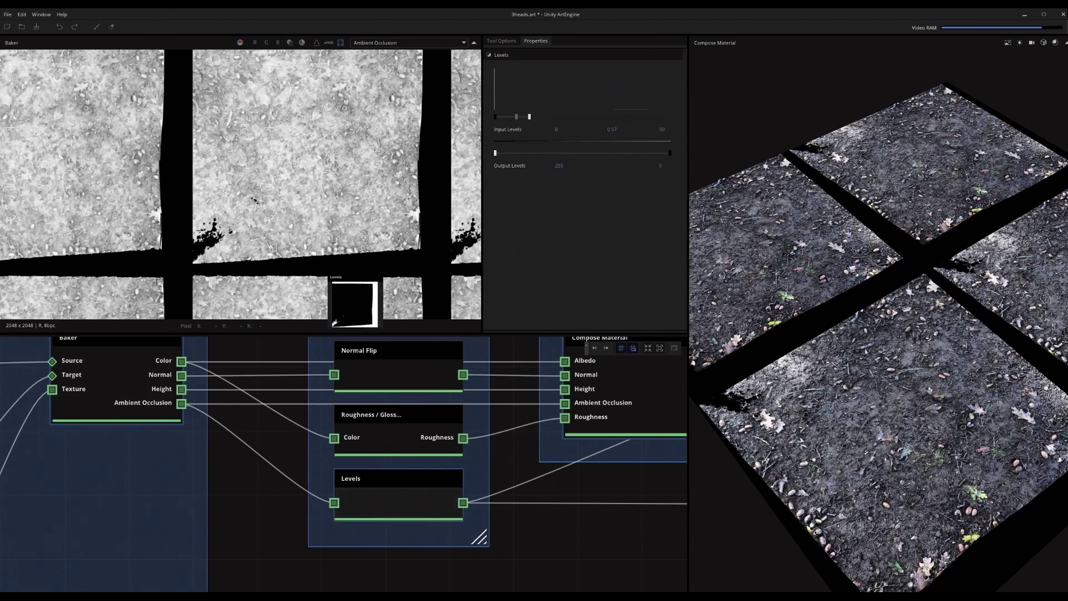
Show the Levels node's inverted ambient occlusion mask in the 2D viewer and check how it covers the missing areas
{"action": "left_click", "coordinate": [406, 496]}
{"action": "middle_click_drag", "start_coordinate": [334, 201], "coordinate": [319, 237]}
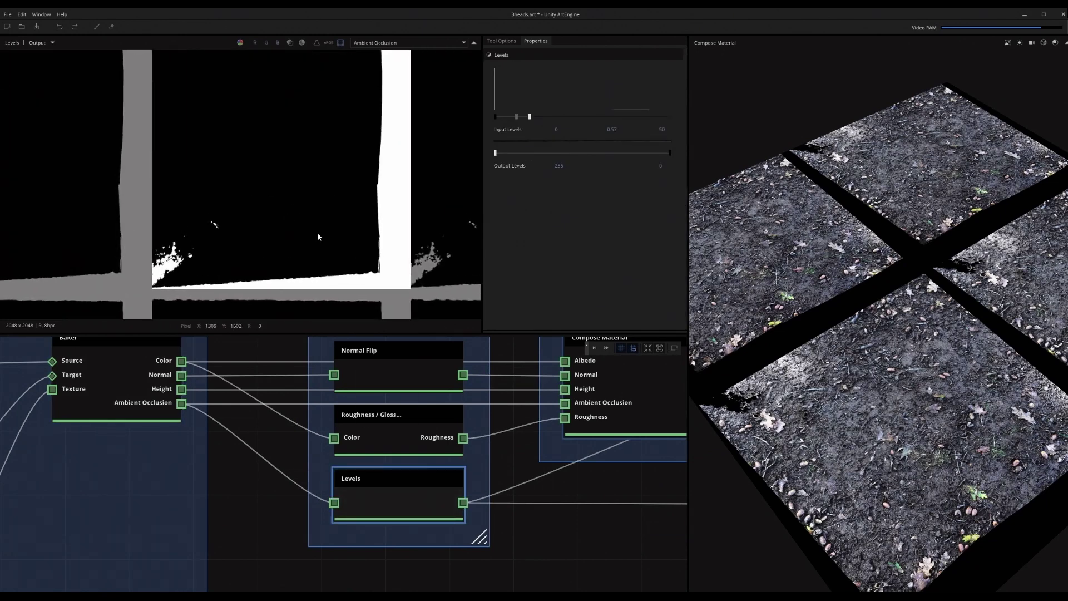
{"action": "scroll", "coordinate": [319, 237], "scroll_direction": "down", "scroll_amount": 1}
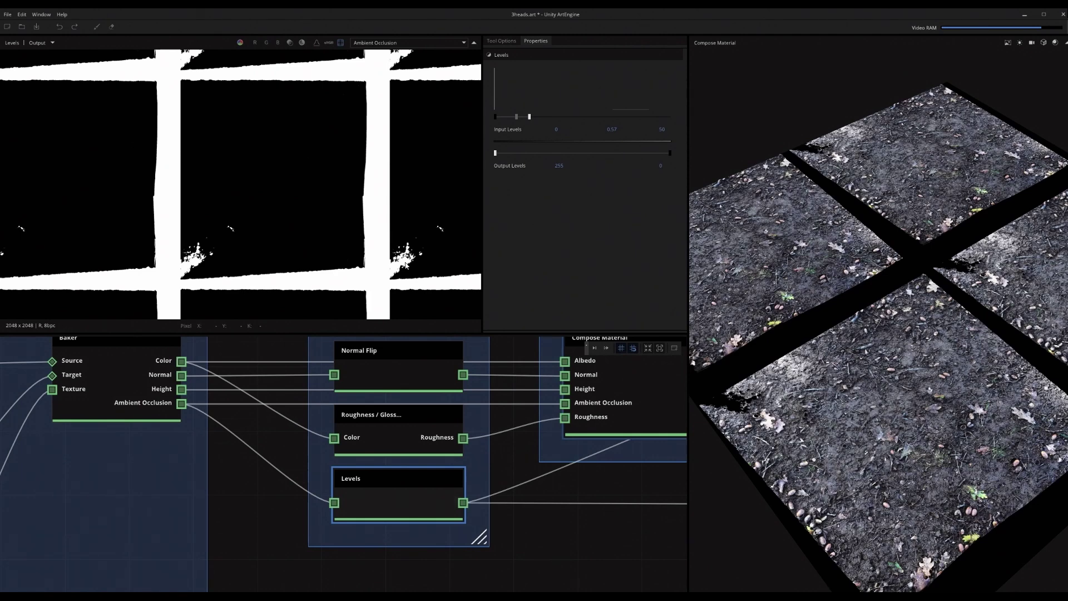
Compare the upper Mutation node's albedo output with the Compose Material albedo in the 2D viewer, examining the tile's borders
{"action": "middle_click_drag", "start_coordinate": [556, 468], "coordinate": [380, 459]}
{"action": "scroll", "coordinate": [380, 459], "scroll_direction": "up", "scroll_amount": 2}
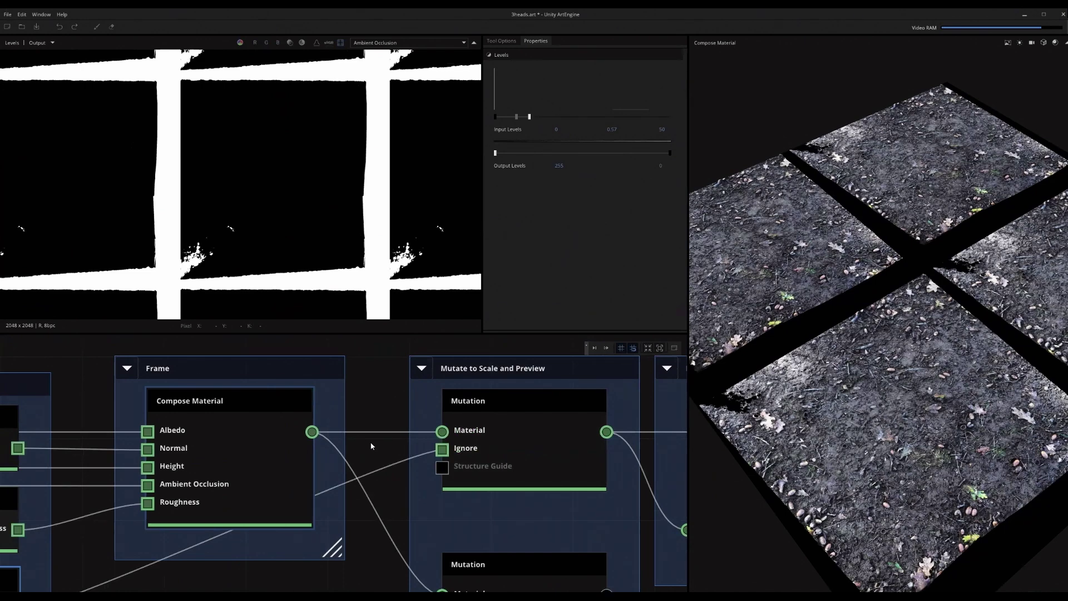
{"action": "left_click", "coordinate": [560, 473]}
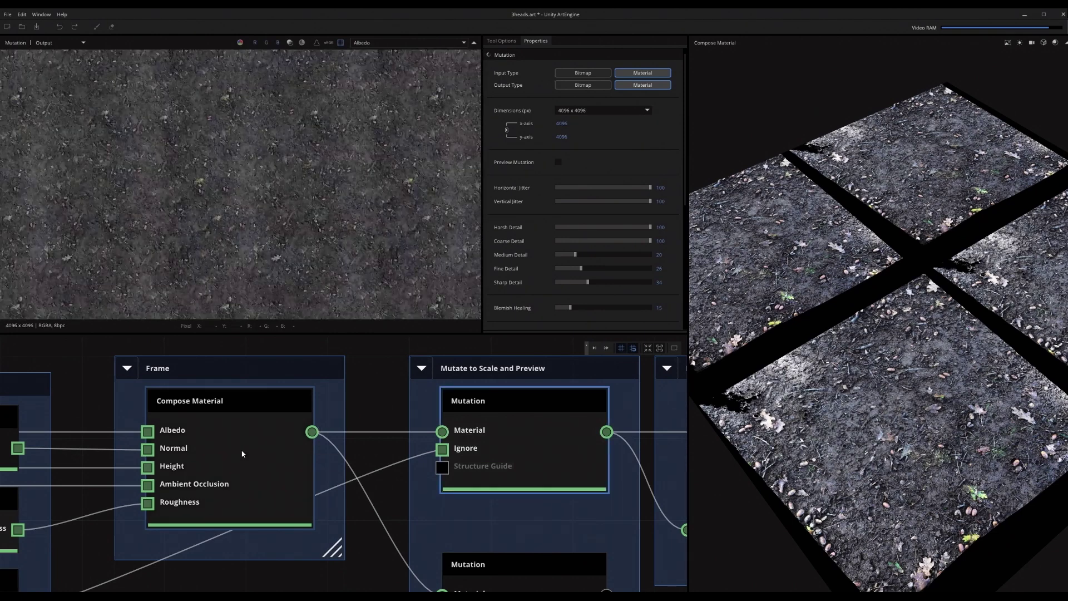
{"action": "left_click", "coordinate": [241, 456]}
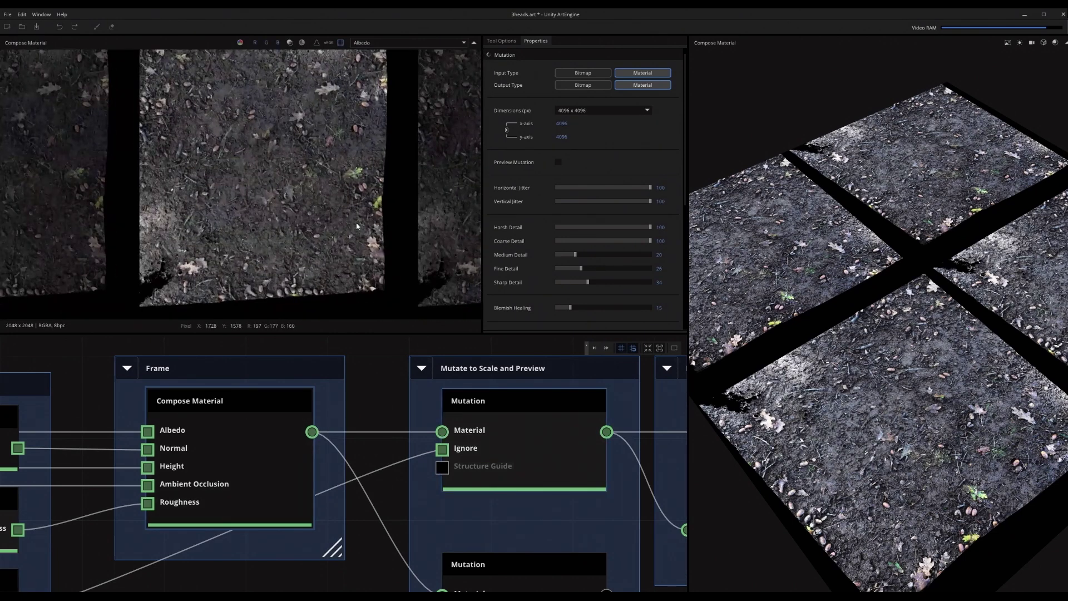
{"action": "scroll", "coordinate": [356, 226], "scroll_direction": "up", "scroll_amount": 2}
{"action": "middle_click_drag", "start_coordinate": [356, 226], "coordinate": [327, 231]}
{"action": "scroll", "coordinate": [306, 230], "scroll_direction": "down", "scroll_amount": 2}
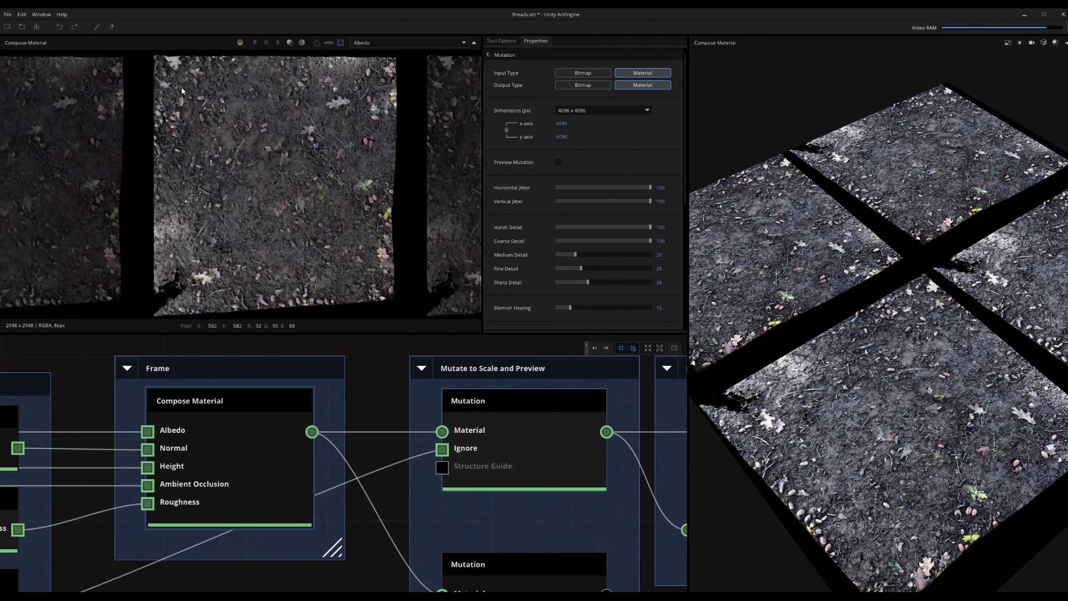
{"action": "middle_click_drag", "start_coordinate": [312, 84], "coordinate": [316, 105]}
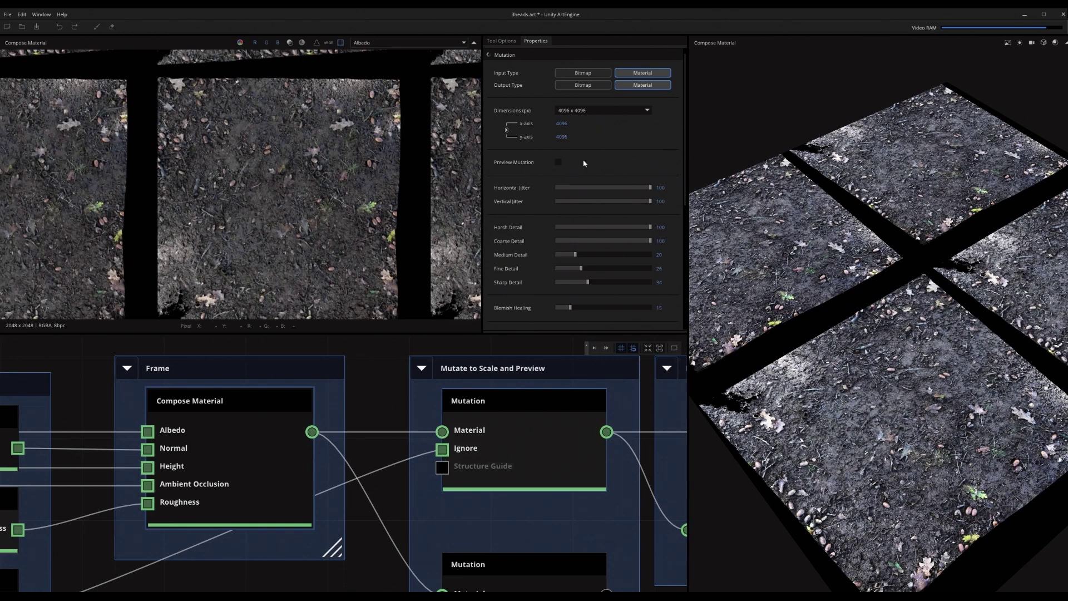
Review the Mutation node's World Scale input and output sizes against the composed soil tile
{"action": "scroll", "coordinate": [572, 163], "scroll_direction": "down", "scroll_amount": 5}
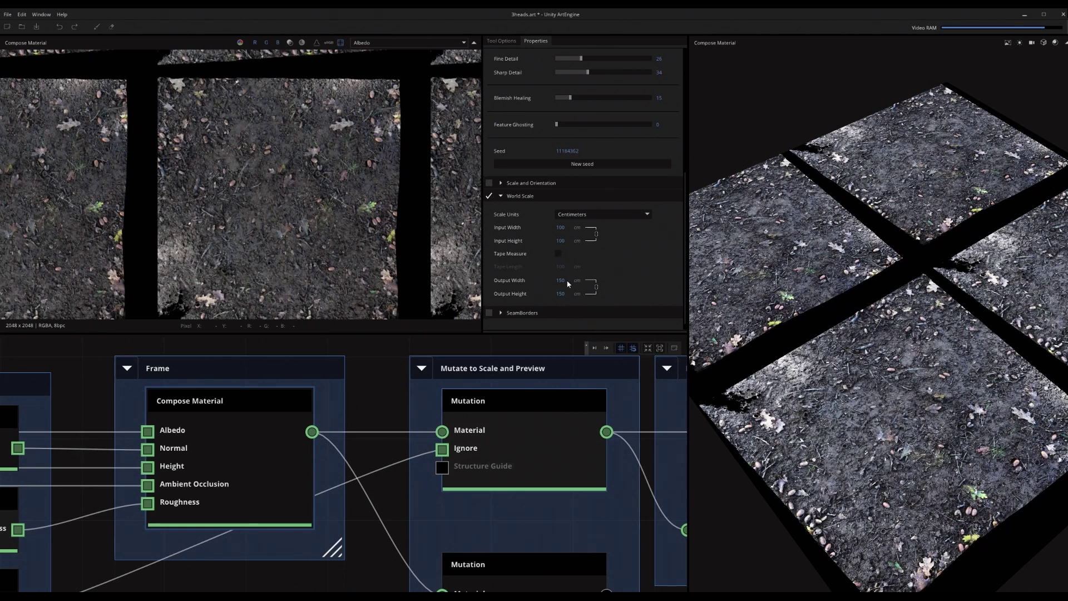
{"action": "scroll", "coordinate": [384, 196], "scroll_direction": "down", "scroll_amount": 2}
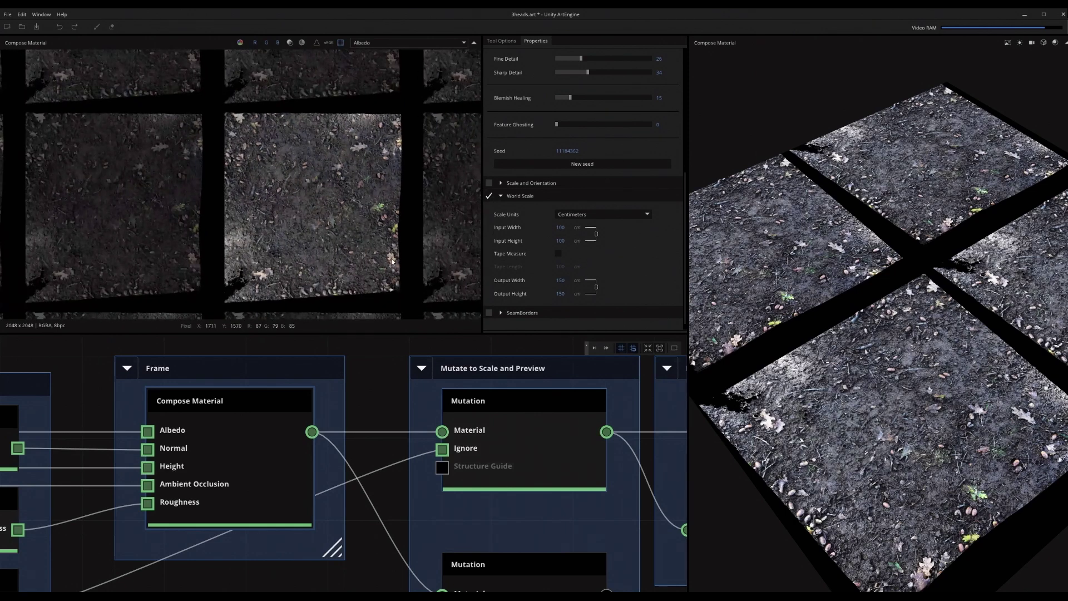
{"action": "scroll", "coordinate": [472, 462], "scroll_direction": "up", "scroll_amount": 1}
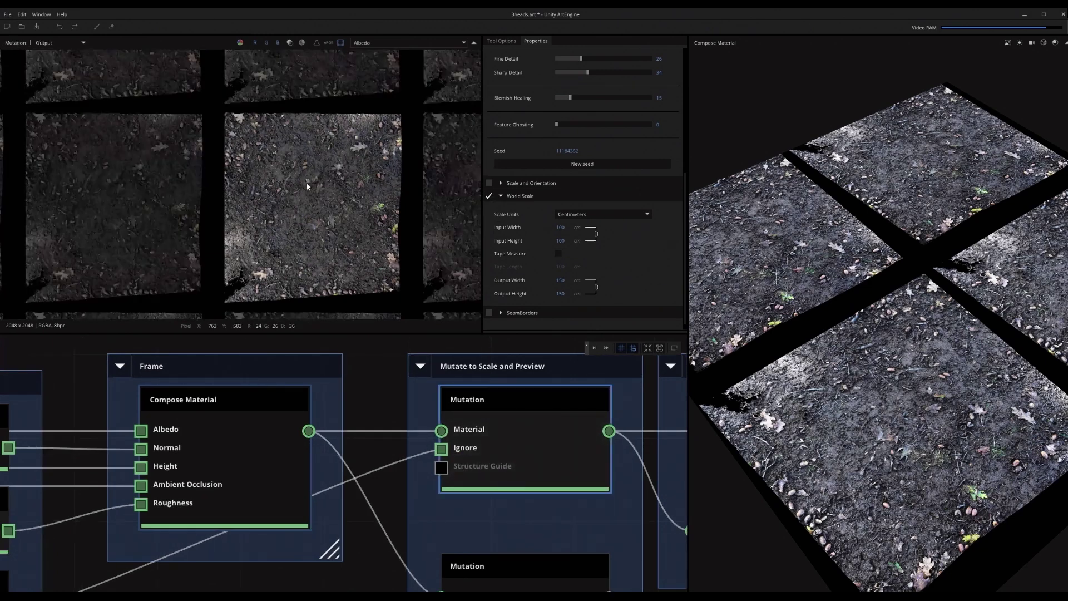
Show the Mutation output in the 2D and 3D views, inspect the seamless ground and switch the 2D viewer to its Normal map
{"action": "left_click", "coordinate": [493, 431]}
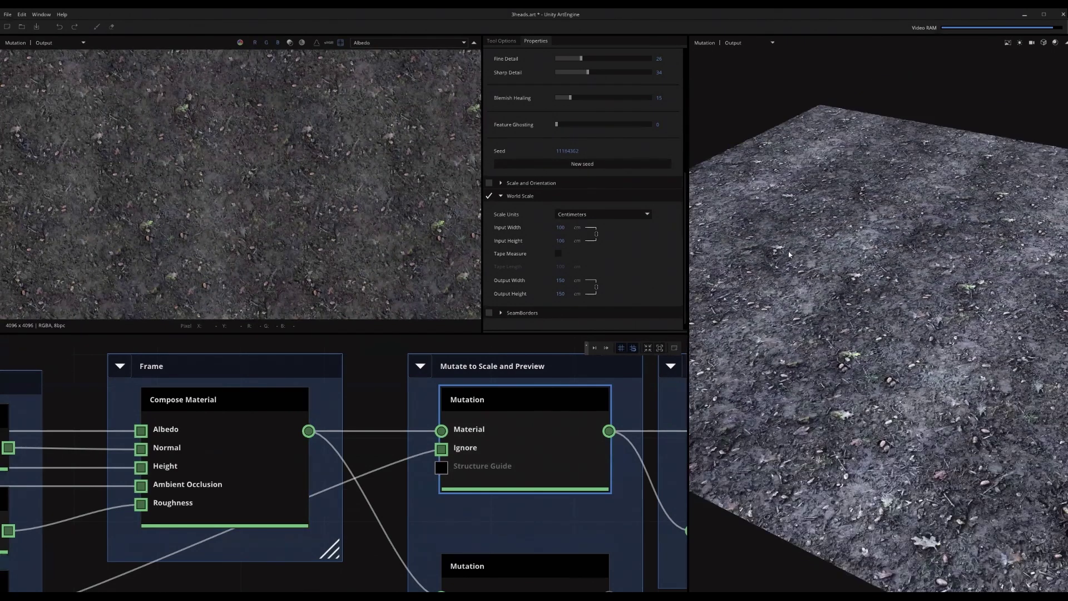
{"action": "left_click_drag", "start_coordinate": [958, 250], "coordinate": [841, 297]}
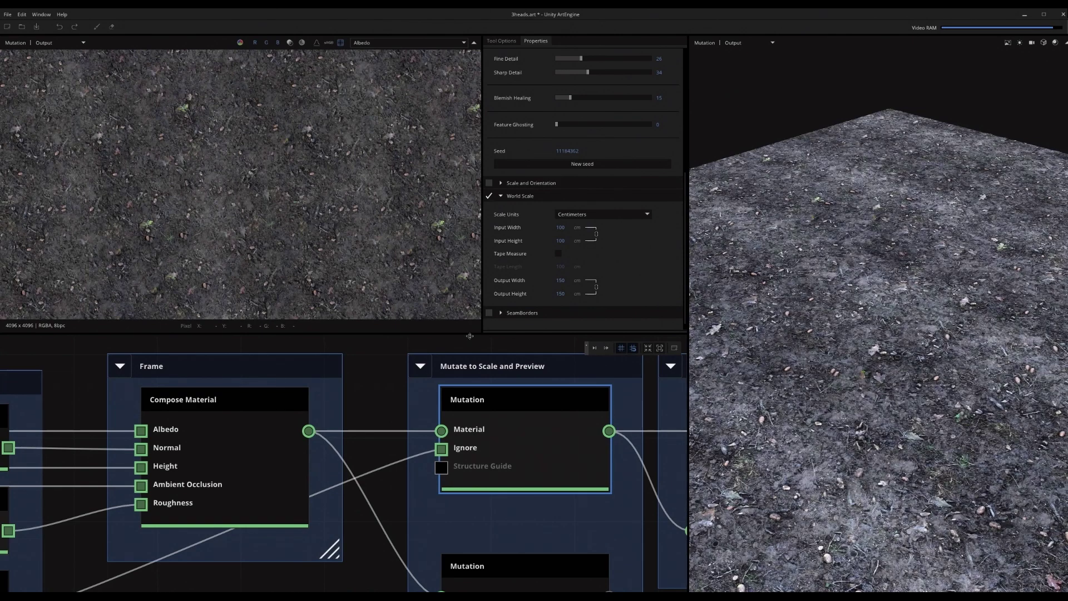
{"action": "left_click_drag", "start_coordinate": [441, 448], "coordinate": [386, 451]}
{"action": "key", "text": "2"}
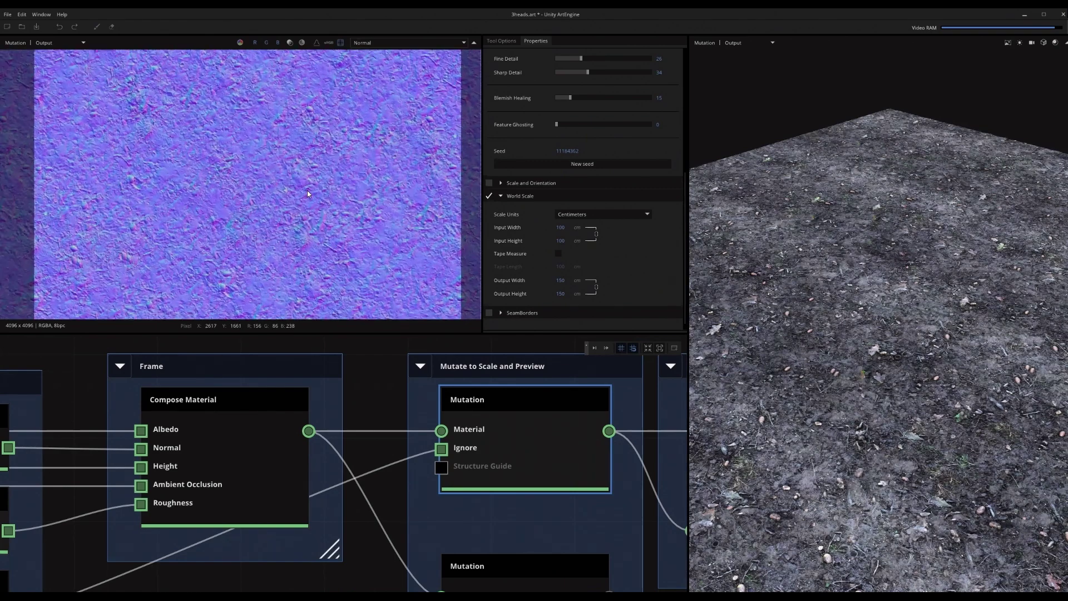
Check the upper Mutation output's Ambient Occlusion map, return to Albedo in the 2D viewer, and inspect the ground in both views
{"action": "key", "text": "3"}
{"action": "key", "text": "4"}
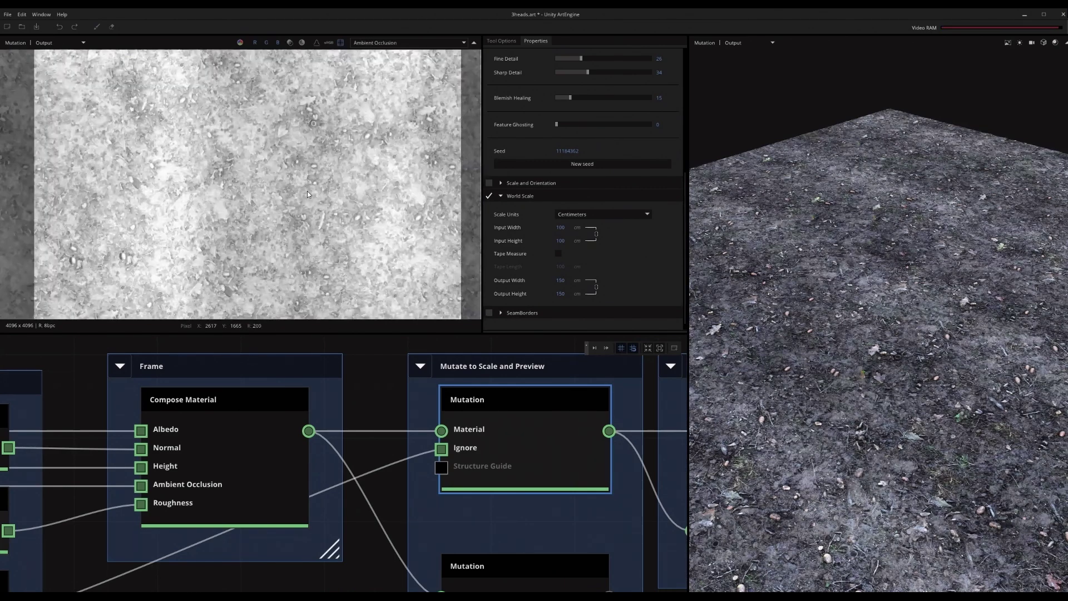
{"action": "key", "text": "1"}
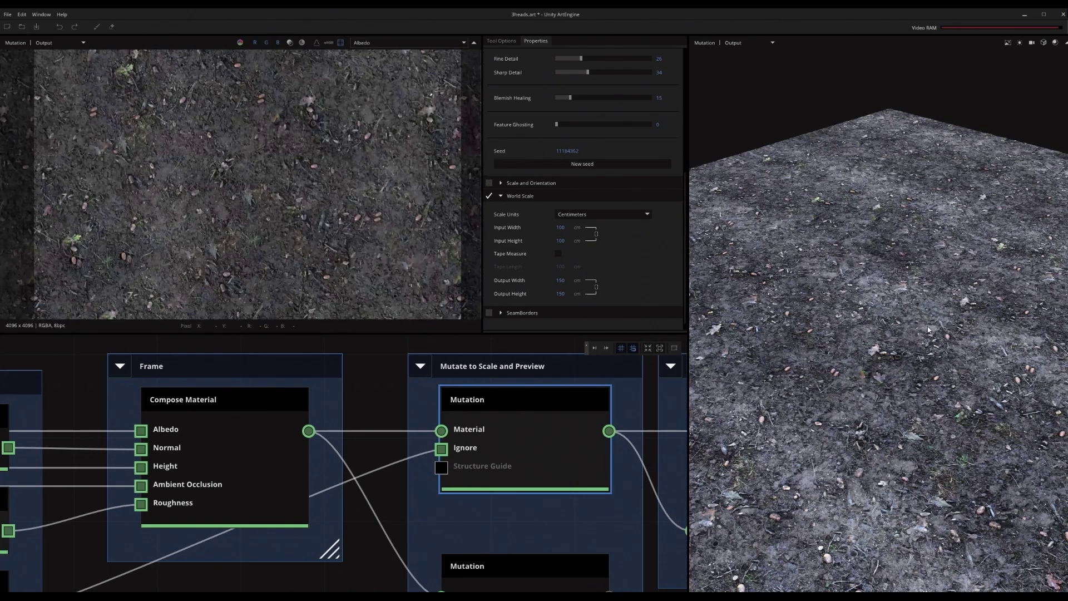
{"action": "left_click_drag", "start_coordinate": [926, 326], "coordinate": [883, 330]}
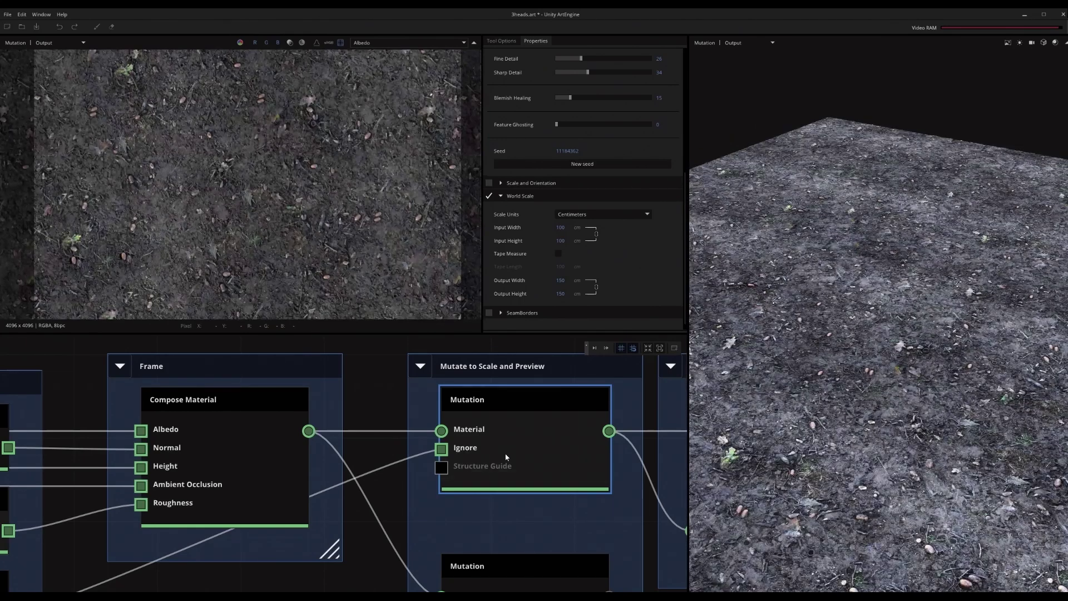
{"action": "key", "text": "f"}
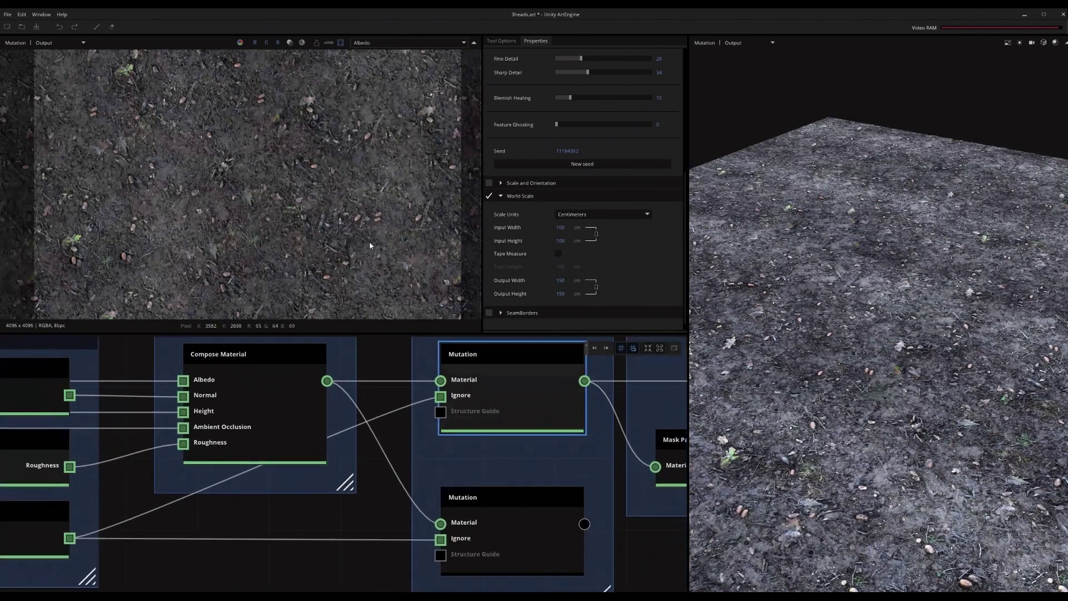
{"action": "scroll", "coordinate": [369, 245], "scroll_direction": "down", "scroll_amount": 2}
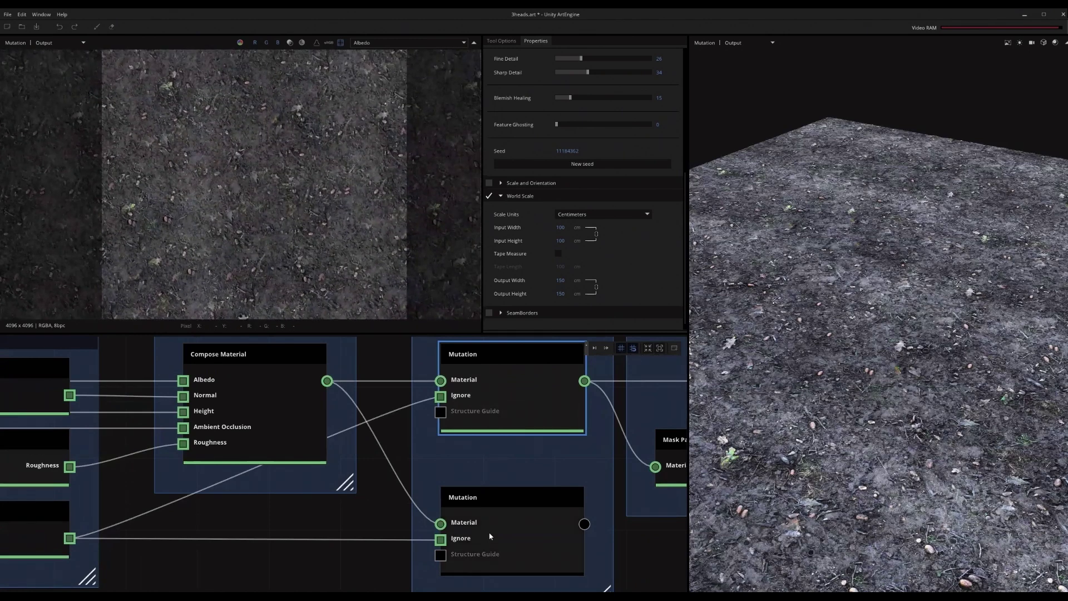
Enable Preview Mutation on the lower Mutation node and examine the preview's albedo up close in the 2D viewer
{"action": "left_click", "coordinate": [490, 536]}
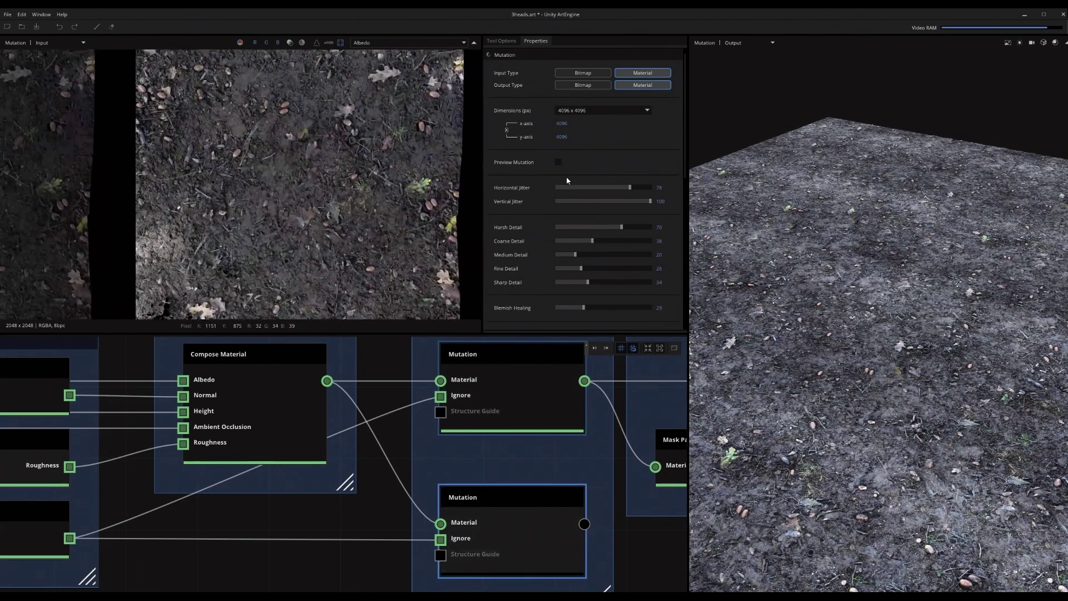
{"action": "left_click", "coordinate": [559, 163]}
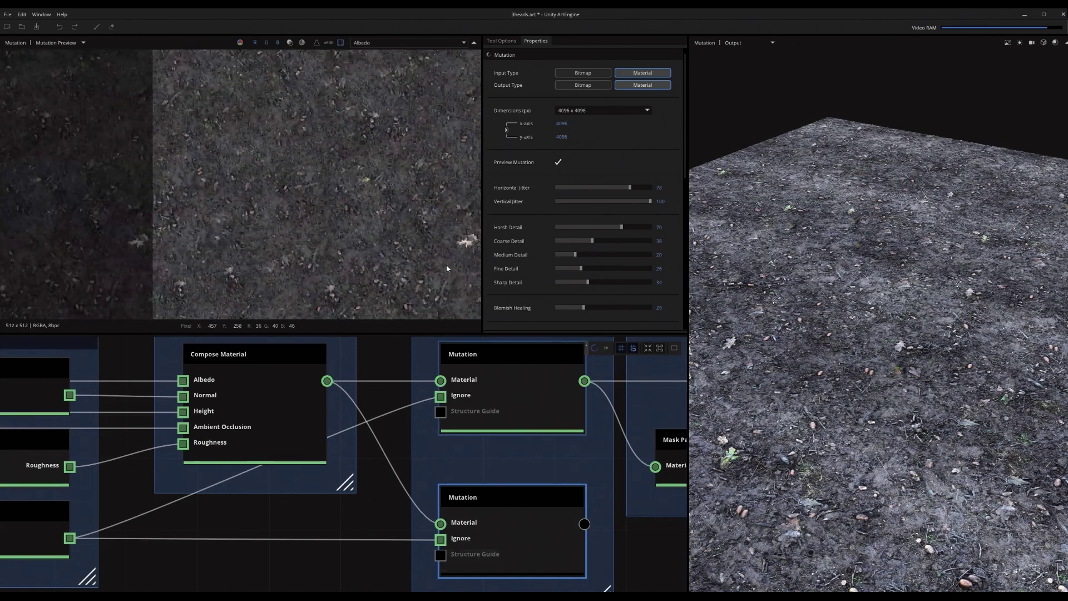
{"action": "left_click", "coordinate": [498, 541]}
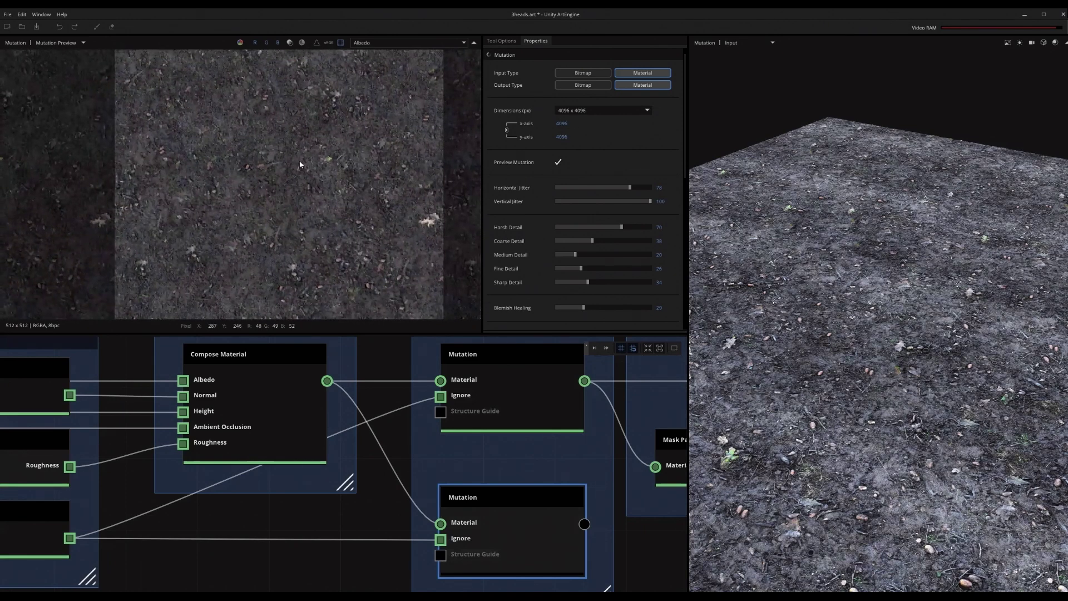
{"action": "scroll", "coordinate": [338, 225], "scroll_direction": "up", "scroll_amount": 3}
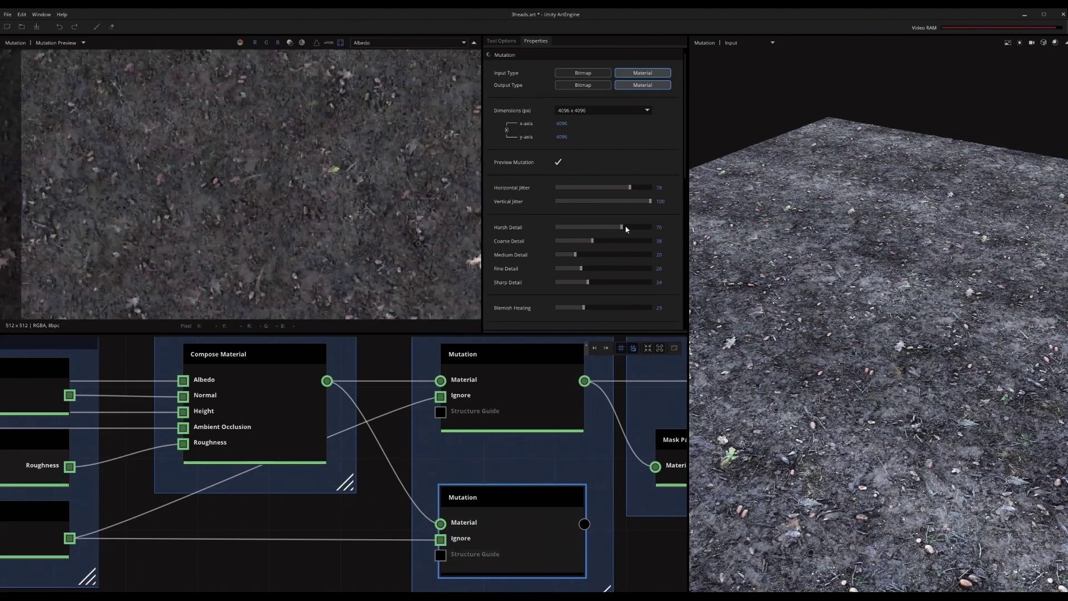
Set the lower Mutation node's Harsh Detail to 96, Coarse Detail to 84 and Medium Detail to 66
{"action": "mouse_move", "coordinate": [621, 227]}
{"action": "left_mouse_down"}
{"action": "mouse_move", "coordinate": [646, 227]}
{"action": "mouse_move", "coordinate": [635, 241]}
{"action": "left_mouse_up"}
{"action": "left_click_drag", "start_coordinate": [575, 255], "coordinate": [609, 255]}
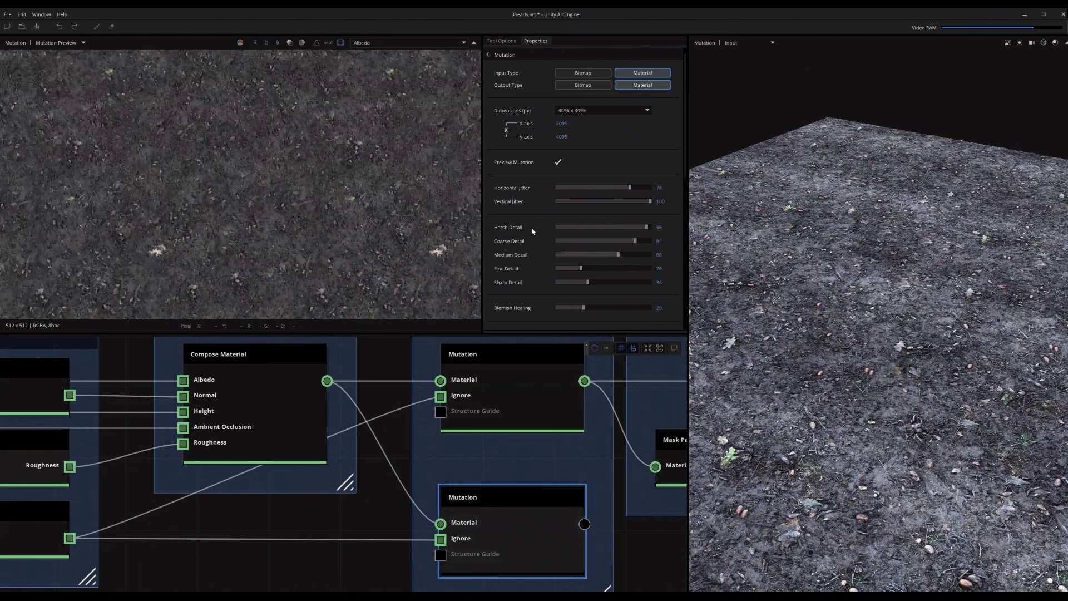
{"action": "scroll", "coordinate": [533, 231], "scroll_direction": "down", "scroll_amount": 2}
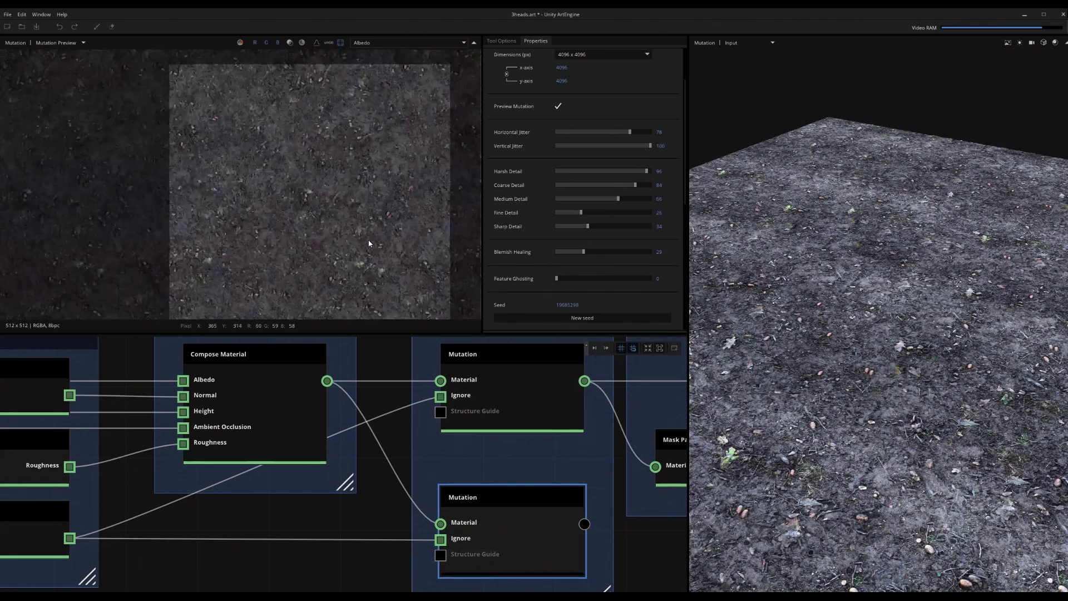
Generate a new seed for the lower Mutation node, inspect the tiled preview, and turn Preview Mutation off
{"action": "left_click", "coordinate": [584, 317]}
{"action": "left_click", "coordinate": [595, 348]}
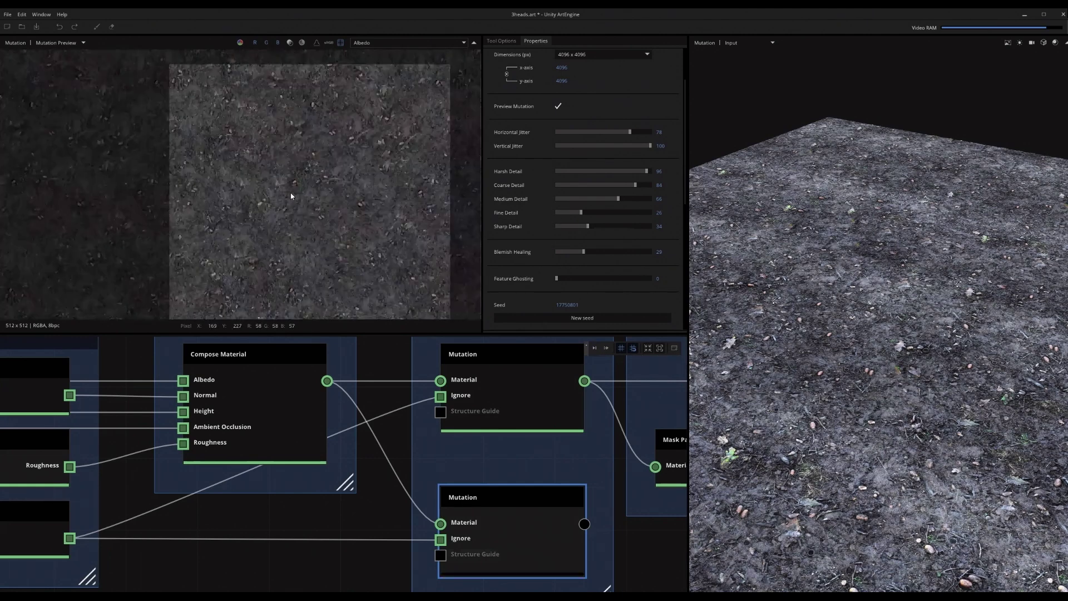
{"action": "scroll", "coordinate": [317, 190], "scroll_direction": "up", "scroll_amount": 3}
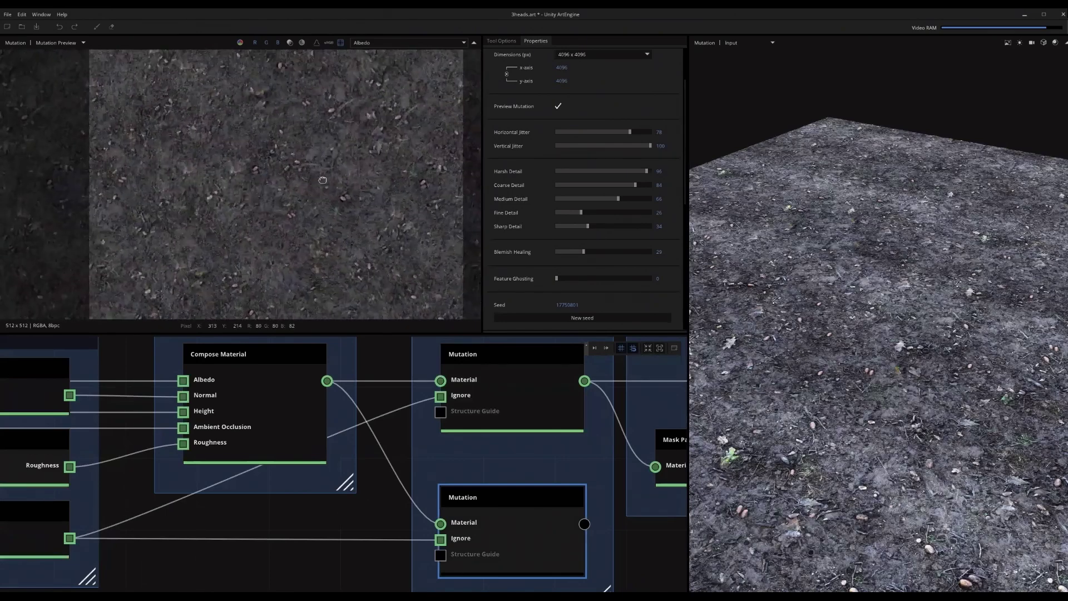
{"action": "scroll", "coordinate": [333, 167], "scroll_direction": "down", "scroll_amount": 2}
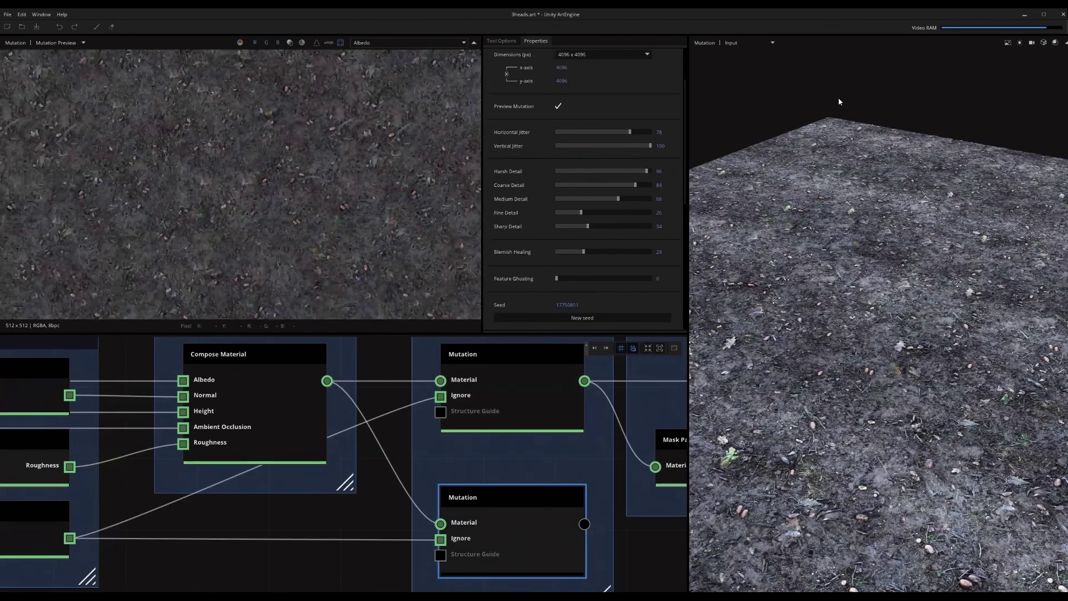
{"action": "scroll", "coordinate": [295, 188], "scroll_direction": "down", "scroll_amount": 3}
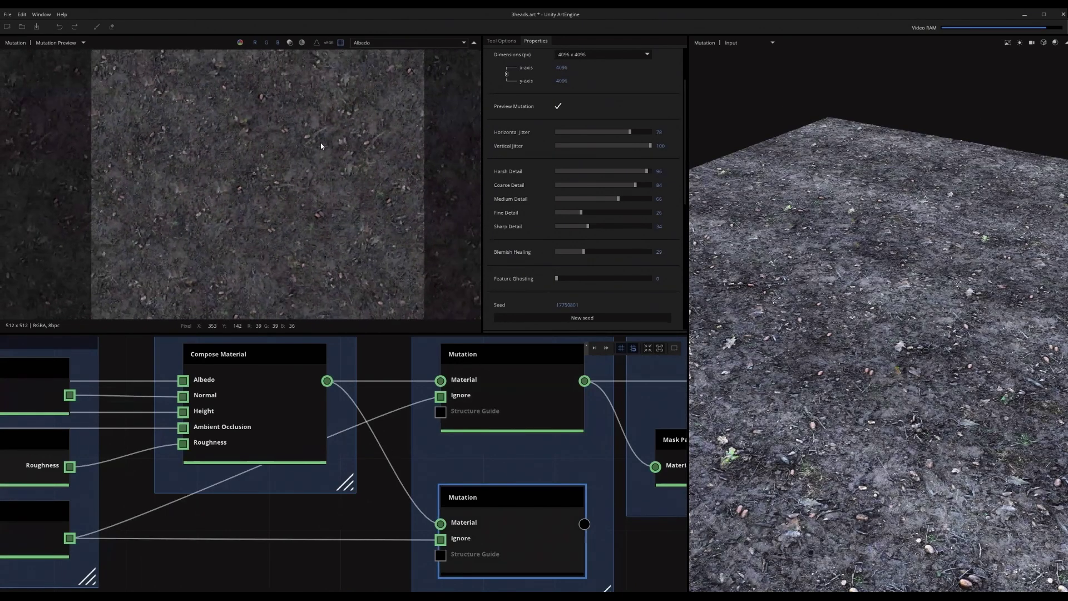
{"action": "scroll", "coordinate": [296, 188], "scroll_direction": "up", "scroll_amount": 2}
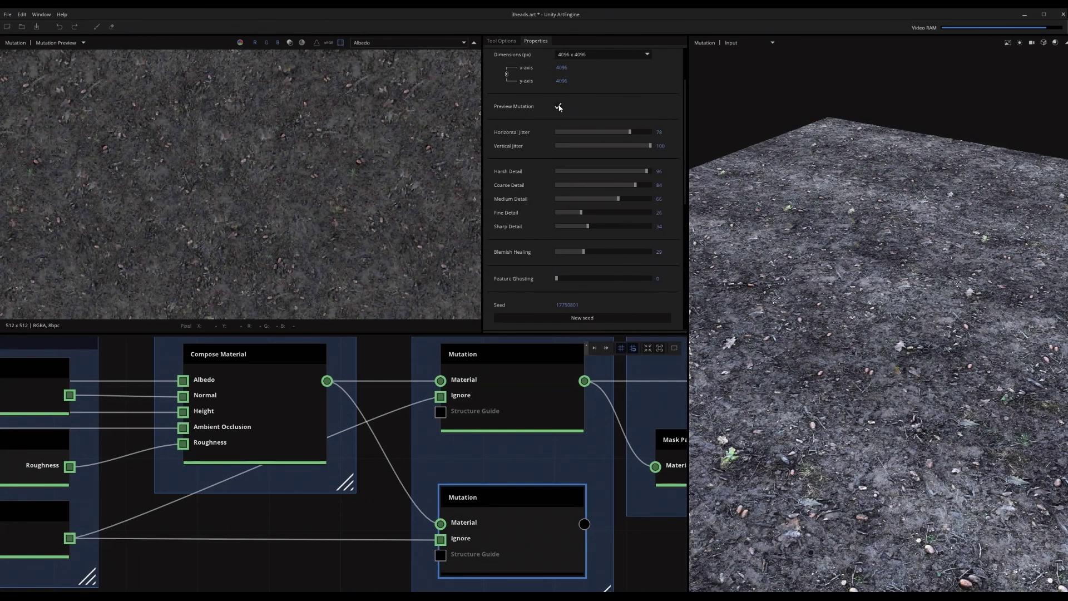
{"action": "left_click", "coordinate": [559, 107]}
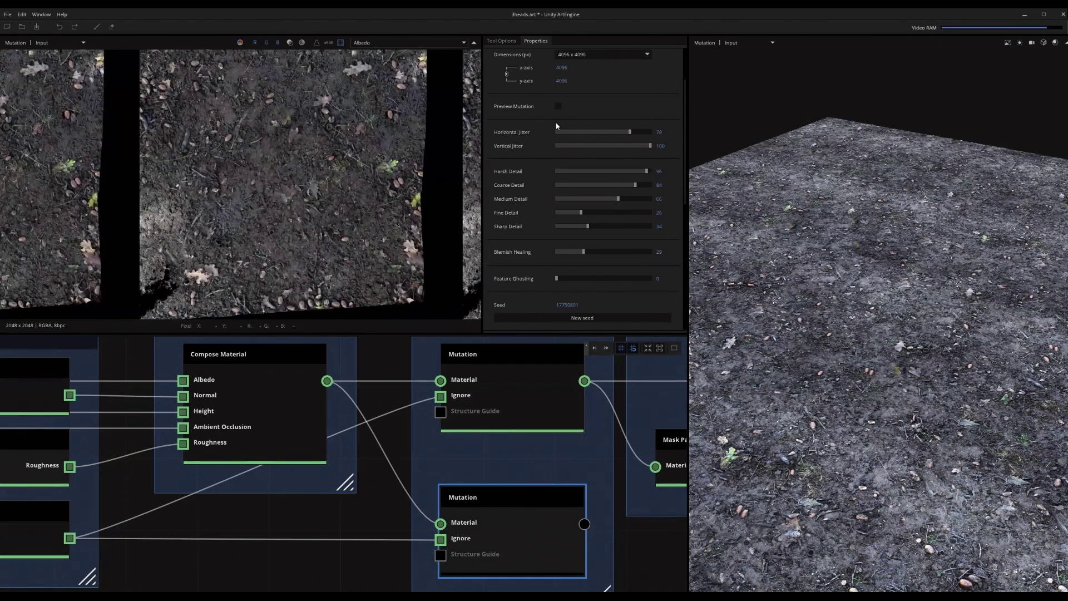
Show the upper Mutation node's output in the 2D viewer and examine the tile for distinctive leaves and plants that repeat
{"action": "middle_click_drag", "start_coordinate": [507, 443], "coordinate": [398, 445]}
{"action": "middle_click_drag", "start_coordinate": [409, 557], "coordinate": [403, 579]}
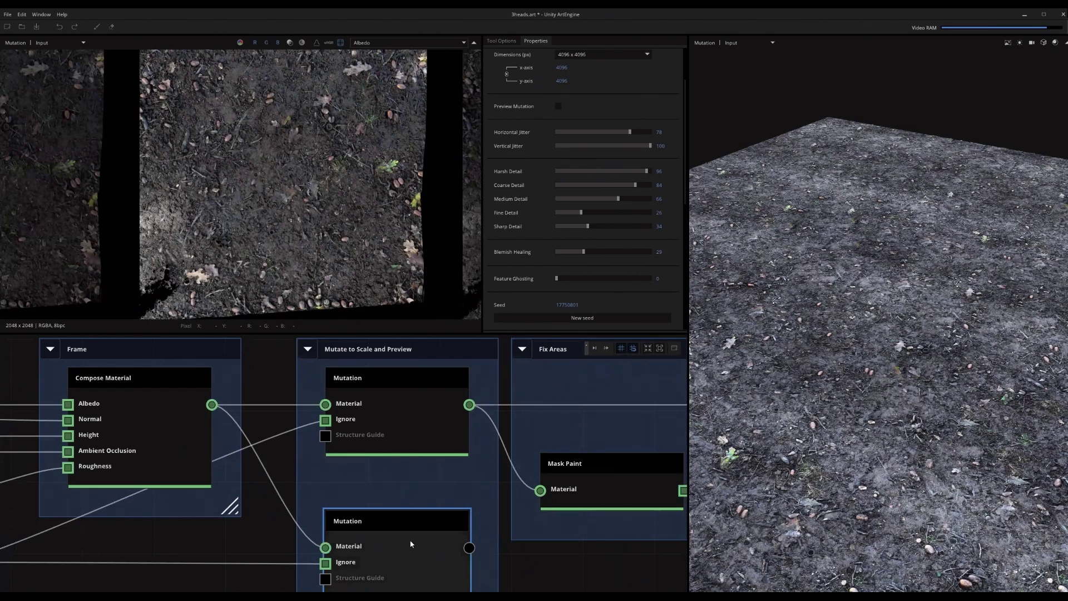
{"action": "middle_click_drag", "start_coordinate": [501, 516], "coordinate": [460, 531]}
{"action": "left_click", "coordinate": [374, 436]}
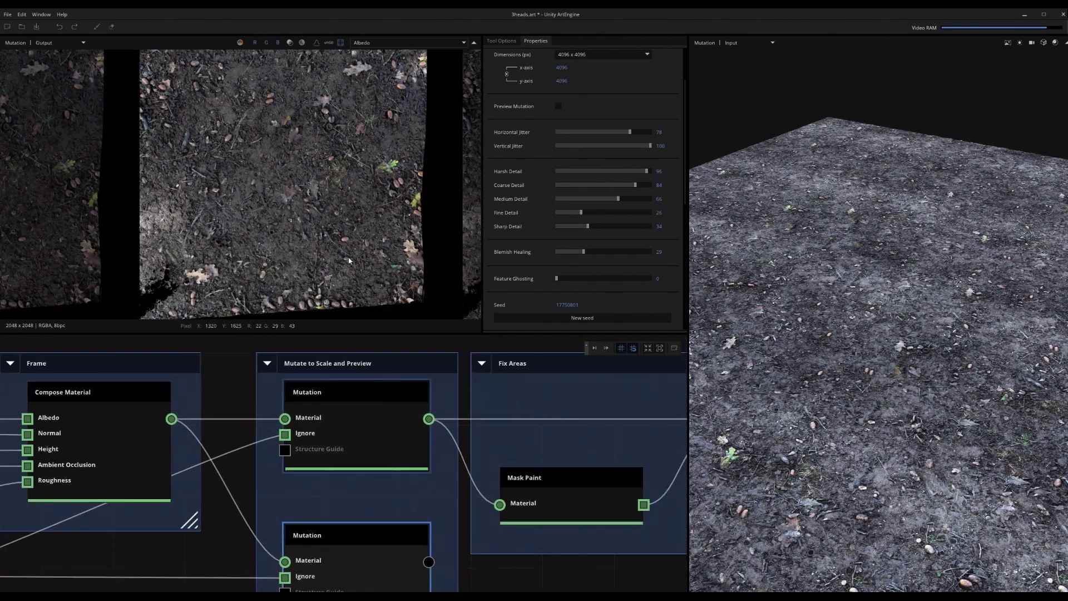
{"action": "middle_click_drag", "start_coordinate": [345, 164], "coordinate": [350, 138]}
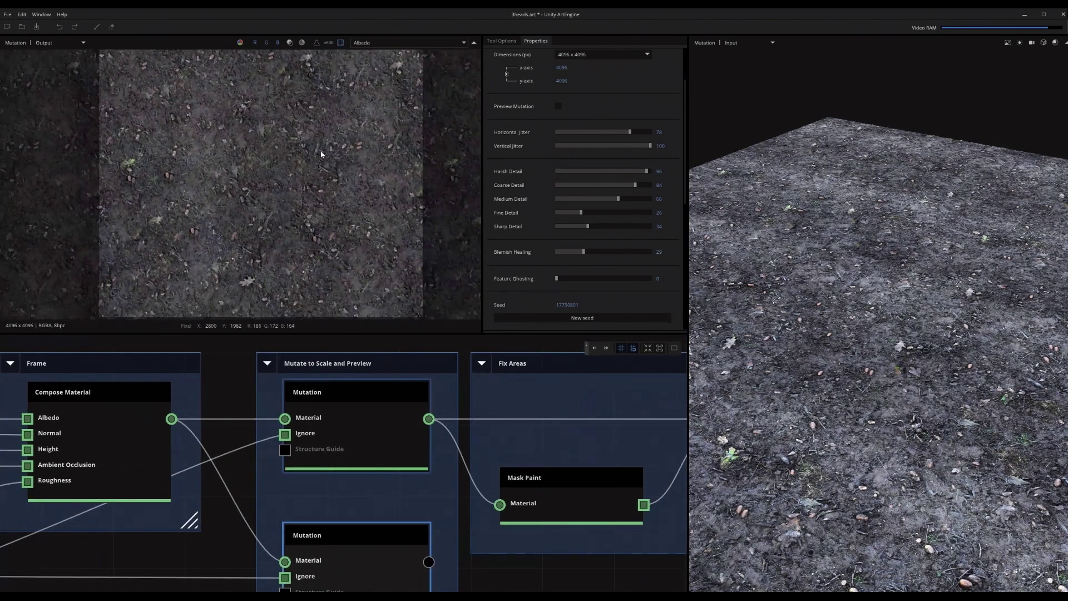
{"action": "scroll", "coordinate": [350, 138], "scroll_direction": "down", "scroll_amount": 2}
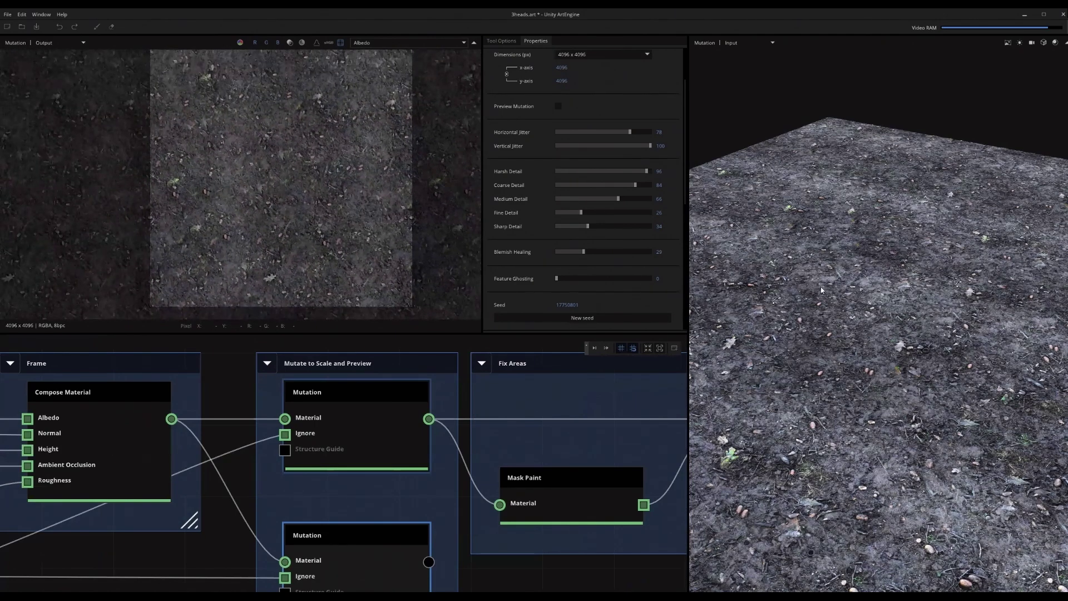
{"action": "scroll", "coordinate": [344, 125], "scroll_direction": "up", "scroll_amount": 3}
{"action": "scroll", "coordinate": [333, 123], "scroll_direction": "up", "scroll_amount": 1}
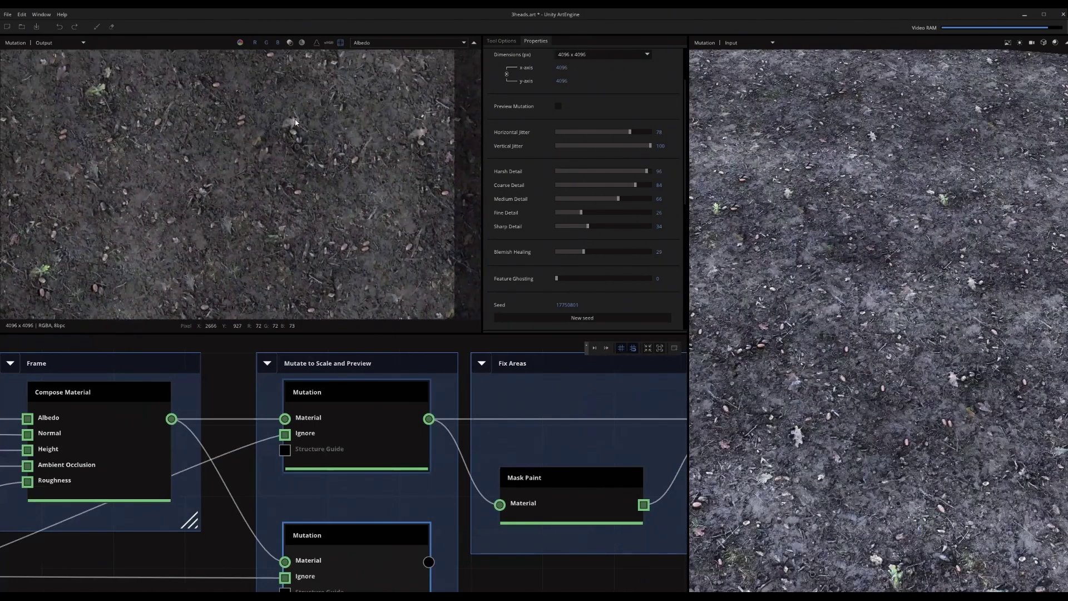
{"action": "middle_click_drag", "start_coordinate": [187, 175], "coordinate": [182, 206]}
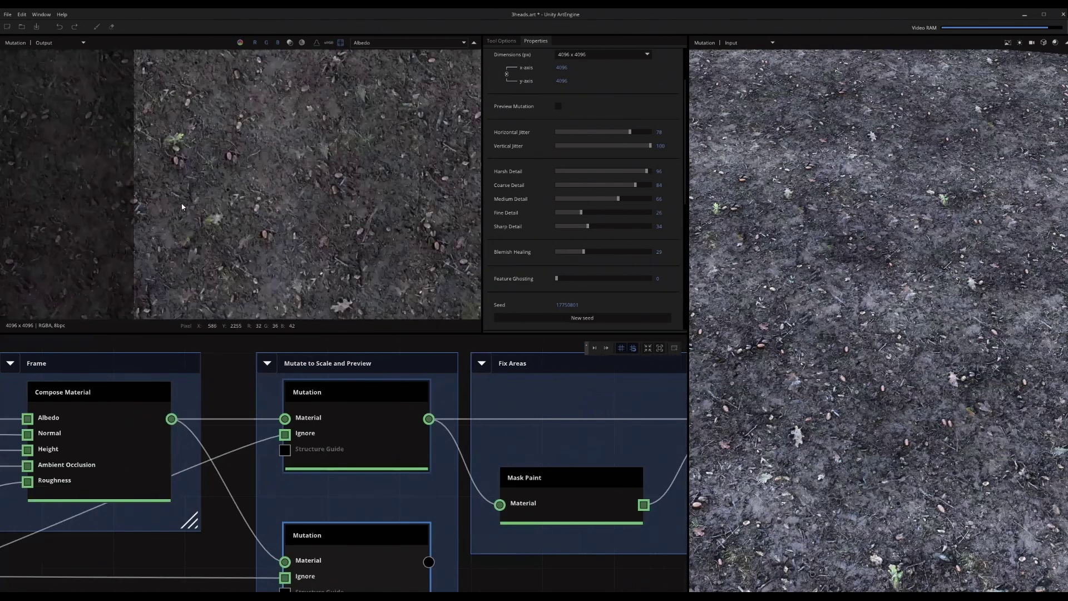
{"action": "middle_click_drag", "start_coordinate": [274, 197], "coordinate": [199, 158]}
{"action": "scroll", "coordinate": [386, 151], "scroll_direction": "down", "scroll_amount": 3}
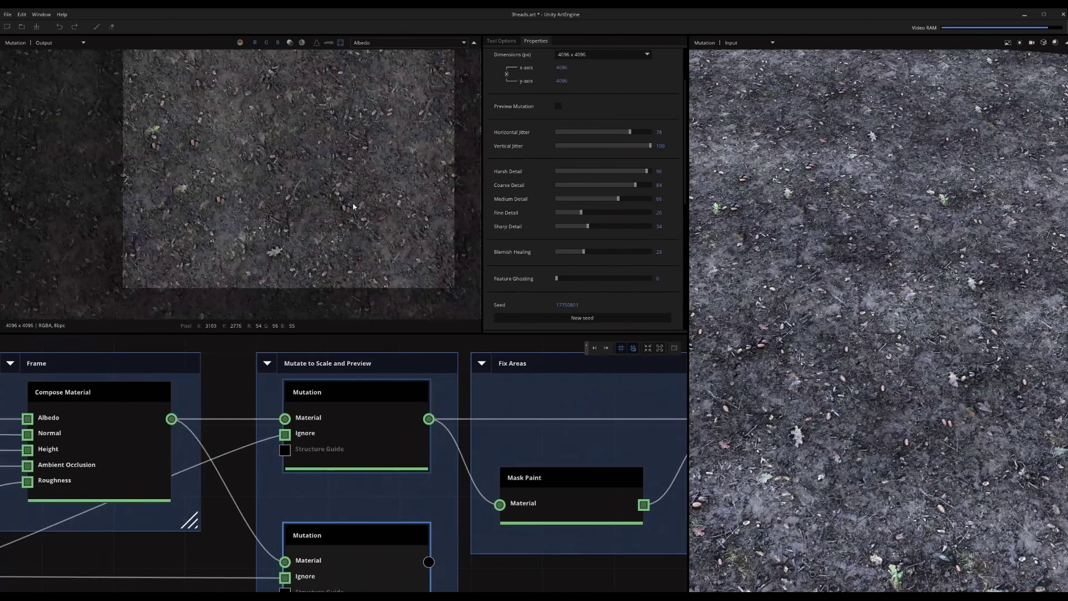
{"action": "middle_click_drag", "start_coordinate": [354, 205], "coordinate": [312, 254]}
{"action": "scroll", "coordinate": [552, 430], "scroll_direction": "down", "scroll_amount": 1}
Show the Mask Paint node in the 2D viewer and examine the mask strokes painted over the albedo
{"action": "left_click", "coordinate": [489, 459]}
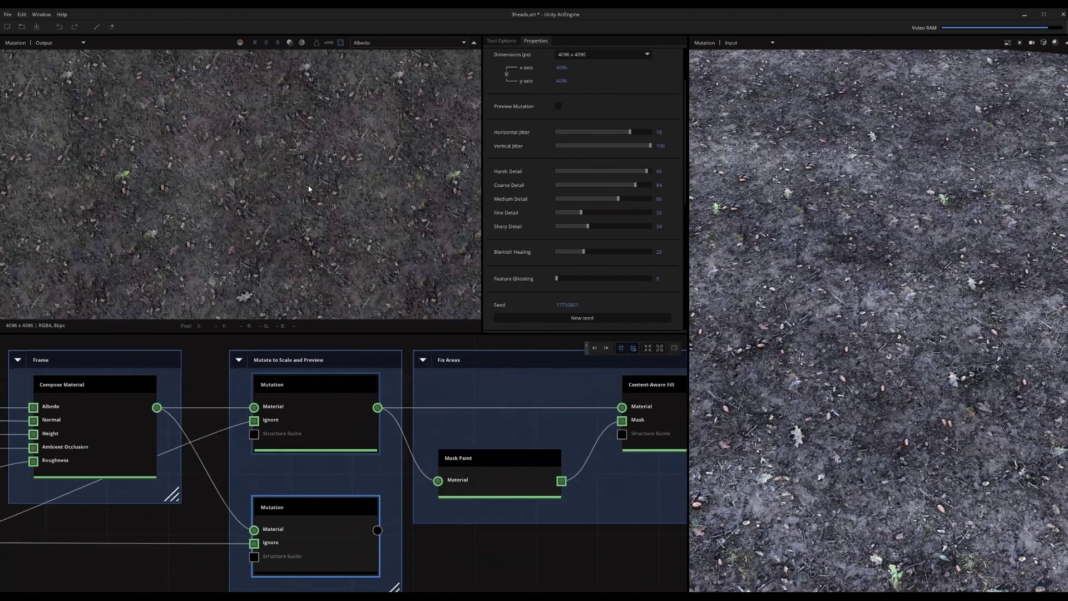
{"action": "scroll", "coordinate": [286, 75], "scroll_direction": "up", "scroll_amount": 3}
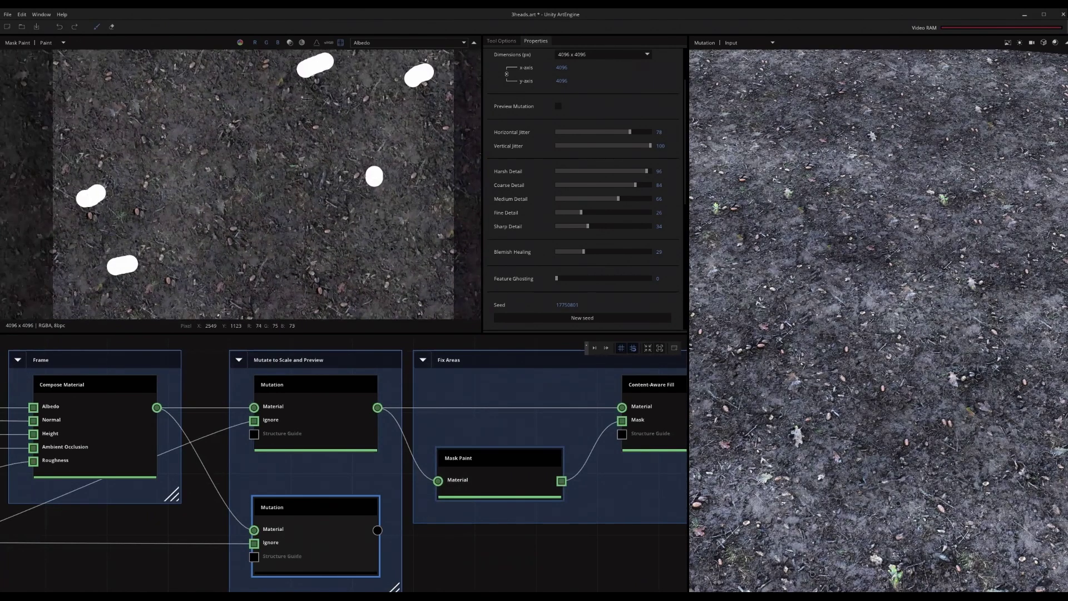
{"action": "scroll", "coordinate": [284, 94], "scroll_direction": "down", "scroll_amount": 3}
{"action": "scroll", "coordinate": [369, 406], "scroll_direction": "up", "scroll_amount": 2}
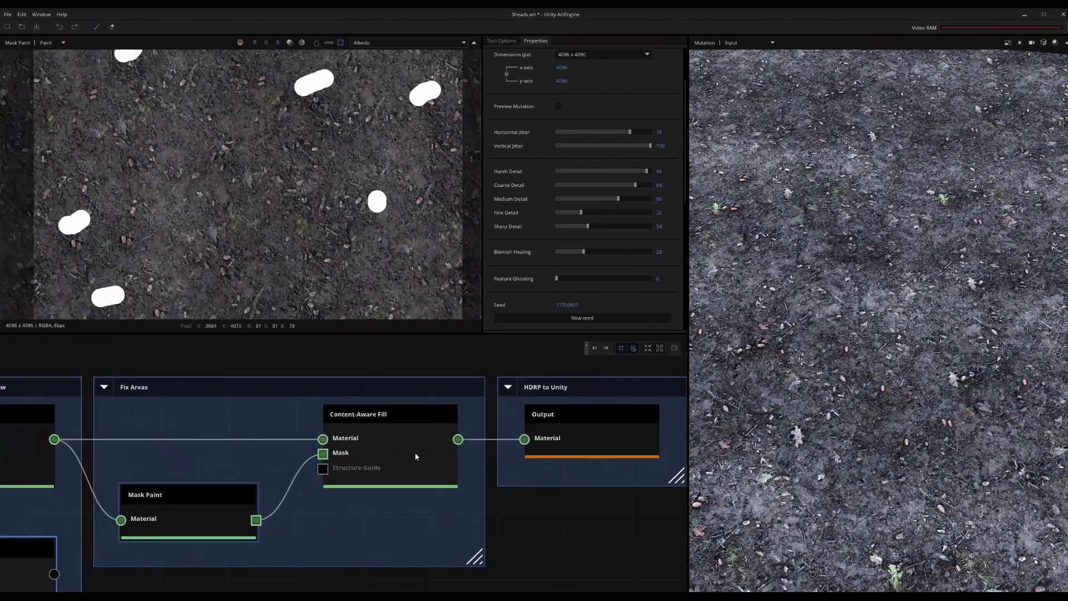
Show the Content-Aware Fill output in the 2D viewer and examine the masked areas and the tile's repetition
{"action": "left_click", "coordinate": [384, 412]}
{"action": "scroll", "coordinate": [315, 162], "scroll_direction": "down", "scroll_amount": 3}
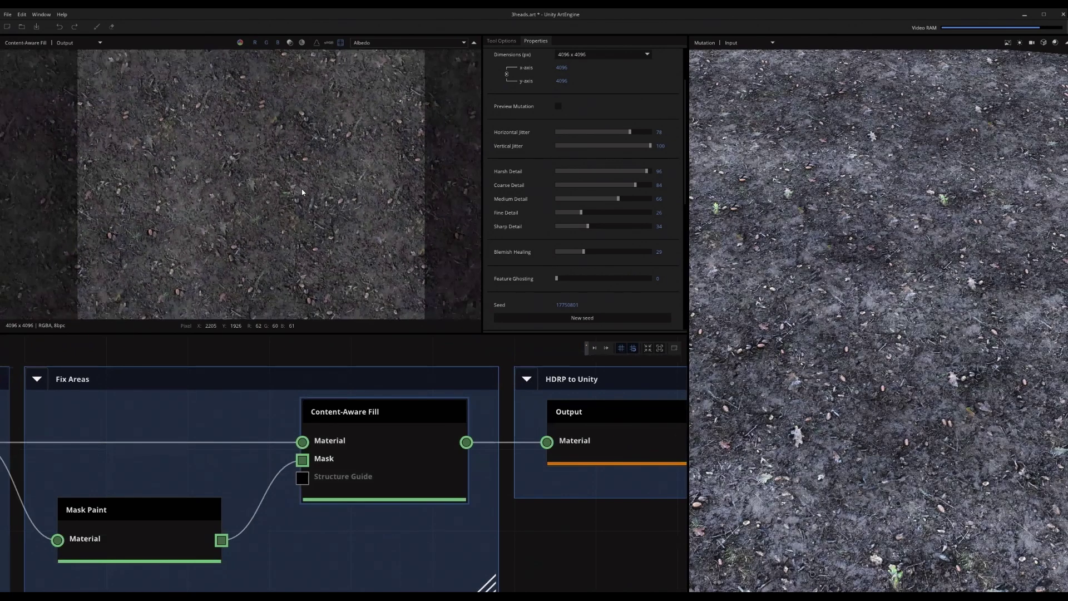
{"action": "left_click_drag", "start_coordinate": [315, 161], "coordinate": [327, 126]}
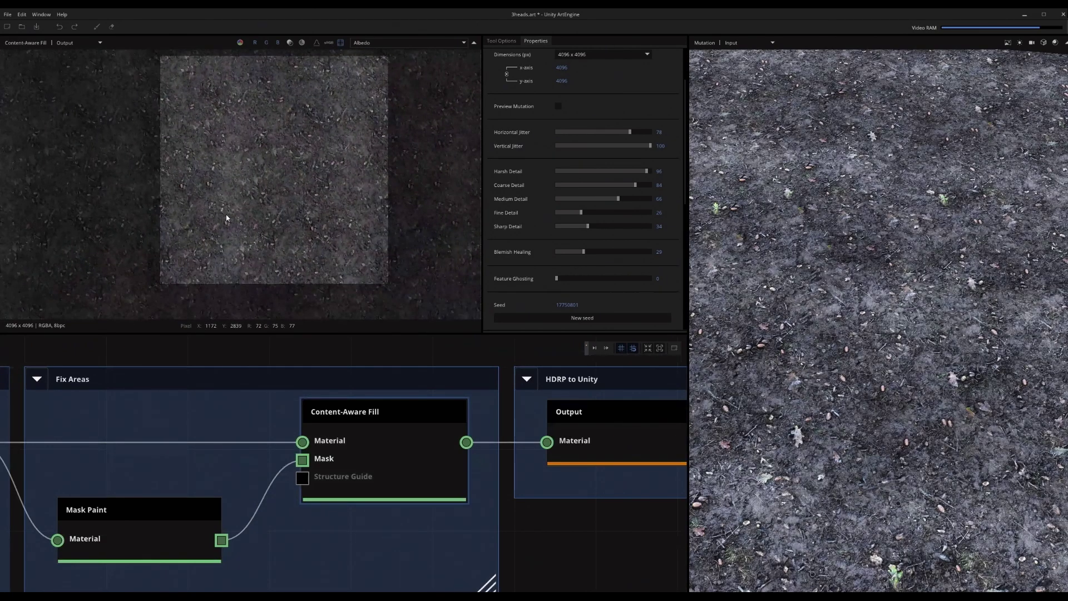
{"action": "scroll", "coordinate": [367, 473], "scroll_direction": "up", "scroll_amount": 1}
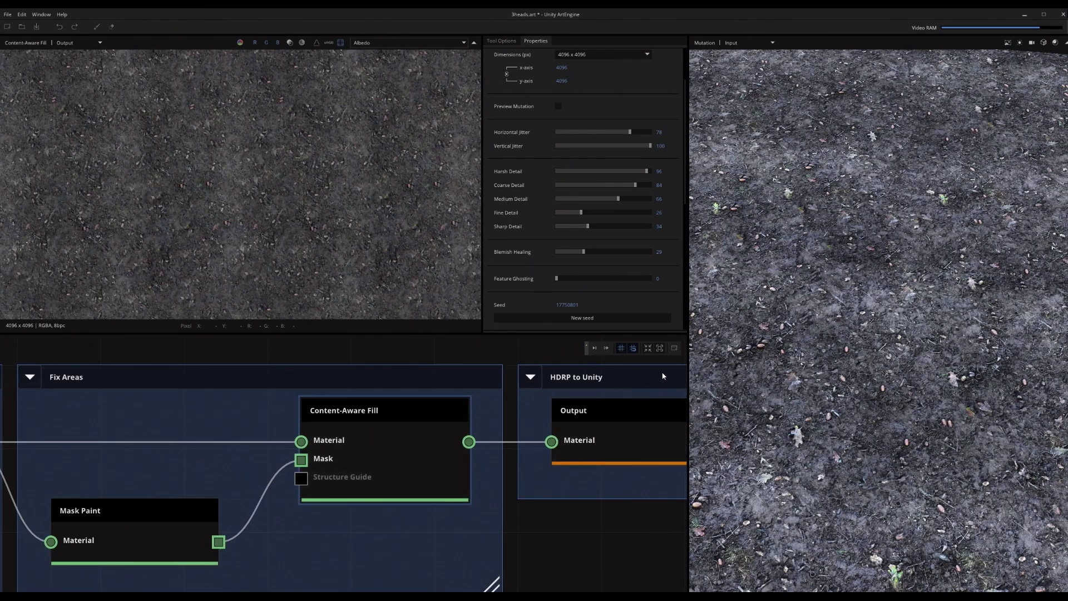
Show the Content-Aware Fill output in the 3D view and orbit around the ground plane to inspect it
{"action": "scroll", "coordinate": [971, 320], "scroll_direction": "down", "scroll_amount": 5}
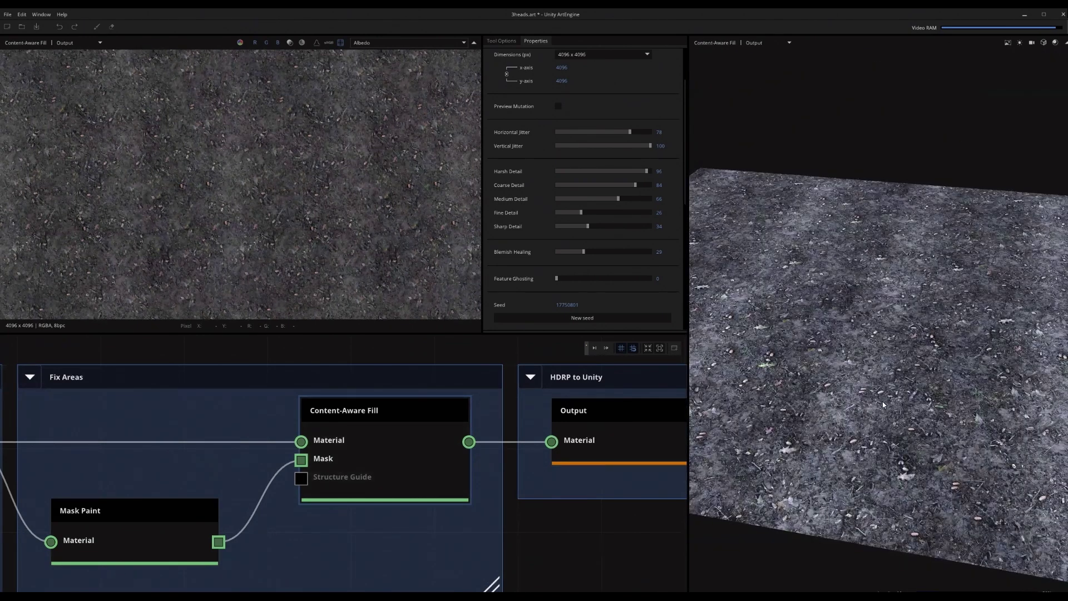
{"action": "left_click_drag", "start_coordinate": [900, 368], "coordinate": [971, 278]}
{"action": "left_click_drag", "start_coordinate": [917, 349], "coordinate": [914, 367]}
{"action": "middle_click_drag", "start_coordinate": [392, 439], "coordinate": [275, 423]}
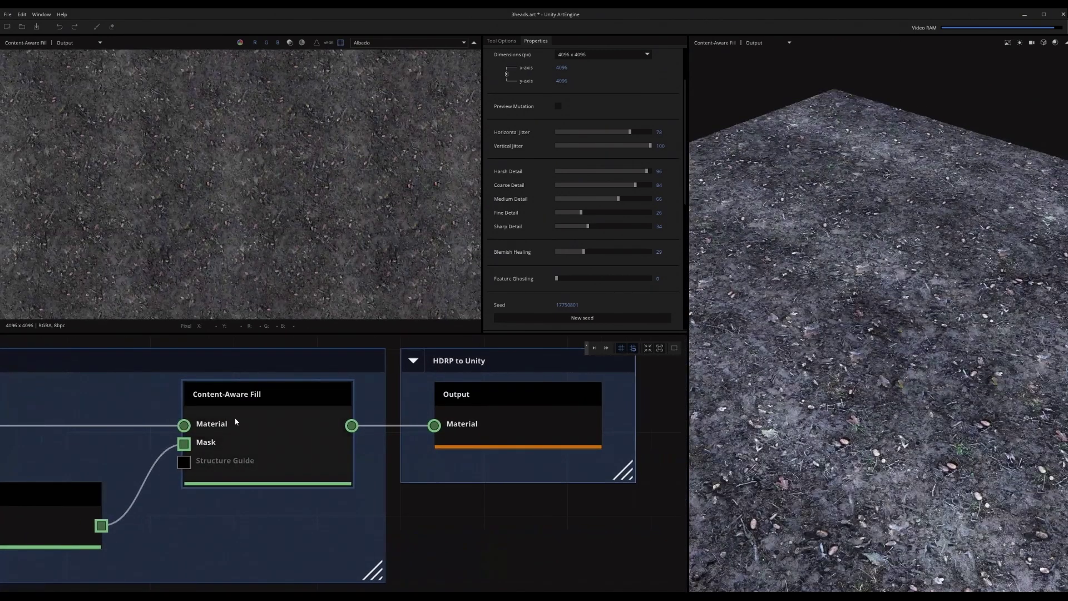
Save the ArtEngine project and deselect the current node
{"action": "key", "text": "ctrl+s"}
{"action": "left_click", "coordinate": [483, 534]}
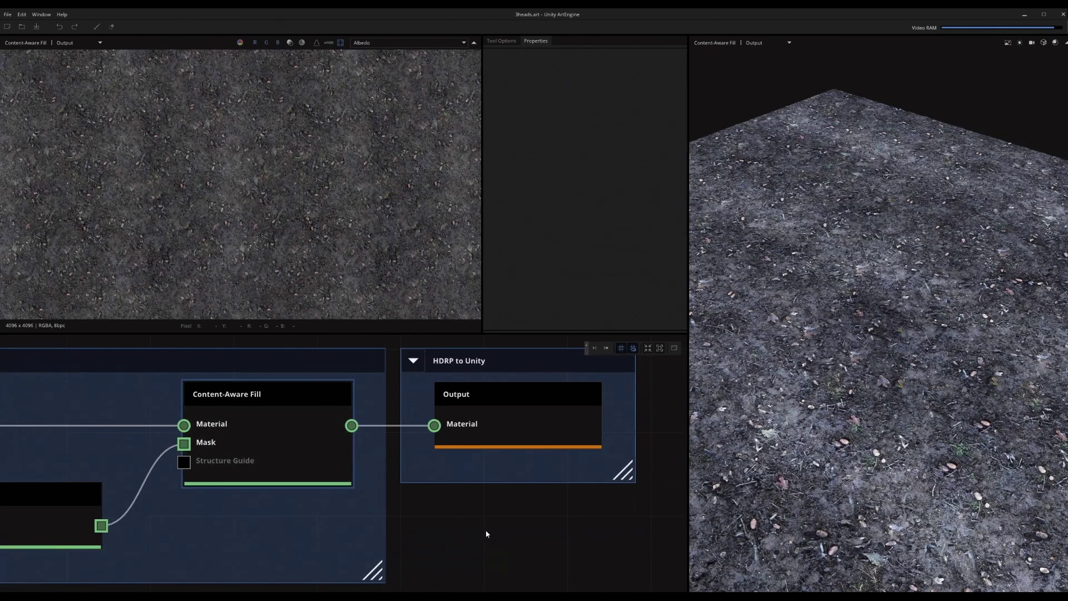
{"action": "scroll", "coordinate": [475, 489], "scroll_direction": "down", "scroll_amount": 2}
{"action": "scroll", "coordinate": [474, 479], "scroll_direction": "up", "scroll_amount": 2}
Show the Content-Aware Fill material in the HDRP viewer, examine the soil on the preview sphere from several sides, and close the viewer
{"action": "middle_click_drag", "start_coordinate": [474, 479], "coordinate": [548, 472]}
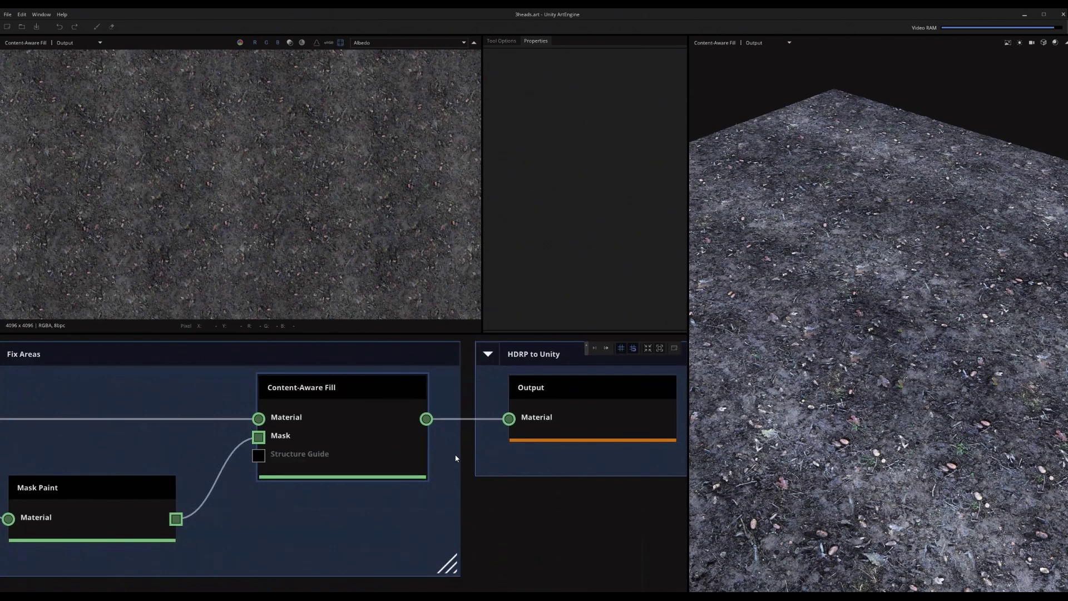
{"action": "right_click", "coordinate": [362, 415]}
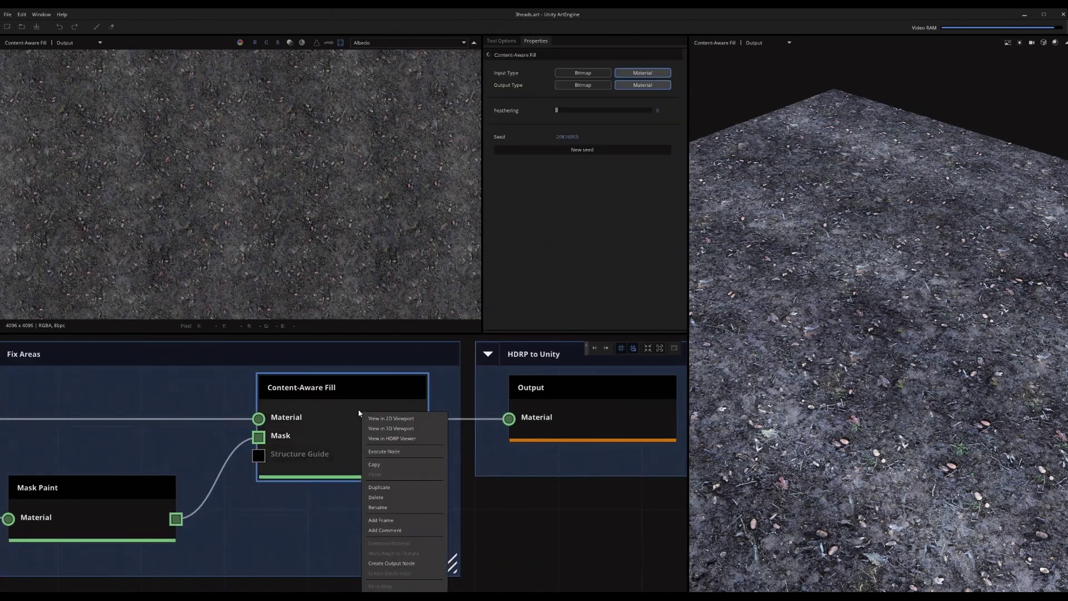
{"action": "left_click", "coordinate": [429, 439]}
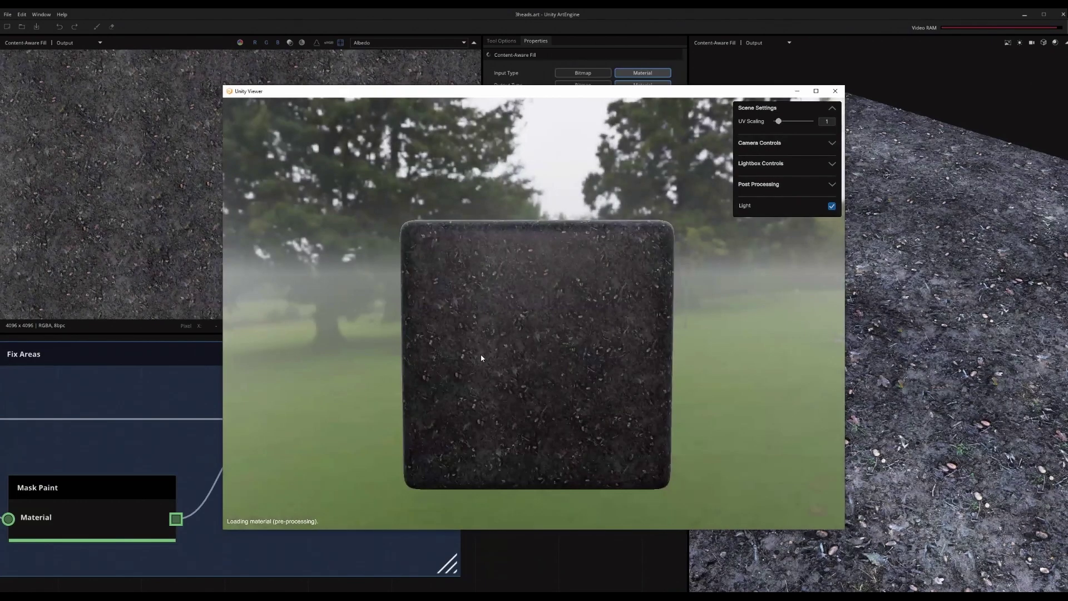
{"action": "left_click_drag", "start_coordinate": [484, 358], "coordinate": [719, 159]}
{"action": "scroll", "coordinate": [533, 252], "scroll_direction": "up", "scroll_amount": 5}
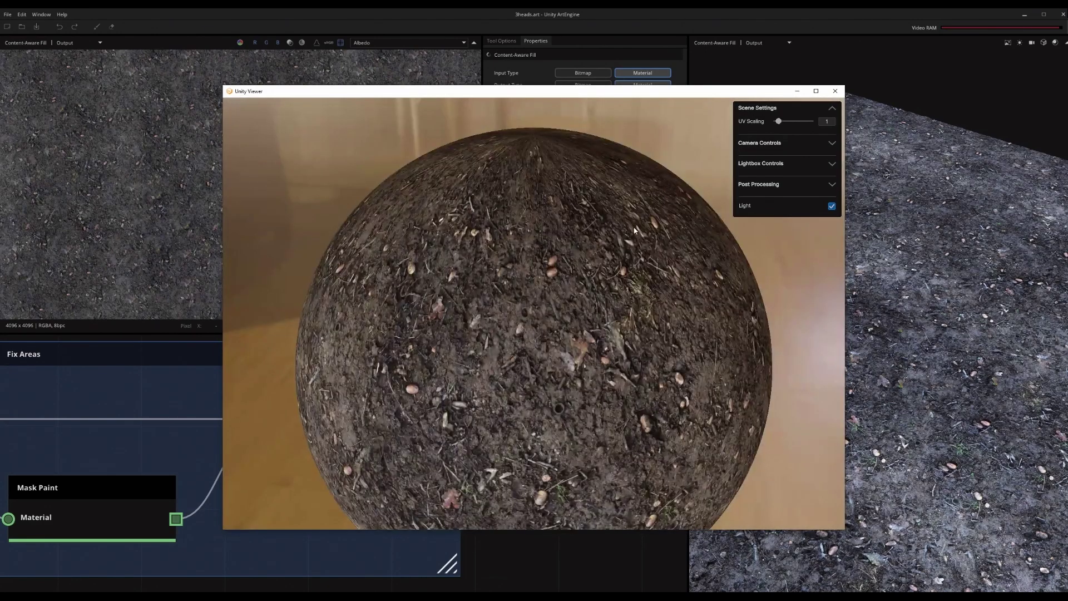
{"action": "mouse_move", "coordinate": [634, 230]}
{"action": "left_mouse_down"}
{"action": "mouse_move", "coordinate": [414, 310]}
{"action": "mouse_move", "coordinate": [583, 305]}
{"action": "mouse_move", "coordinate": [482, 310]}
{"action": "mouse_move", "coordinate": [594, 83]}
{"action": "left_mouse_up"}
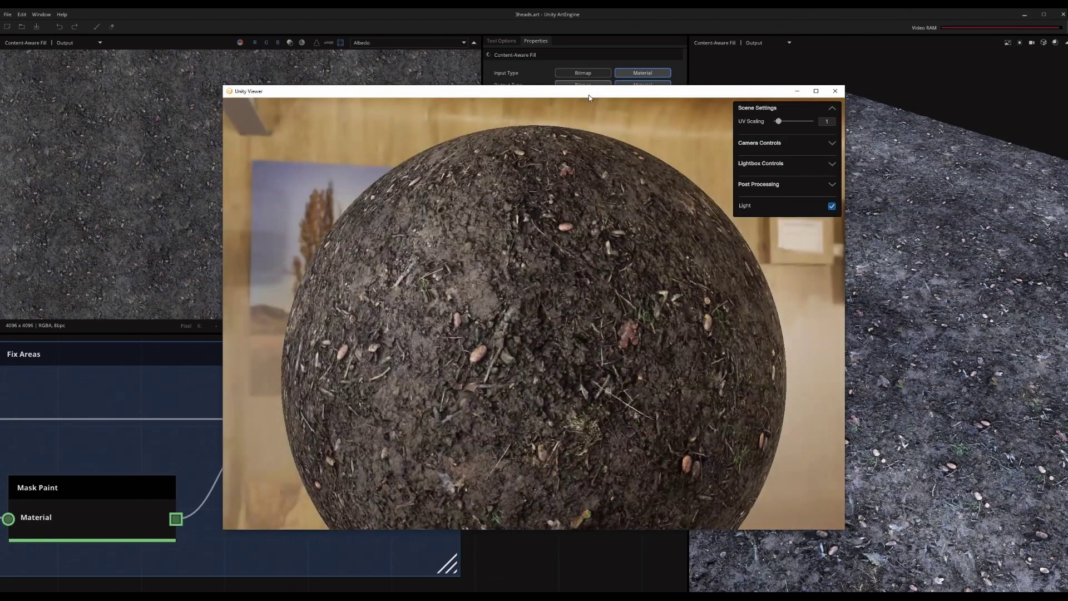
{"action": "left_click_drag", "start_coordinate": [589, 92], "coordinate": [669, 87]}
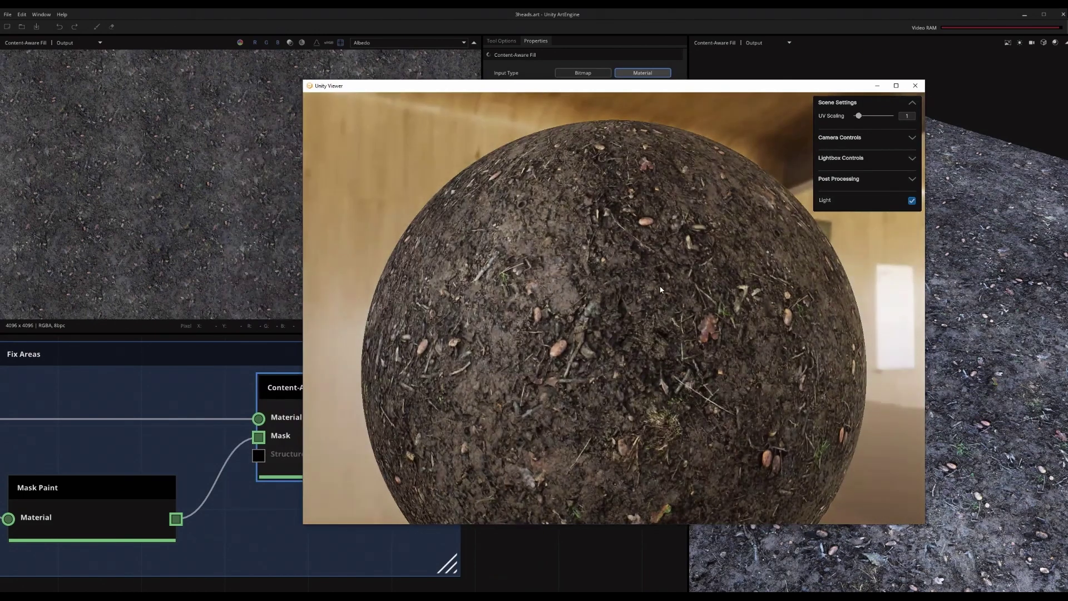
{"action": "mouse_move", "coordinate": [648, 283]}
{"action": "left_mouse_down"}
{"action": "mouse_move", "coordinate": [614, 300]}
{"action": "mouse_move", "coordinate": [688, 263]}
{"action": "left_mouse_up"}
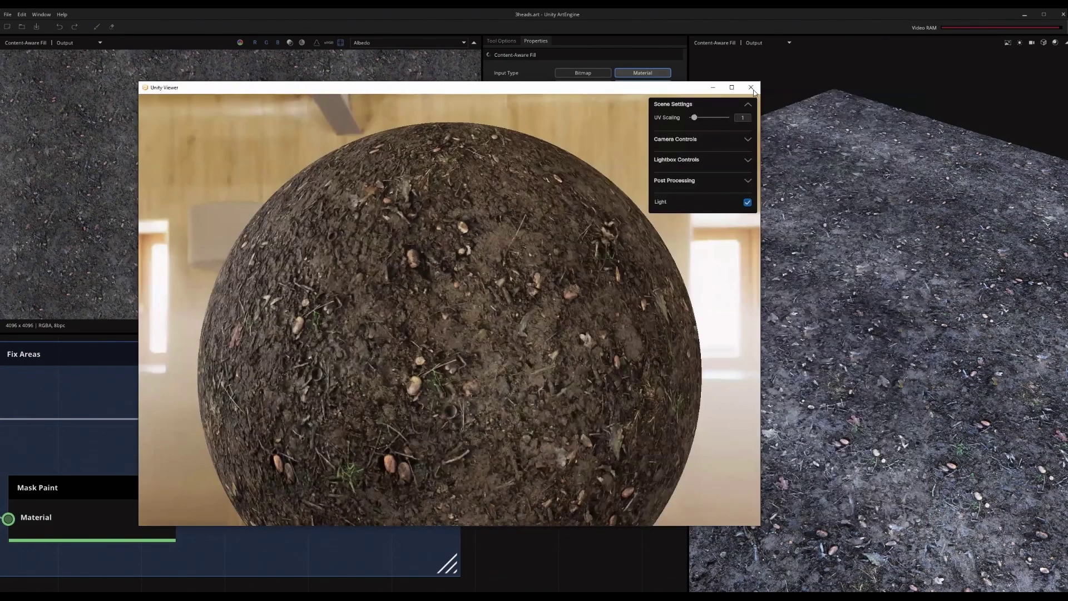
{"action": "left_click", "coordinate": [750, 86]}
Check the gnome scene's ground in Unity, and set the ArtEngine Output node's Unity export to Unity Direct Link
{"action": "middle_click_drag", "start_coordinate": [357, 415], "coordinate": [429, 441]}
{"action": "left_click", "coordinate": [497, 434]}
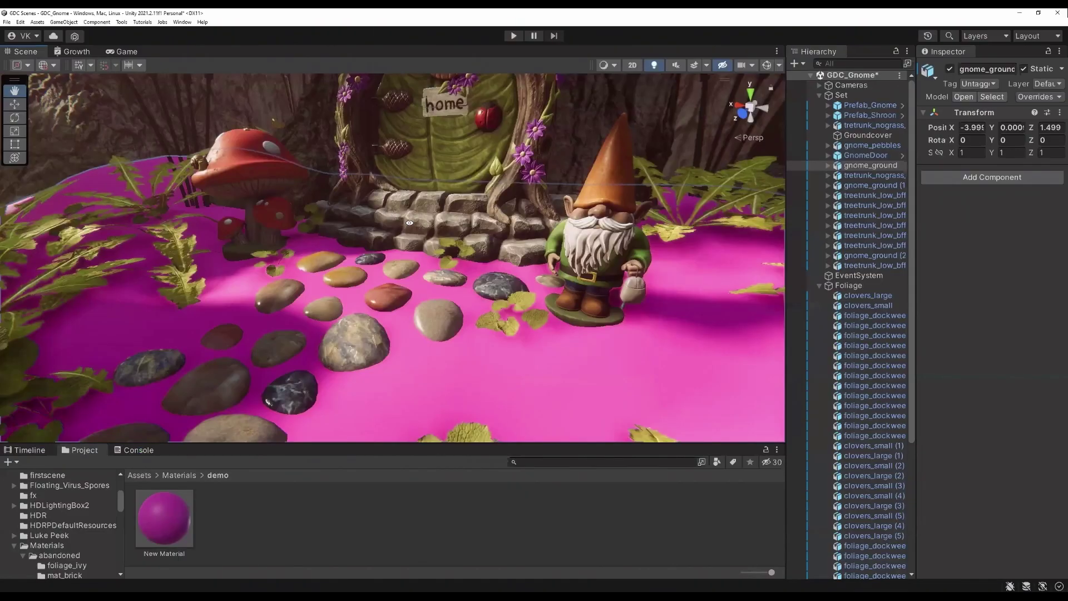
{"action": "right_click_drag", "start_coordinate": [501, 245], "coordinate": [507, 241]}
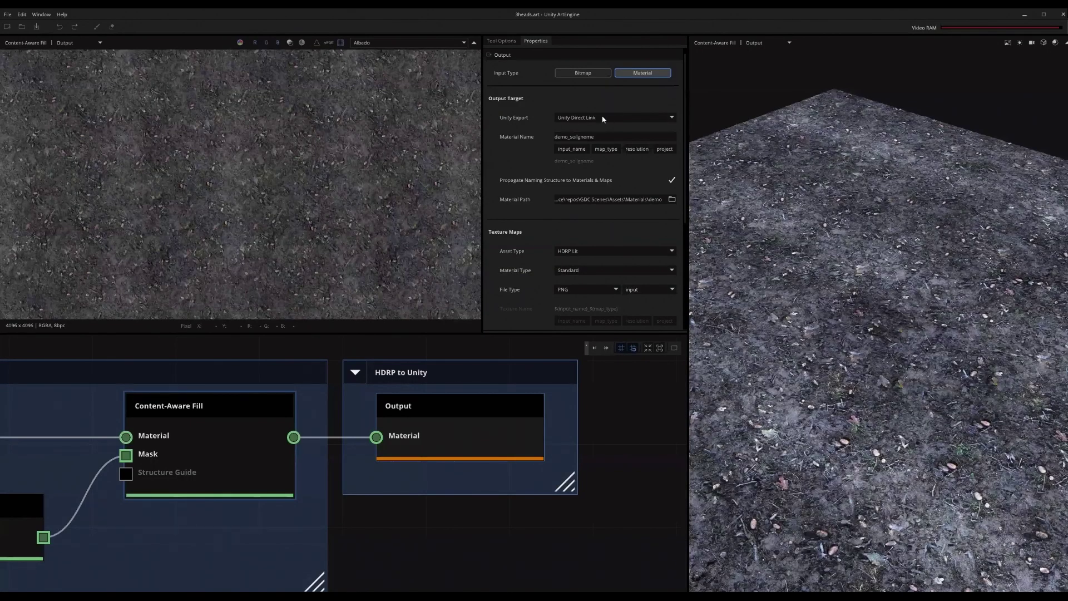
{"action": "left_click", "coordinate": [604, 118]}
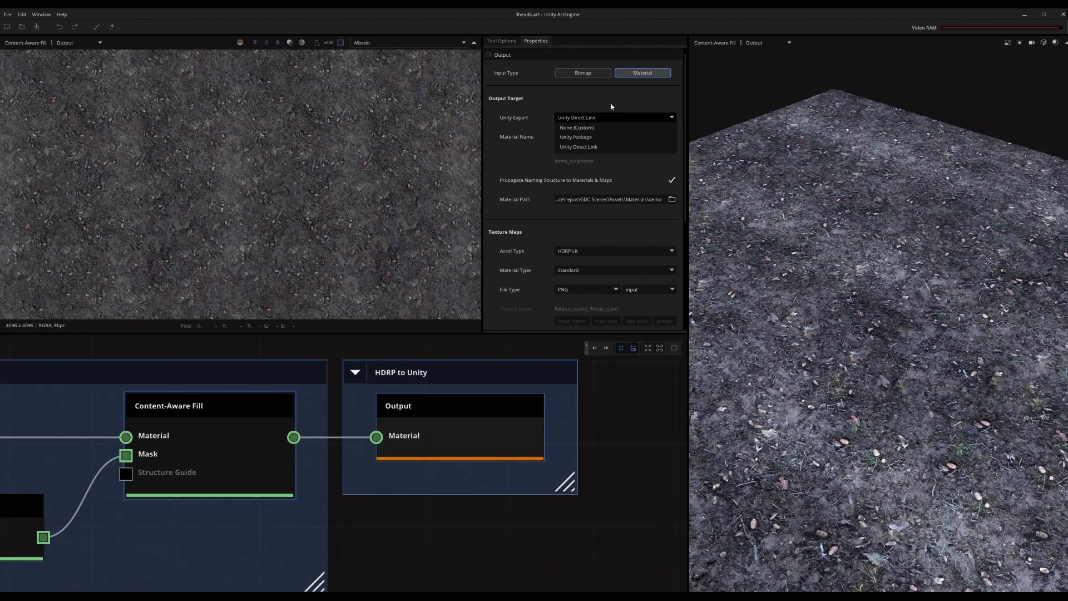
{"action": "left_click", "coordinate": [605, 147]}
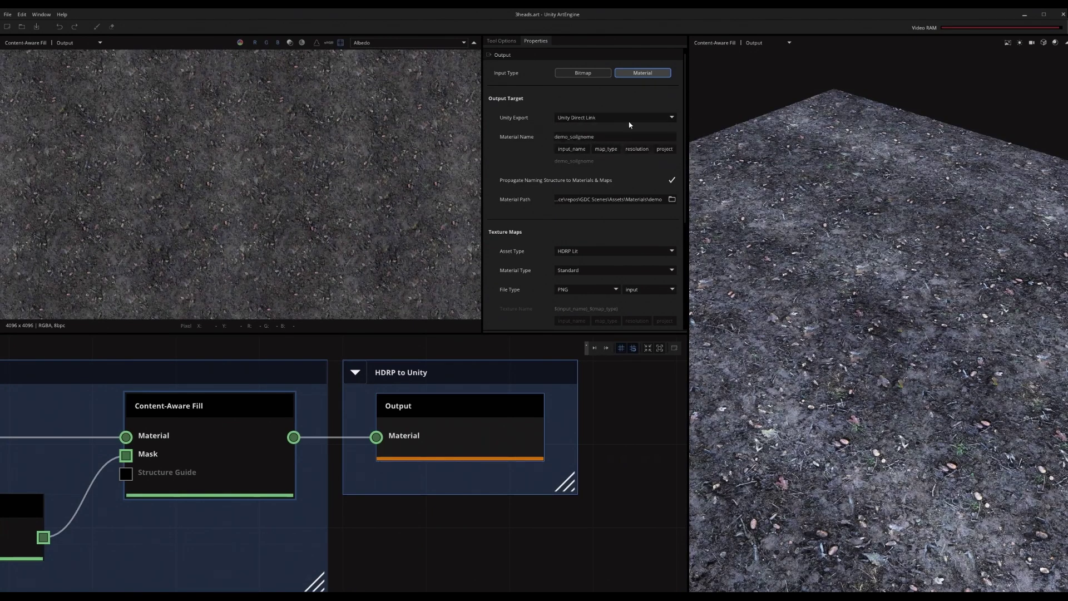
Check the material path, keep the HDRP Lit asset type, and export the demo_soilgnome material to the Unity project's demo materials folder
{"action": "left_click", "coordinate": [613, 200]}
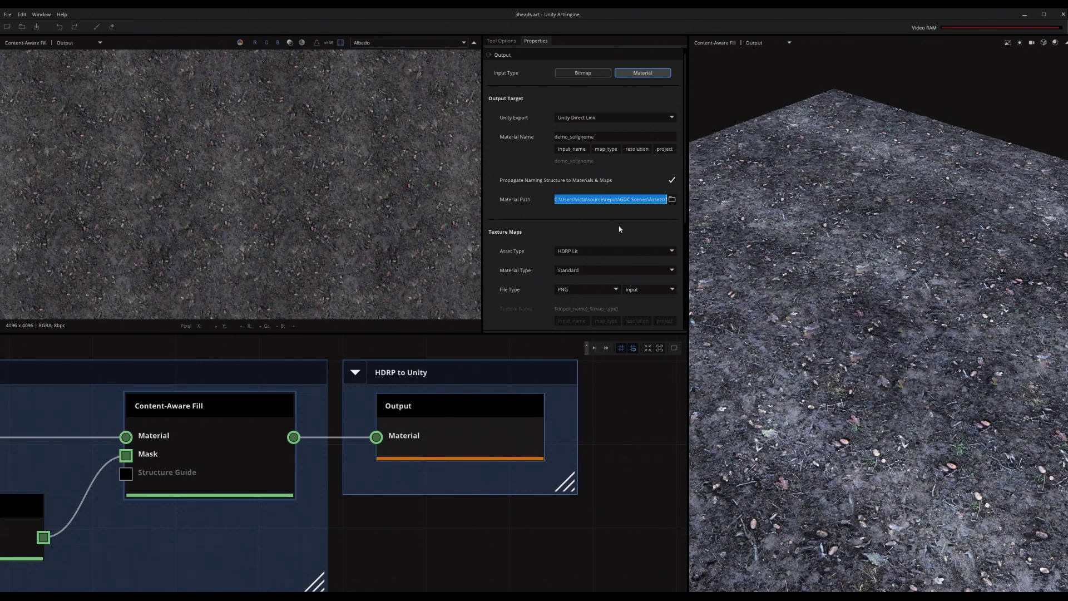
{"action": "key", "text": "Return"}
{"action": "scroll", "coordinate": [594, 222], "scroll_direction": "down", "scroll_amount": 1}
{"action": "left_click", "coordinate": [593, 223]}
{"action": "left_click", "coordinate": [588, 252]}
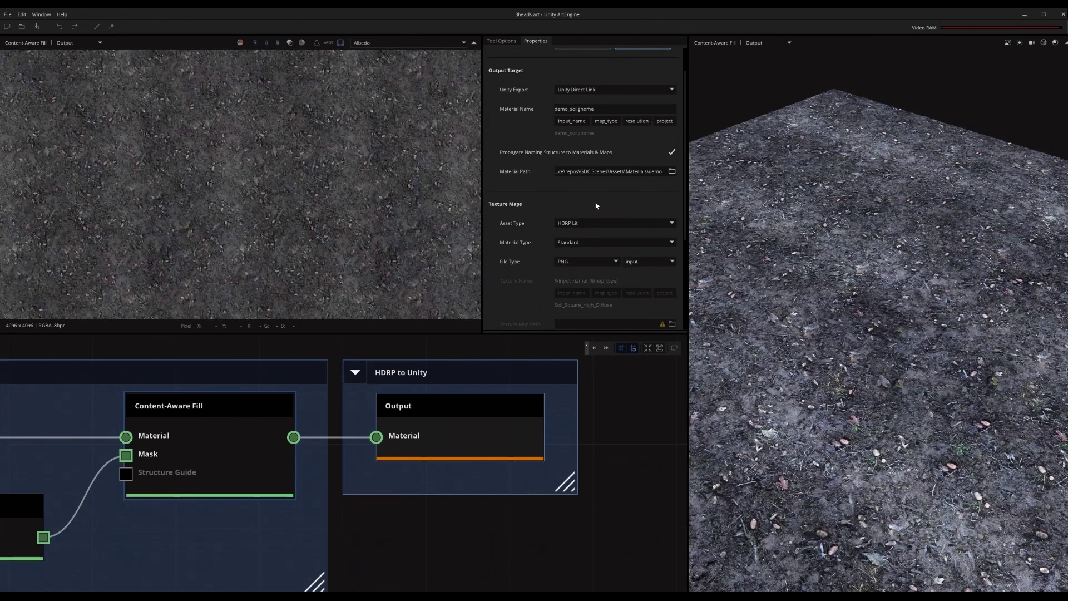
{"action": "scroll", "coordinate": [602, 200], "scroll_direction": "down", "scroll_amount": 5}
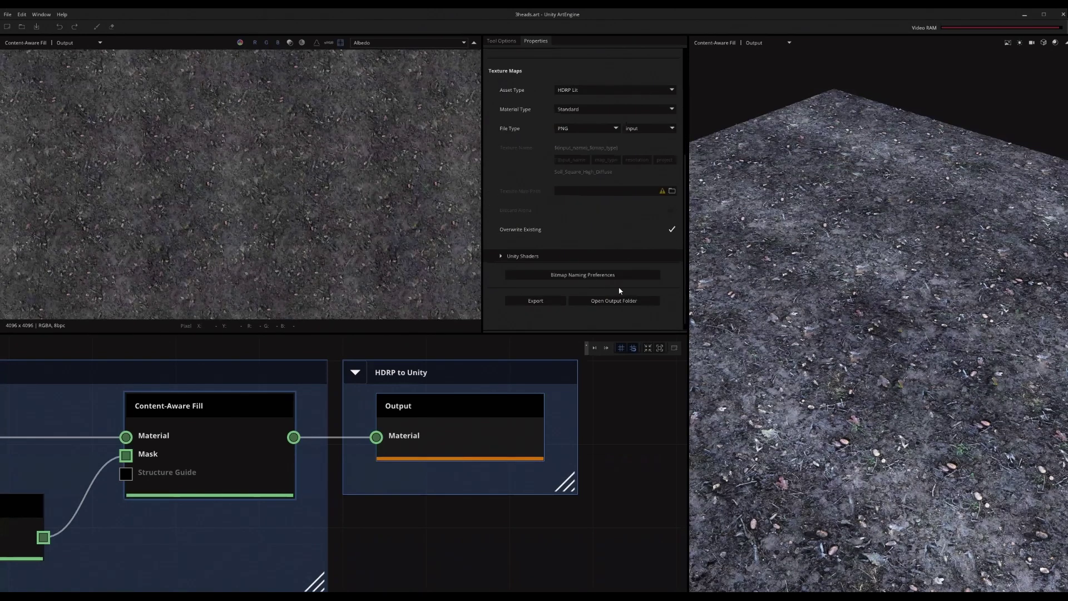
{"action": "left_click", "coordinate": [559, 302]}
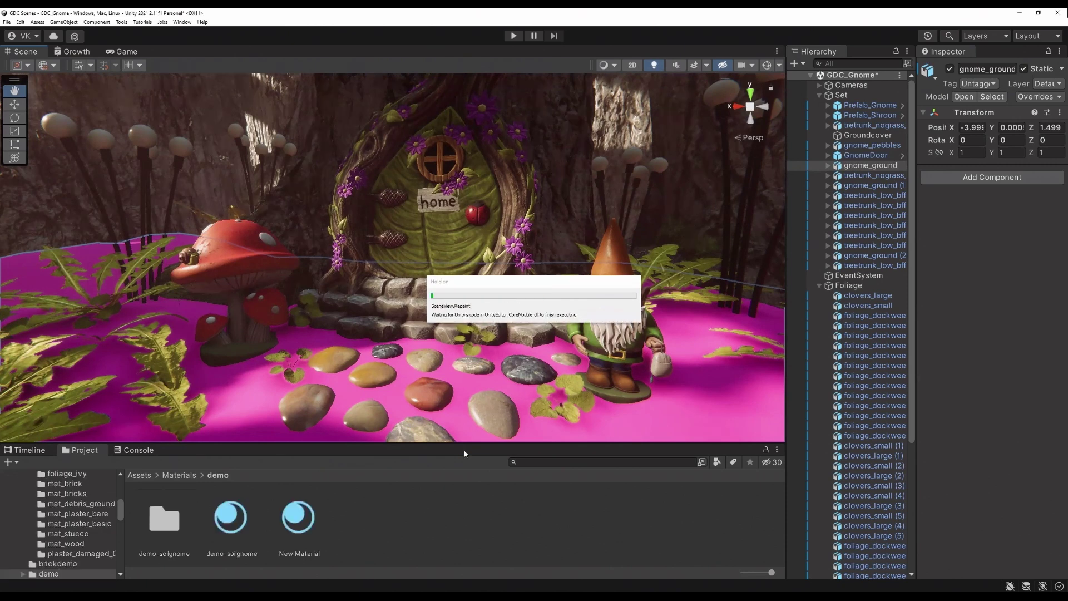
Select the exported demo_soilgnome material in Unity and widen the Inspector to examine its surface inputs and preview
{"action": "left_click", "coordinate": [258, 511]}
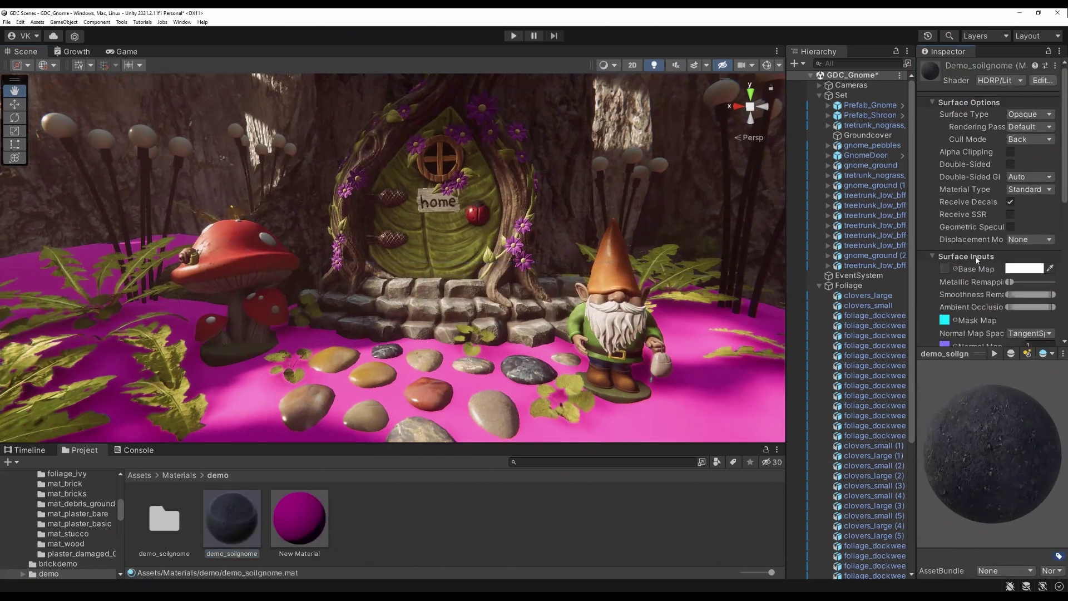
{"action": "scroll", "coordinate": [995, 223], "scroll_direction": "down", "scroll_amount": 3}
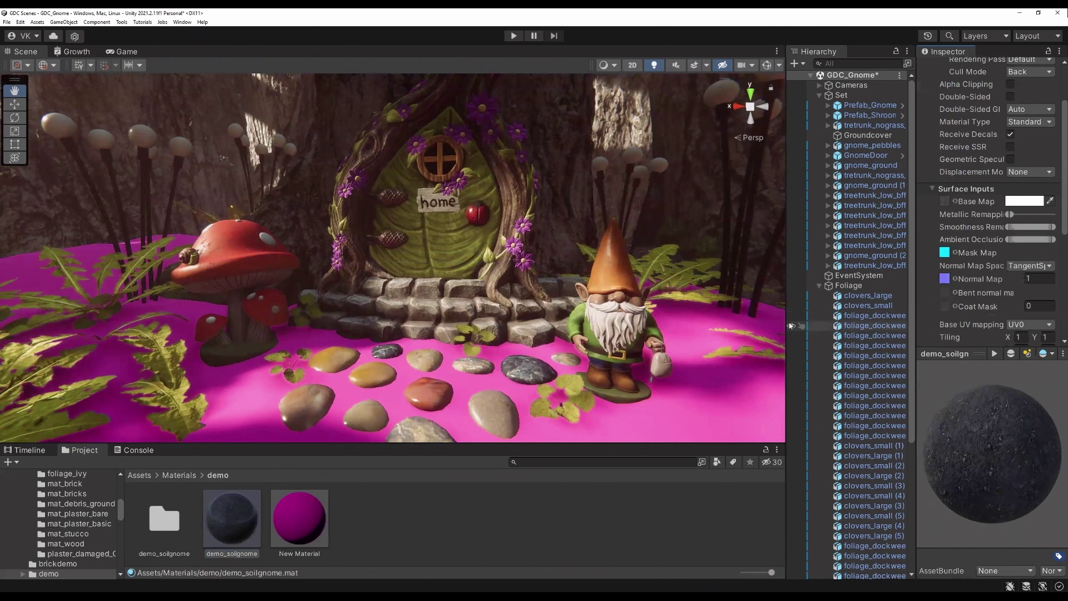
{"action": "left_click_drag", "start_coordinate": [787, 319], "coordinate": [744, 317]}
{"action": "left_click_drag", "start_coordinate": [916, 319], "coordinate": [884, 319]}
{"action": "left_click_drag", "start_coordinate": [1002, 444], "coordinate": [989, 445]}
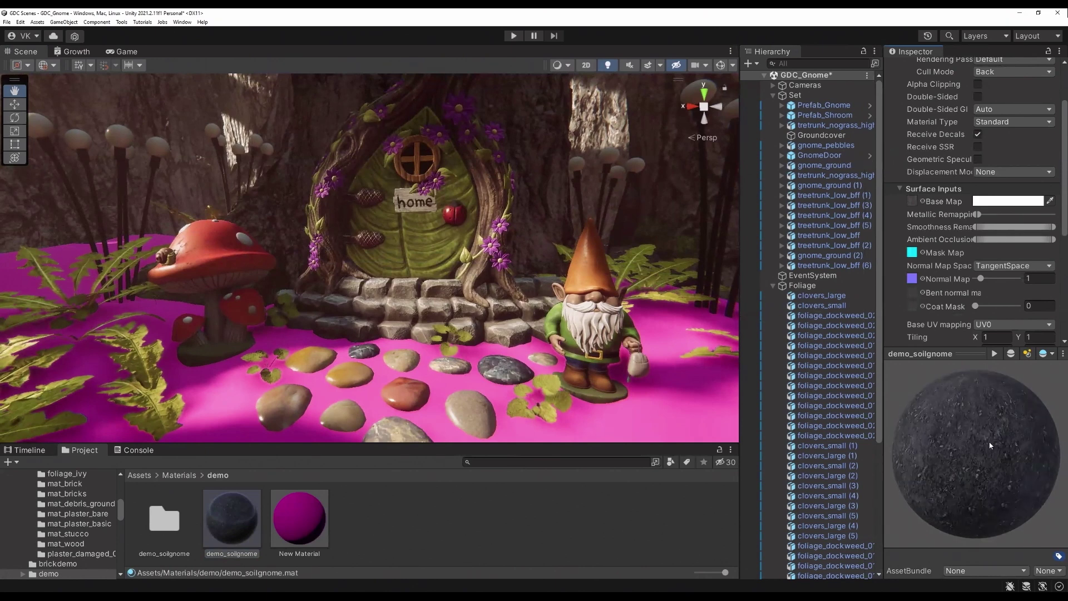
Apply the demo_soilgnome material to the ground in the gnome scene
{"action": "left_click_drag", "start_coordinate": [237, 529], "coordinate": [630, 409]}
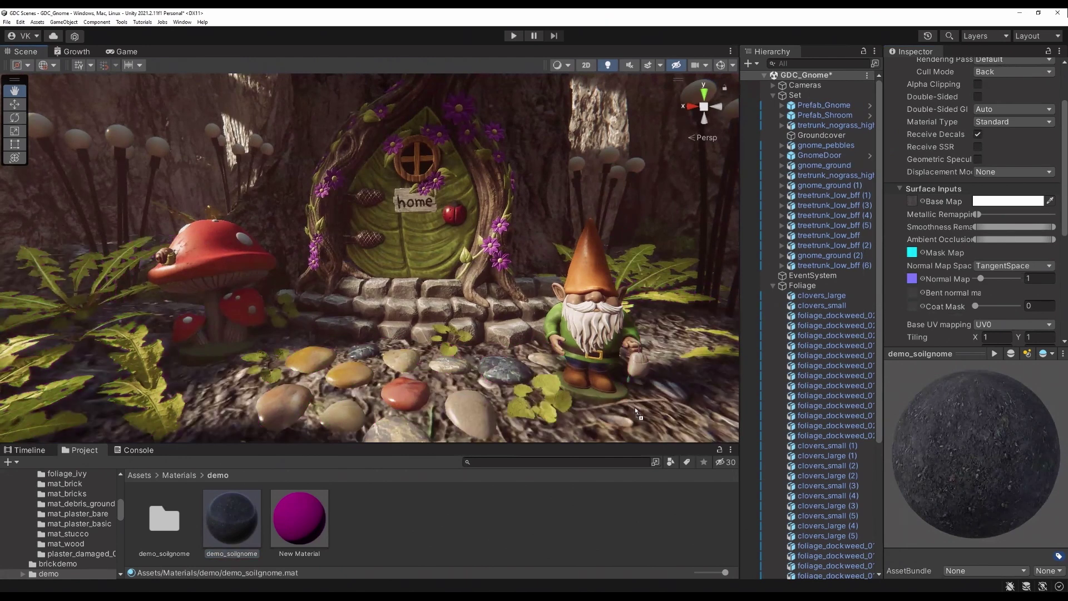
{"action": "right_click_drag", "start_coordinate": [581, 337], "coordinate": [548, 278], "text": "alt"}
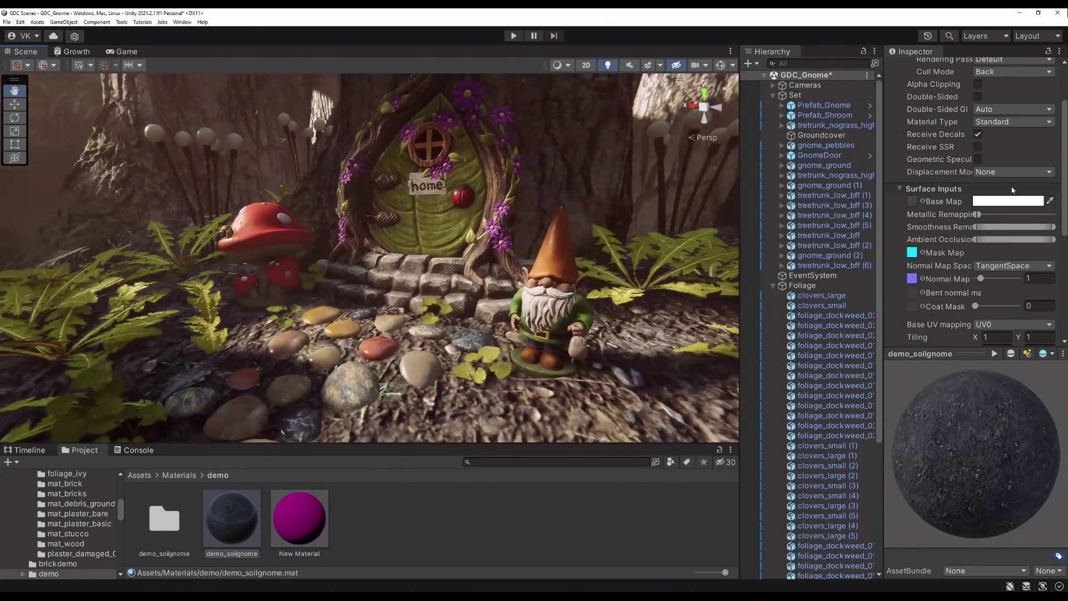
Try a tiling of 2 on both X and Y for the demo_soilgnome material
{"action": "scroll", "coordinate": [1004, 176], "scroll_direction": "down", "scroll_amount": 4}
{"action": "double_click", "coordinate": [996, 168]}
{"action": "type", "text": "2"}
{"action": "double_click", "coordinate": [1038, 168]}
{"action": "type", "text": "2"}
Set the demo_soilgnome material's tiling to 3 on both X and Y and inspect the ground around the gnome
{"action": "double_click", "coordinate": [996, 168]}
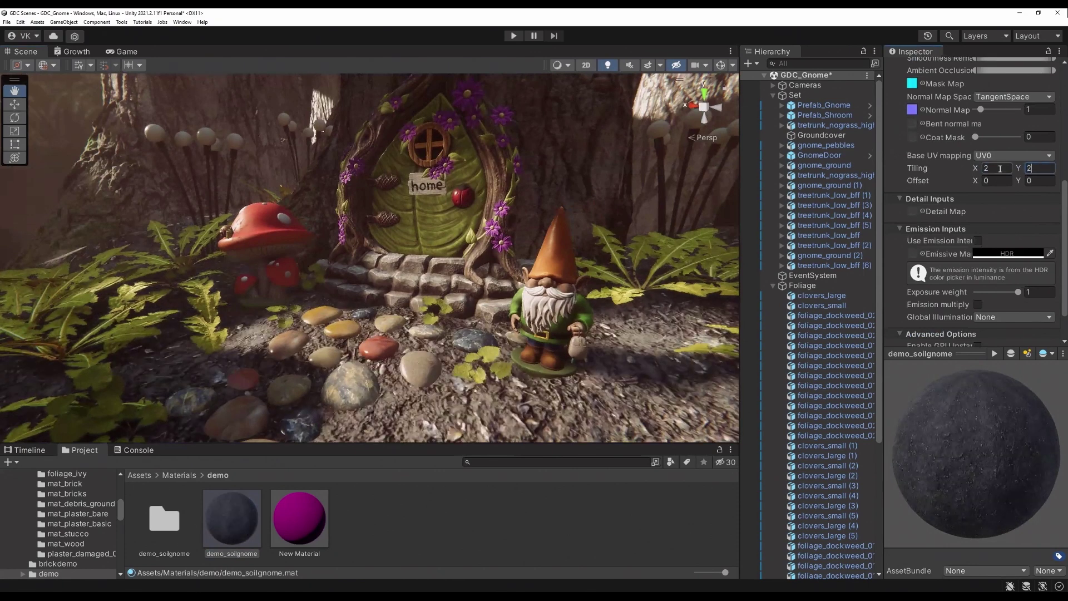
{"action": "type", "text": "3"}
{"action": "double_click", "coordinate": [1038, 168]}
{"action": "type", "text": "3"}
{"action": "right_click_drag", "start_coordinate": [518, 262], "coordinate": [534, 272], "text": "alt"}
{"action": "middle_click_drag", "start_coordinate": [534, 271], "coordinate": [550, 291]}
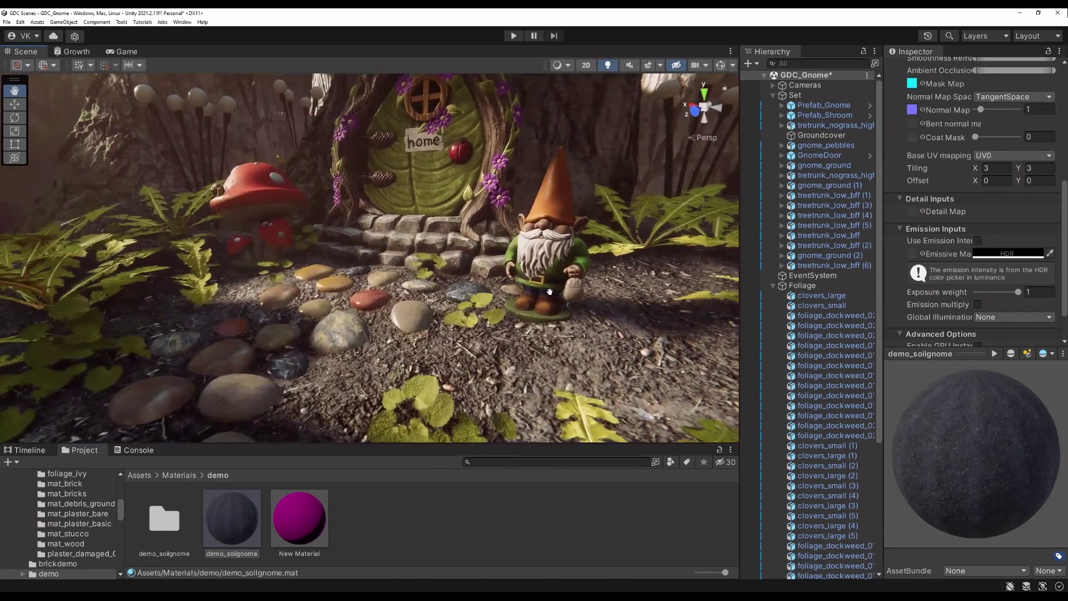
Create a new material named Demo in the demo folder and look through its empty surface inputs
{"action": "right_click", "coordinate": [424, 498]}
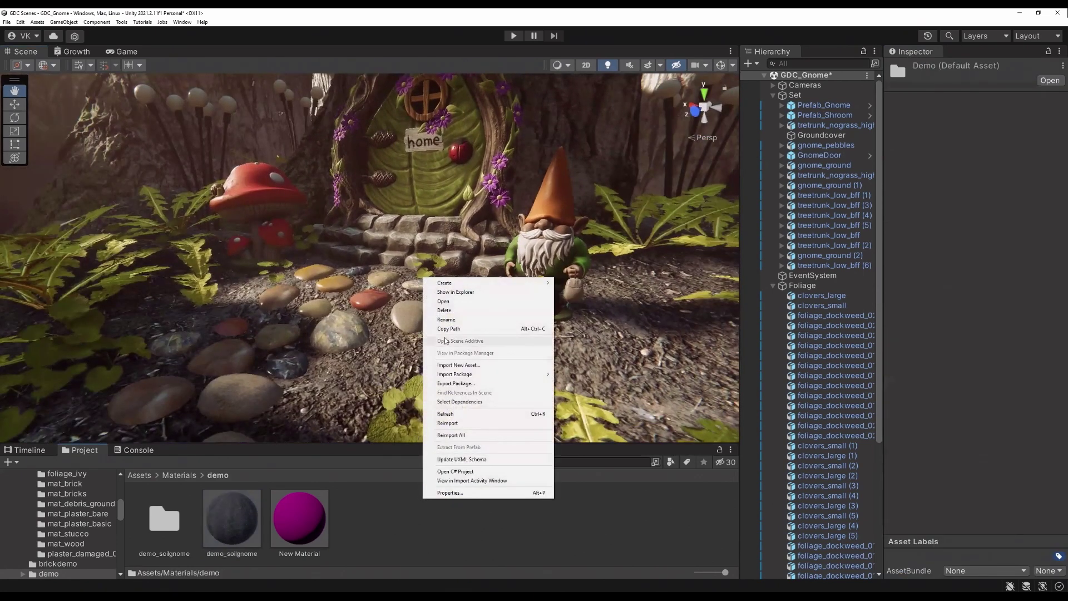
{"action": "mouse_move", "coordinate": [477, 284]}
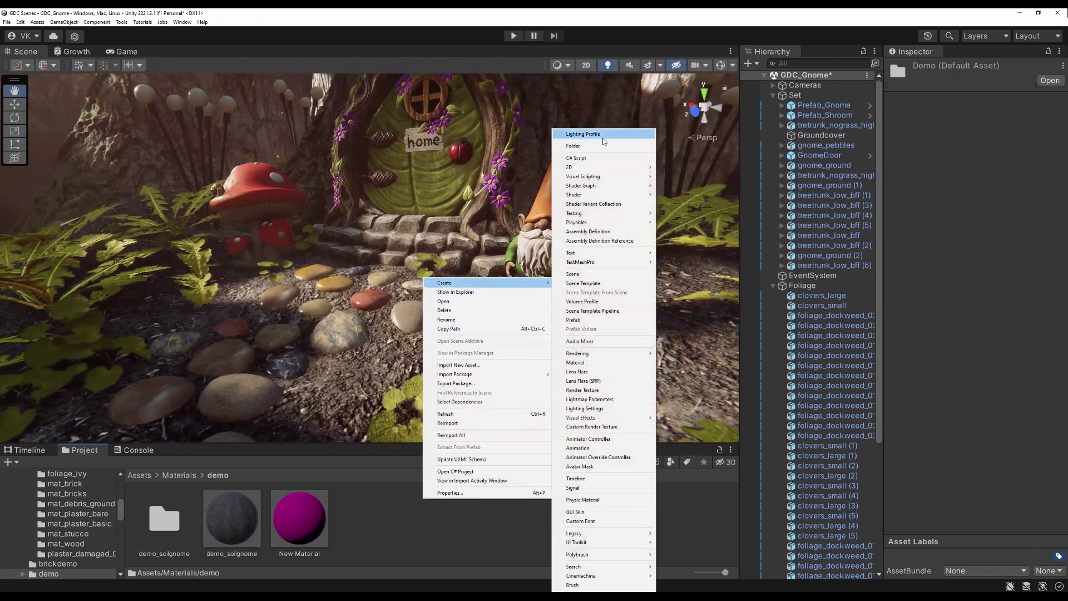
{"action": "left_click", "coordinate": [588, 362]}
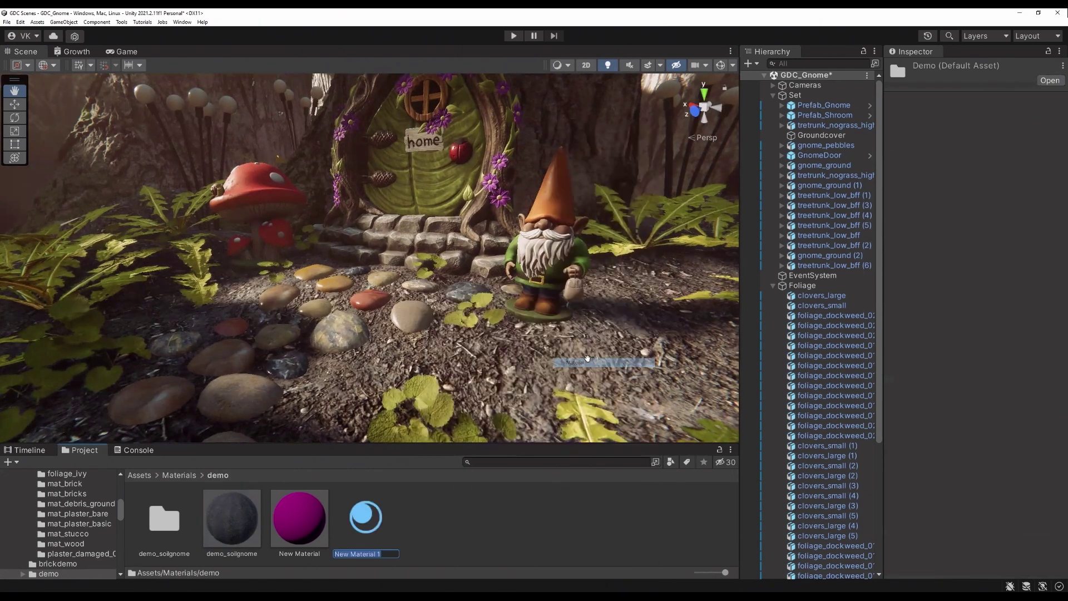
{"action": "type", "text": "Demo"}
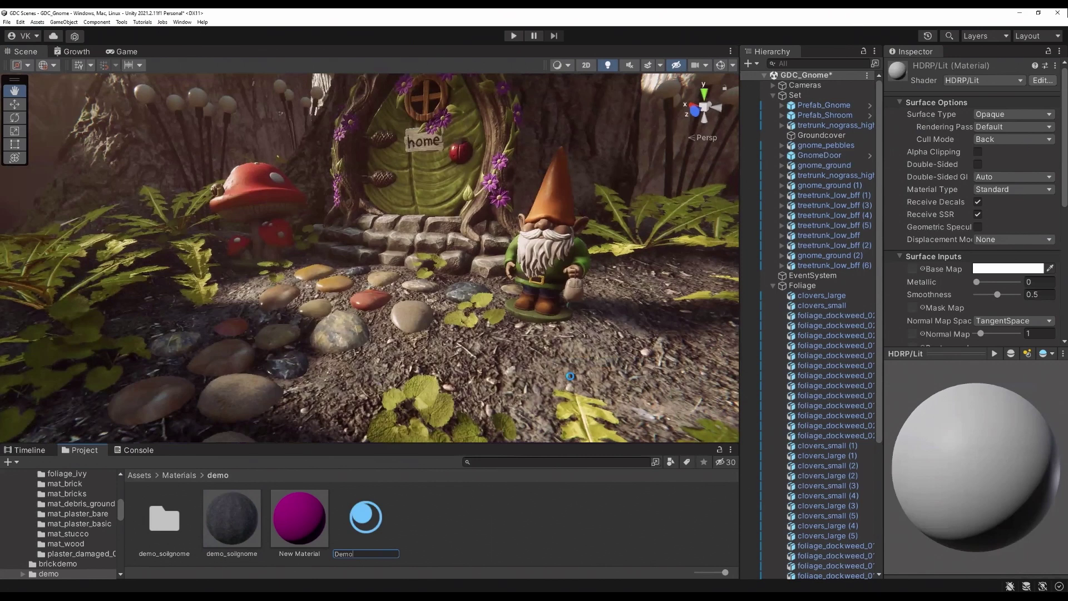
{"action": "key", "text": "Return"}
{"action": "scroll", "coordinate": [935, 161], "scroll_direction": "down", "scroll_amount": 3}
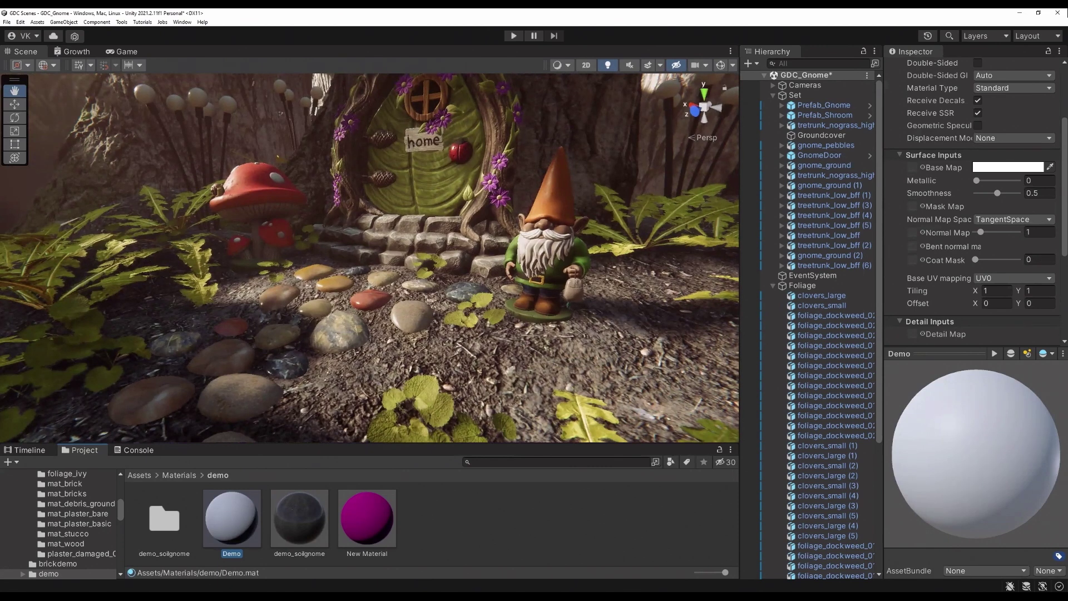
Switch to ArtEngine and examine the whole node graph, from the mesh baking frames through mutation and area fixing to the Unity output
{"action": "mouse_move", "coordinate": [357, 598]}
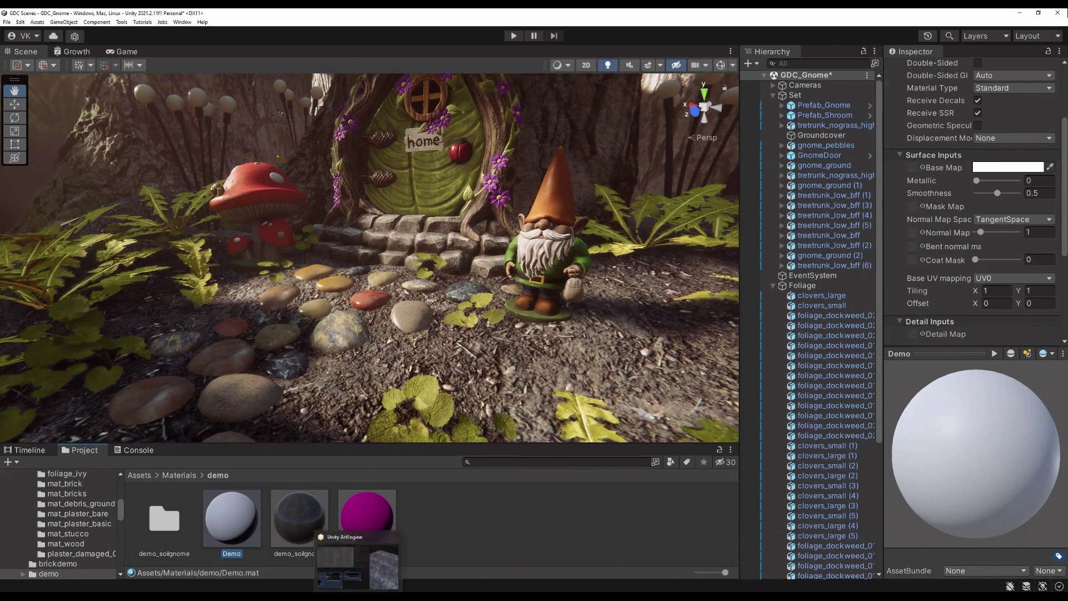
{"action": "left_click", "coordinate": [371, 578]}
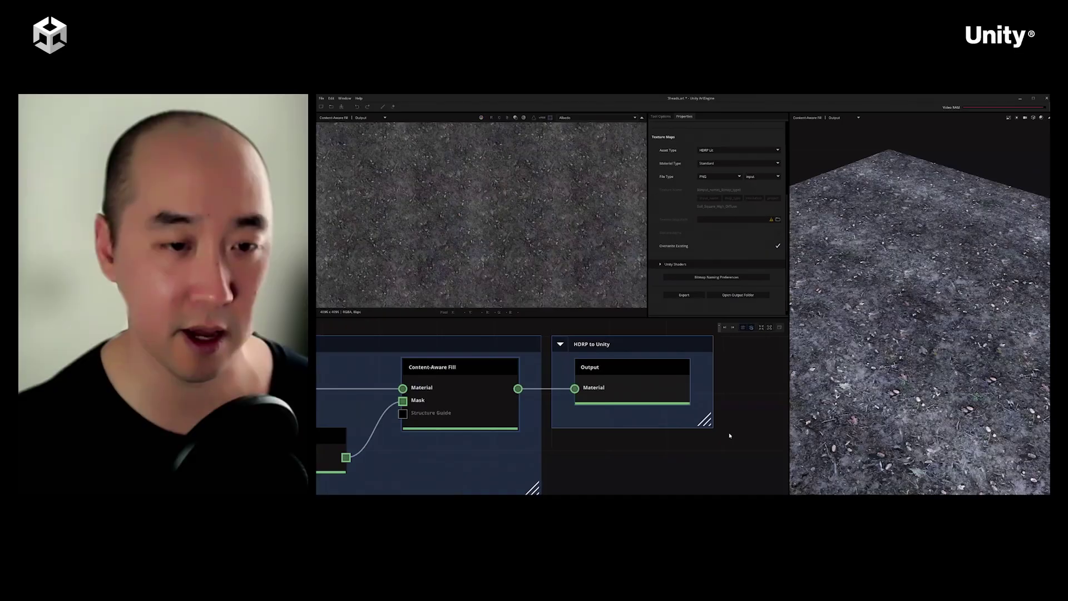
{"action": "left_click", "coordinate": [602, 504]}
{"action": "scroll", "coordinate": [356, 444], "scroll_direction": "down", "scroll_amount": 2}
{"action": "middle_click_drag", "start_coordinate": [162, 442], "coordinate": [352, 434]}
{"action": "middle_click_drag", "start_coordinate": [557, 386], "coordinate": [496, 376]}
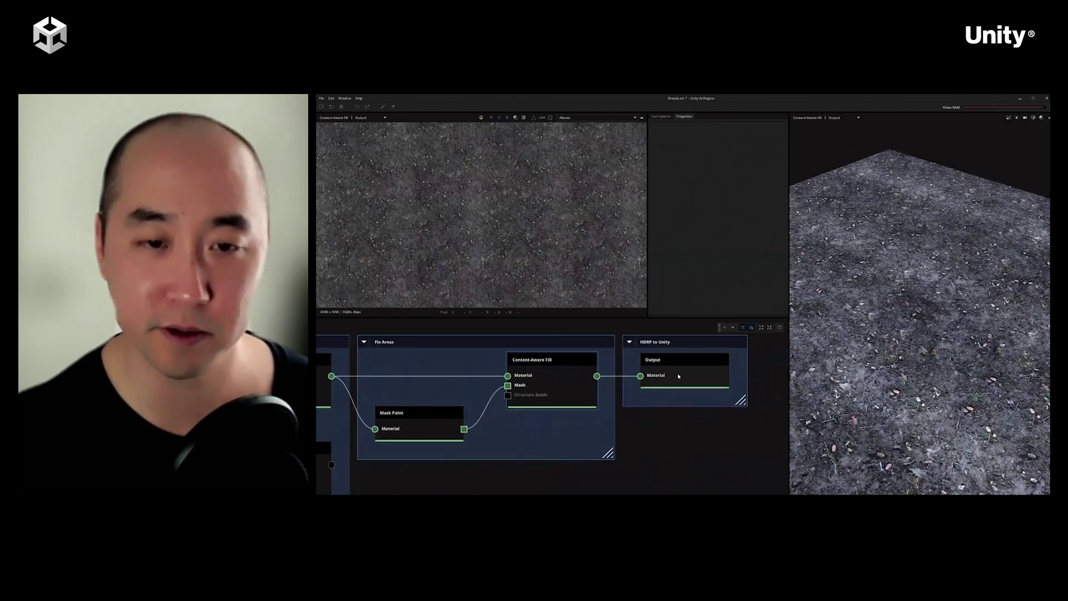
{"action": "scroll", "coordinate": [678, 377], "scroll_direction": "down", "scroll_amount": 4}
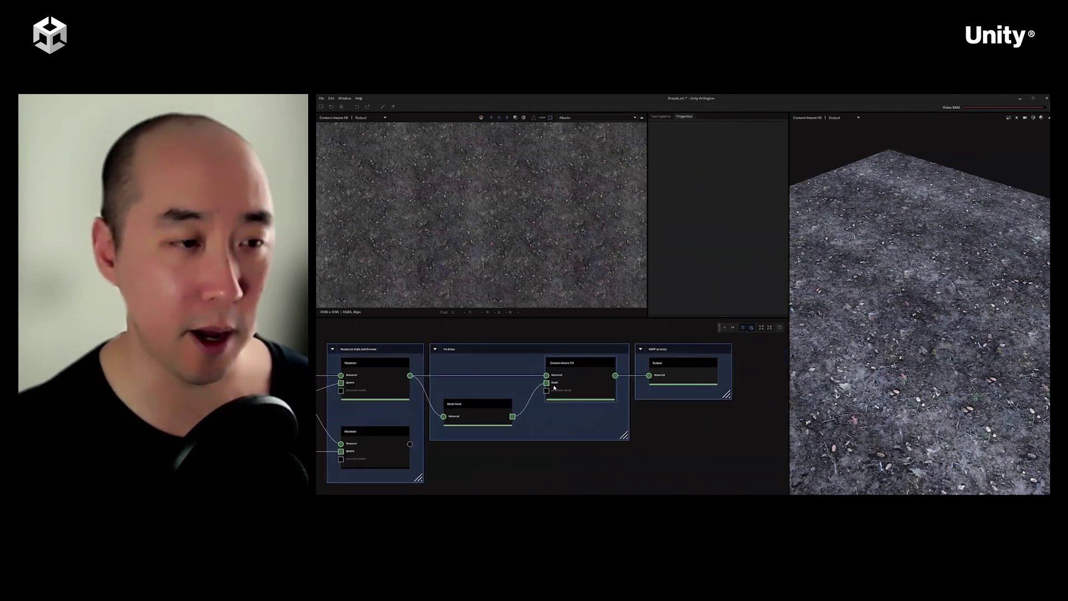
{"action": "scroll", "coordinate": [553, 378], "scroll_direction": "down", "scroll_amount": 4}
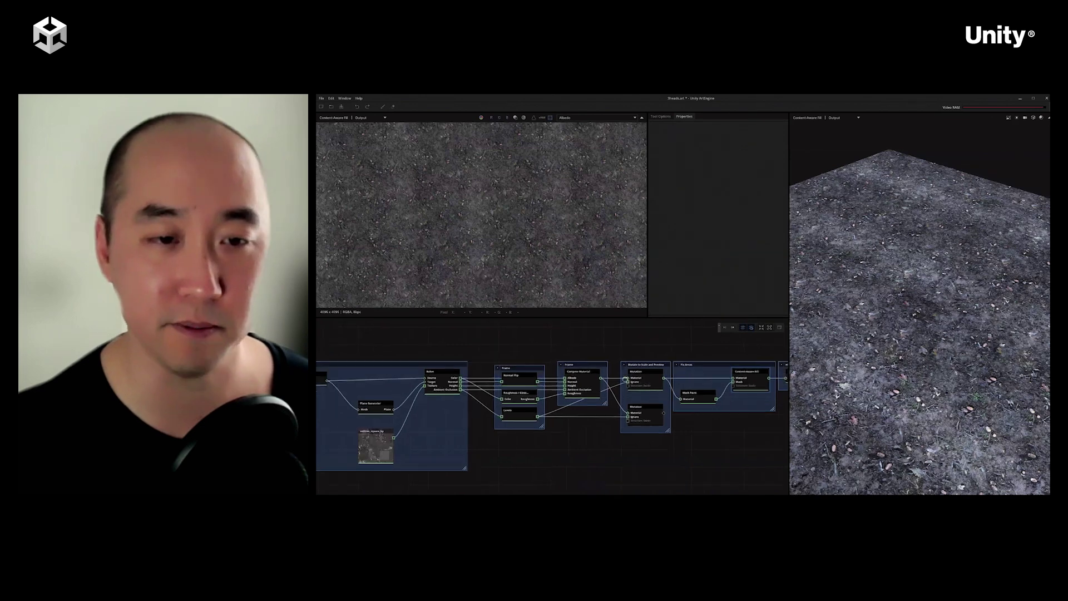
{"action": "middle_click_drag", "start_coordinate": [553, 360], "coordinate": [607, 412]}
{"action": "middle_click_drag", "start_coordinate": [592, 338], "coordinate": [606, 408]}
{"action": "scroll", "coordinate": [606, 408], "scroll_direction": "down", "scroll_amount": 1}
{"action": "scroll", "coordinate": [656, 374], "scroll_direction": "down", "scroll_amount": 1}
{"action": "middle_click_drag", "start_coordinate": [674, 328], "coordinate": [660, 402]}
{"action": "middle_click_drag", "start_coordinate": [651, 309], "coordinate": [648, 436]}
{"action": "middle_click_drag", "start_coordinate": [662, 341], "coordinate": [674, 451]}
{"action": "mouse_move", "coordinate": [629, 381]}
{"action": "middle_mouse_down"}
{"action": "mouse_move", "coordinate": [643, 407]}
{"action": "mouse_move", "coordinate": [620, 336]}
{"action": "middle_mouse_up"}
{"action": "scroll", "coordinate": [545, 370], "scroll_direction": "up", "scroll_amount": 1}
{"action": "middle_click_drag", "start_coordinate": [620, 480], "coordinate": [622, 340]}
{"action": "middle_click_drag", "start_coordinate": [612, 432], "coordinate": [612, 385]}
{"action": "middle_click_drag", "start_coordinate": [615, 469], "coordinate": [593, 387]}
{"action": "middle_click_drag", "start_coordinate": [611, 445], "coordinate": [611, 384]}
{"action": "middle_click_drag", "start_coordinate": [611, 490], "coordinate": [607, 389]}
{"action": "middle_click_drag", "start_coordinate": [606, 451], "coordinate": [586, 418]}
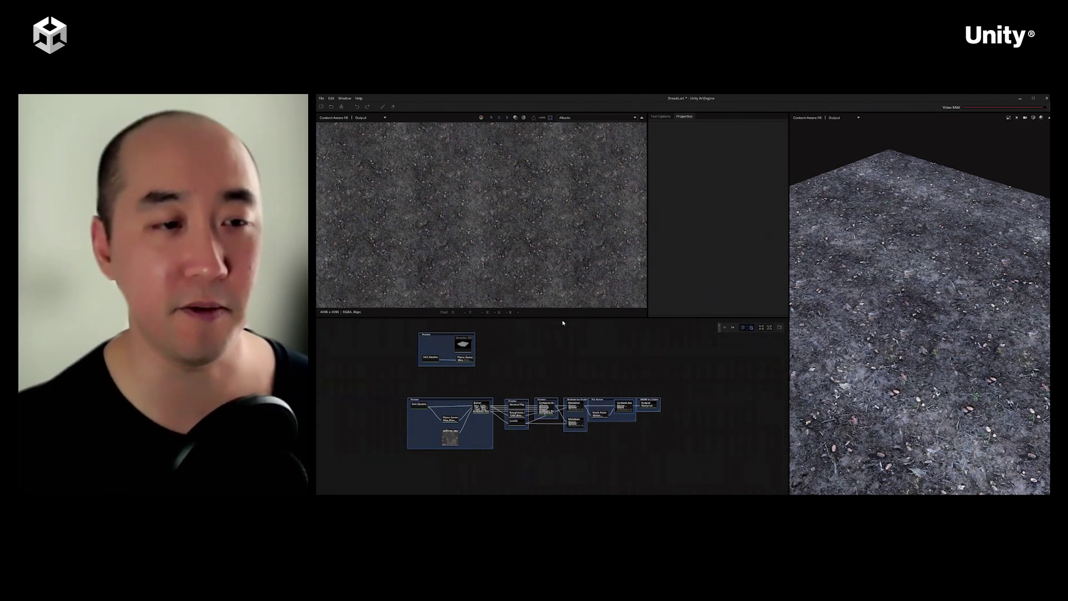
Switch to Unity and look around the gnome scene to examine the finished soil ground near the door and mushrooms
{"action": "key", "text": "alt+Tab"}
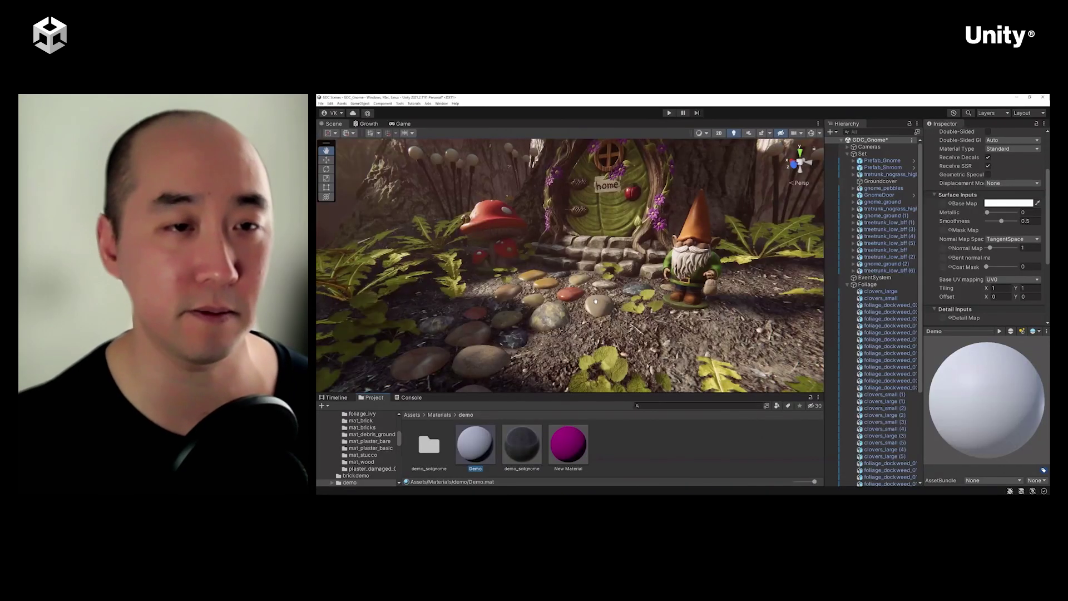
{"action": "right_click_drag", "start_coordinate": [596, 301], "coordinate": [615, 224]}
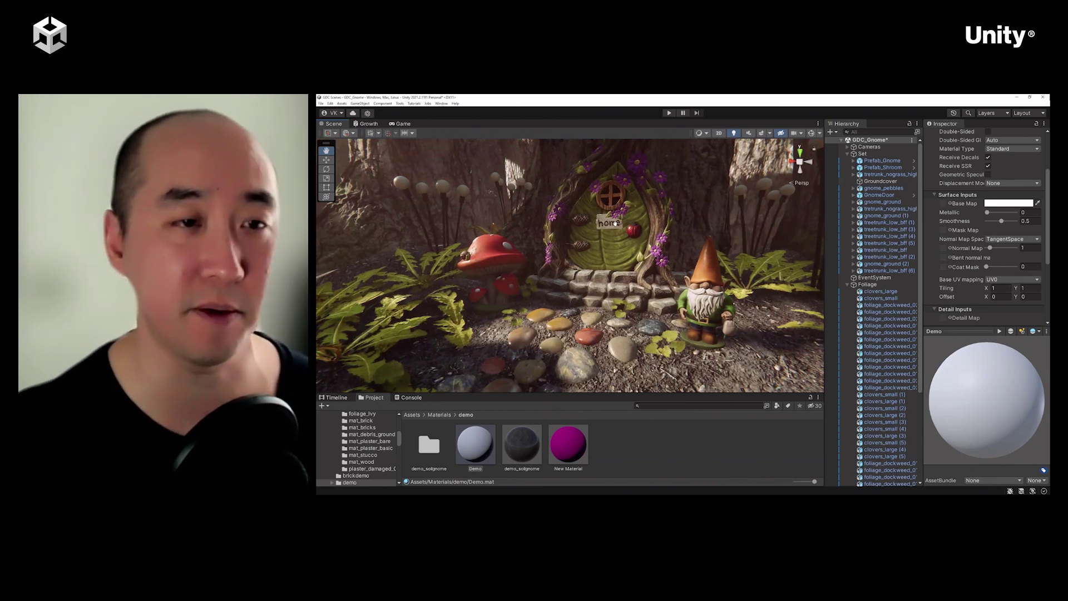
{"action": "right_click_drag", "start_coordinate": [615, 251], "coordinate": [644, 241]}
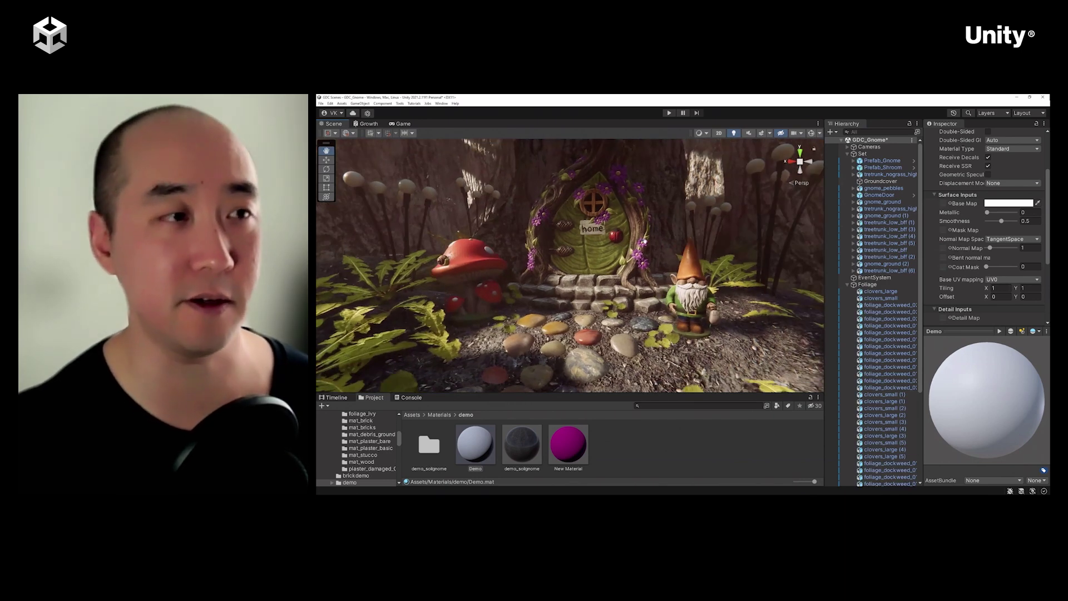